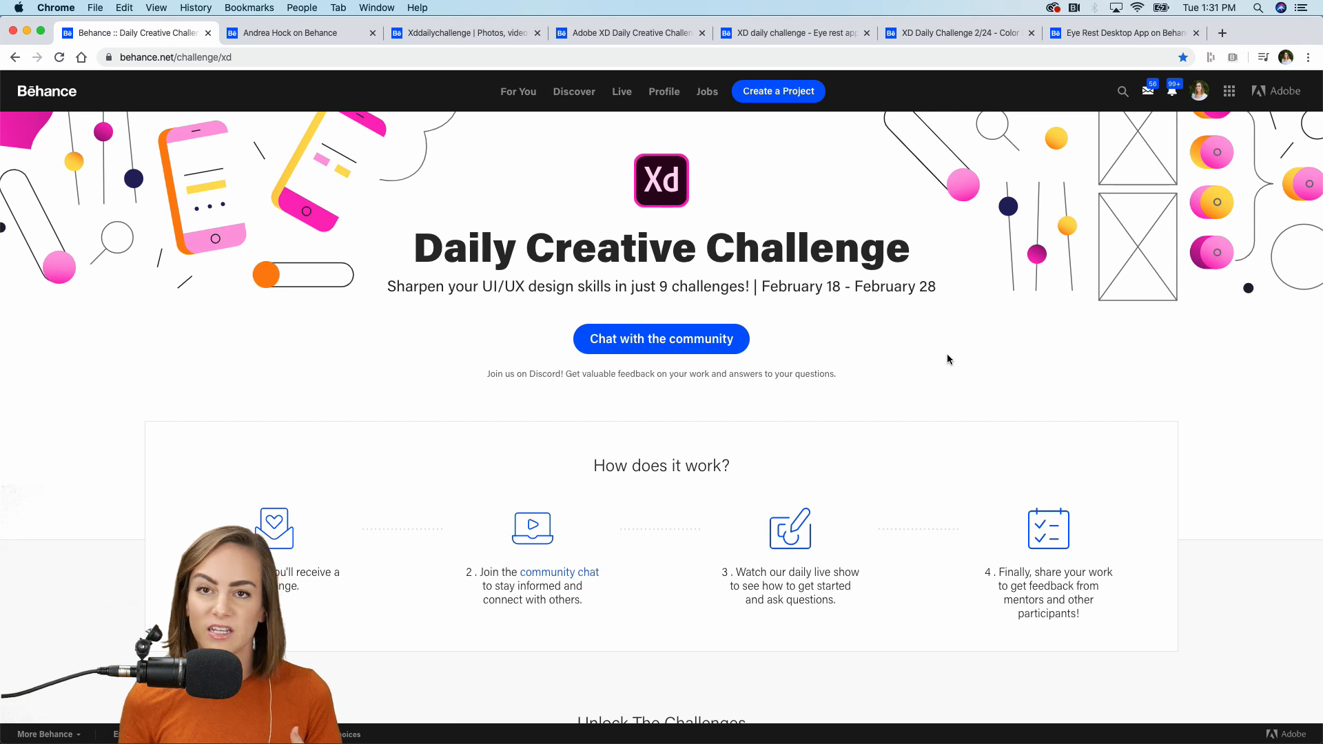
Scroll the Daily Creative Challenge page down to the row with the CC Libraries card.
scroll(948, 355, "down", 3)
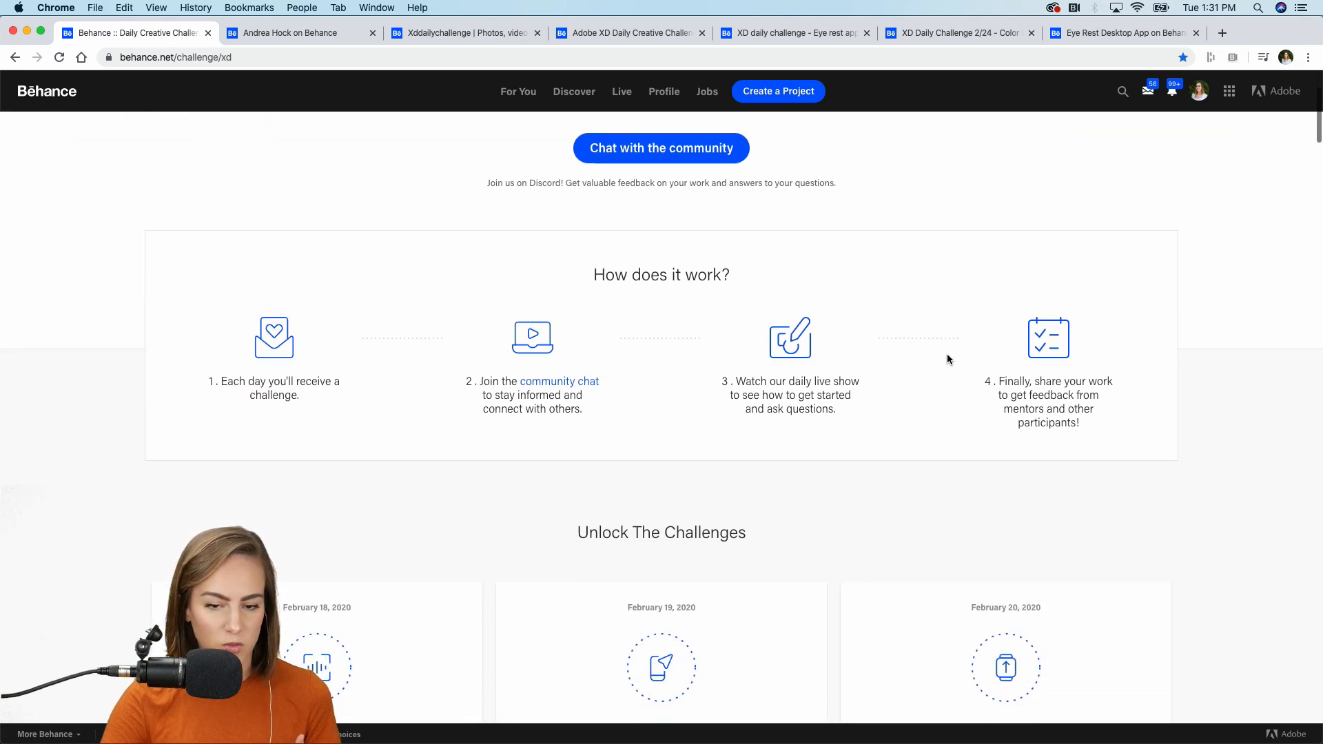
scroll(948, 354, "up", 1)
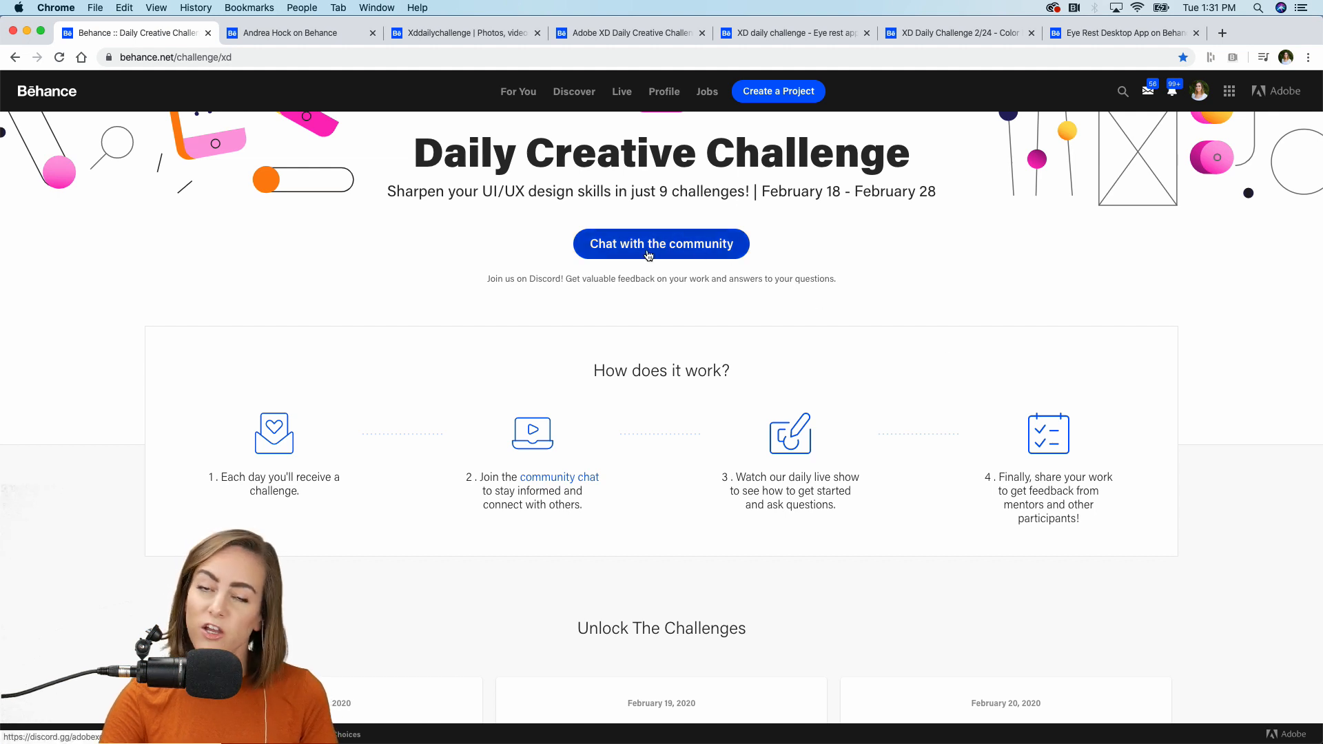
scroll(823, 411, "down", 3)
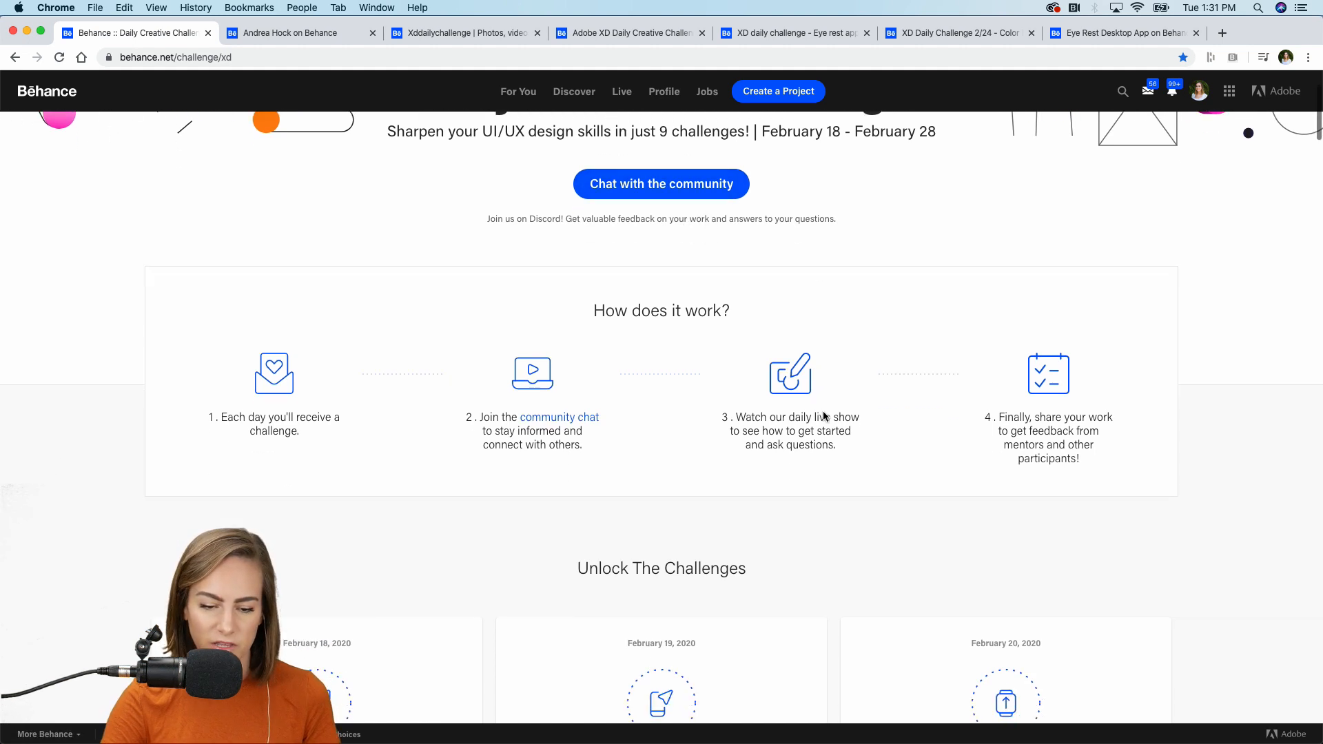
scroll(823, 413, "down", 2)
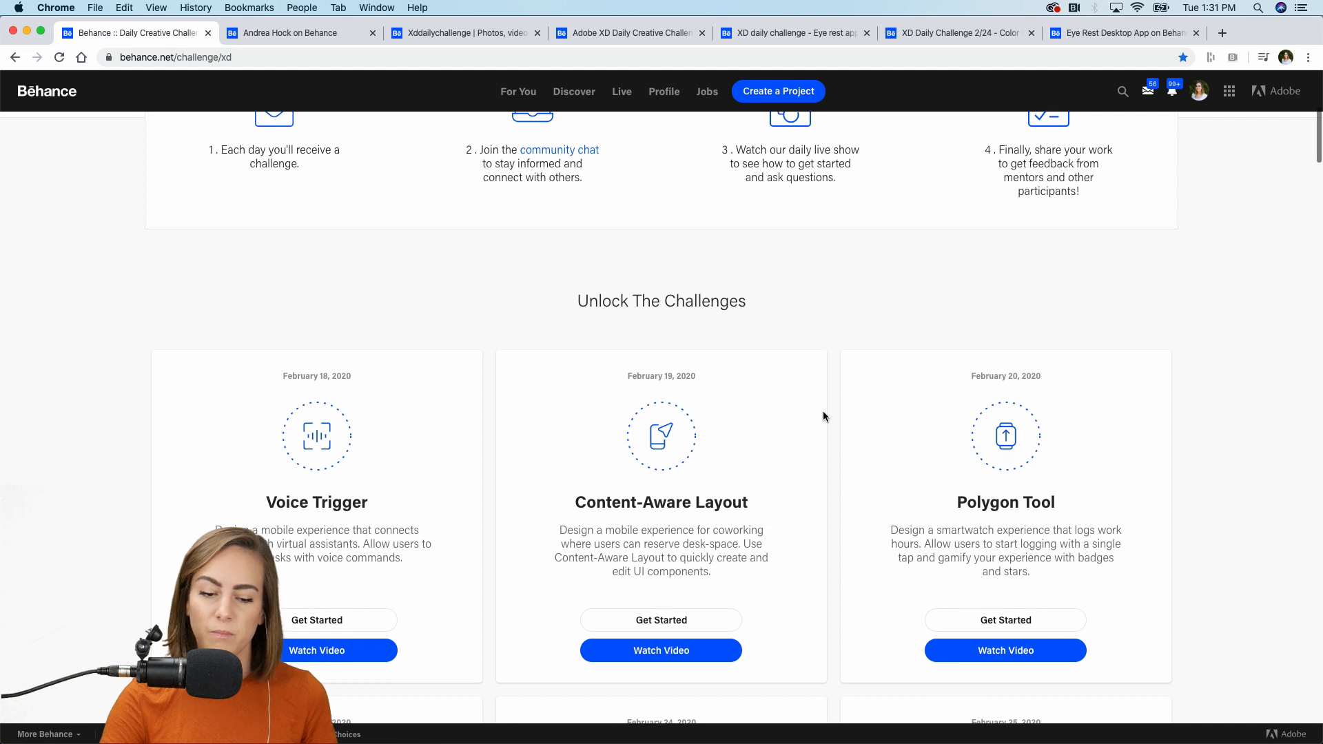
scroll(823, 414, "down", 3)
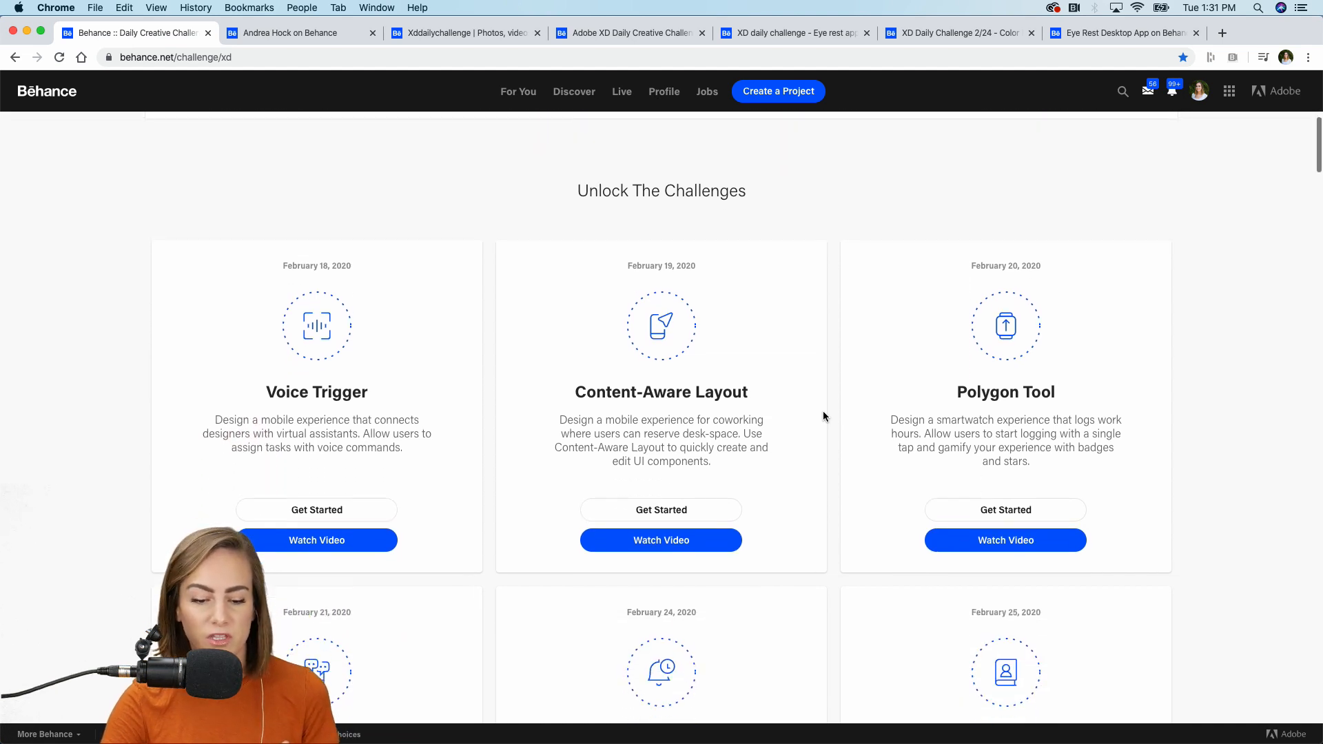
scroll(823, 416, "down", 3)
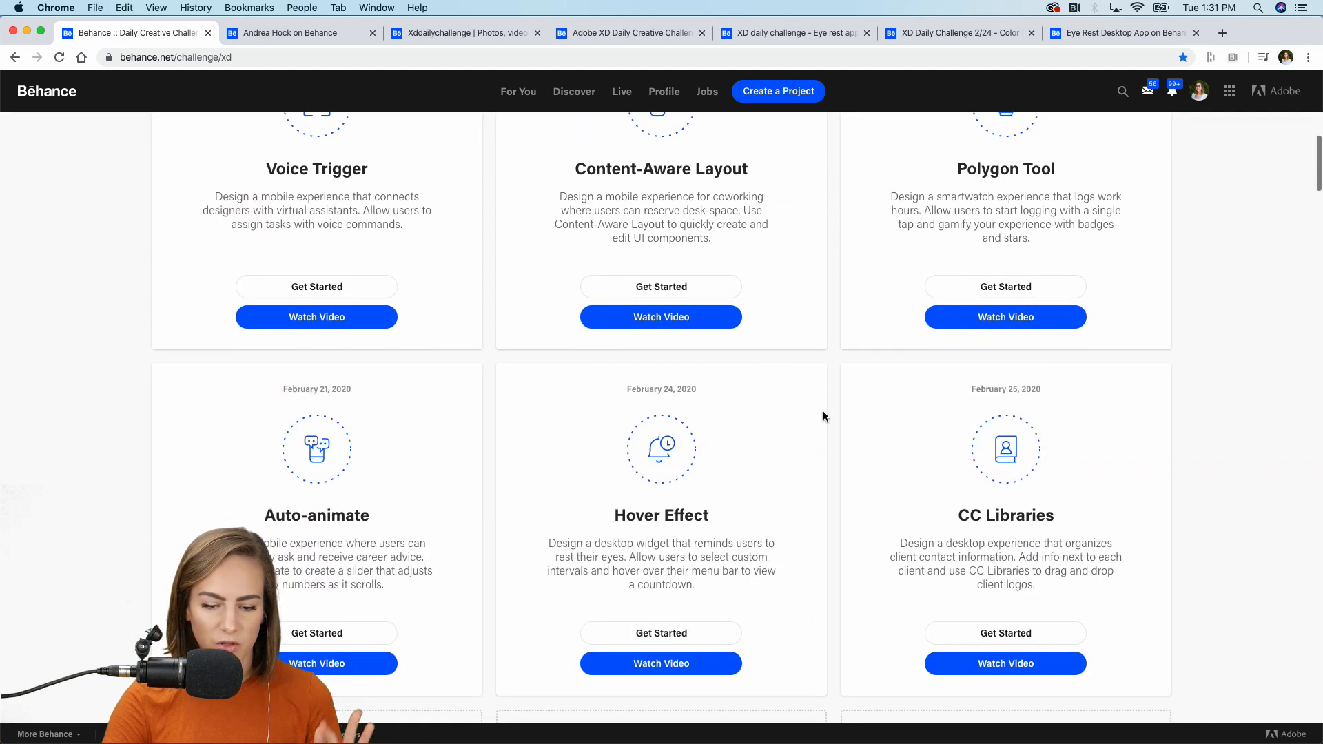
scroll(823, 416, "down", 1)
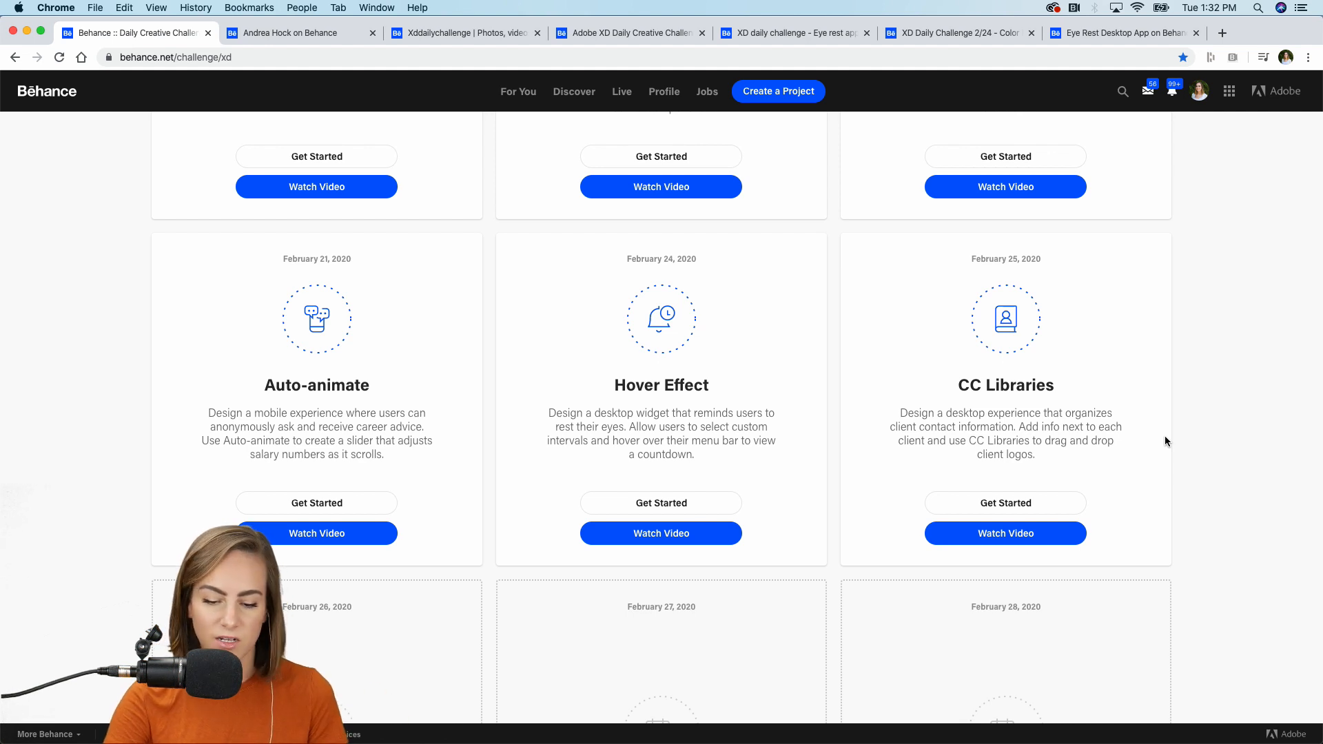
Download the CC Libraries Challenge 6 starter folder from Dropbox as a zip.
left_click(1006, 502)
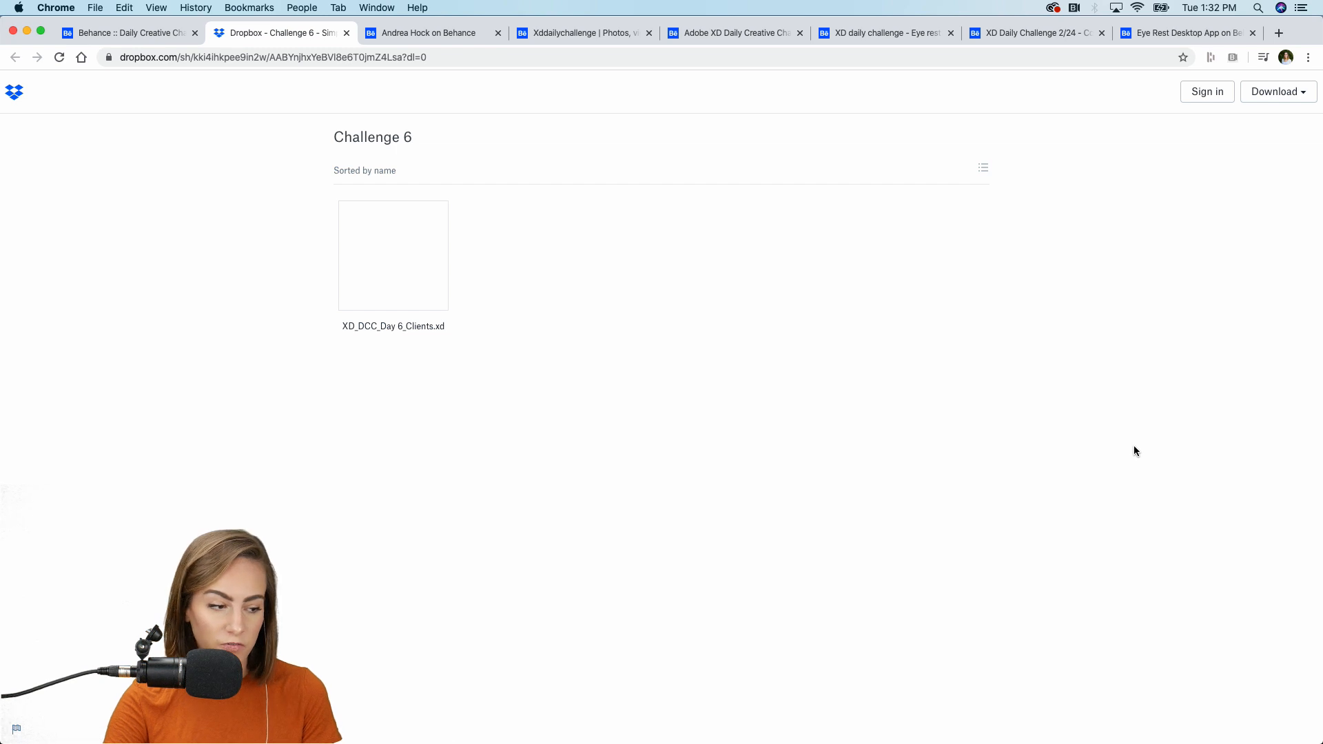
left_click(1291, 97)
left_click(1251, 126)
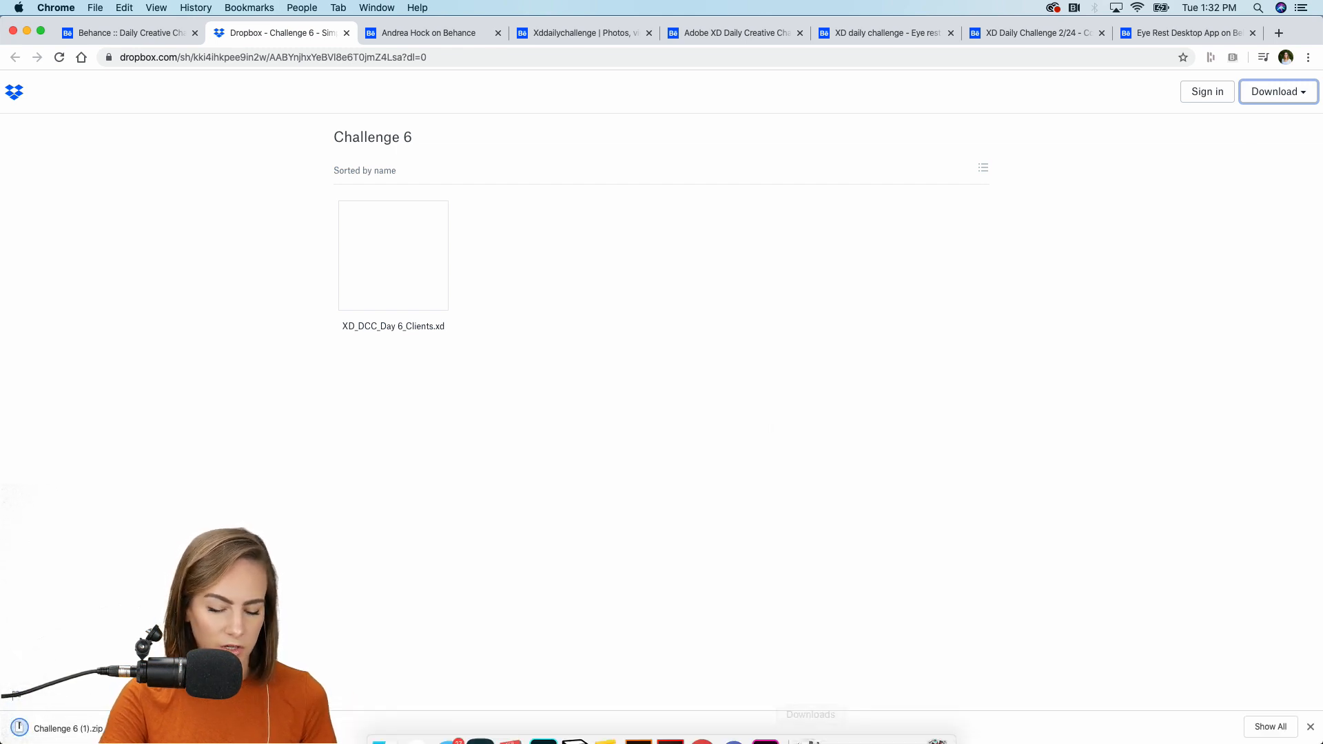
Glance at the Day 6 Clients file in XD, then return to the Behance challenge page.
left_click(762, 724)
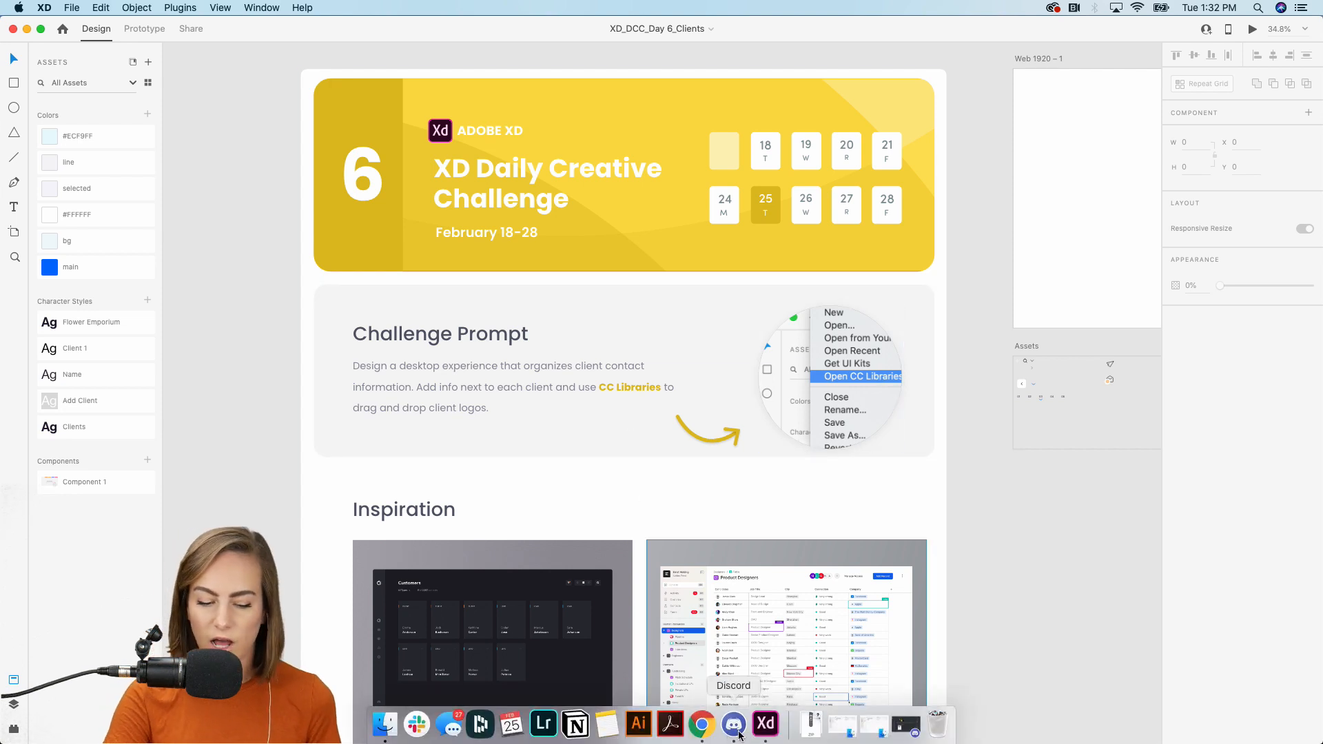
left_click(701, 724)
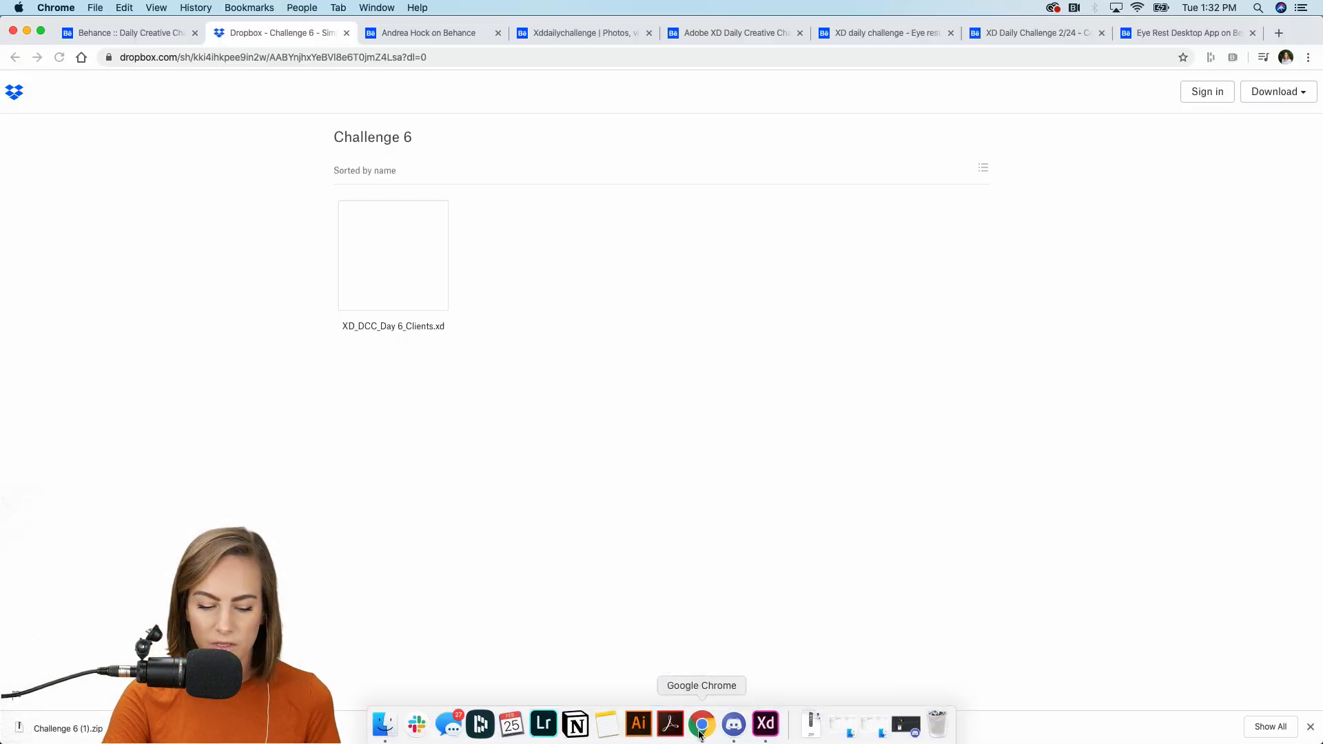
left_click(146, 36)
scroll(829, 457, "down", 10)
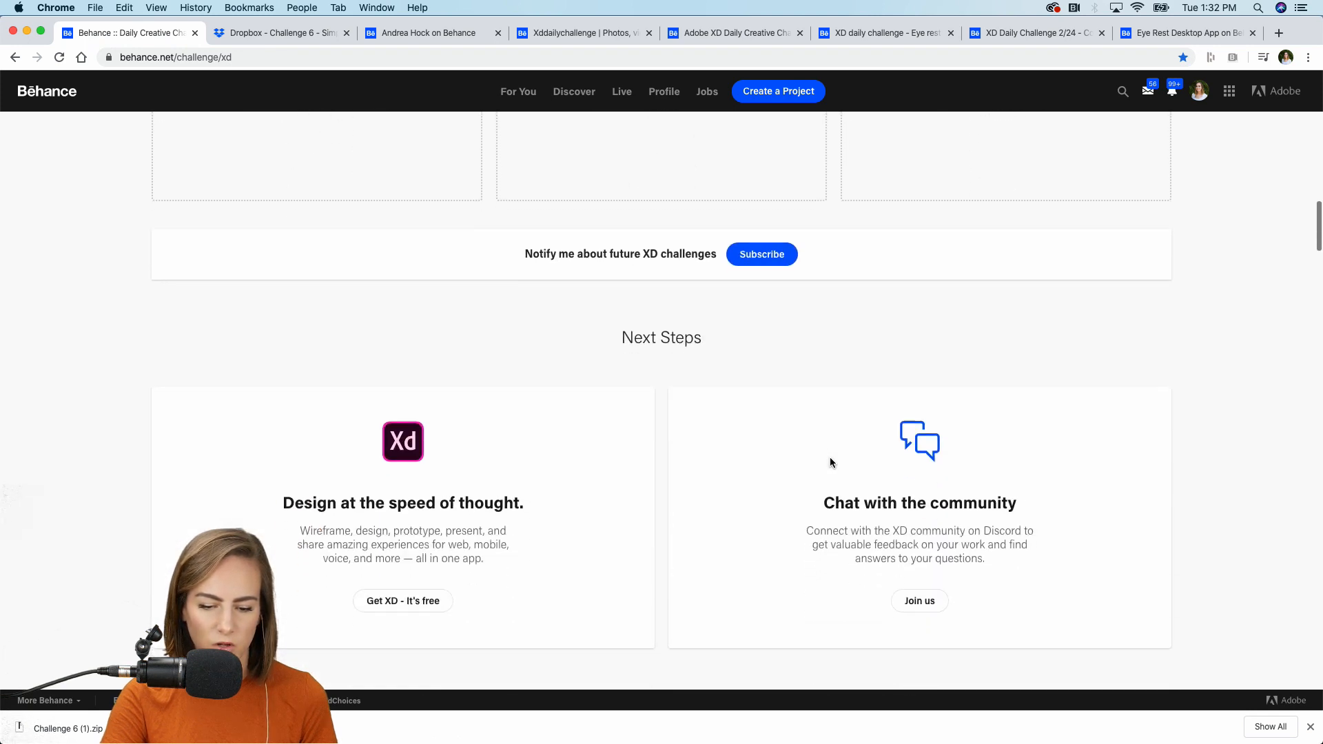
Scroll to the Next Steps section and bring up the Adobe XD Discord community.
scroll(830, 462, "down", 2)
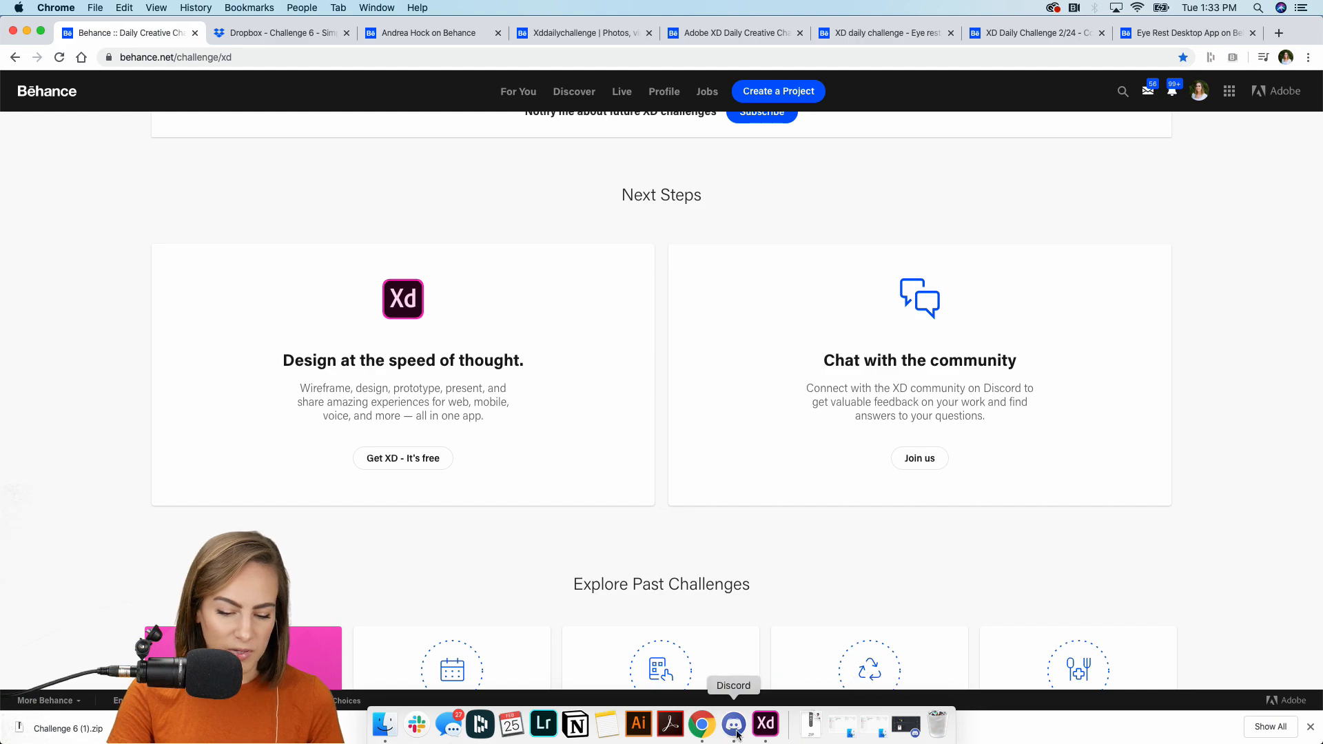
left_click(745, 732)
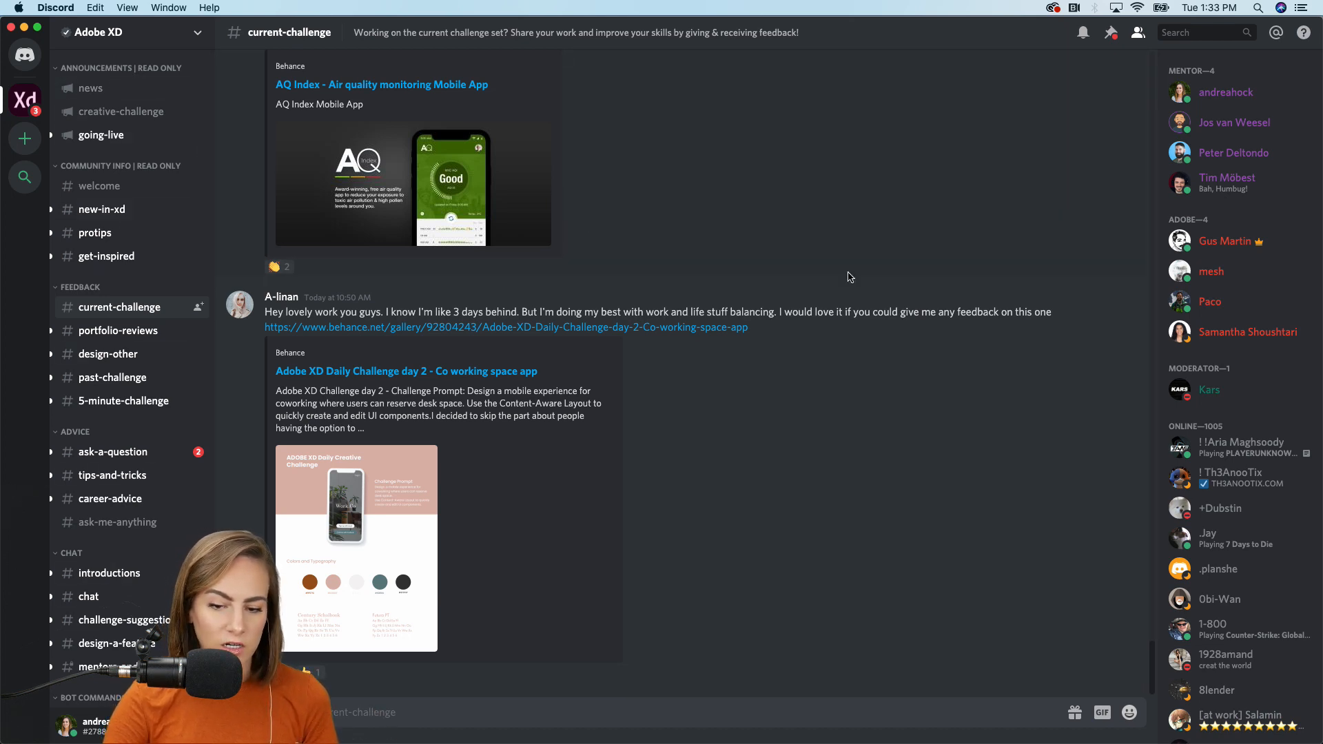
scroll(850, 277, "up", 5)
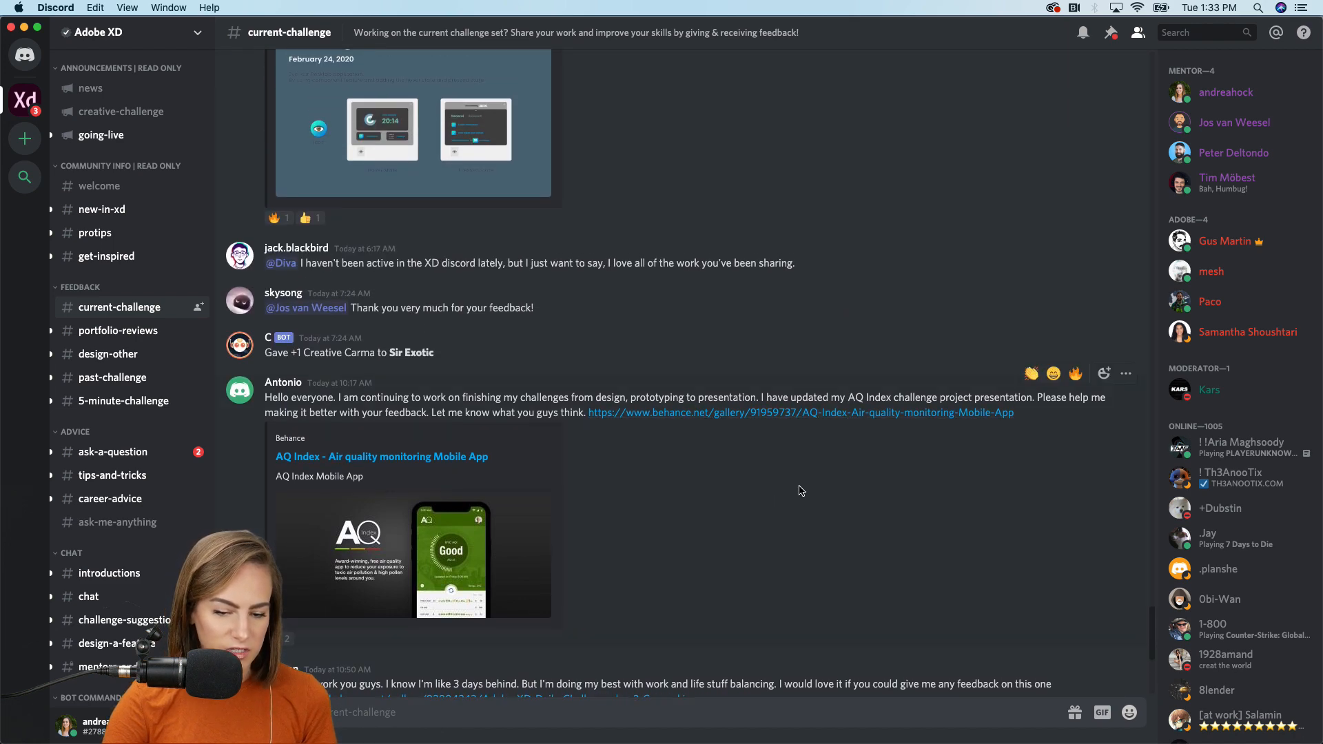
scroll(800, 490, "down", 5)
scroll(800, 490, "up", 3)
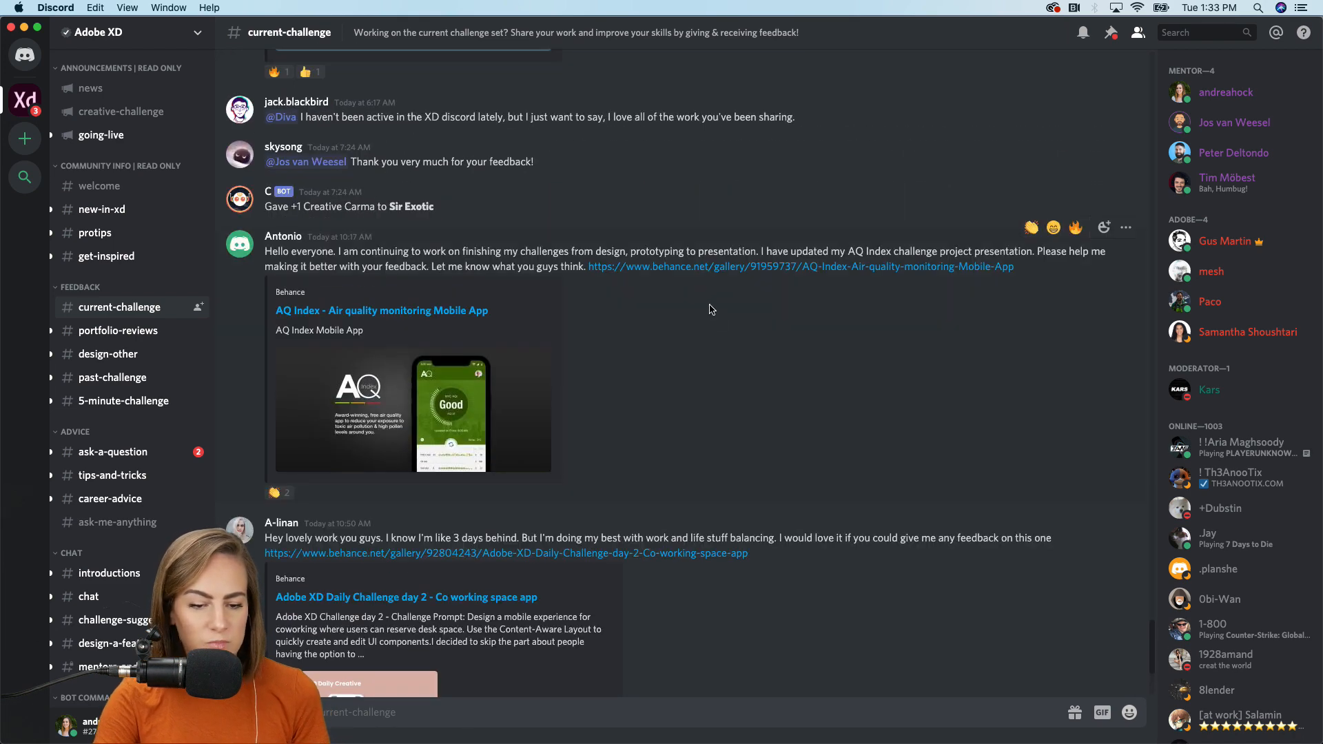
scroll(710, 308, "up", 7)
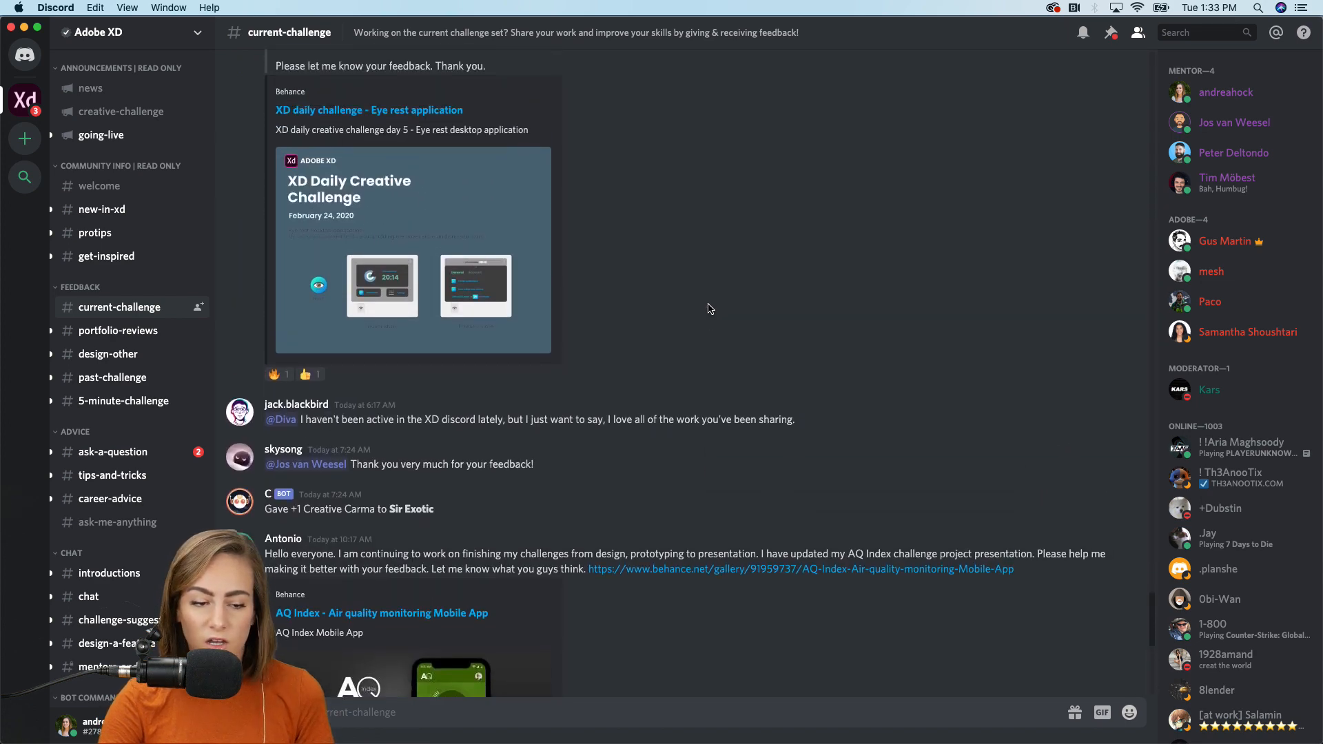
scroll(710, 308, "up", 8)
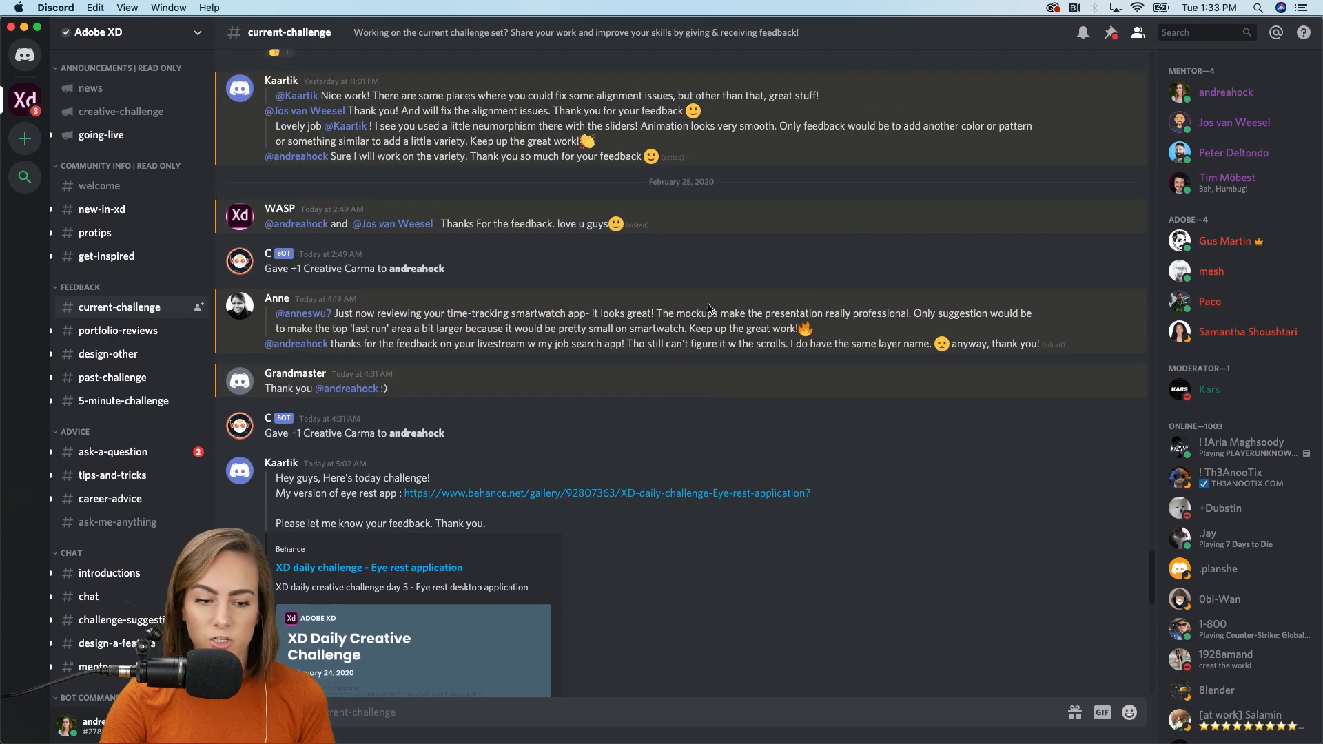
scroll(710, 308, "up", 5)
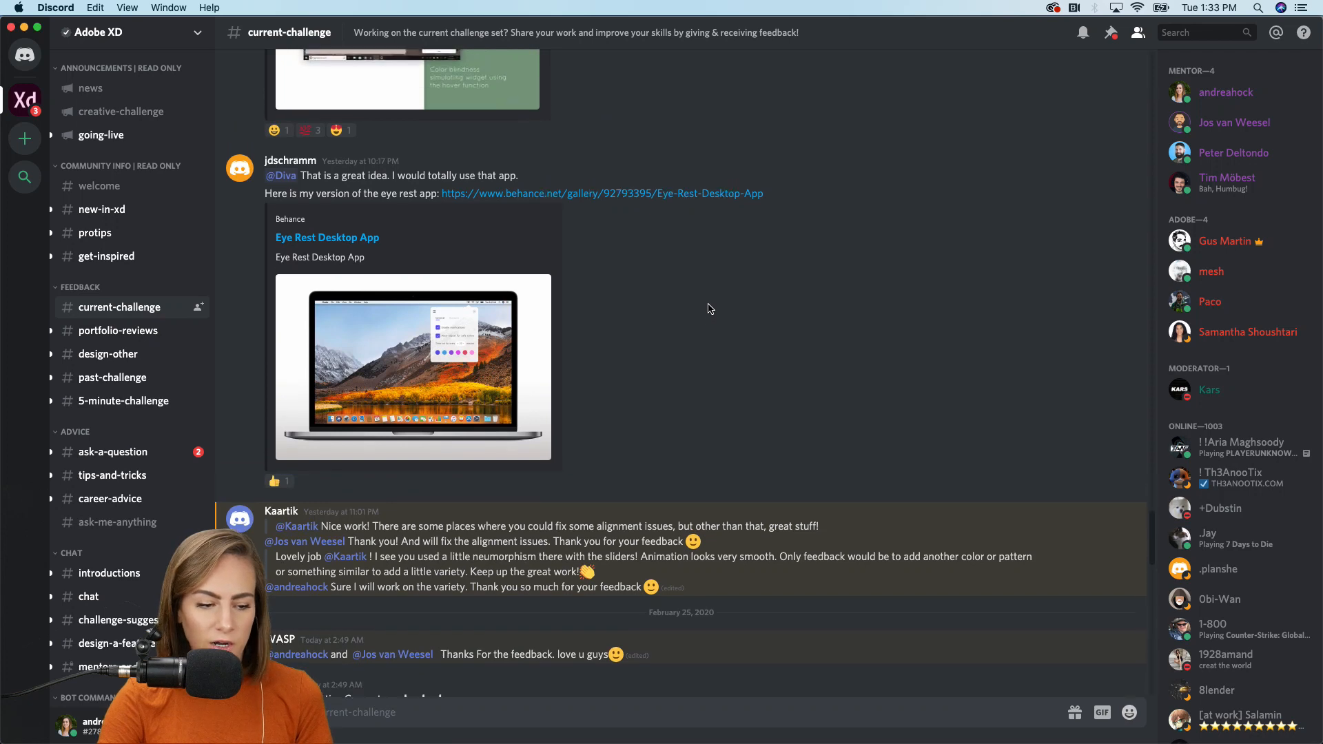
scroll(708, 309, "up", 1)
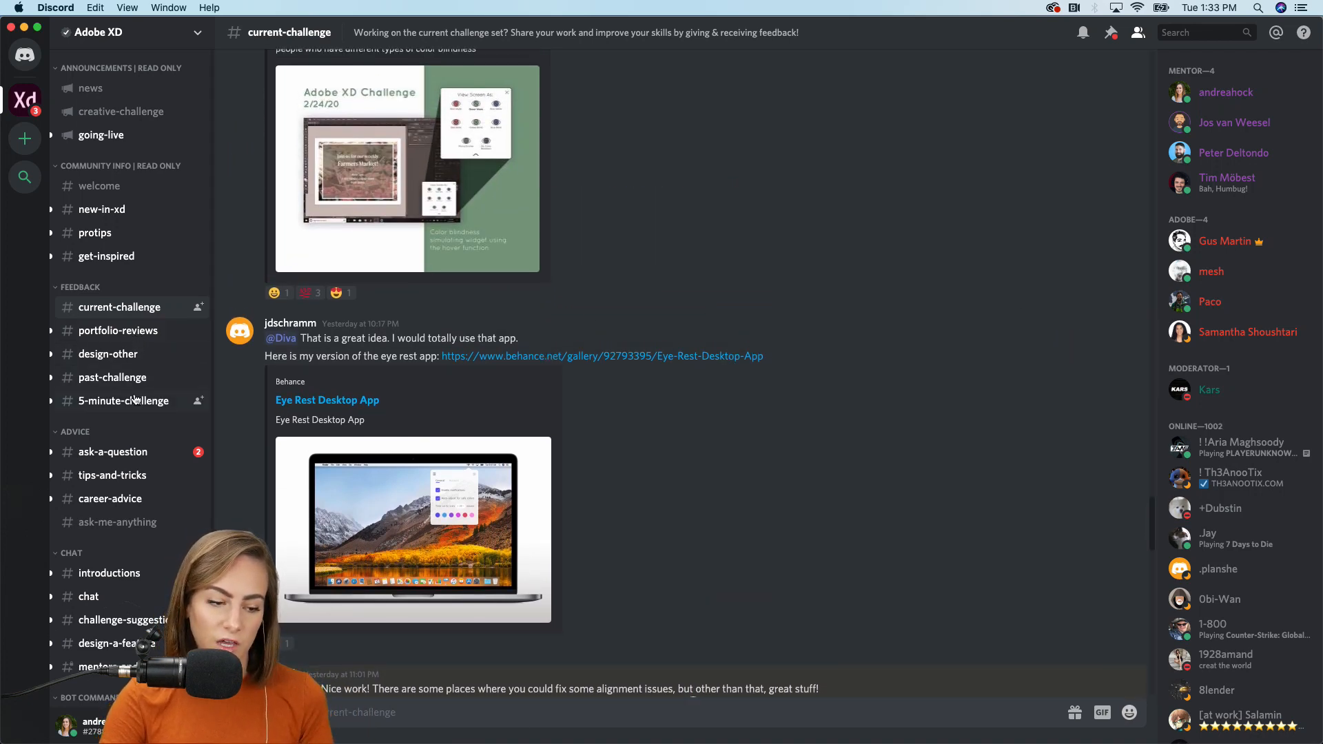
left_click(127, 330)
left_click(119, 354)
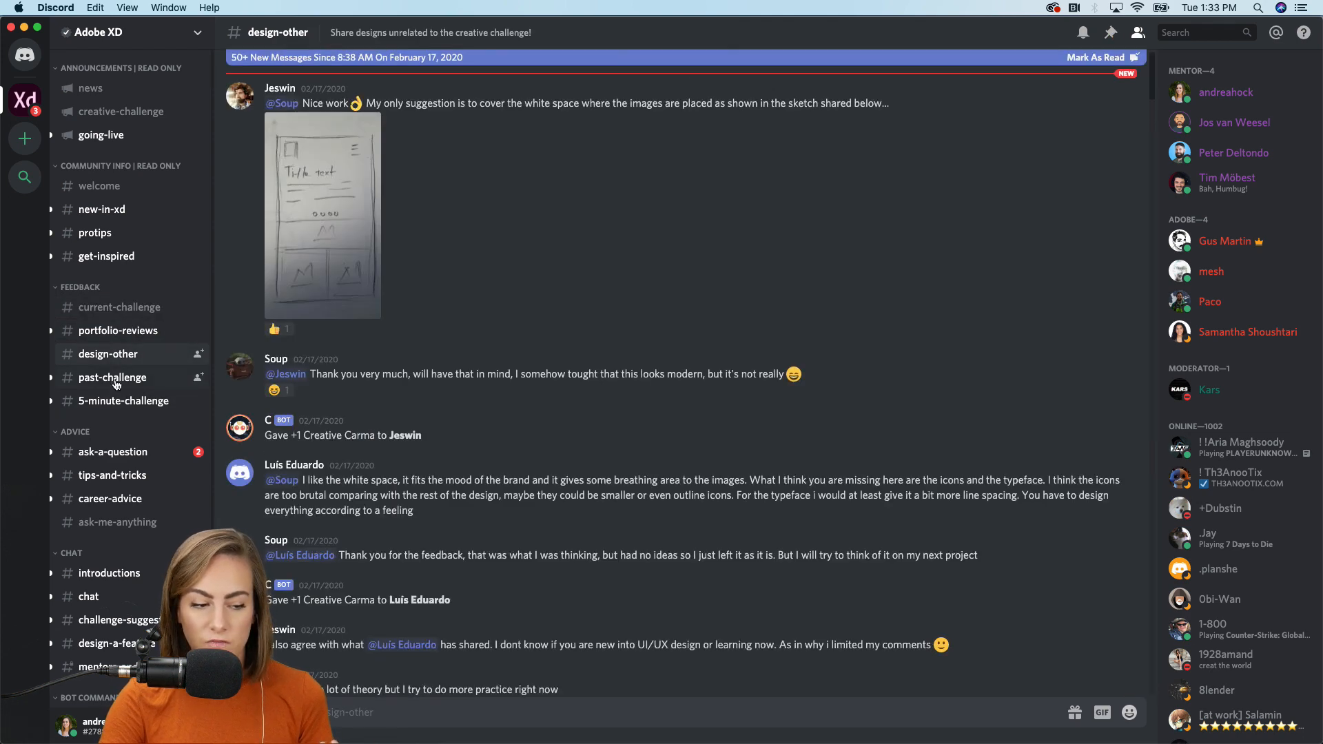
left_click(117, 378)
left_click(117, 402)
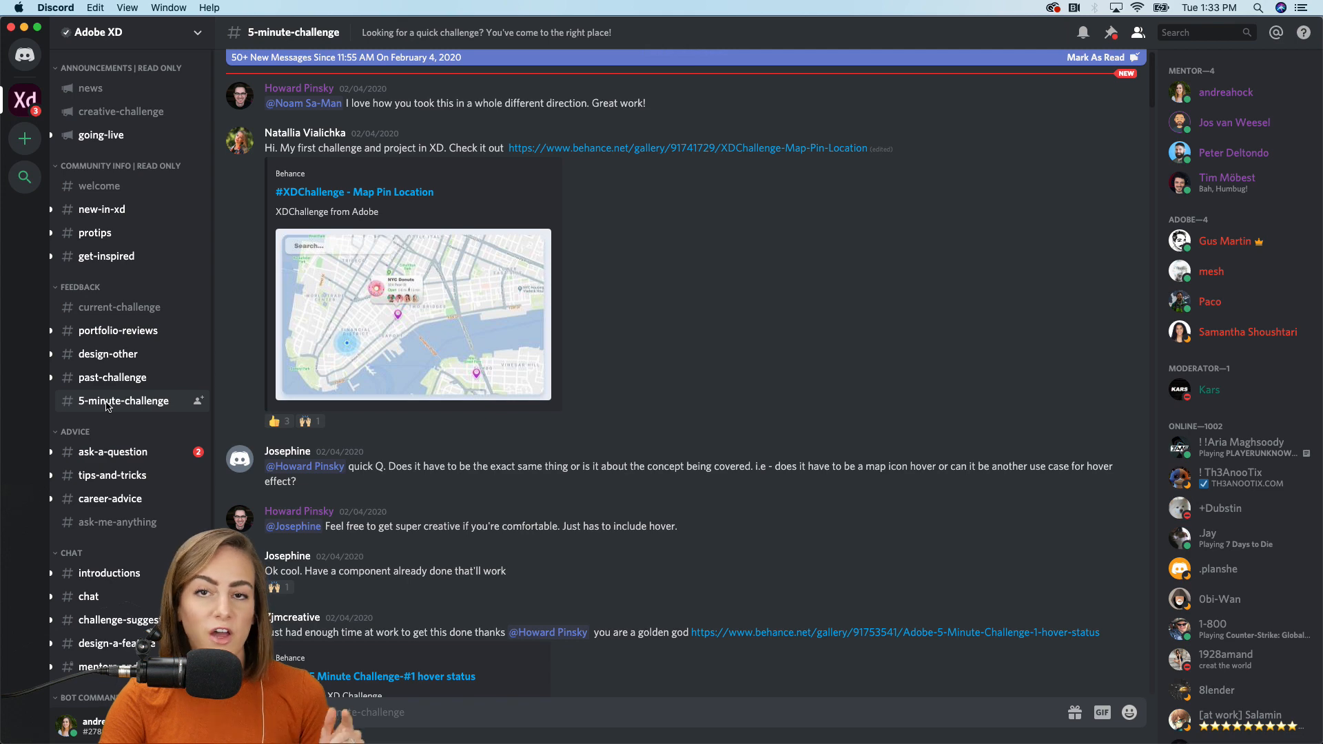
left_click(111, 307)
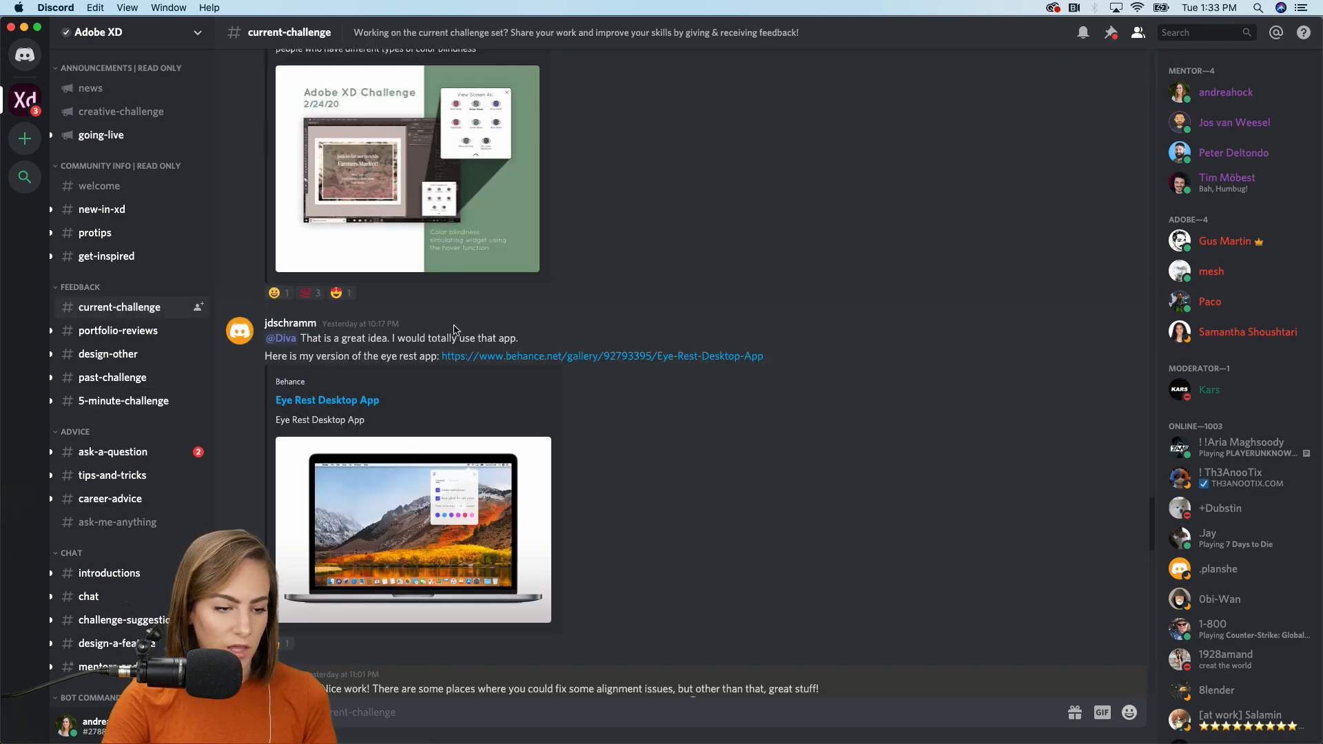
left_click(136, 456)
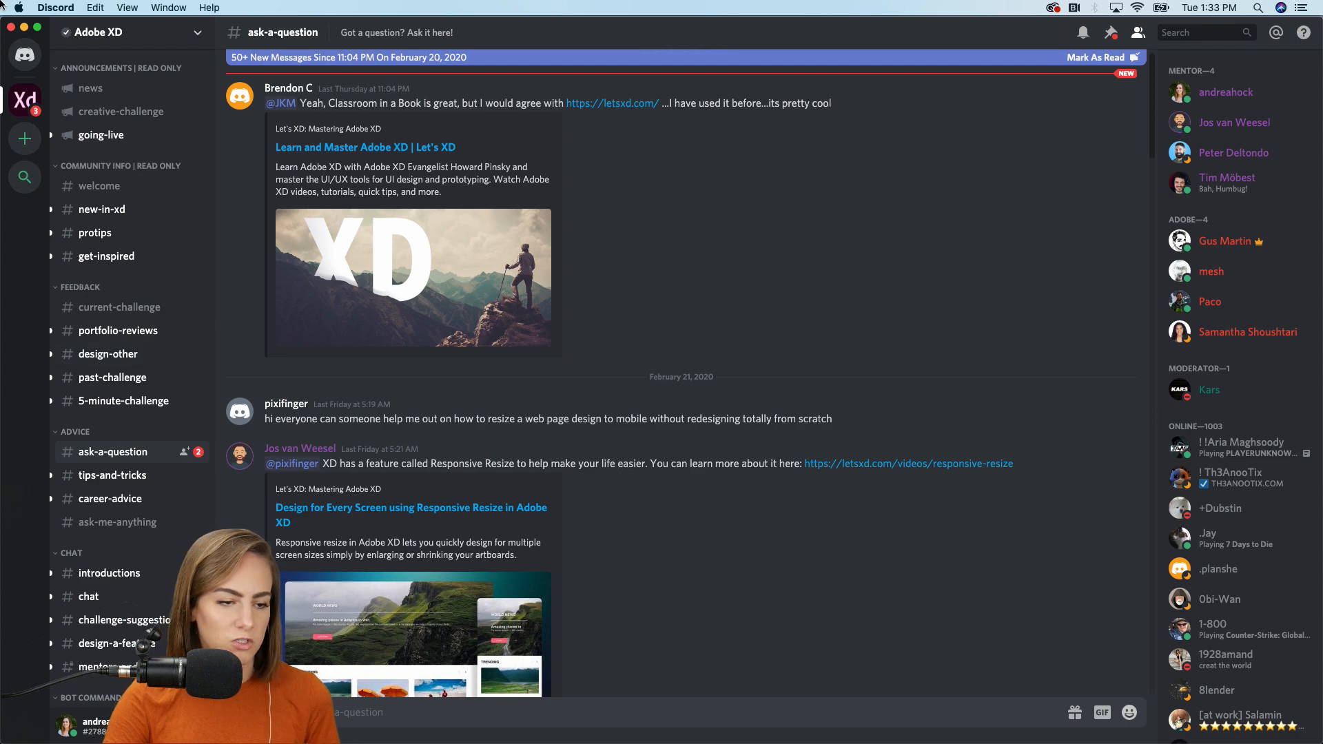
left_click(24, 29)
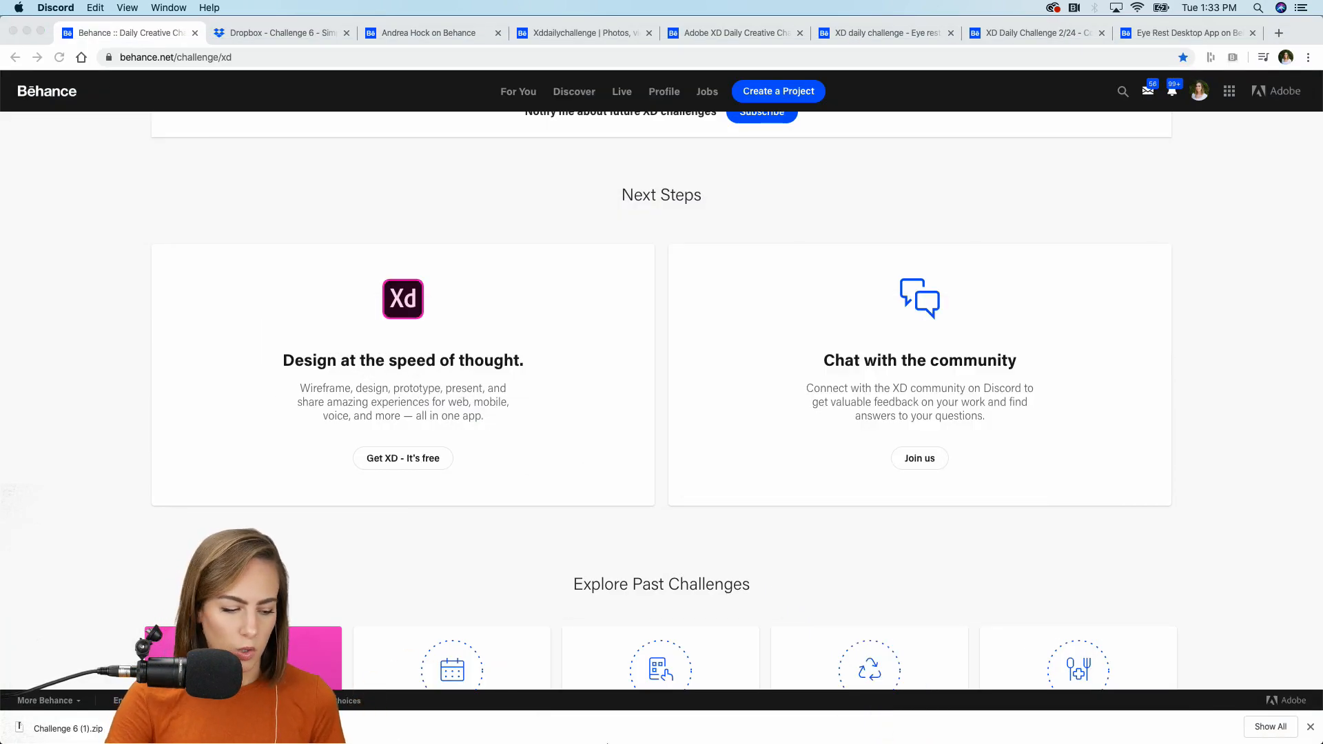
Switch to the XD_DCC_Day 6_Clients document and briefly preview the XD DCC_Feb 2020 CC library.
left_click(764, 724)
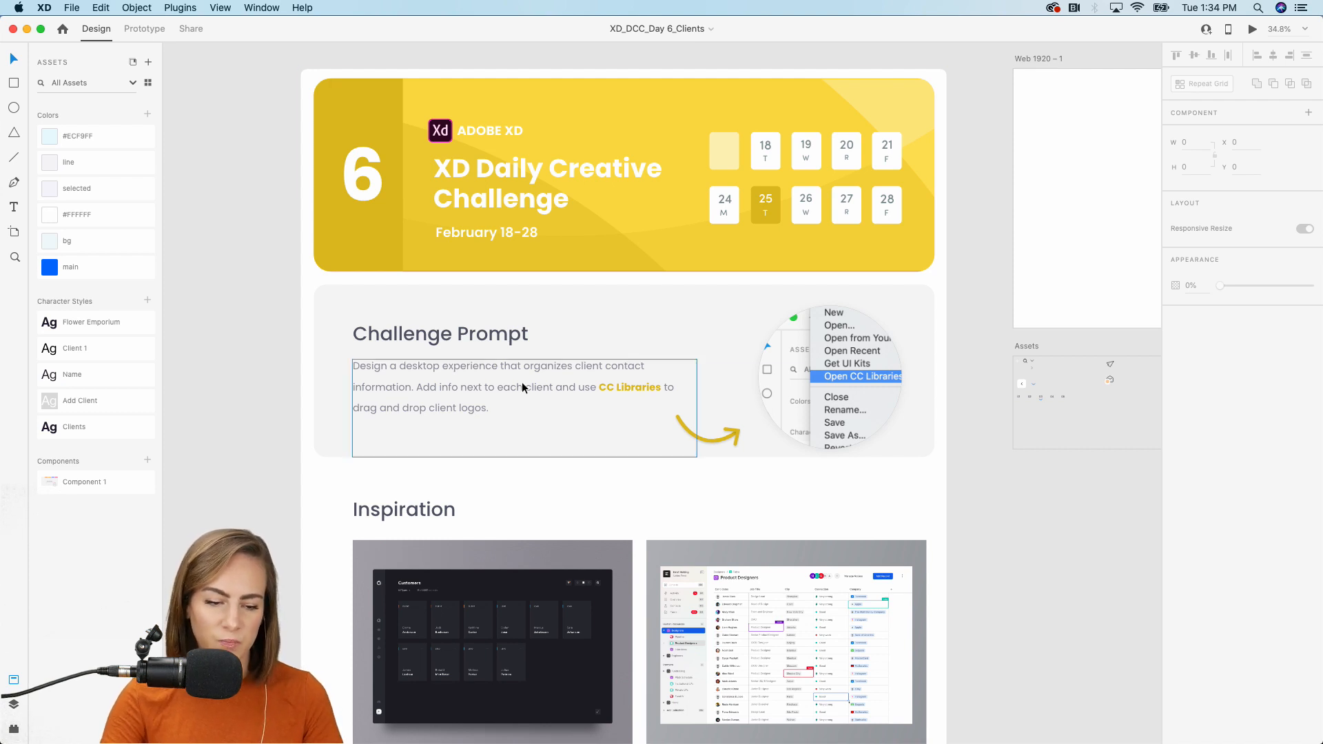
scroll(544, 403, "down", 2)
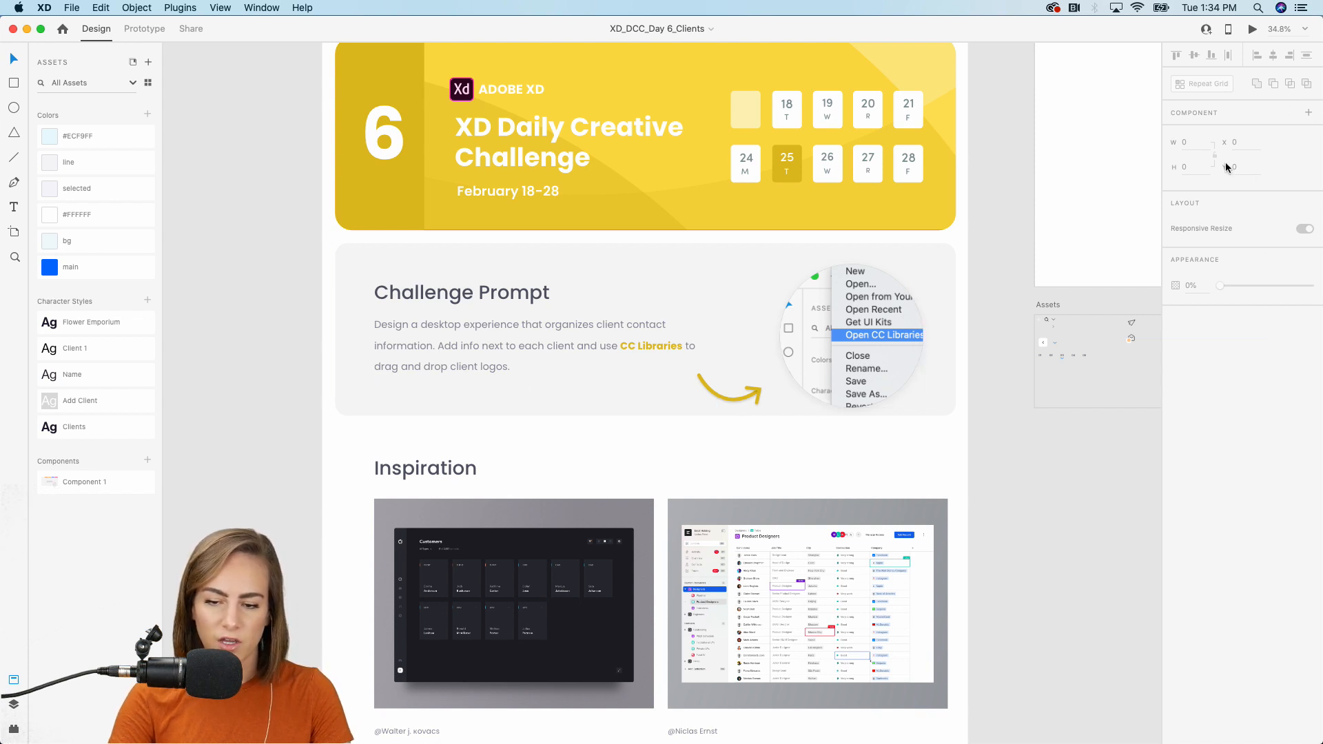
left_click(73, 6)
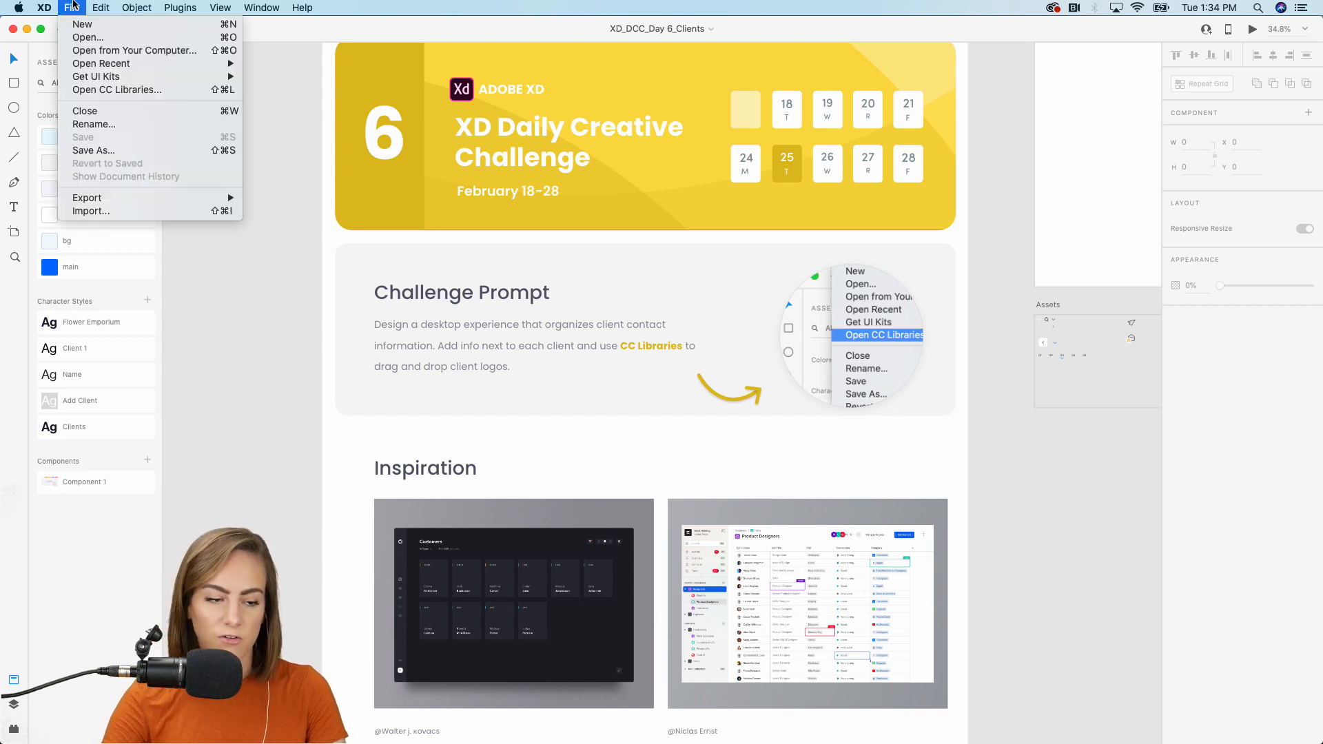
left_click(117, 89)
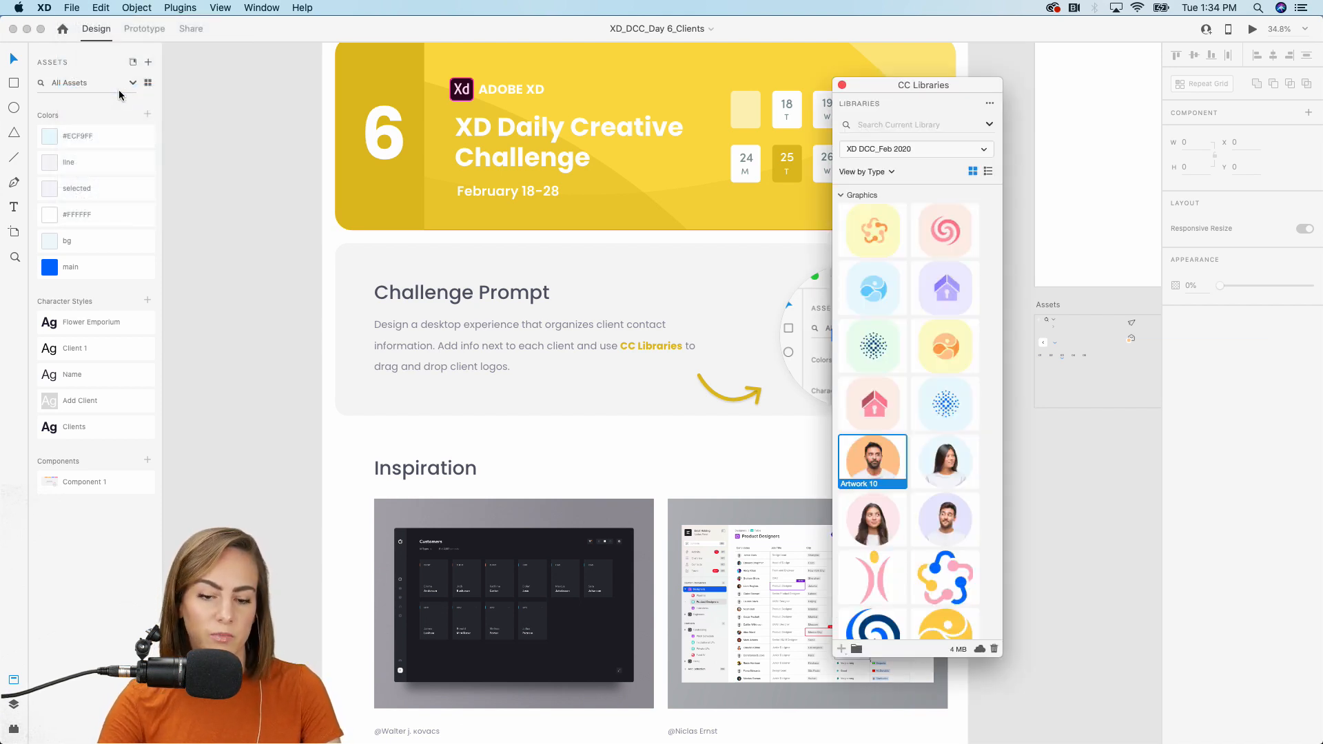
left_click(843, 85)
scroll(988, 408, "down", 5)
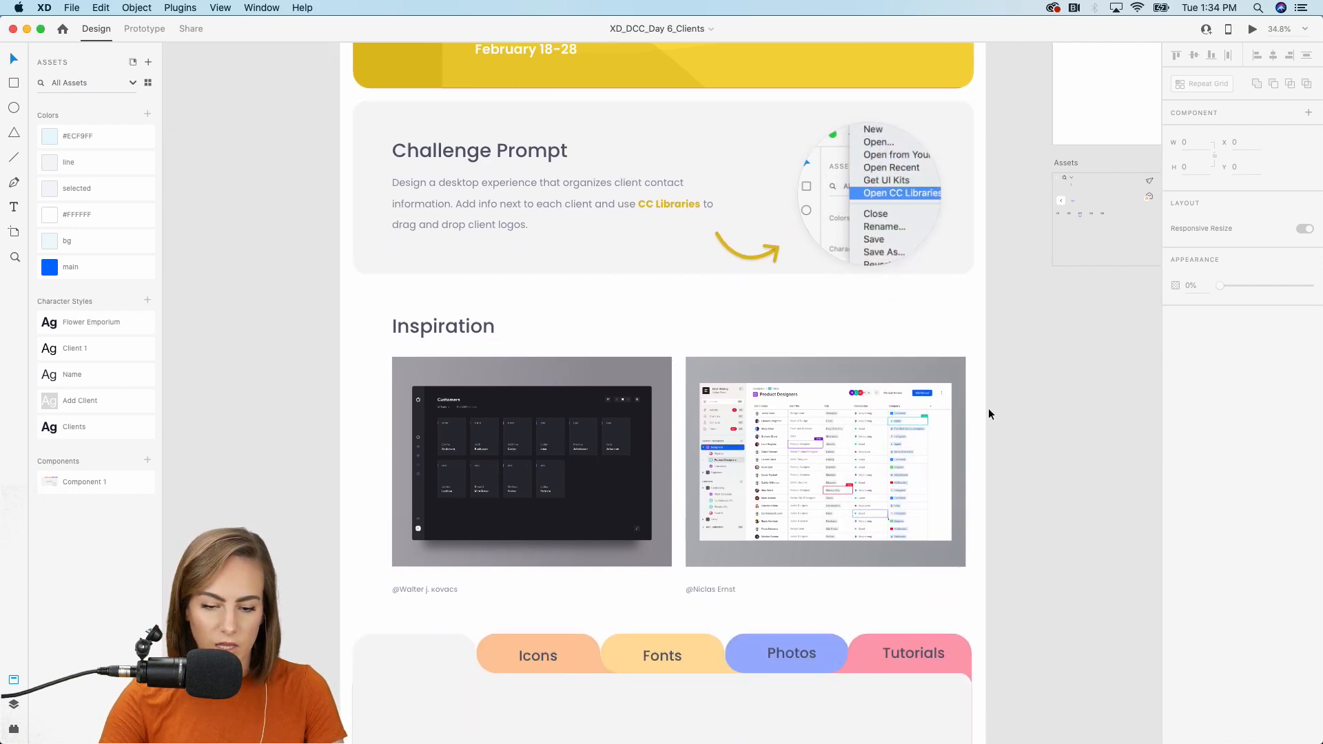
scroll(989, 408, "down", 2)
scroll(989, 406, "up", 5)
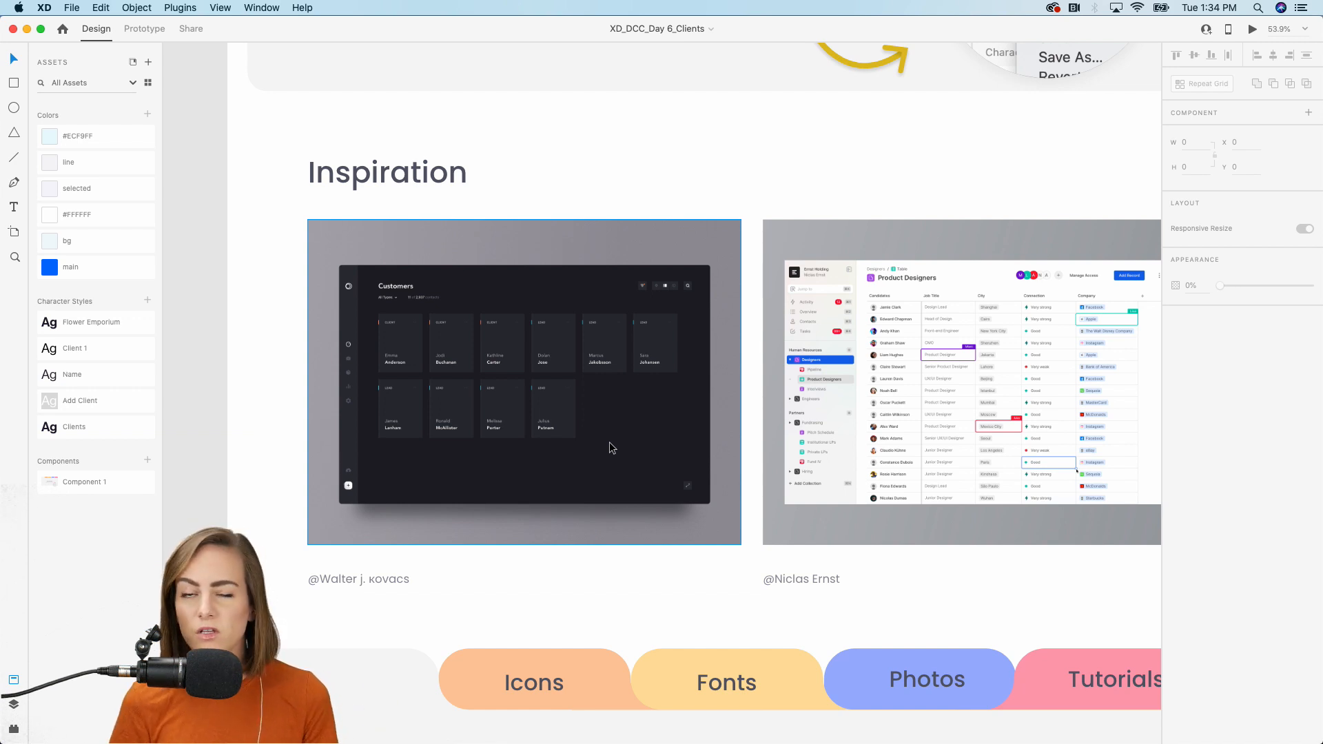
scroll(609, 439, "up", 5)
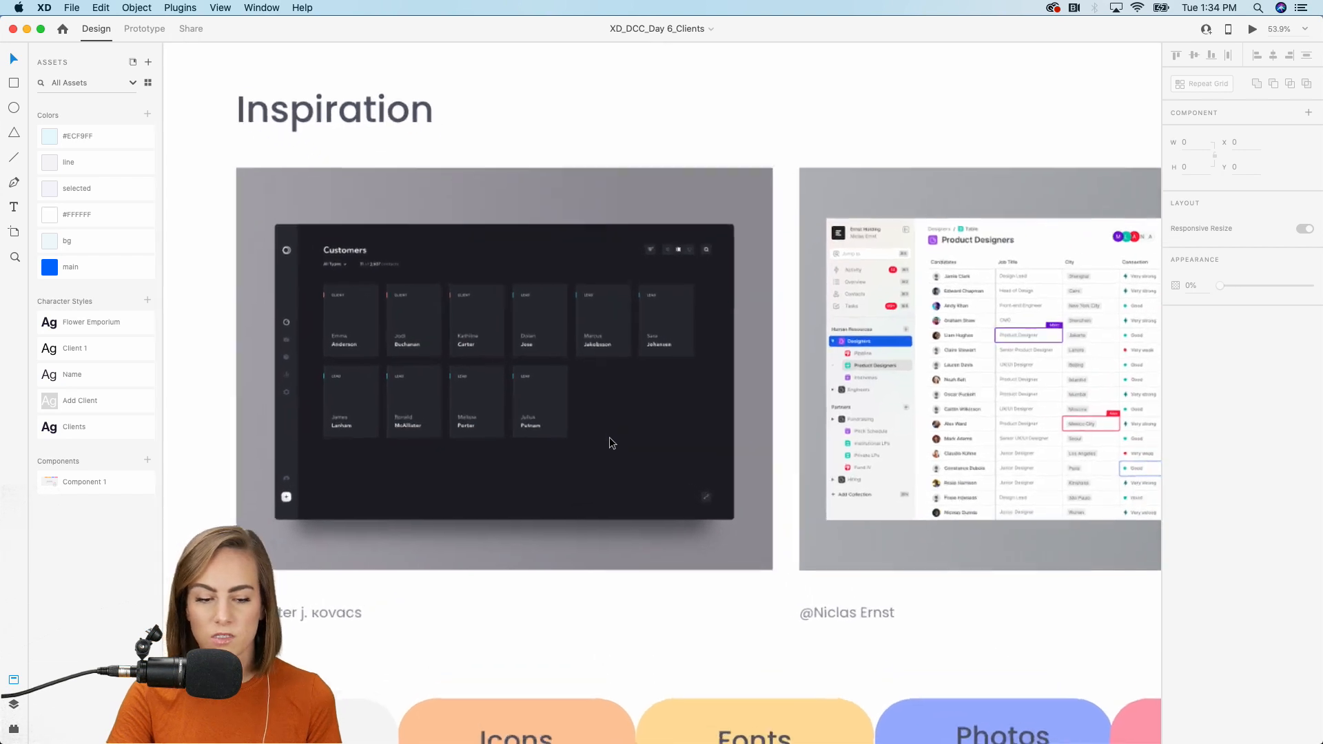
scroll(609, 437, "left", 1)
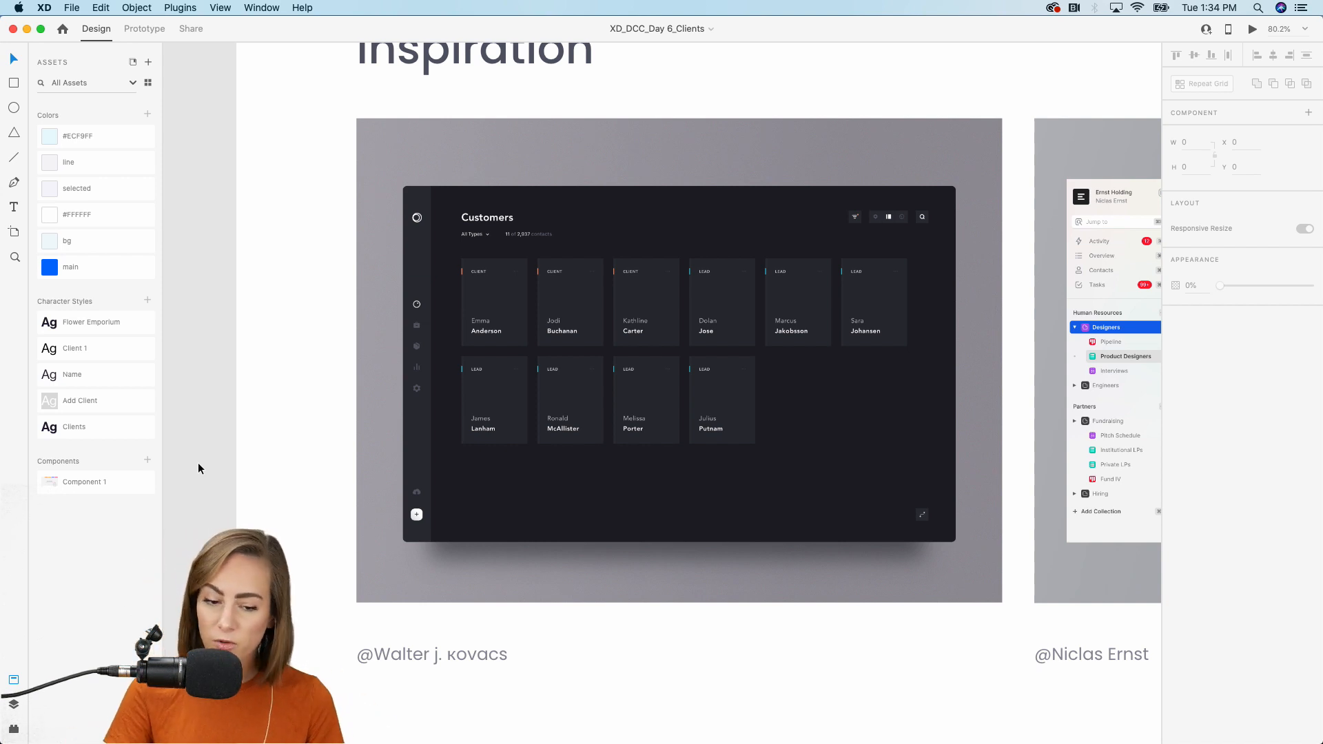
scroll(581, 387, "up", 3)
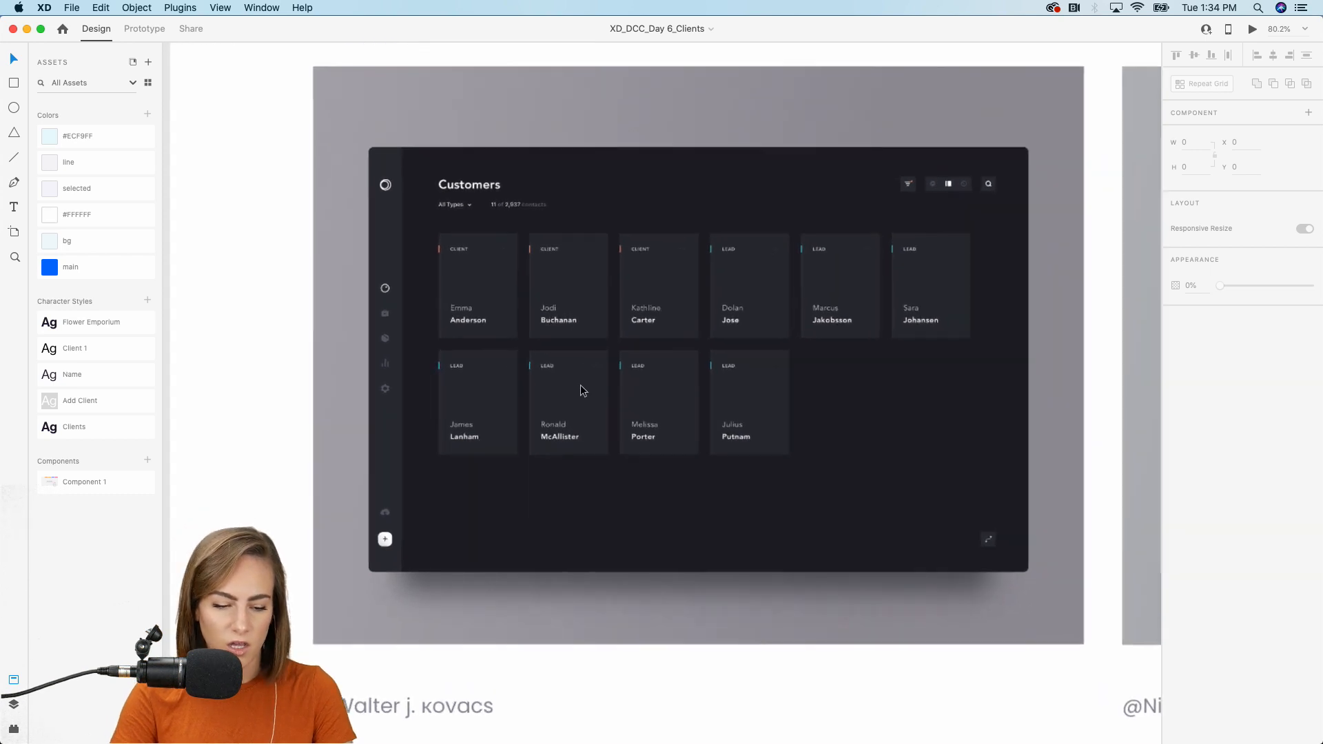
scroll(581, 384, "right", 2)
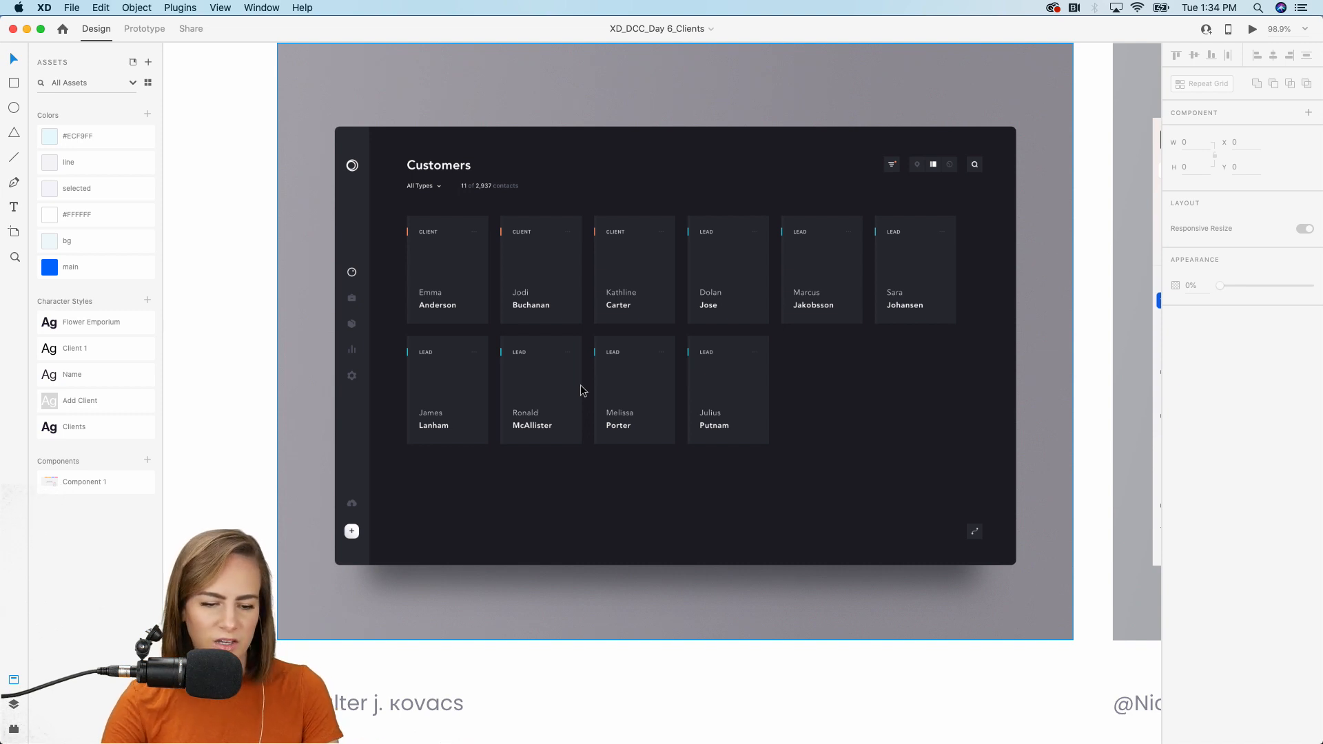
scroll(601, 234, "up", 2)
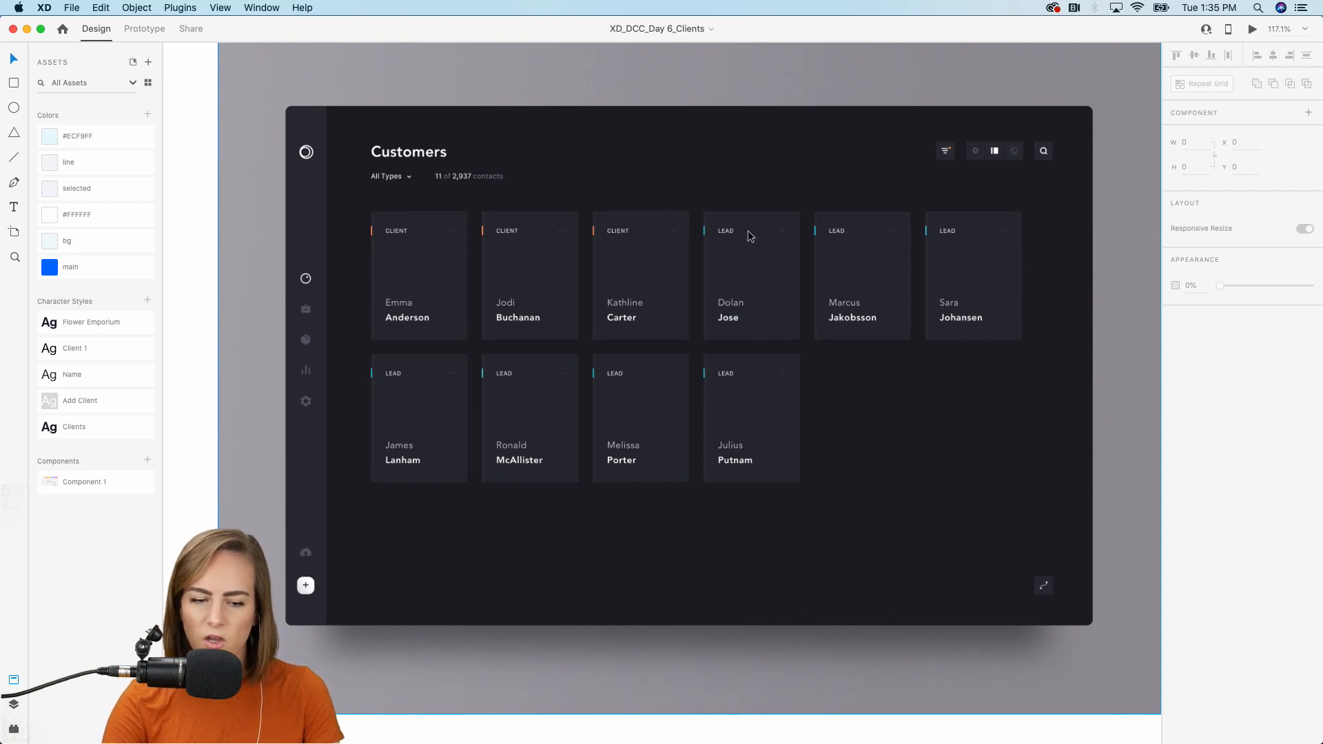
scroll(725, 231, "down", 5)
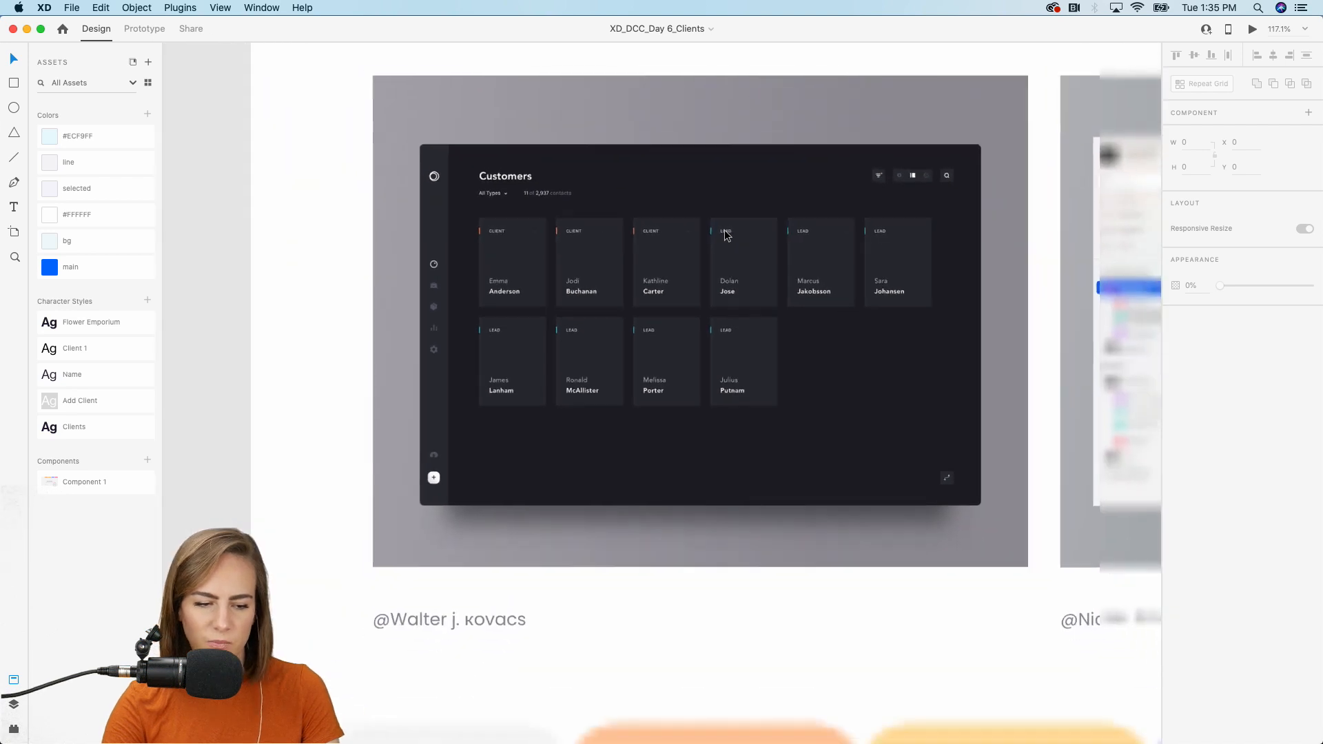
scroll(725, 231, "right", 7)
scroll(725, 229, "up", 5)
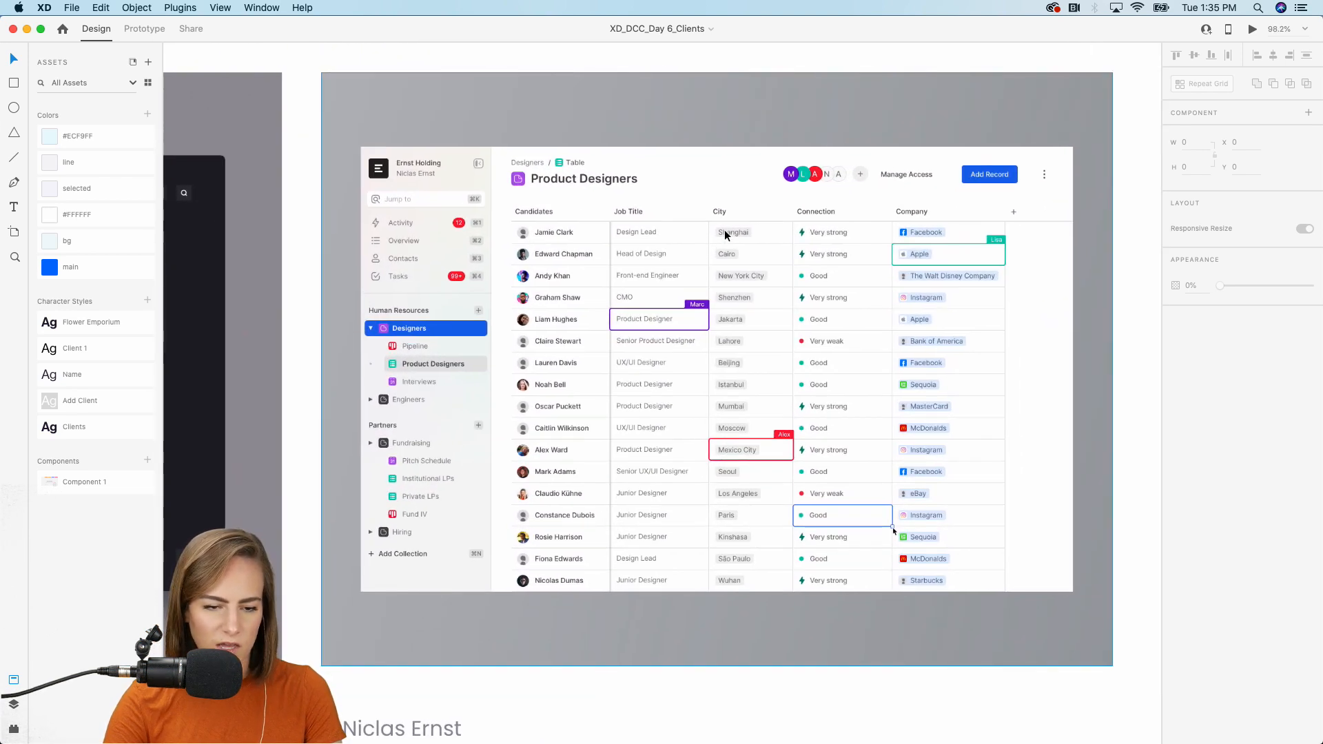
scroll(725, 230, "up", 3)
scroll(725, 235, "right", 1)
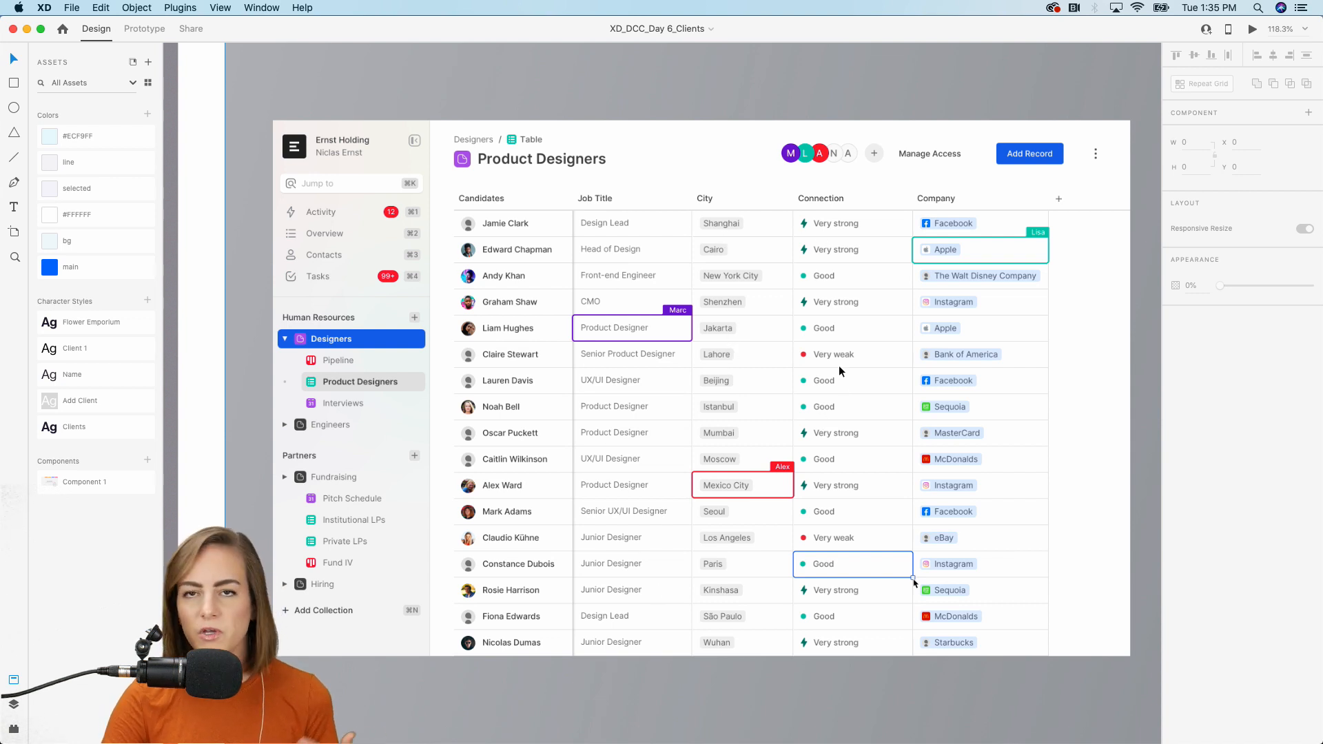
scroll(842, 395, "down", 5)
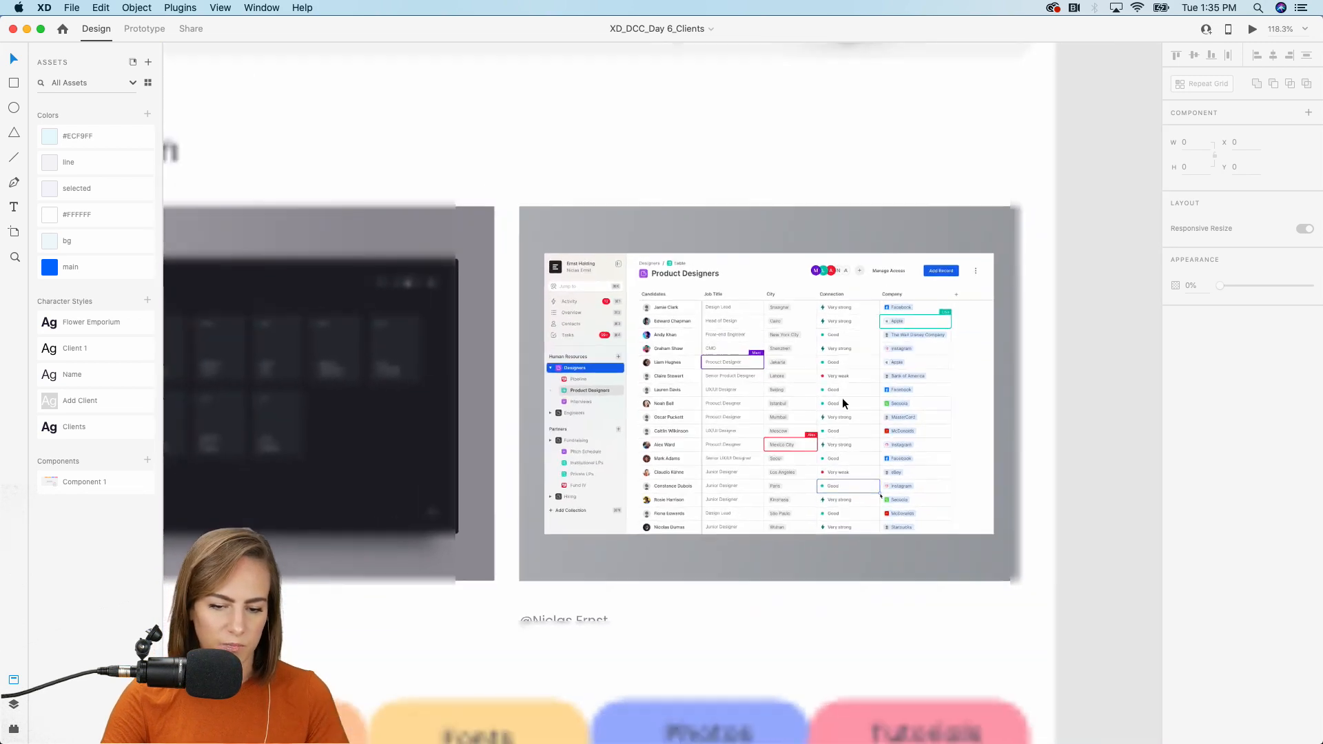
scroll(842, 399, "down", 5)
scroll(842, 398, "down", 10)
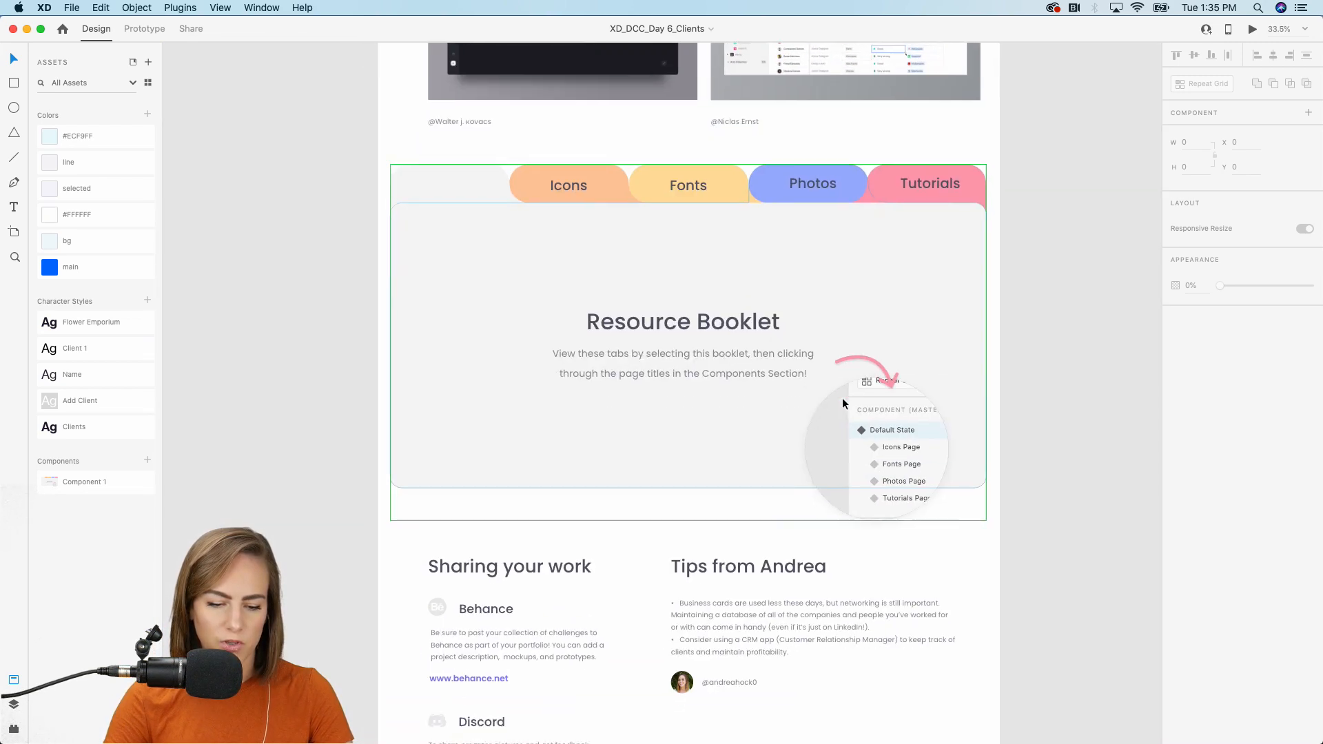
Draw a 1920 × 1080 rectangle covering the Web 1920 – 1 artboard.
scroll(842, 398, "up", 1)
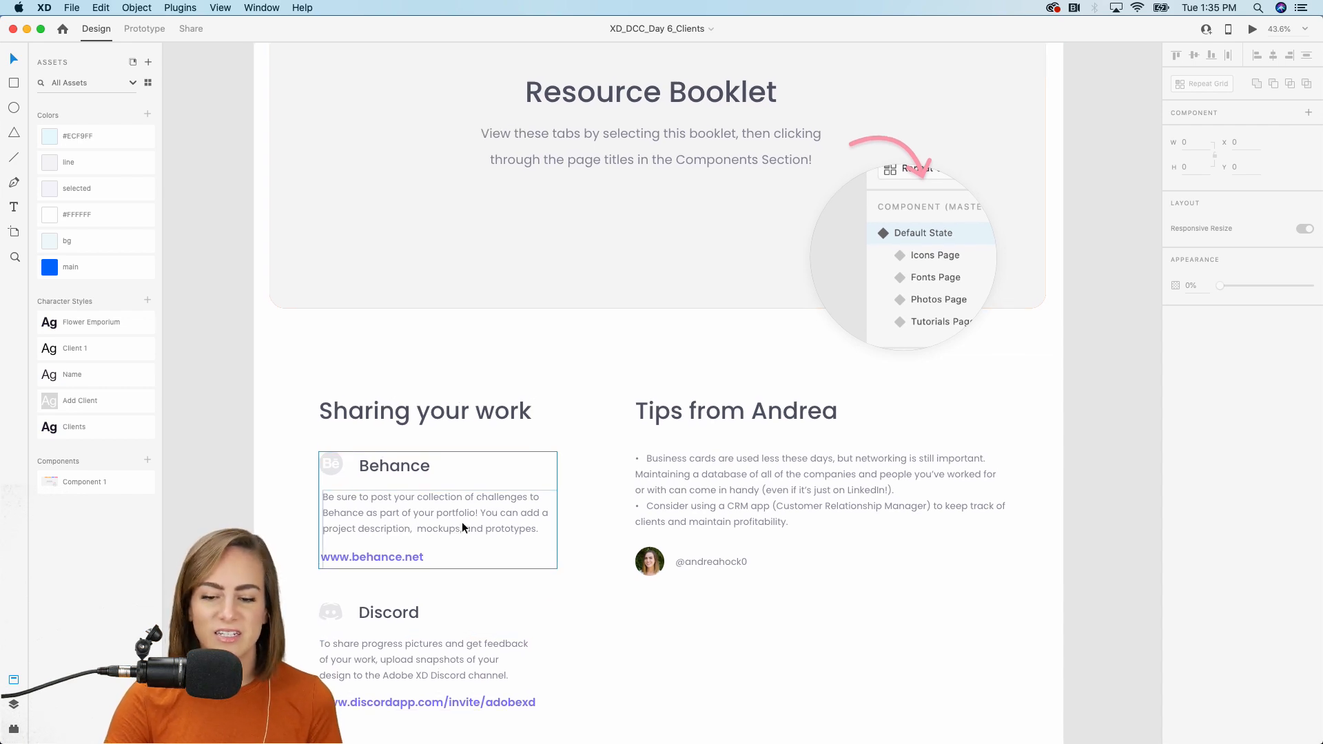
scroll(461, 522, "up", 7)
scroll(462, 522, "right", 5)
scroll(462, 523, "up", 10)
scroll(462, 522, "right", 4)
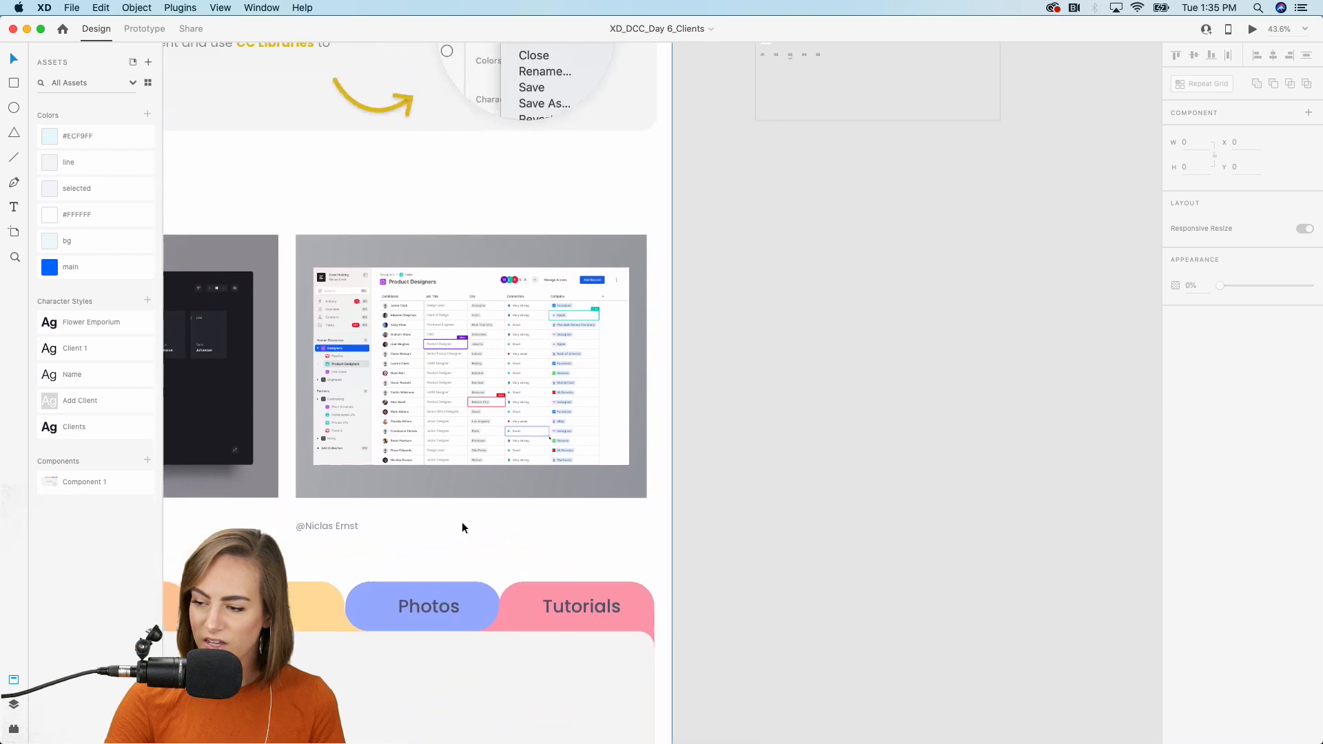
scroll(463, 527, "up", 4)
scroll(462, 527, "right", 2)
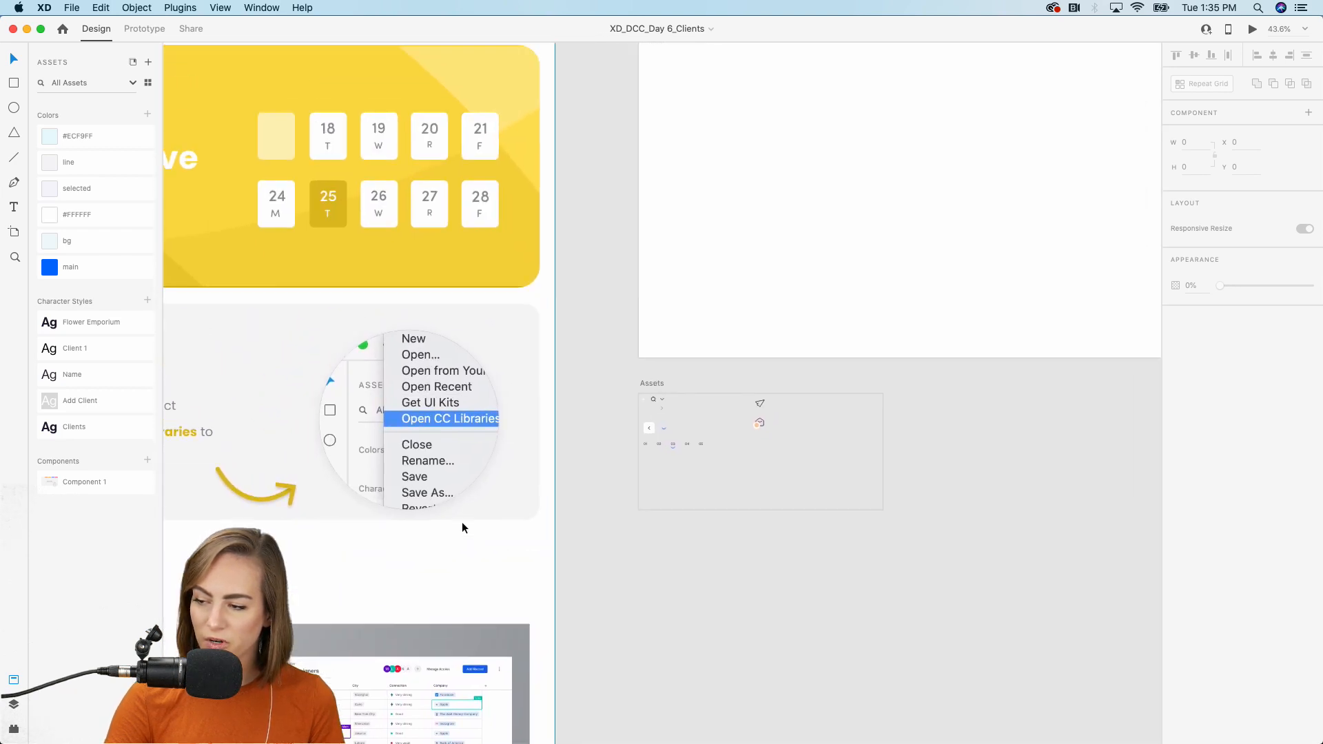
scroll(462, 523, "up", 3)
scroll(461, 522, "right", 2)
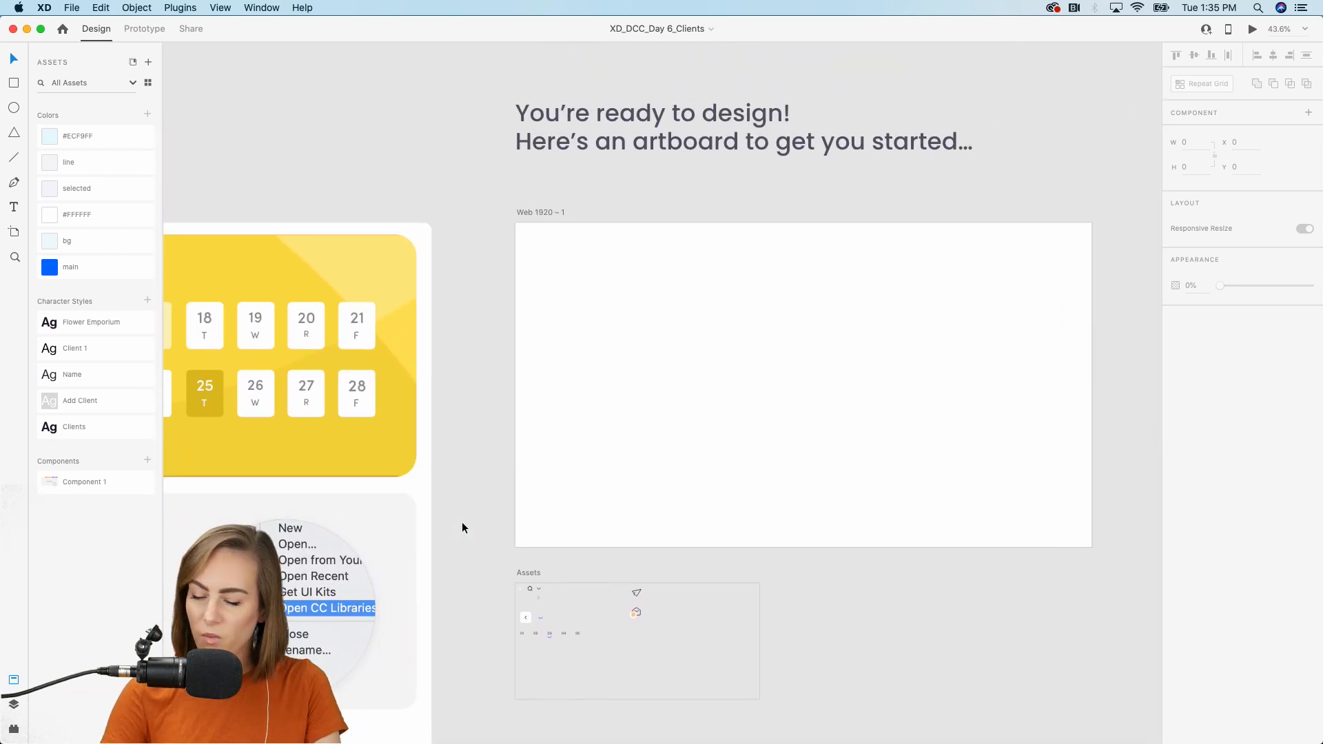
scroll(710, 406, "up", 3)
scroll(710, 407, "up", 3)
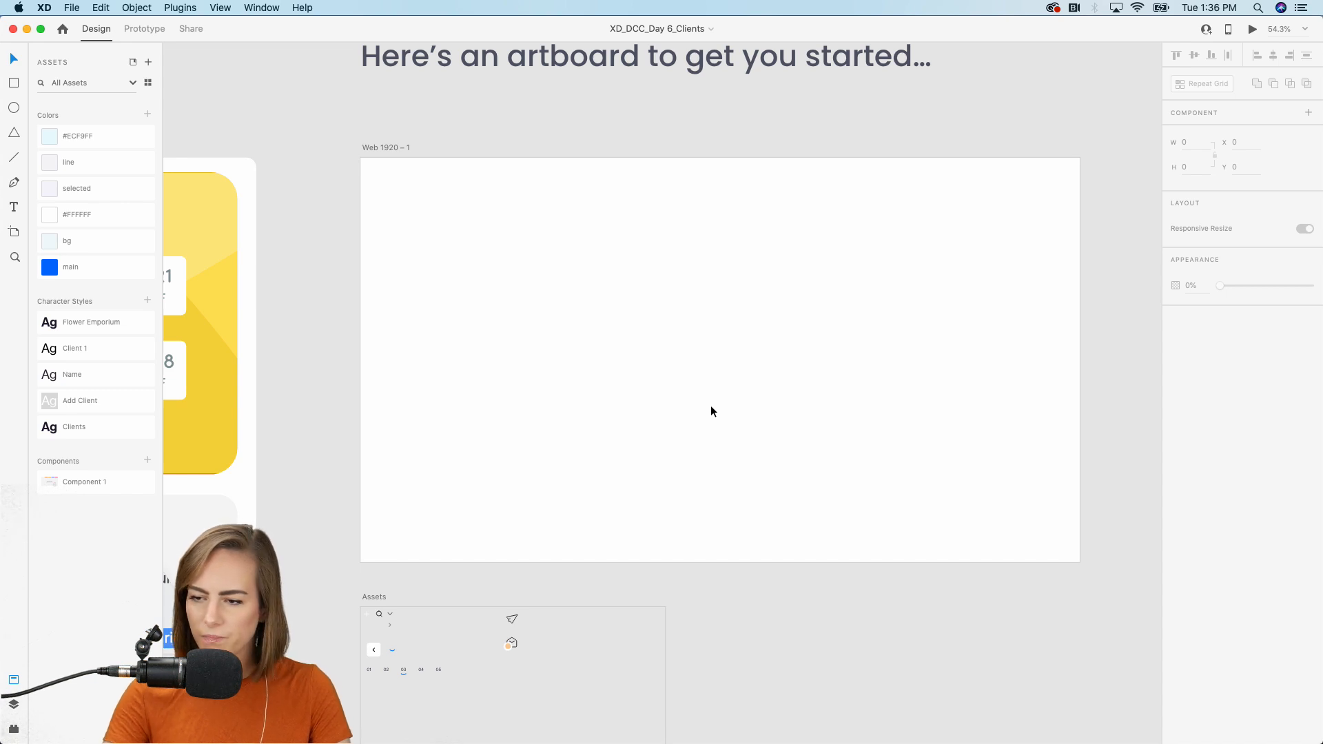
left_click(14, 83)
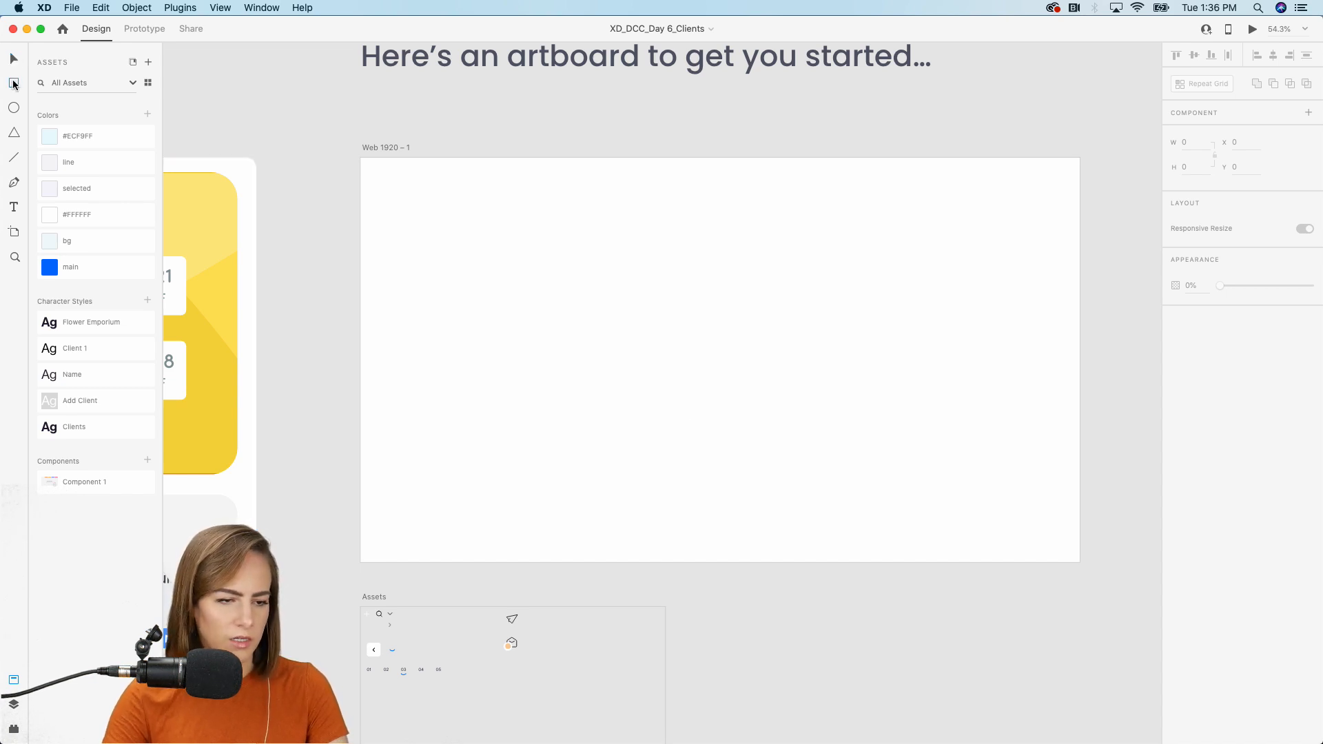
mouse_move(361, 159)
left_mouse_down()
mouse_move(993, 413)
mouse_move(1076, 531)
mouse_move(1079, 562)
left_mouse_up()
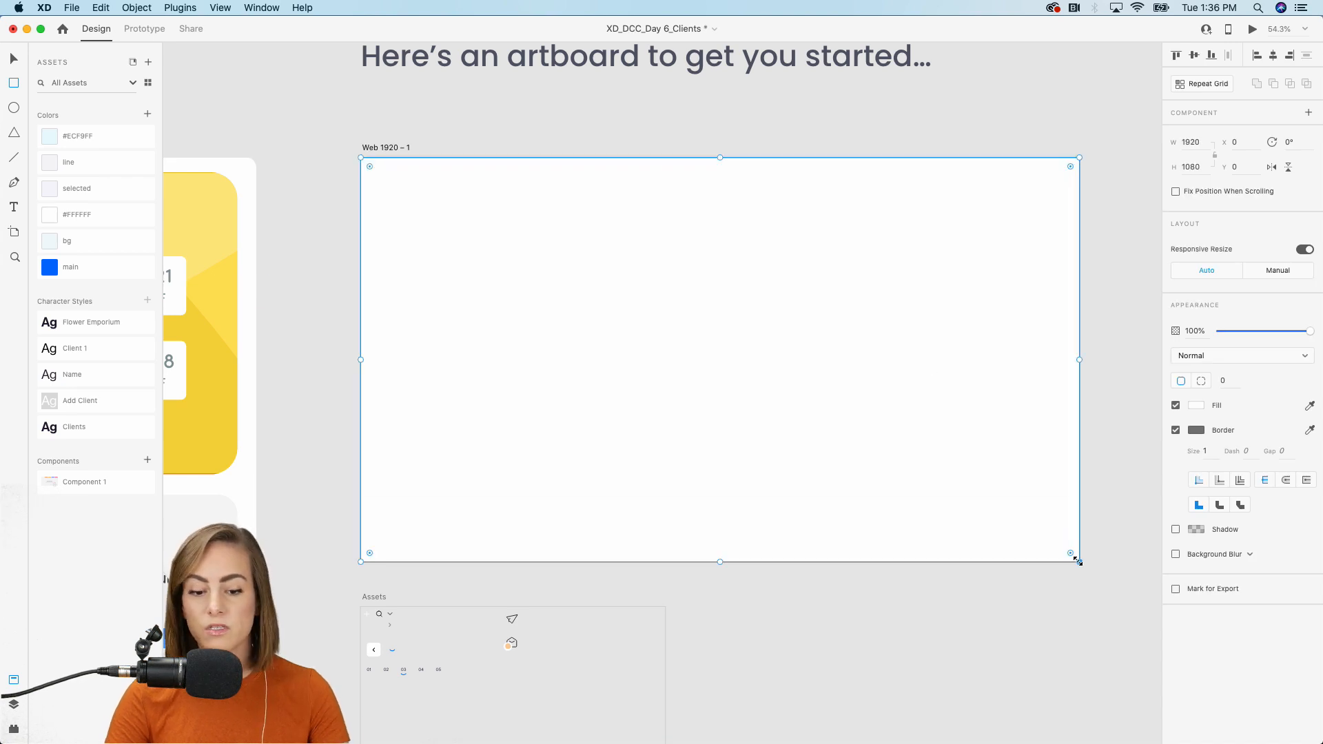
Give the rectangle a 60 corner radius, no border, and the 'main' blue fill.
key("v")
left_click_drag(370, 168, 383, 181)
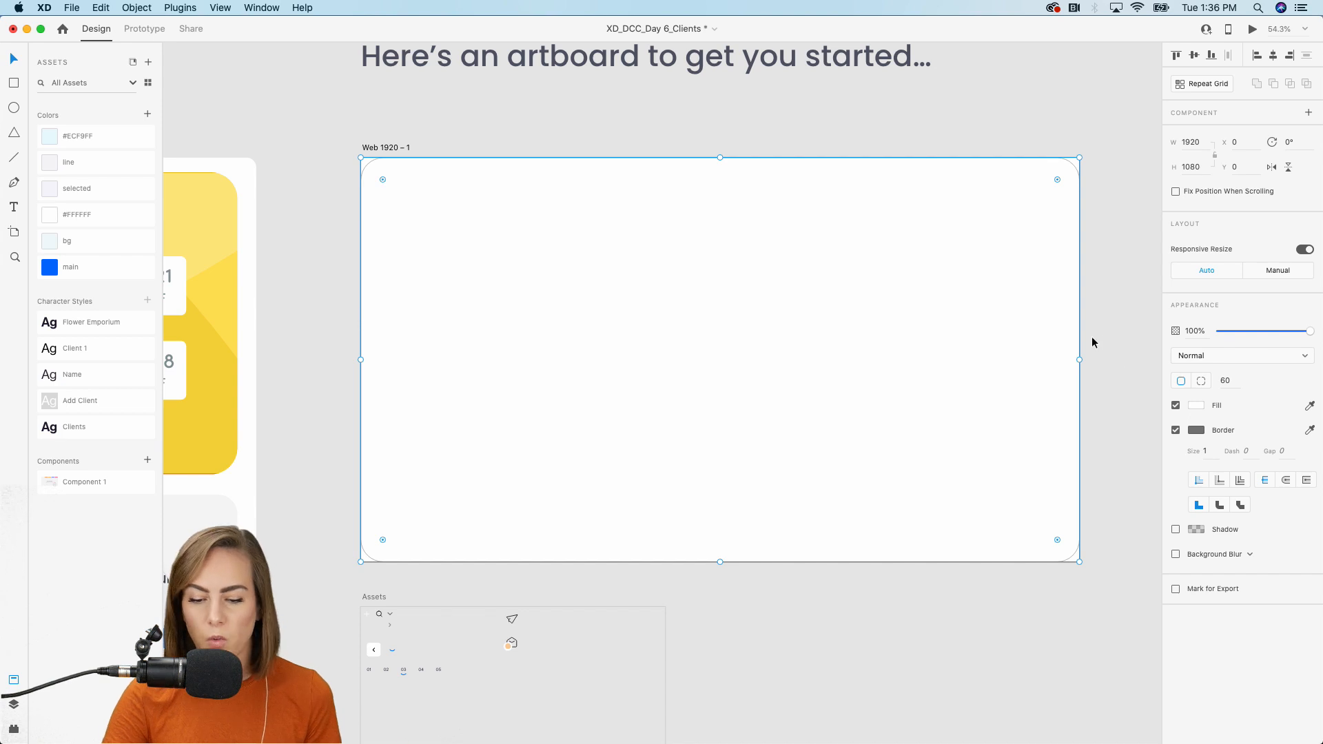
left_click(1176, 431)
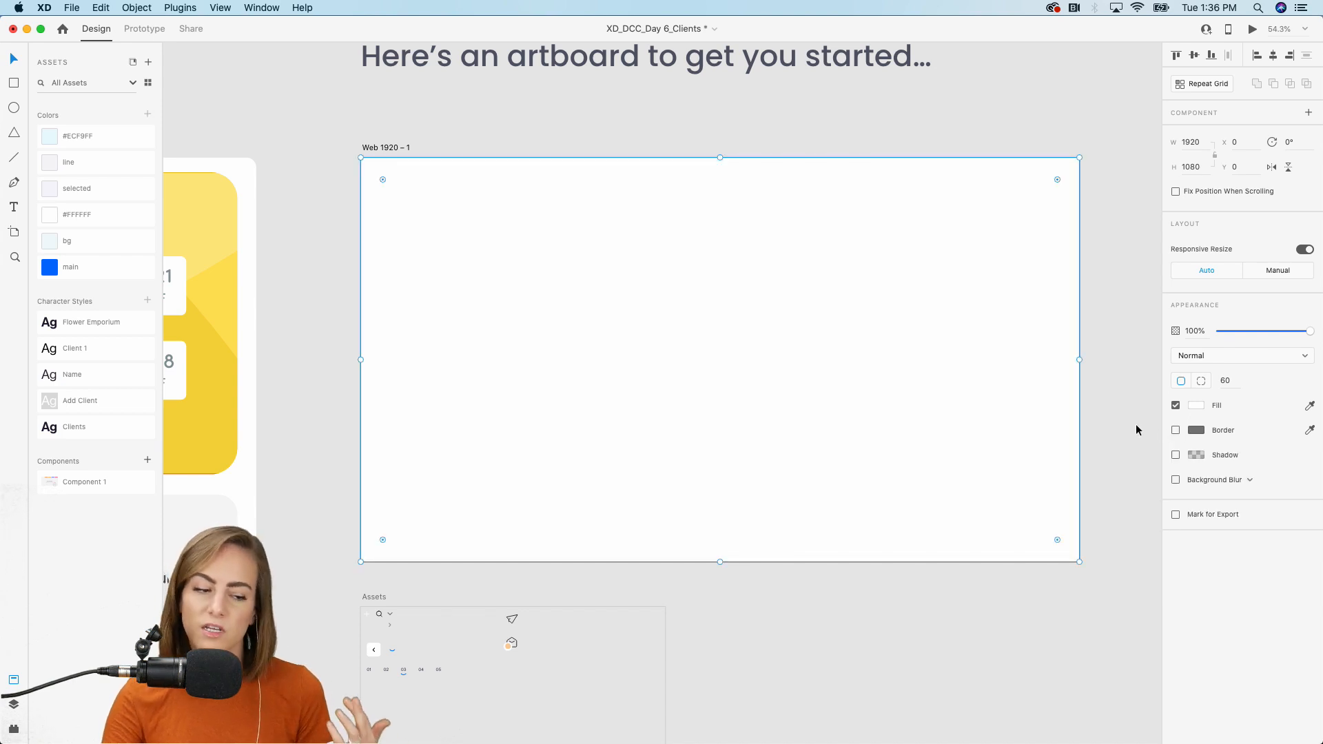
left_click(63, 268)
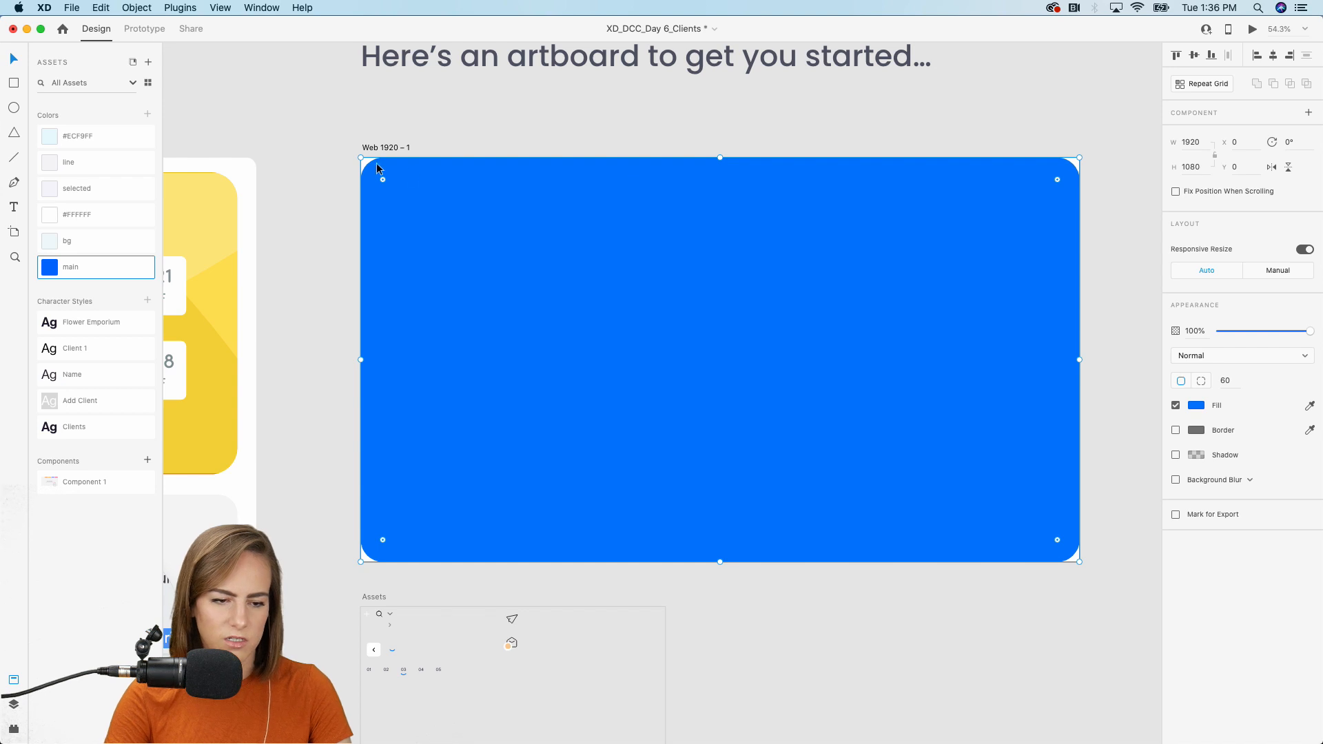
Inset the rectangle from the artboard edges and switch its fill to the pale 'bg' colour.
left_click_drag(361, 158, 365, 164)
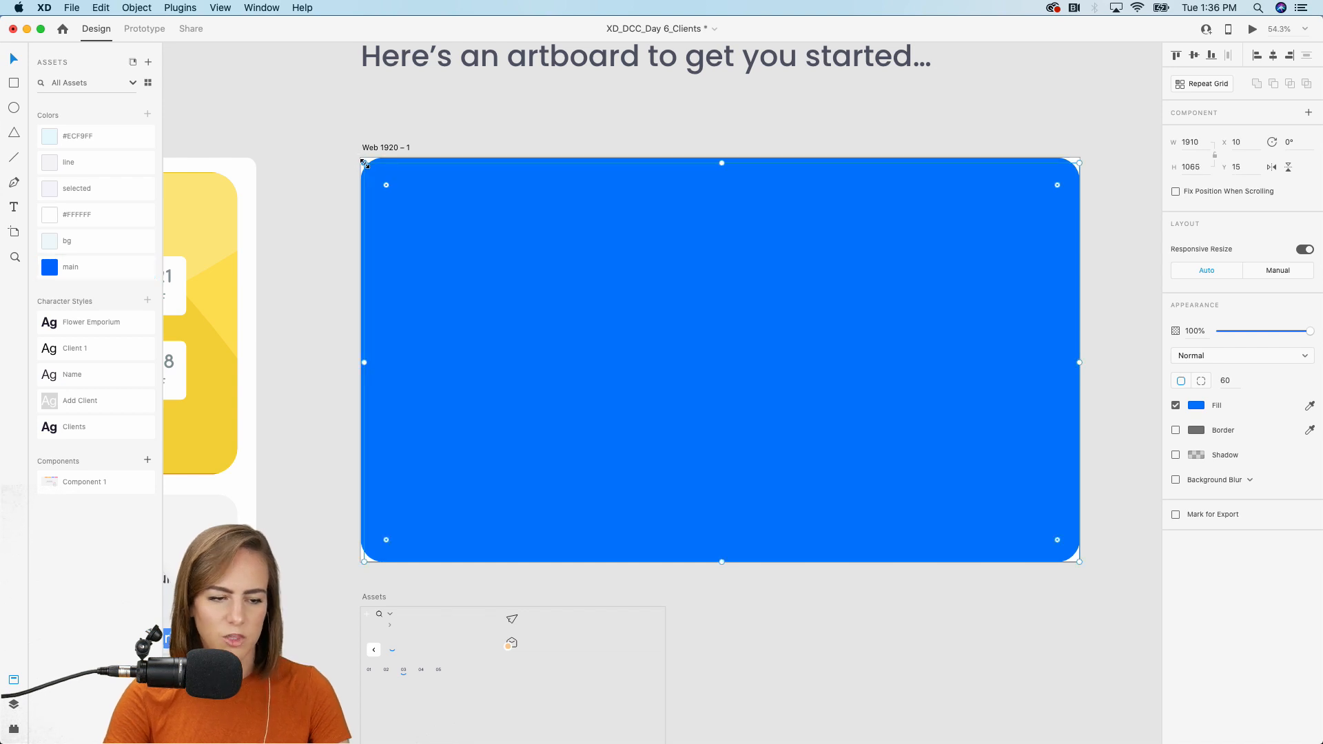
left_click(101, 241)
left_click_drag(1081, 564, 1075, 558)
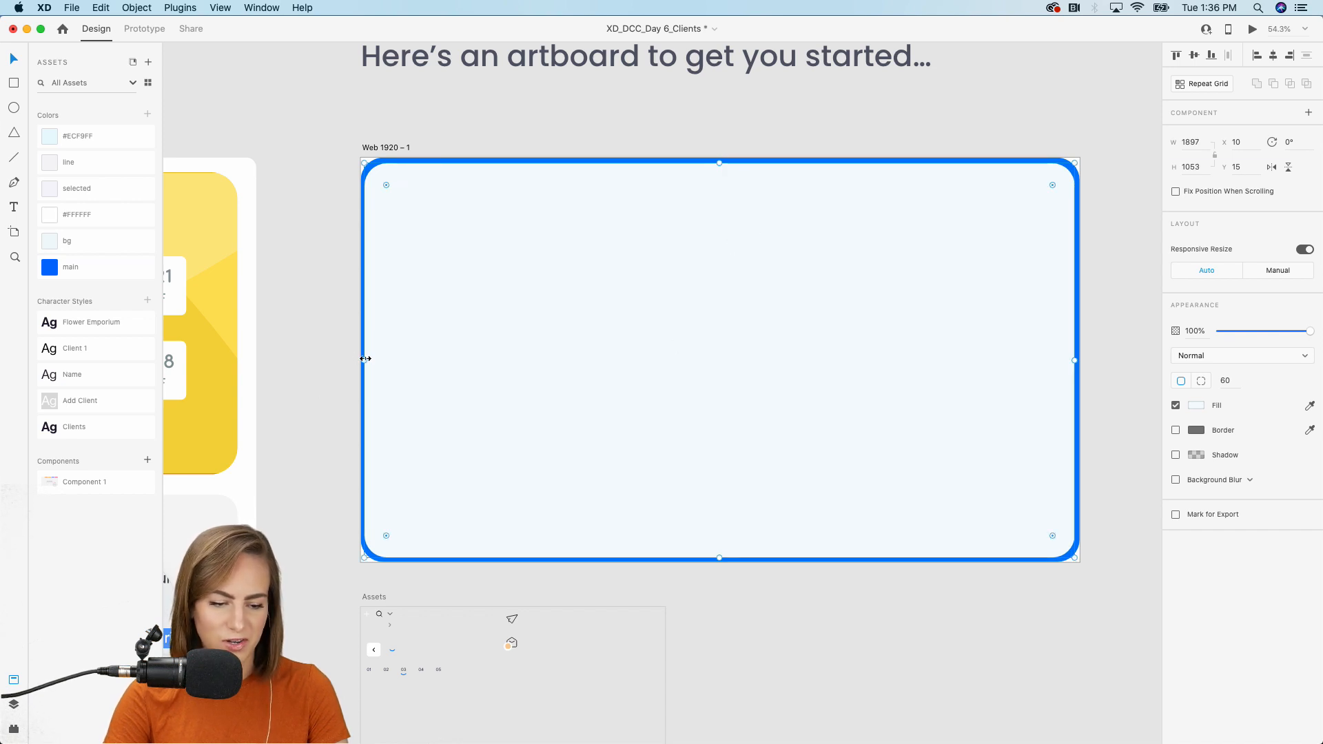
left_click_drag(364, 360, 368, 361)
left_click(313, 374)
scroll(436, 211, "up", 5)
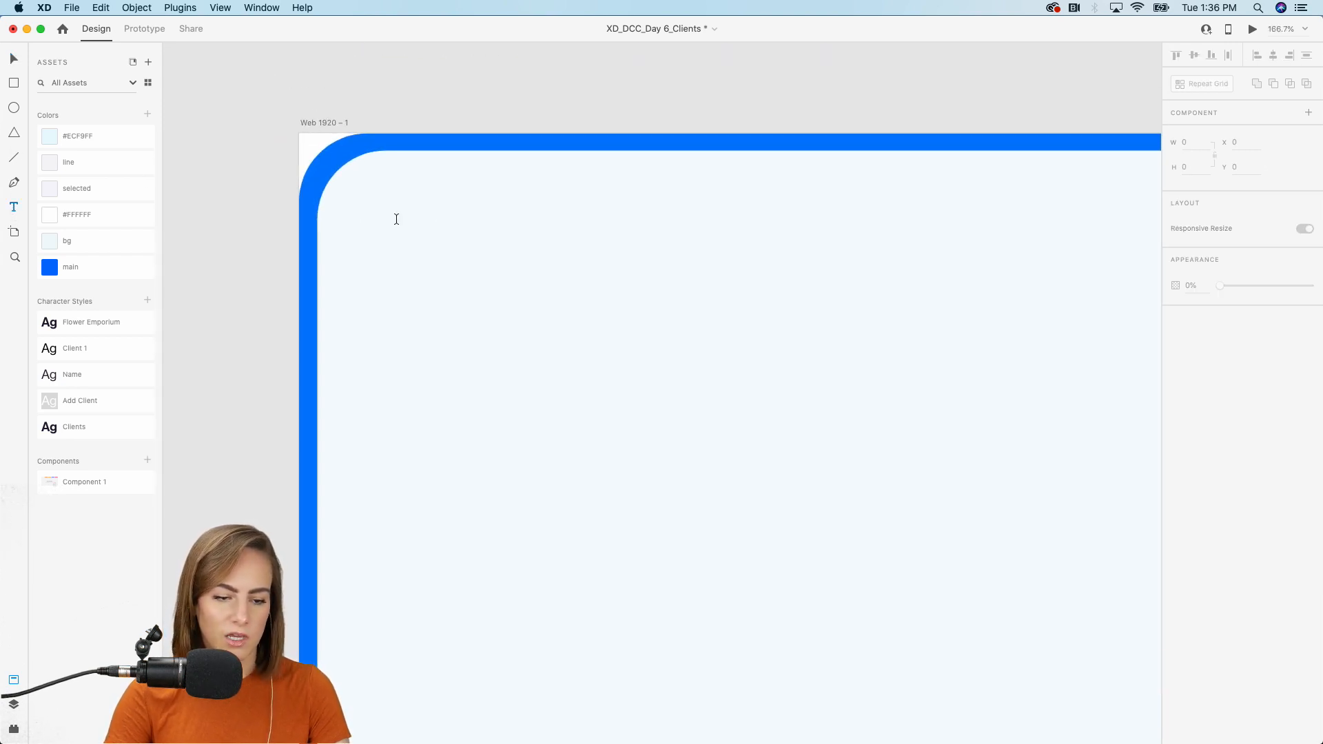
Add a 'Clients' heading near the card's top-left in the Clients character style.
left_click_drag(389, 221, 635, 349)
type("Clients")
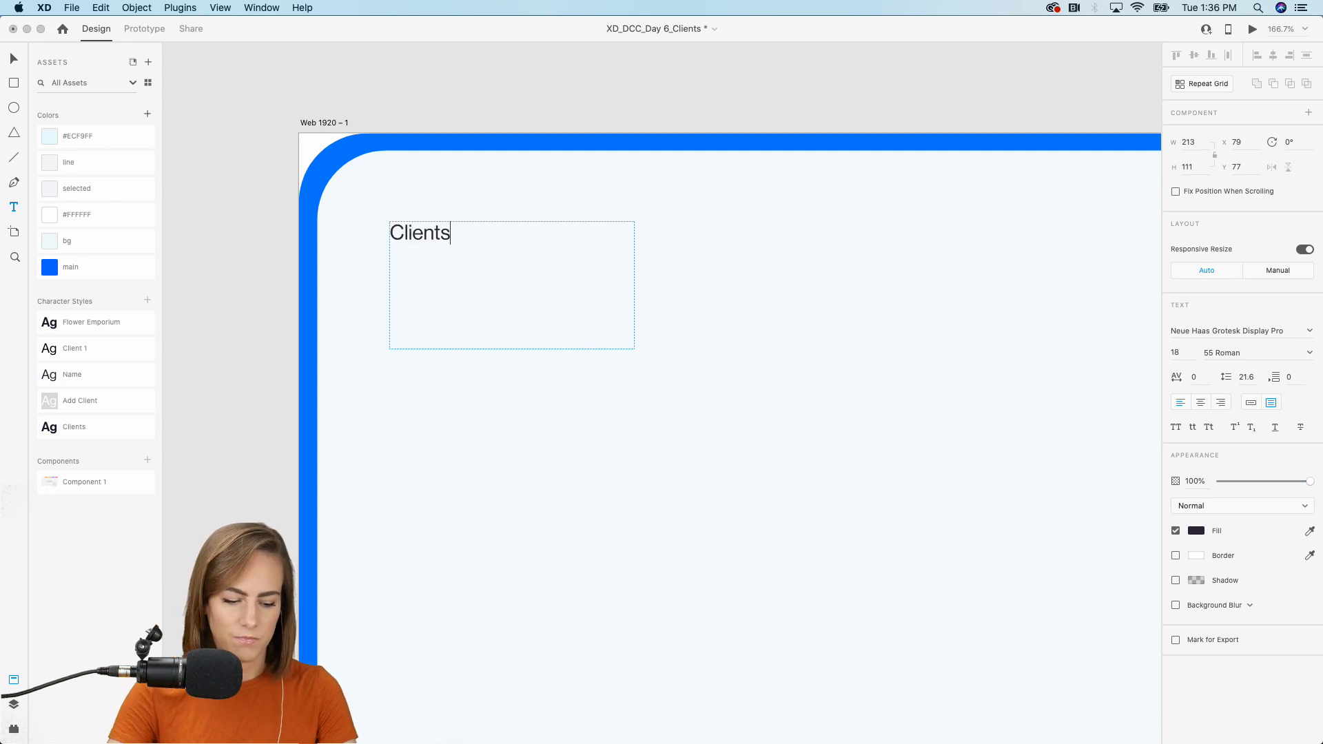
key("Escape")
left_click(71, 429)
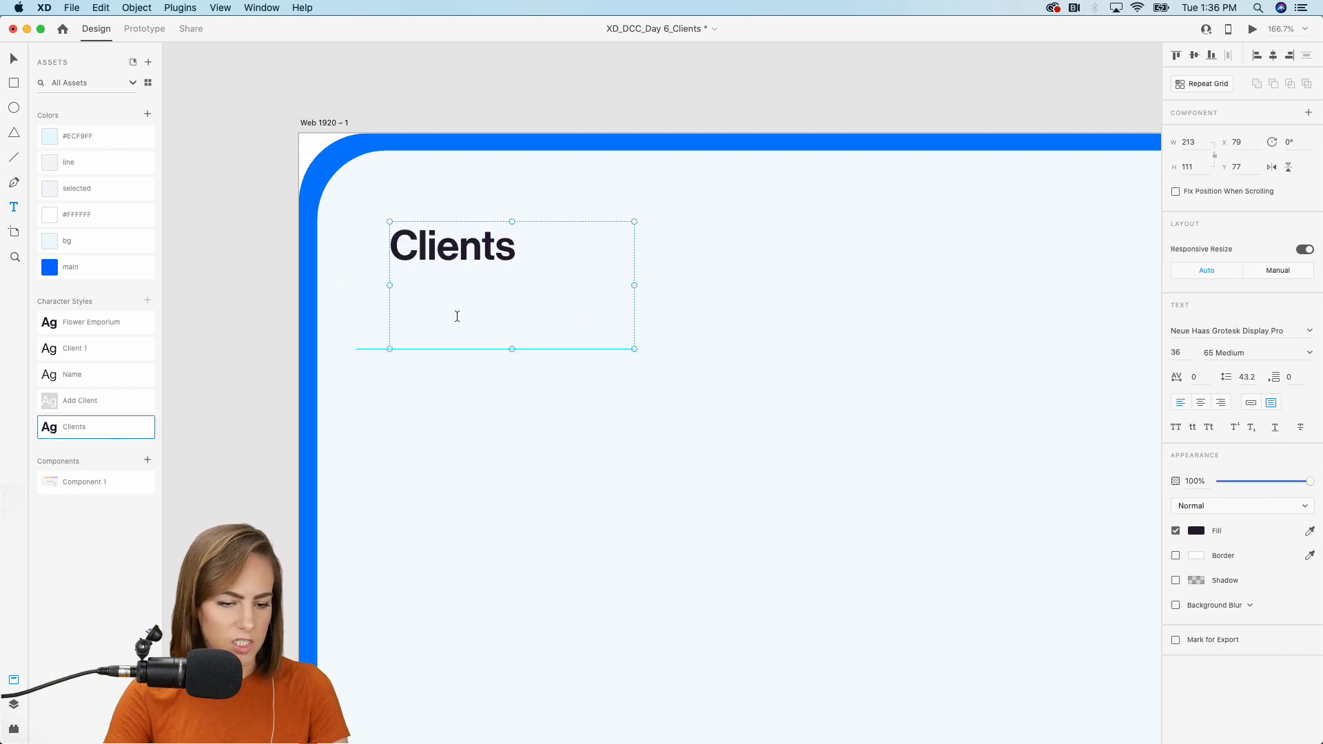
Set the heading to auto width, nudge it into place, and draw a 204 × 65 rectangle beside it.
key("v")
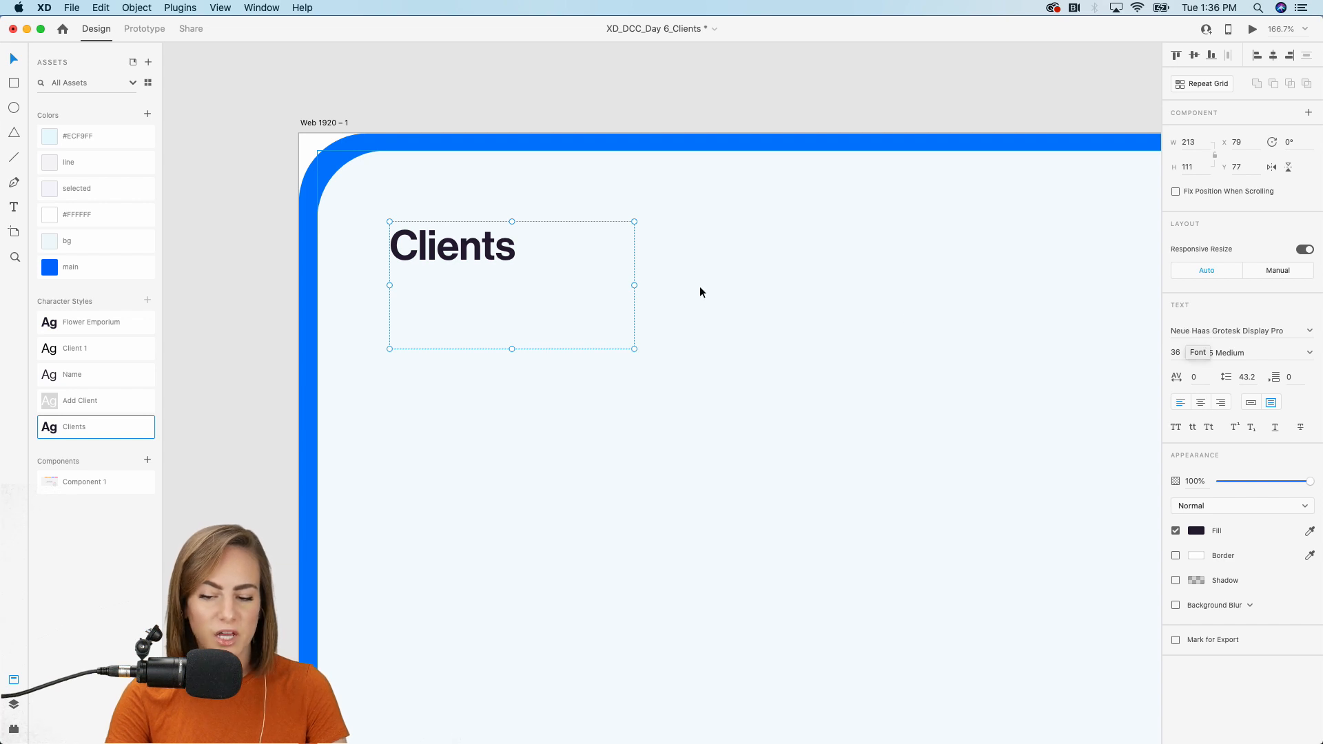
left_click(1251, 404)
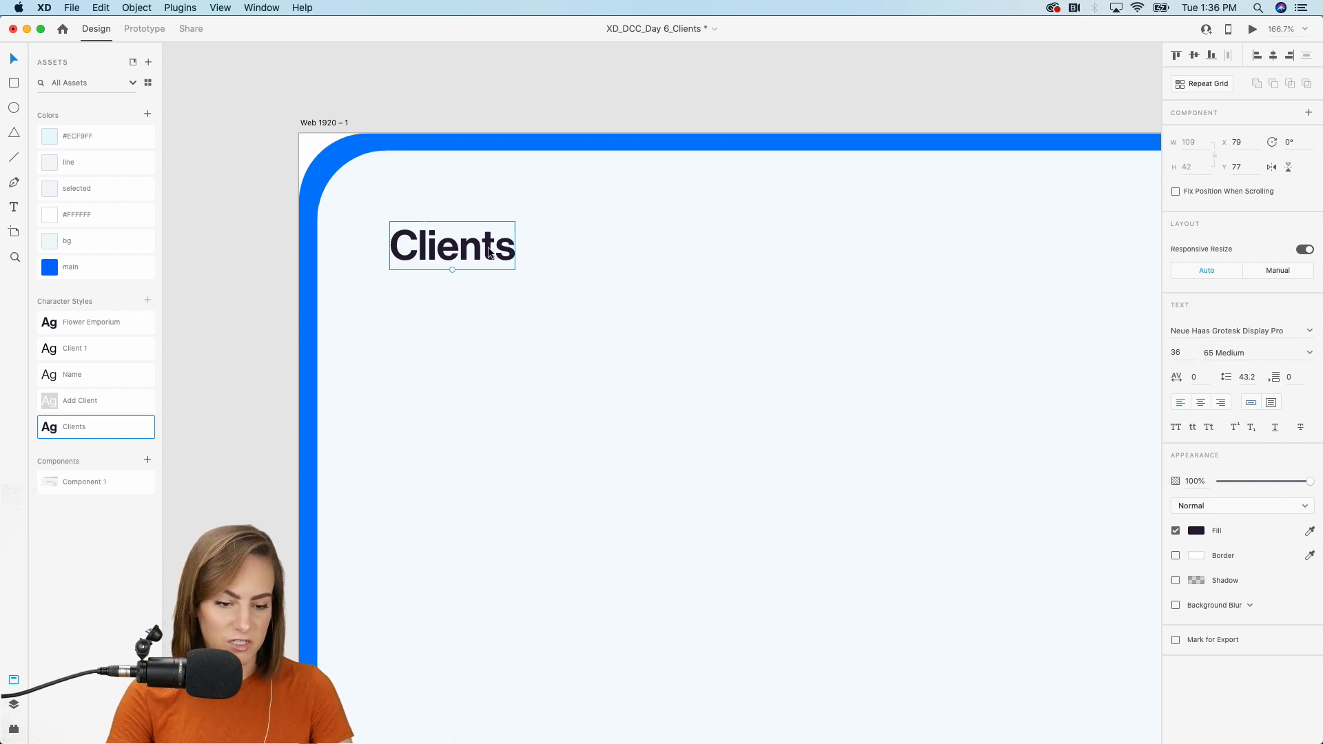
left_click_drag(489, 253, 496, 284)
scroll(495, 283, "down", 5)
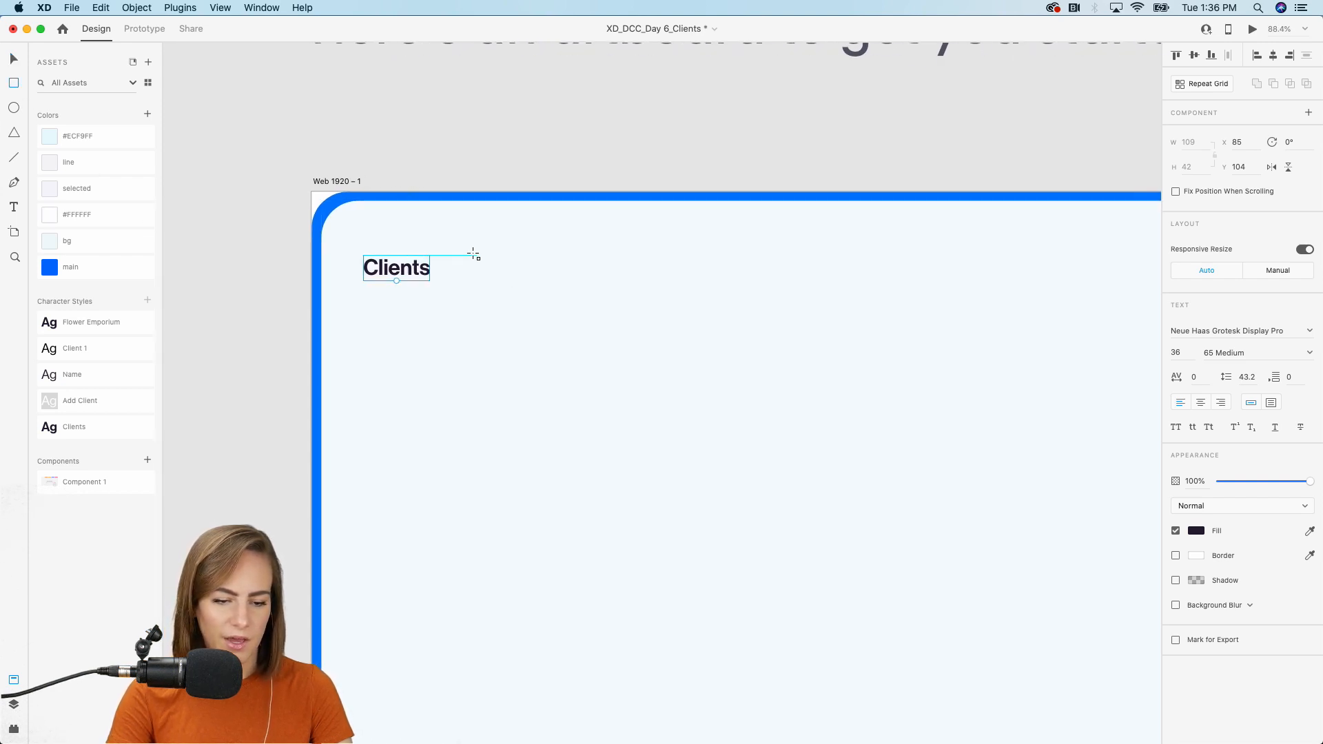
left_click_drag(468, 249, 594, 286)
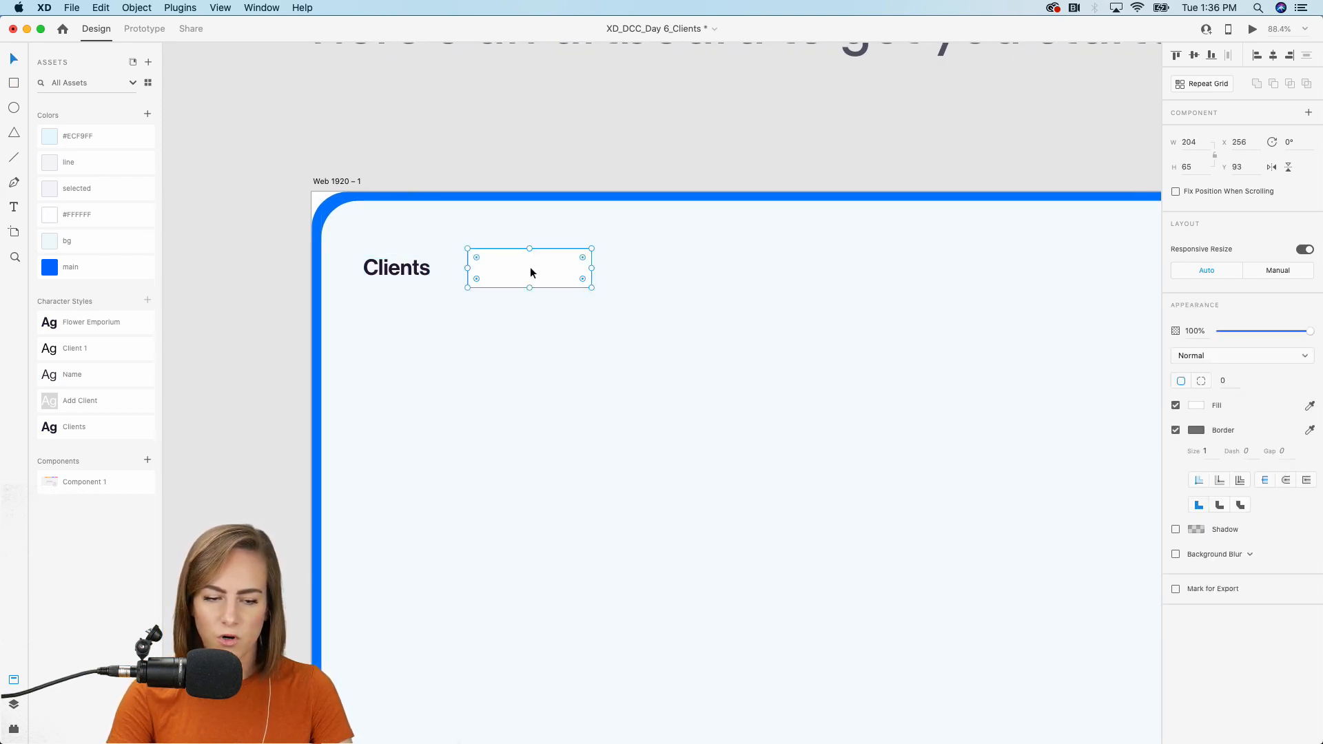
Give the small rectangle a 13 corner radius, no border, and the 'main' blue fill.
scroll(531, 270, "up", 4)
scroll(528, 303, "down", 8)
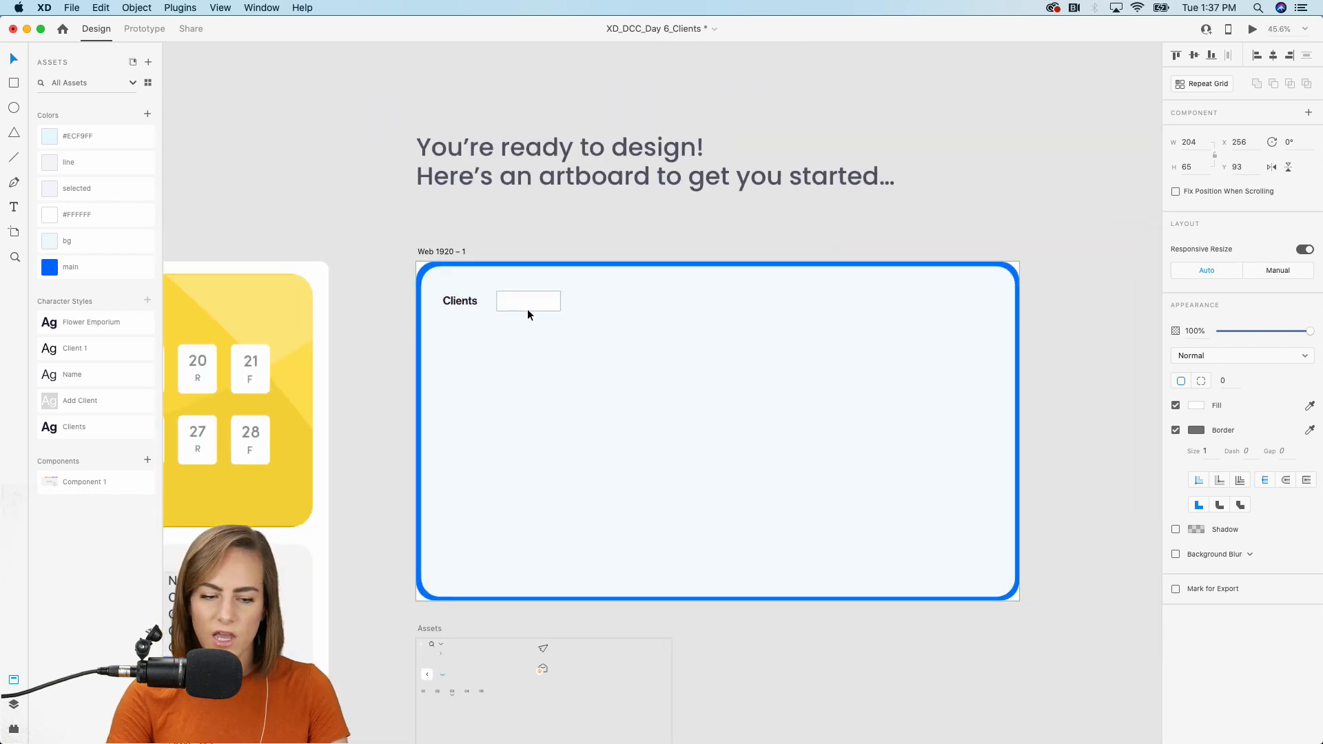
scroll(528, 310, "right", 2)
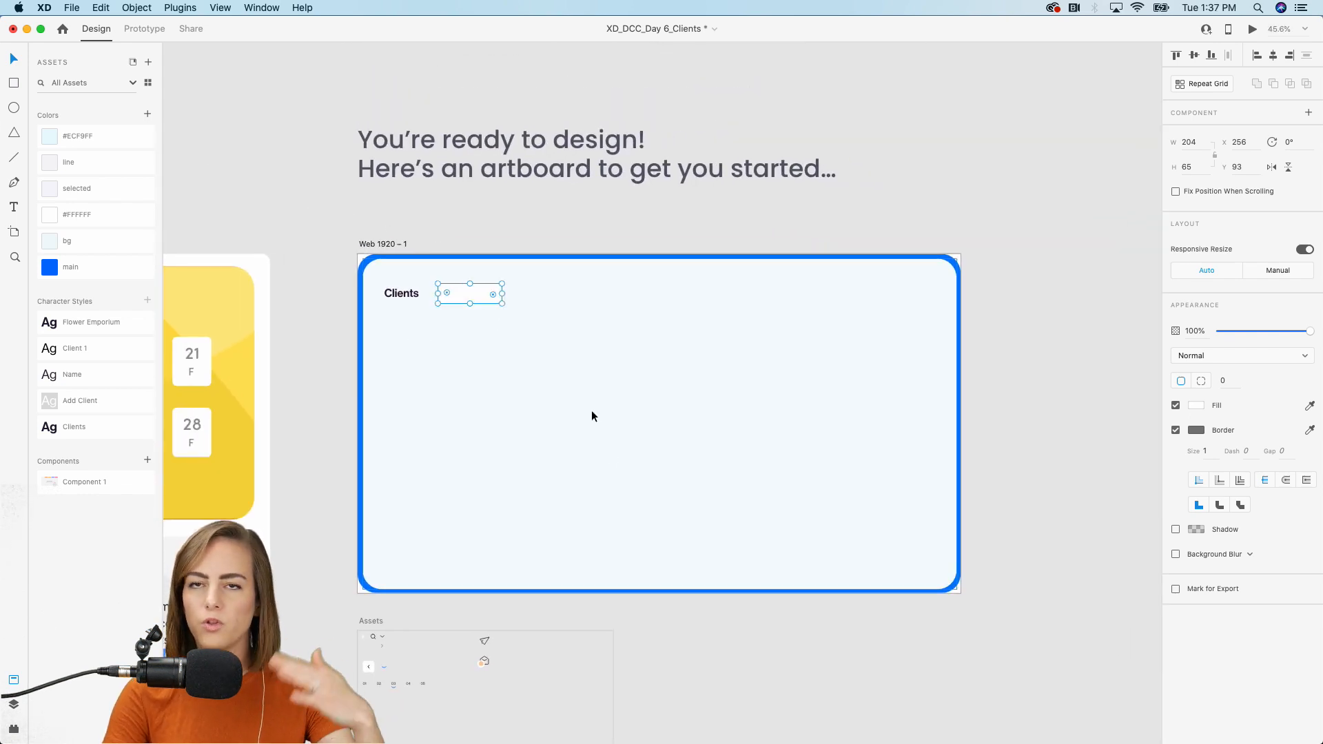
scroll(495, 259, "up", 5)
scroll(495, 253, "down", 2)
scroll(492, 258, "left", 2)
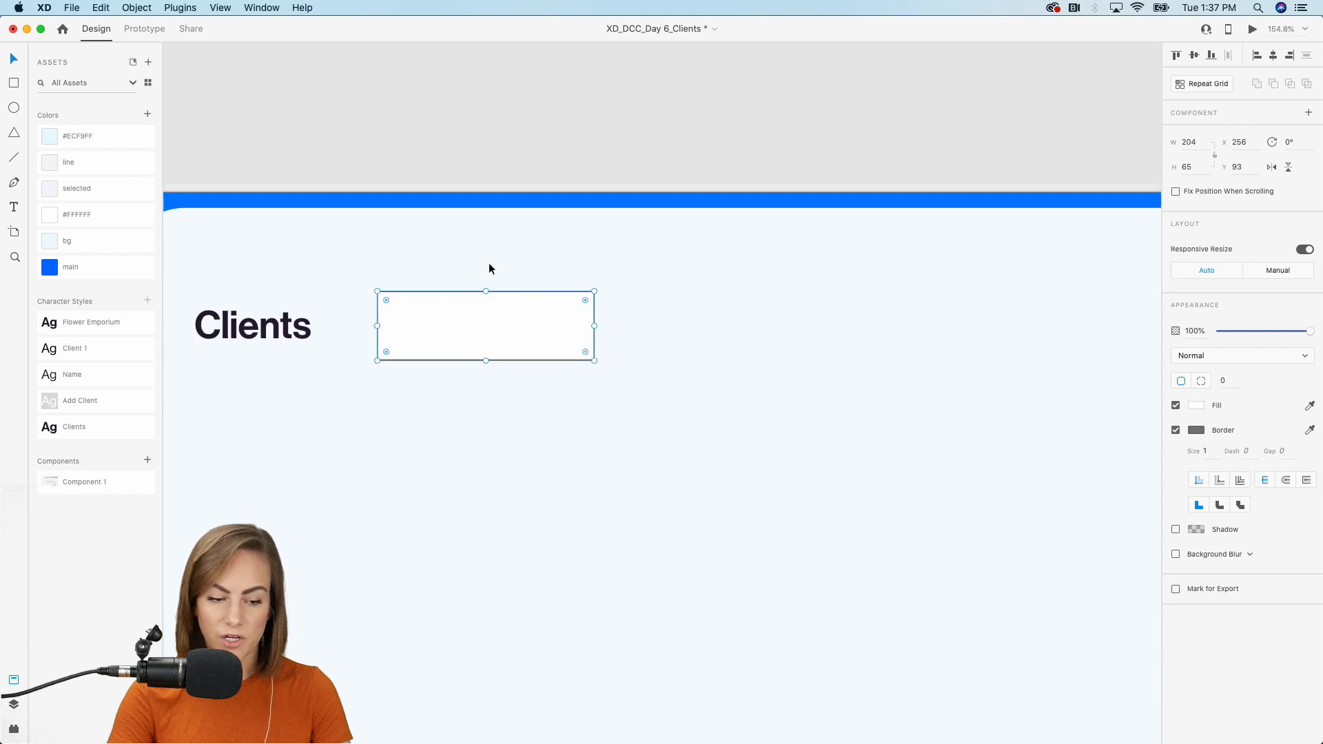
left_click_drag(386, 300, 392, 304)
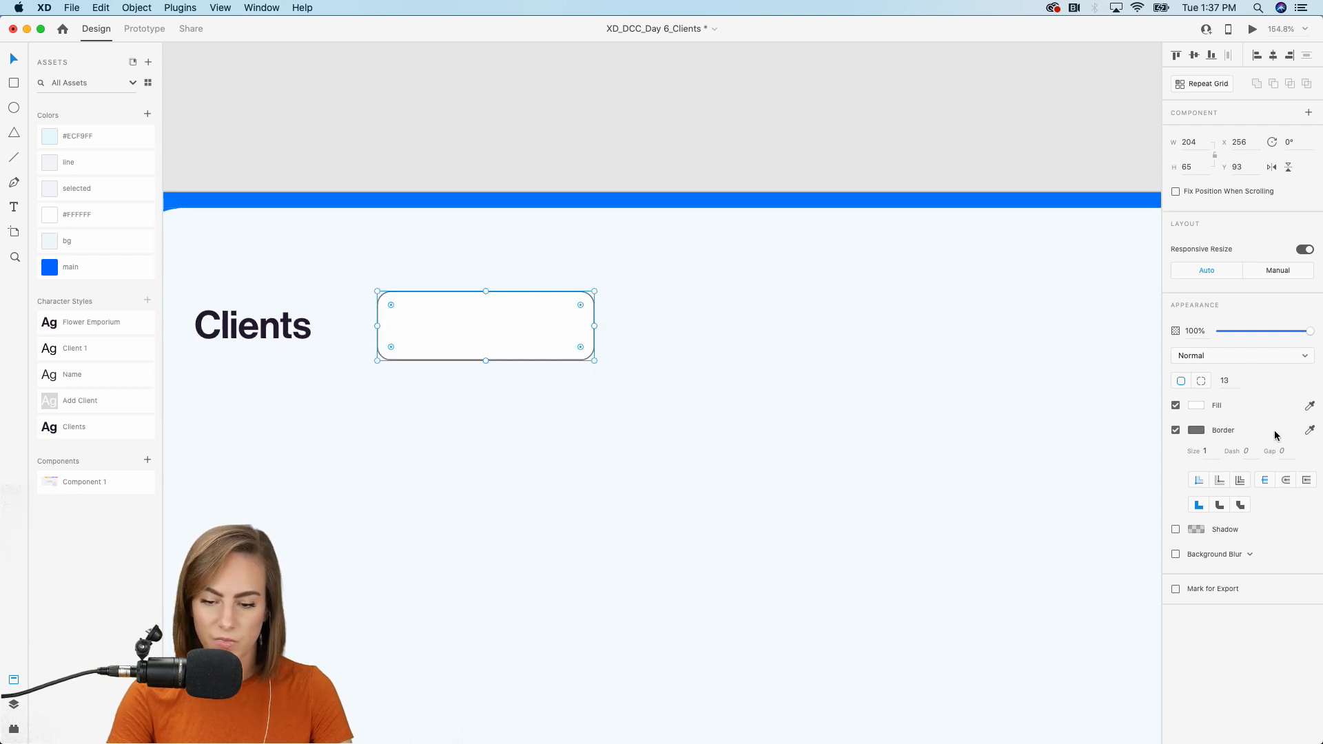
left_click(1176, 431)
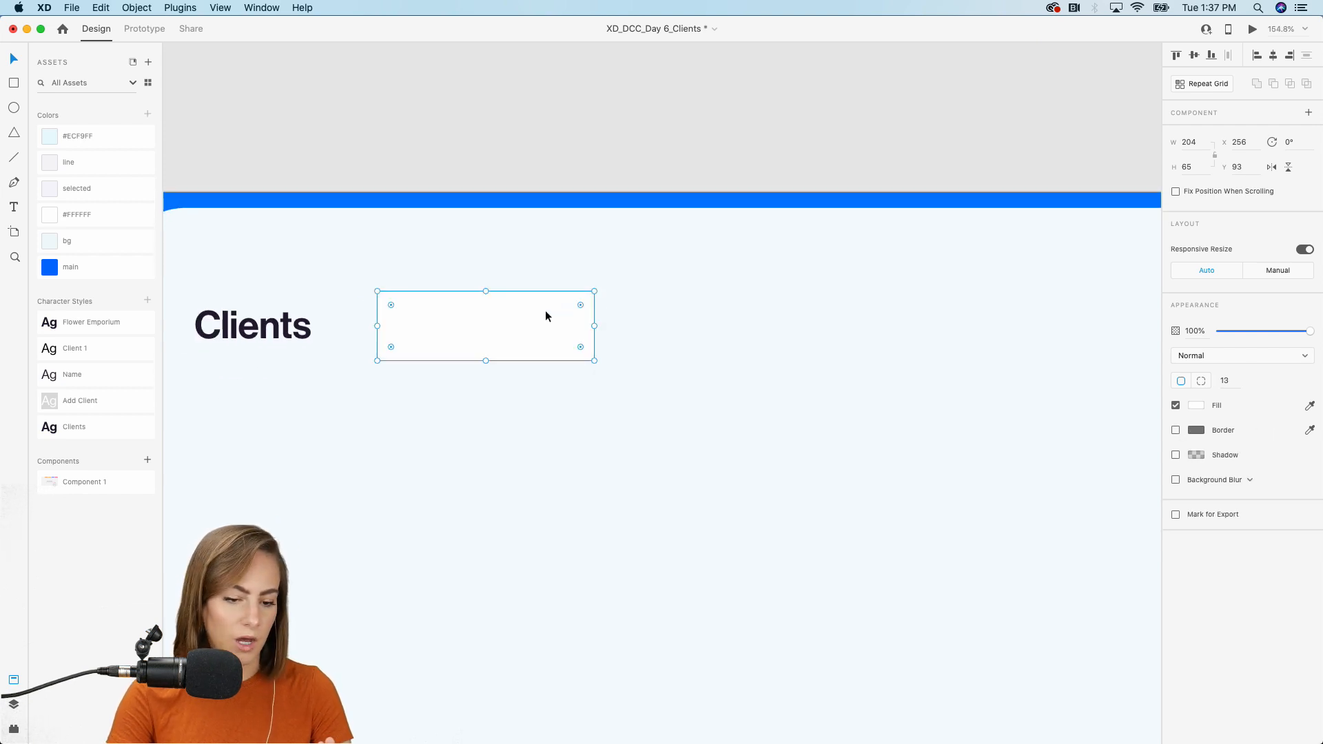
left_click(77, 262)
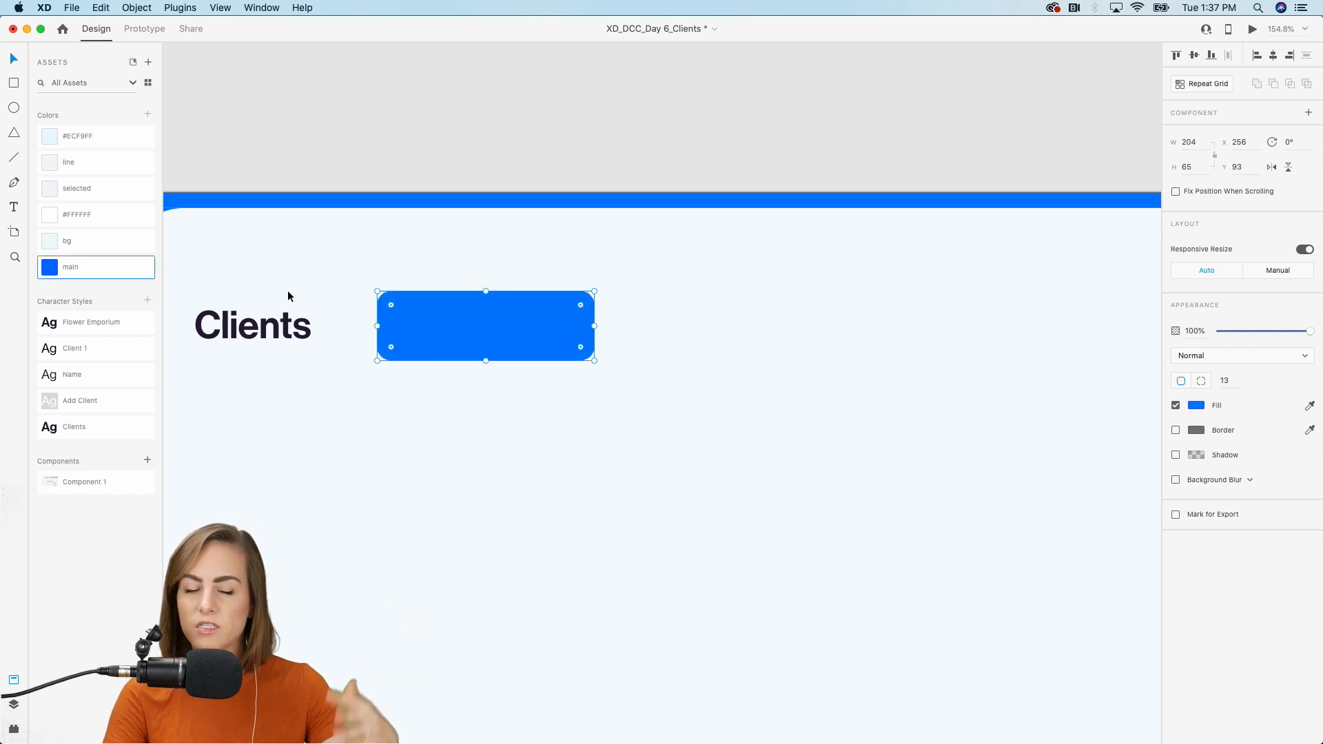
Duplicate the heading into the button as 'Add client' in the Add Client character style.
scroll(402, 313, "up", 5)
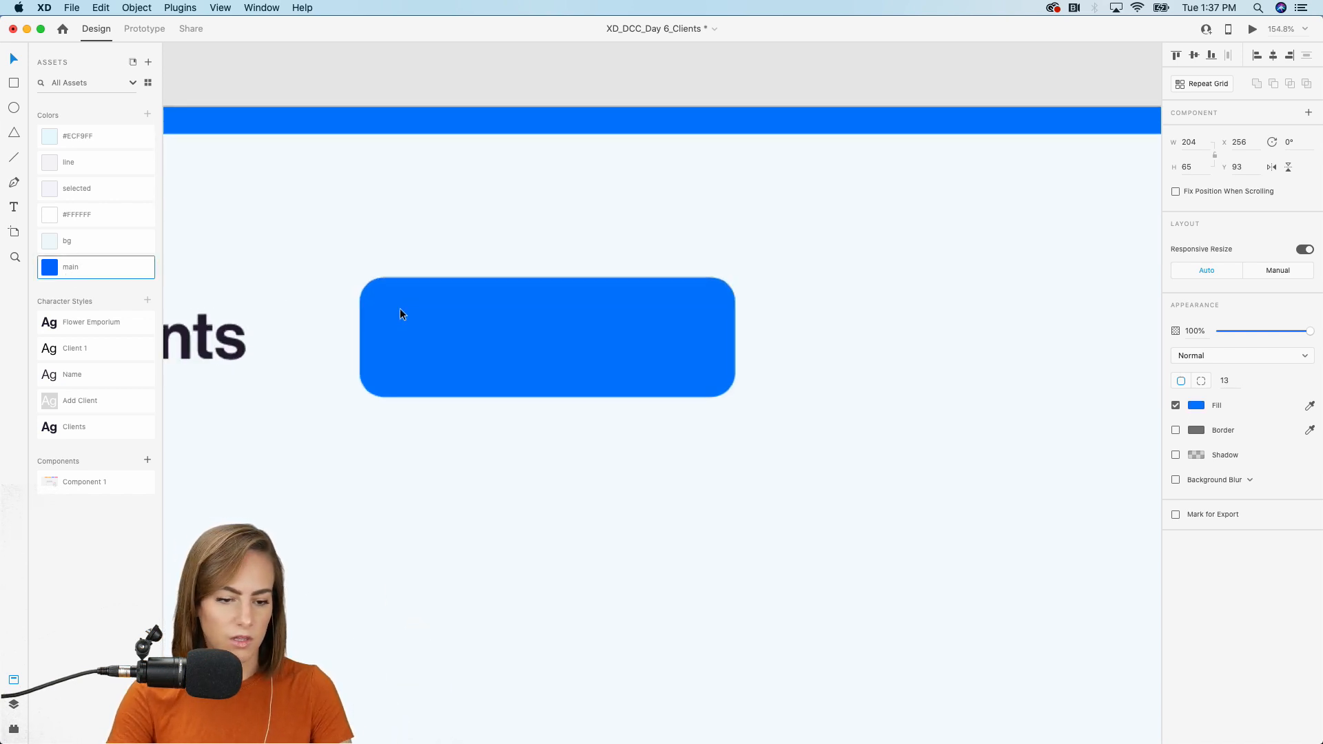
left_click(329, 316)
left_click_drag(330, 317, 617, 313)
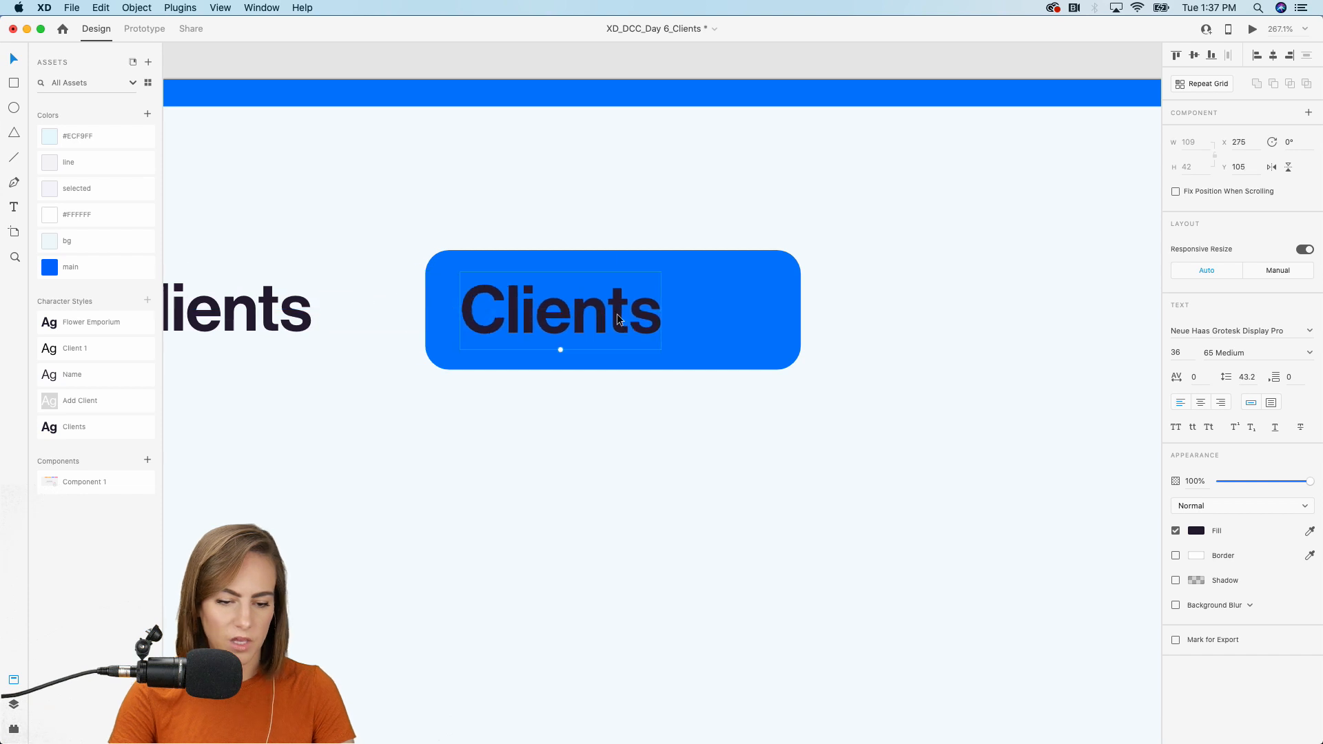
double_click(618, 315)
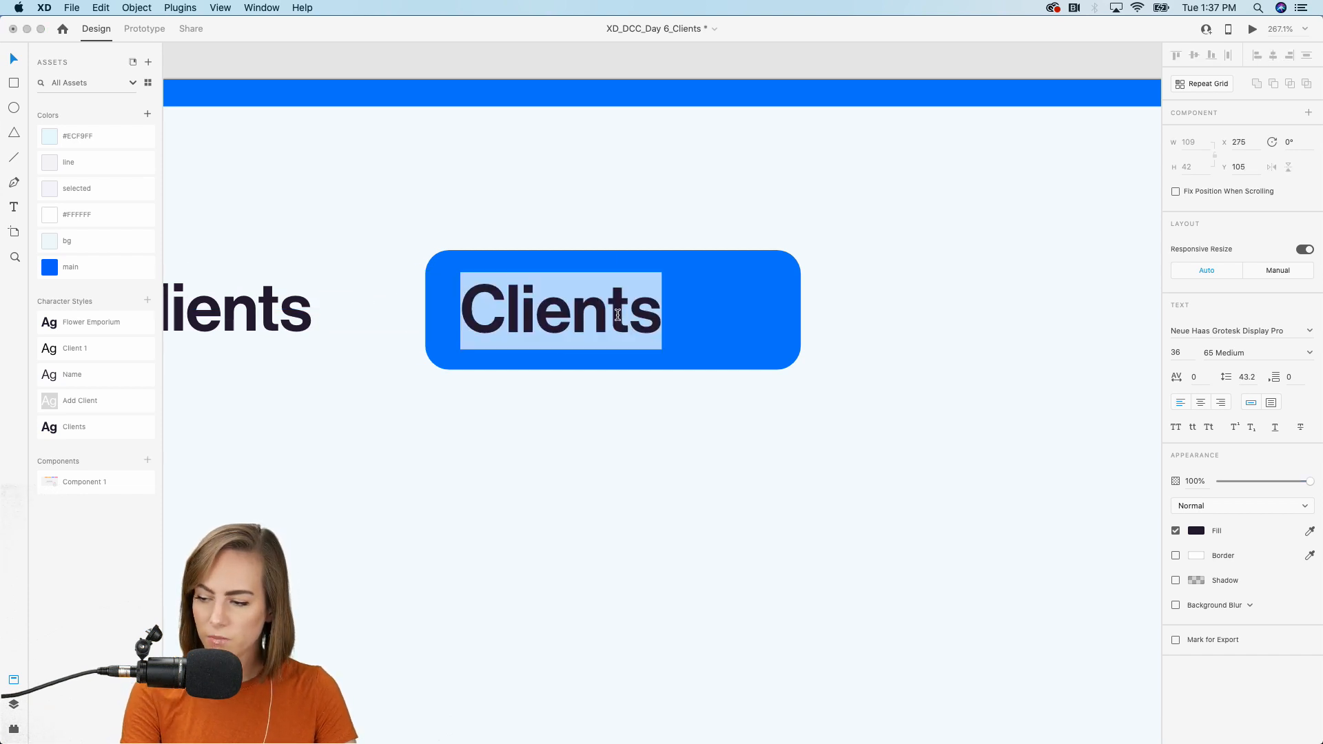
type("Add client")
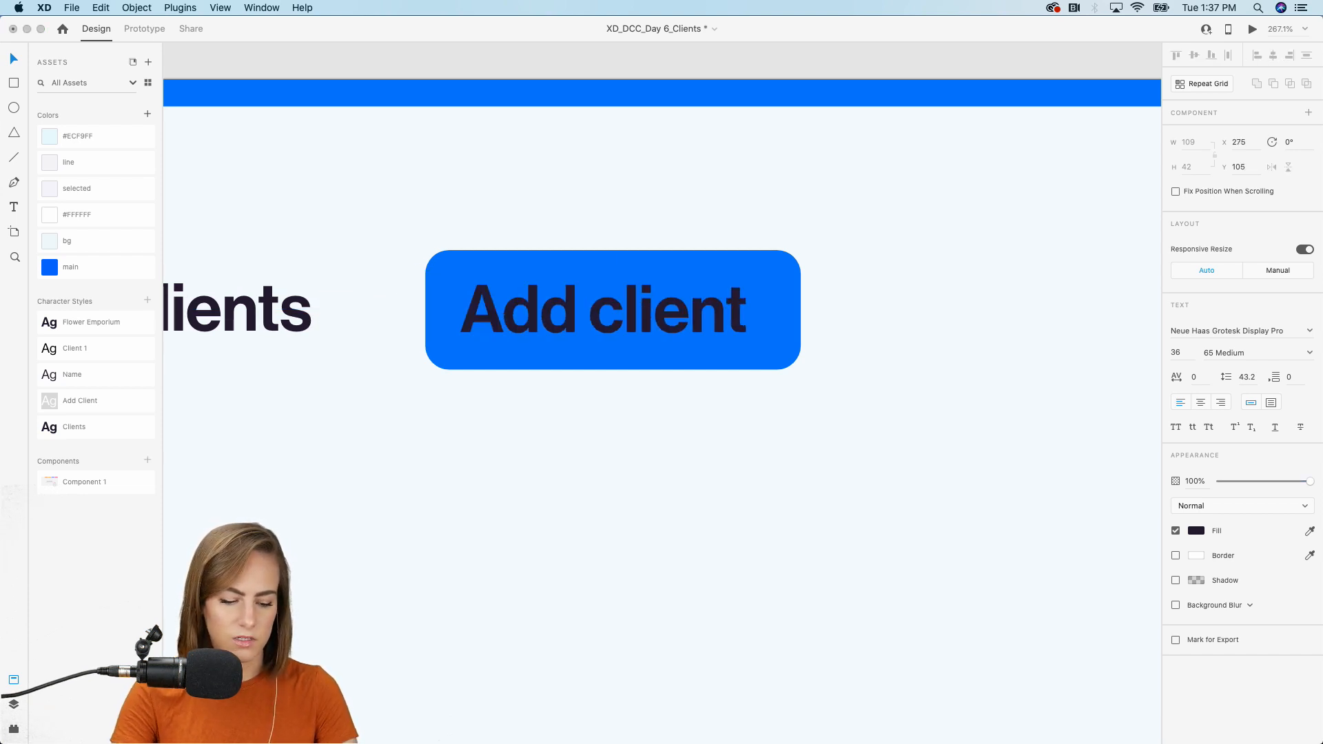
left_click(111, 402)
left_click_drag(560, 320, 573, 300)
Copy the plus icon from the Assets board and place it right of the 'Add client' label.
scroll(357, 498, "down", 6)
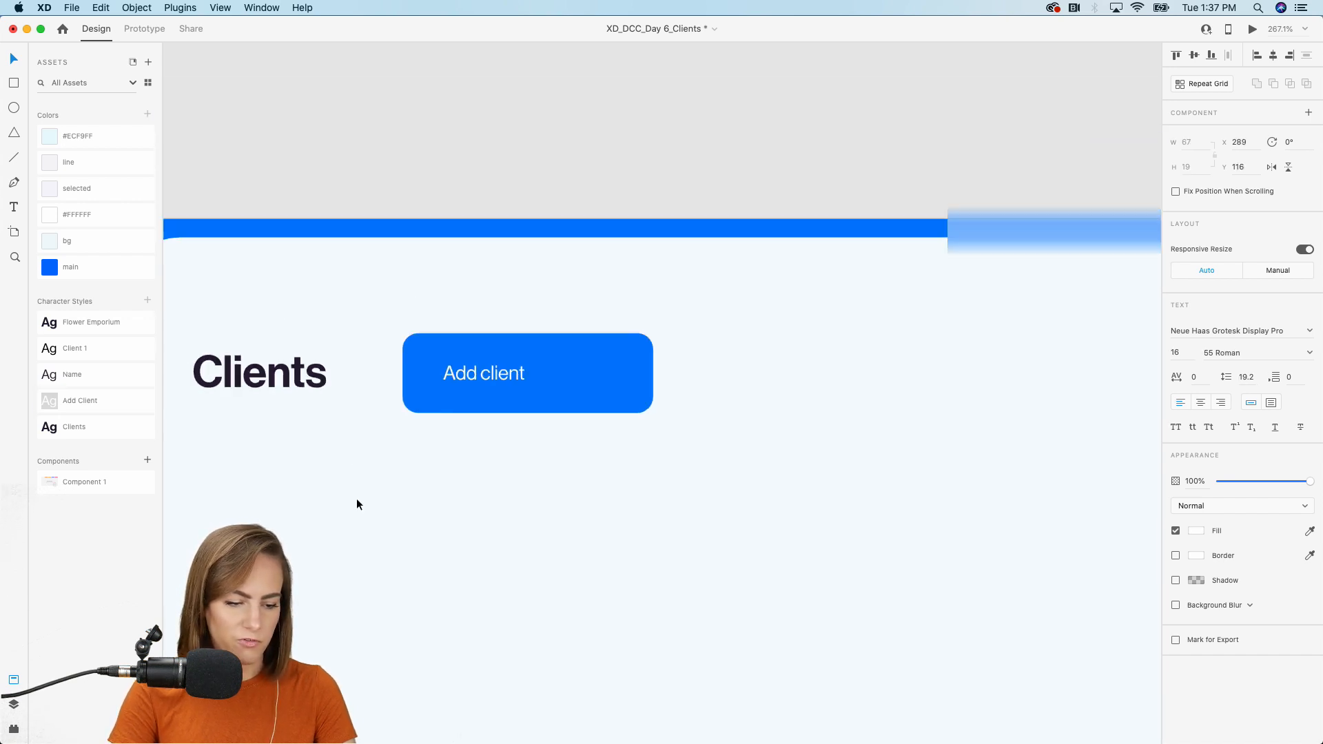
scroll(317, 449, "down", 2)
scroll(317, 449, "down", 10)
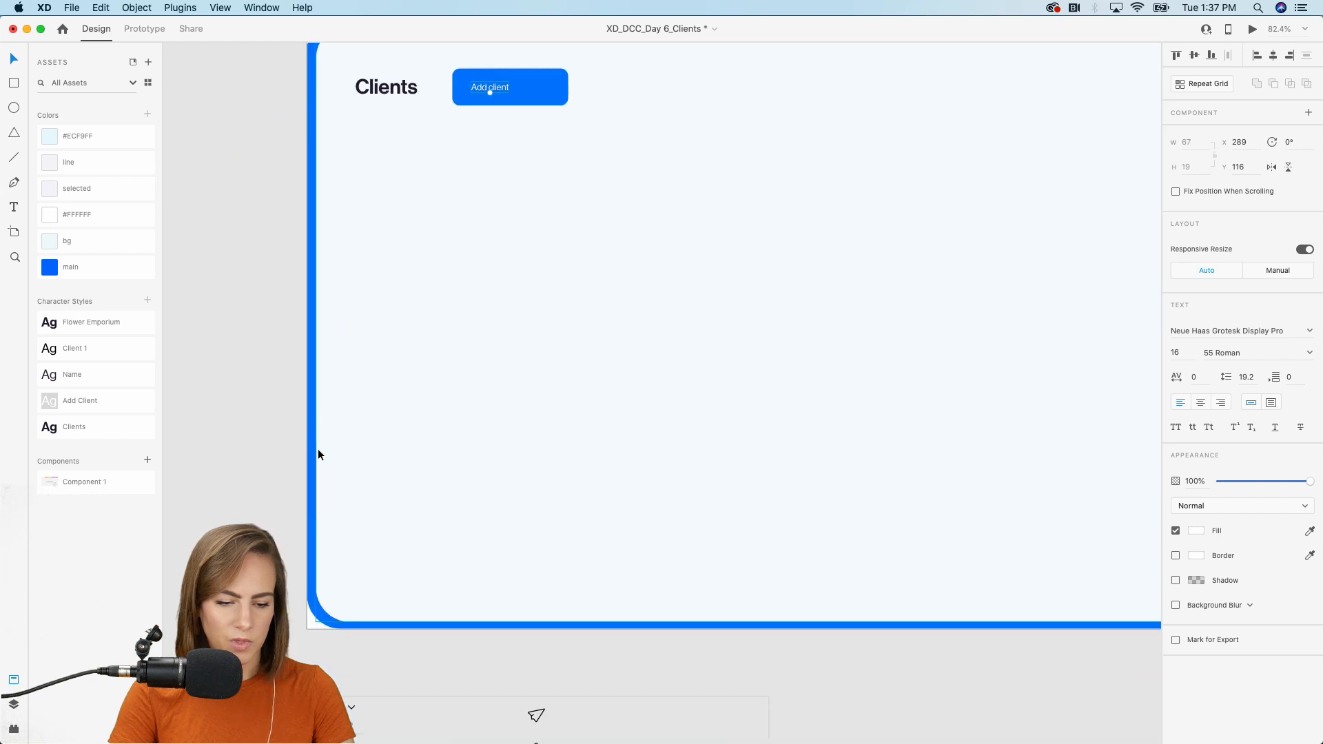
scroll(318, 449, "up", 8)
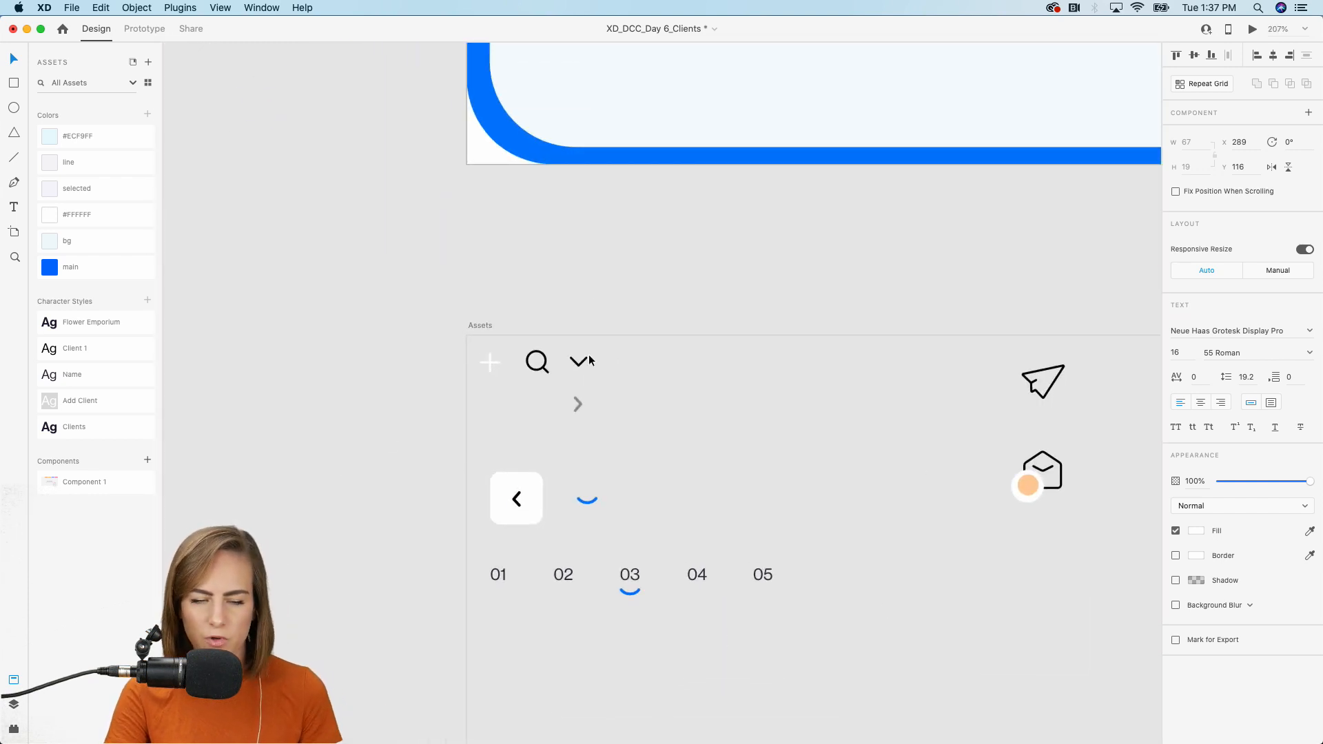
scroll(506, 349, "up", 4)
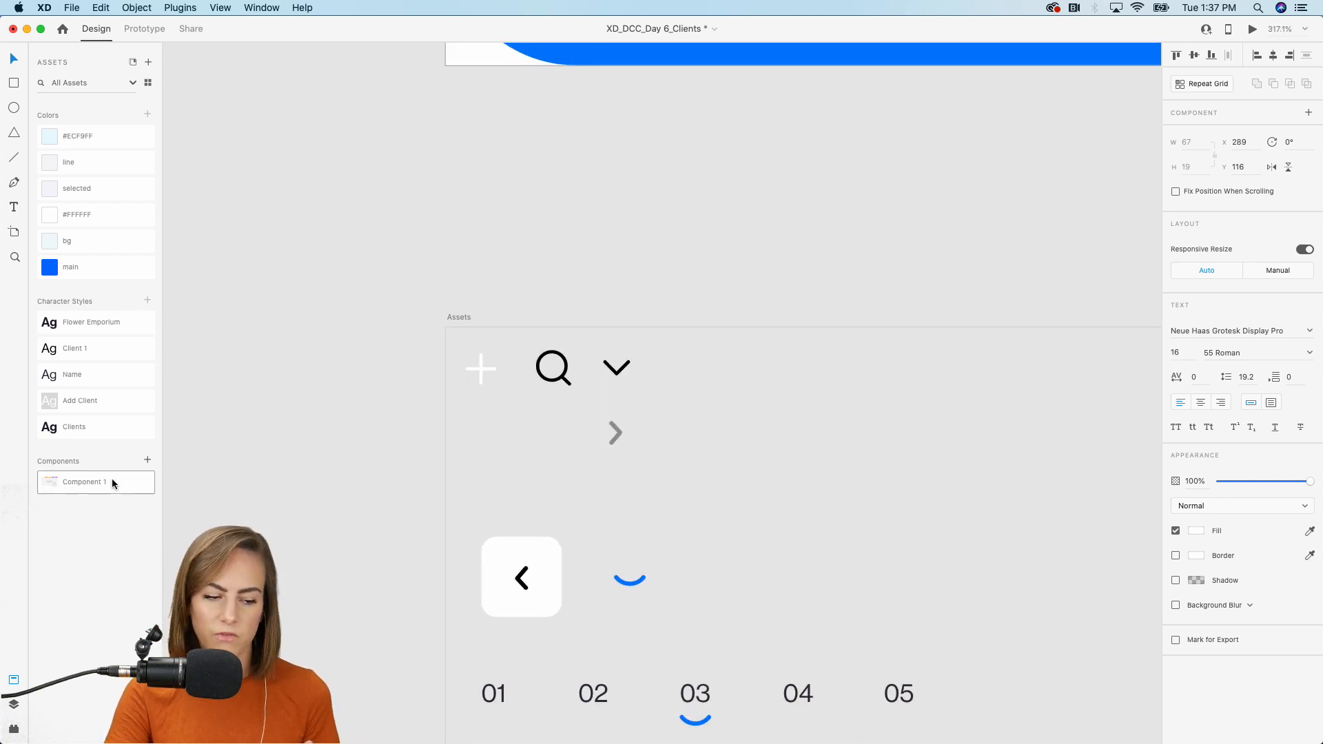
left_click(481, 370)
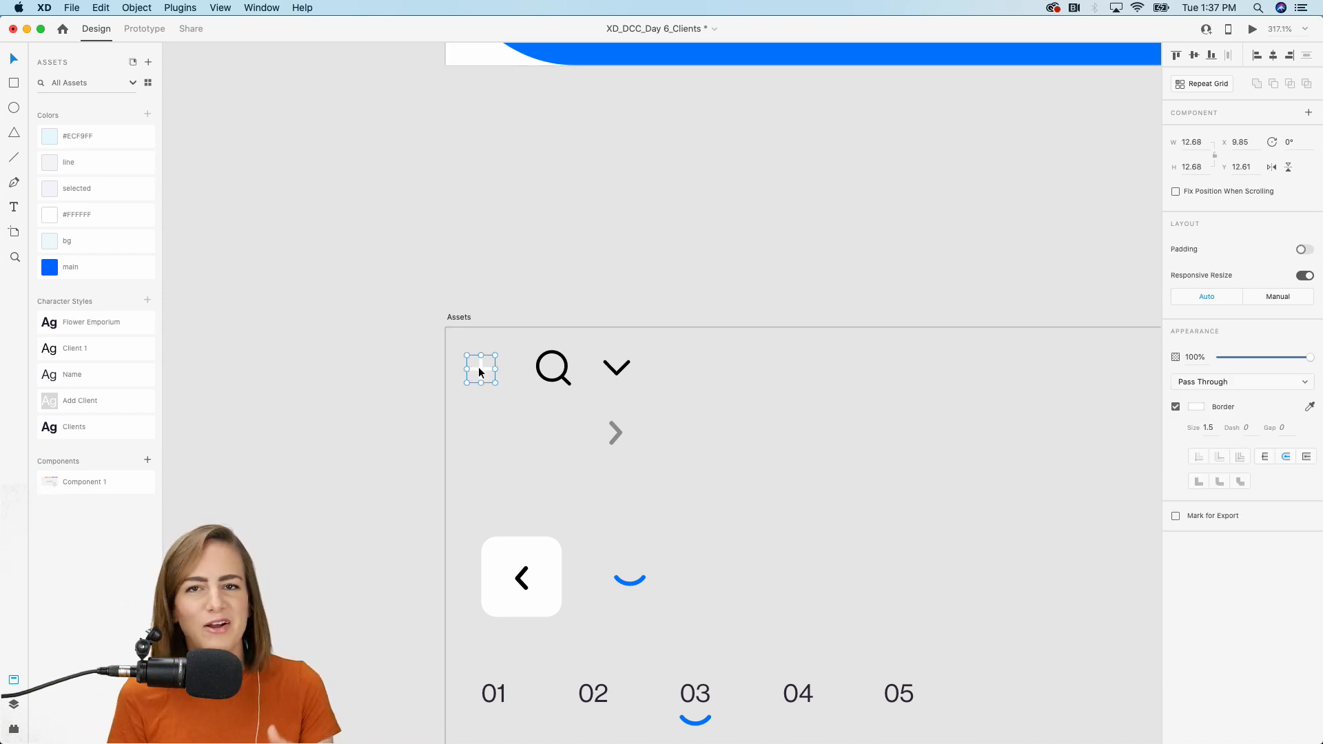
scroll(478, 369, "down", 5)
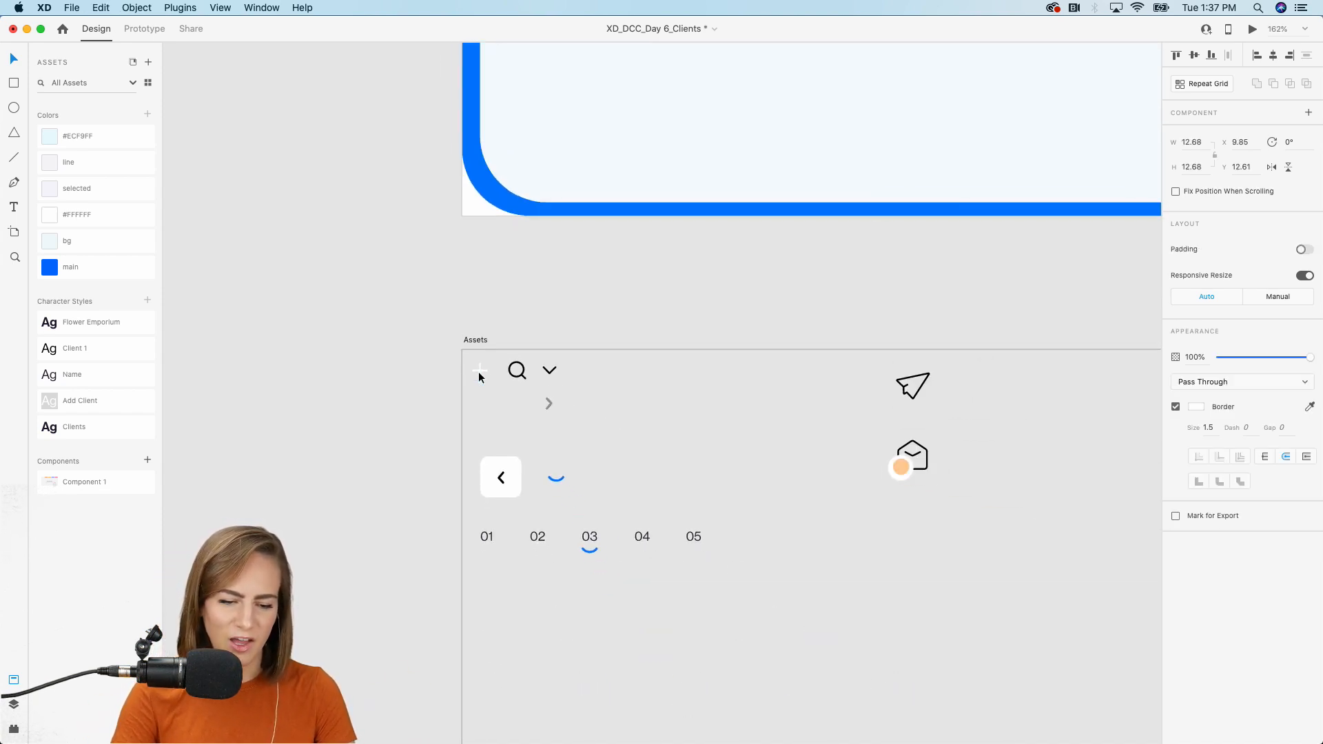
scroll(479, 373, "up", 5)
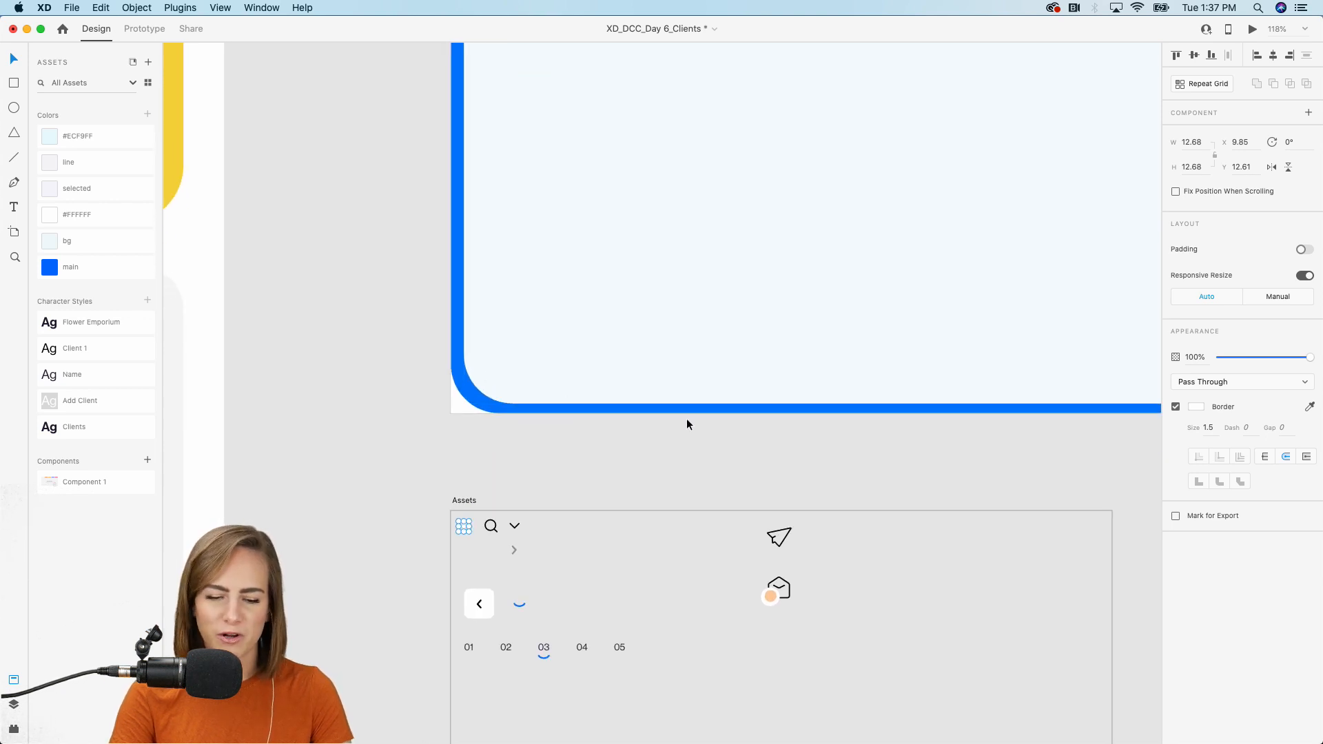
scroll(687, 419, "up", 5)
scroll(687, 415, "up", 6)
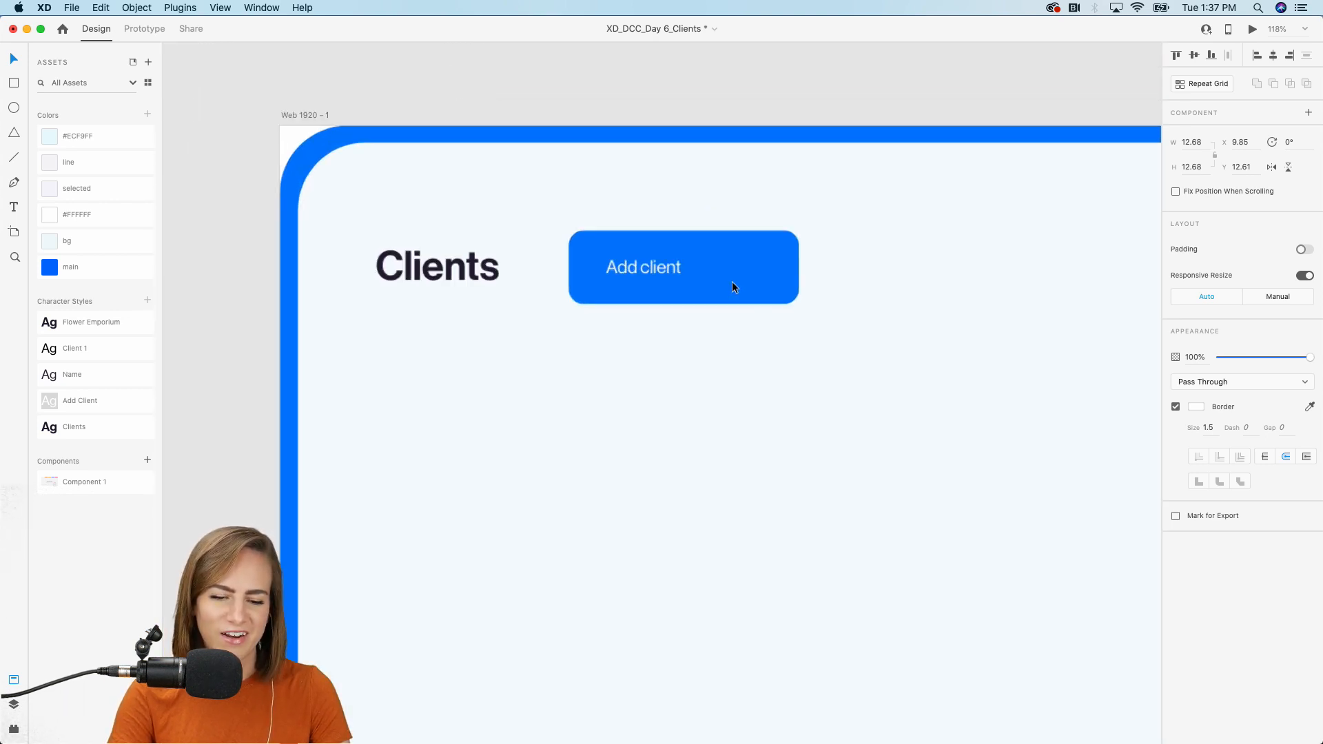
scroll(732, 282, "up", 4)
left_click(670, 395)
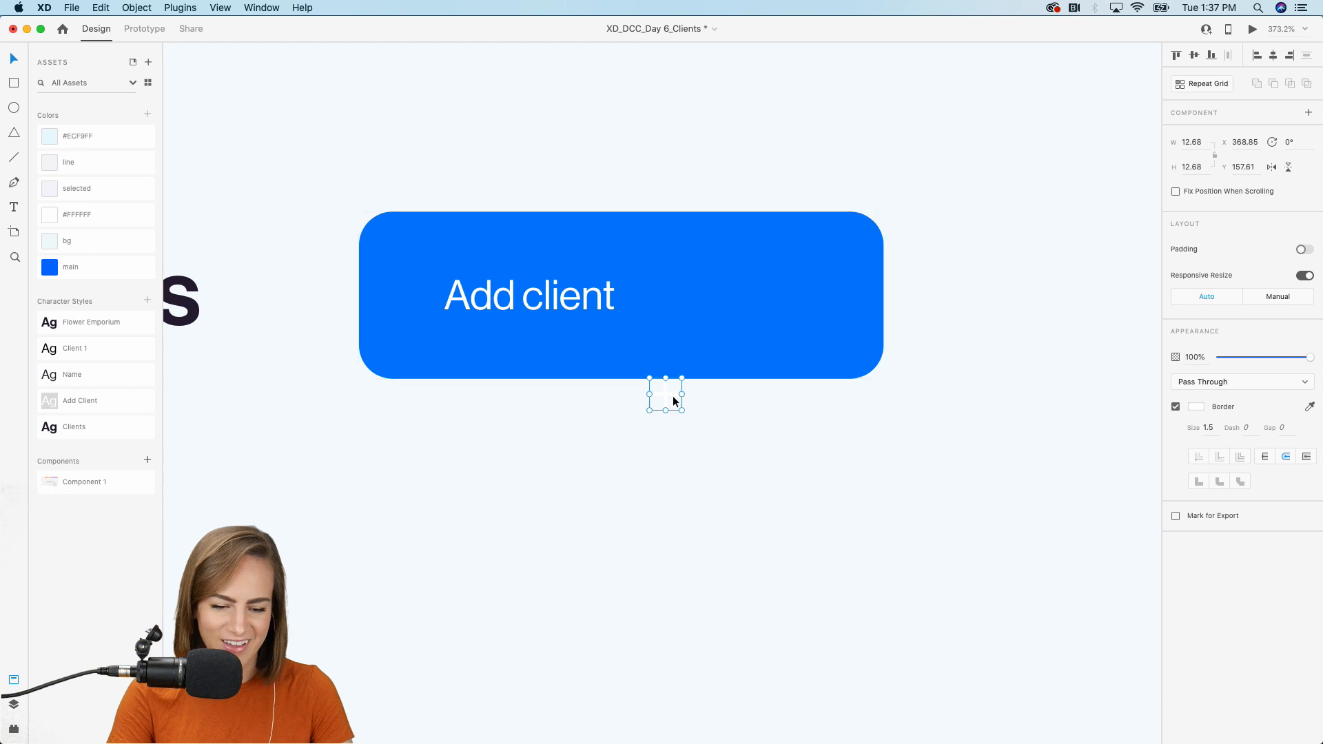
left_click_drag(668, 399, 684, 295)
Narrow the blue button to 158 wide and select the plus icon with the label.
left_click(842, 297)
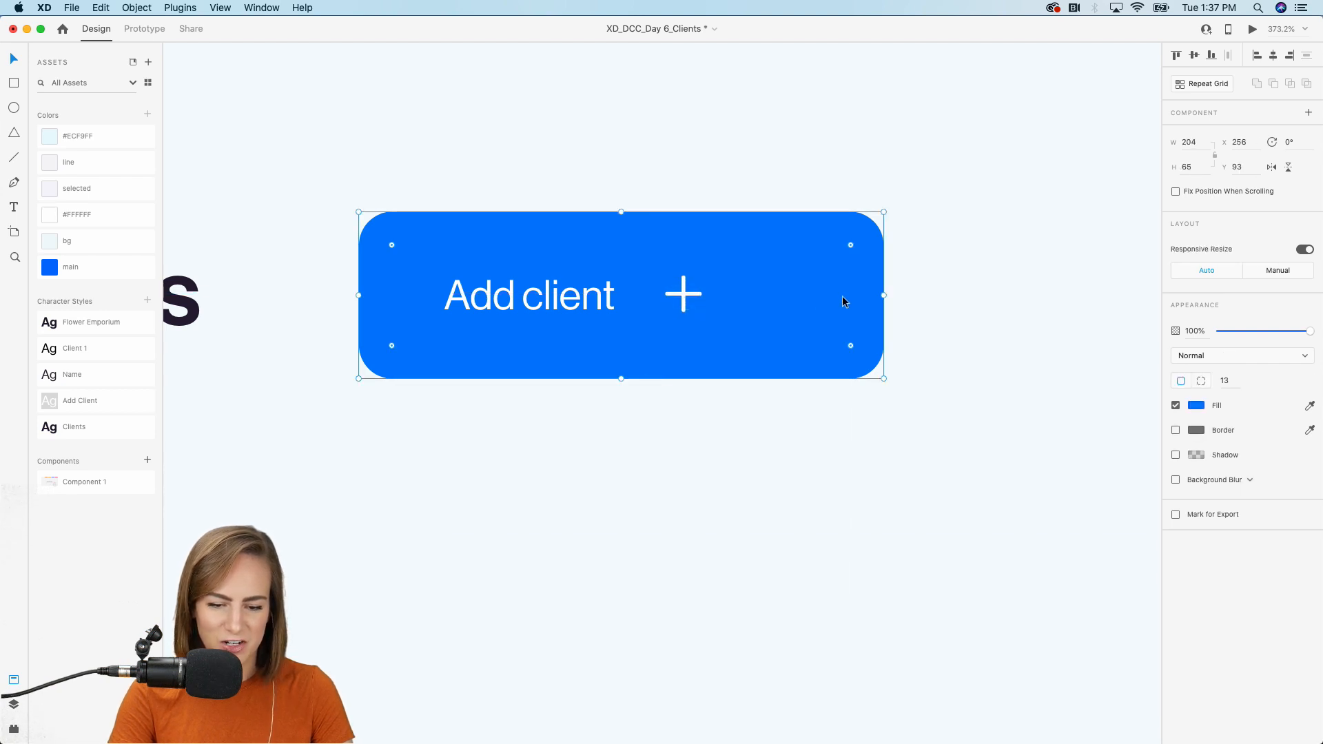
left_click_drag(884, 295, 766, 295)
left_click(684, 295)
left_click(599, 291, "shift")
Group the plus icon, label and button rectangle, trying then undoing a 35 right padding.
left_click(638, 248, "shift")
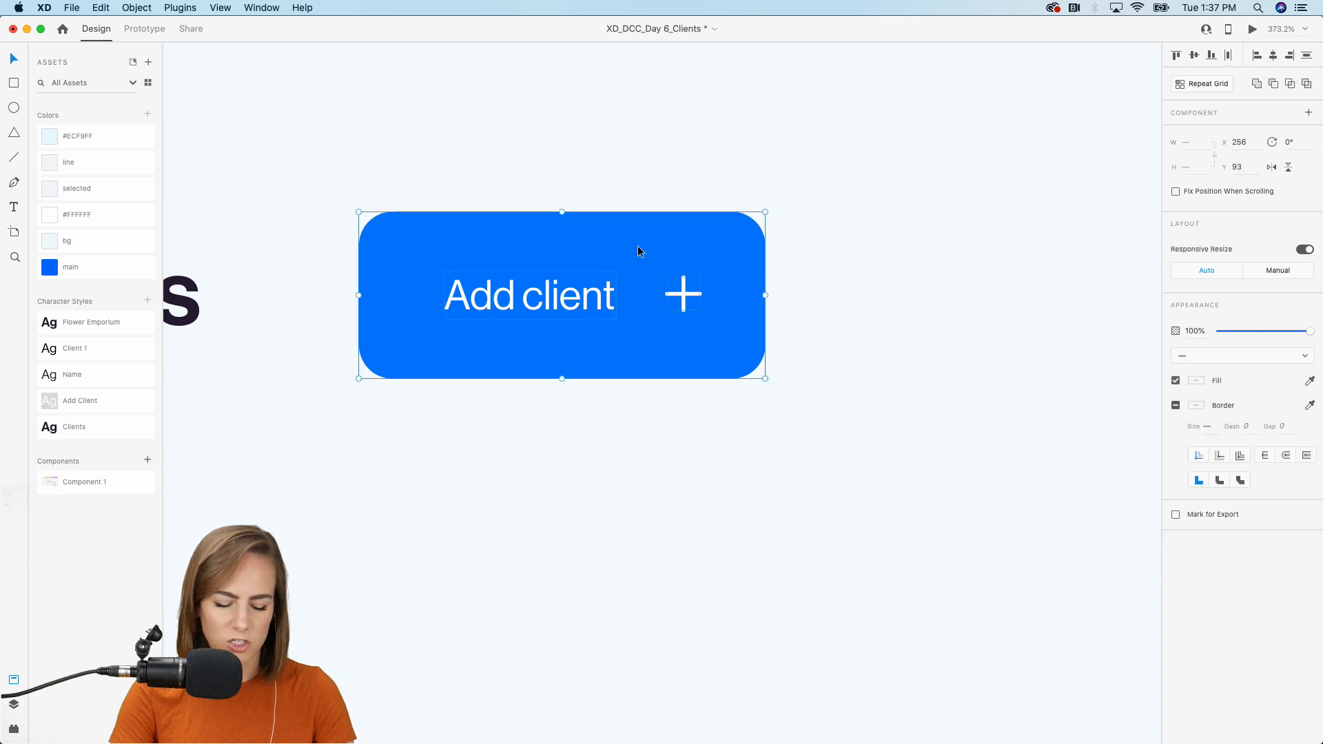
key("super+g")
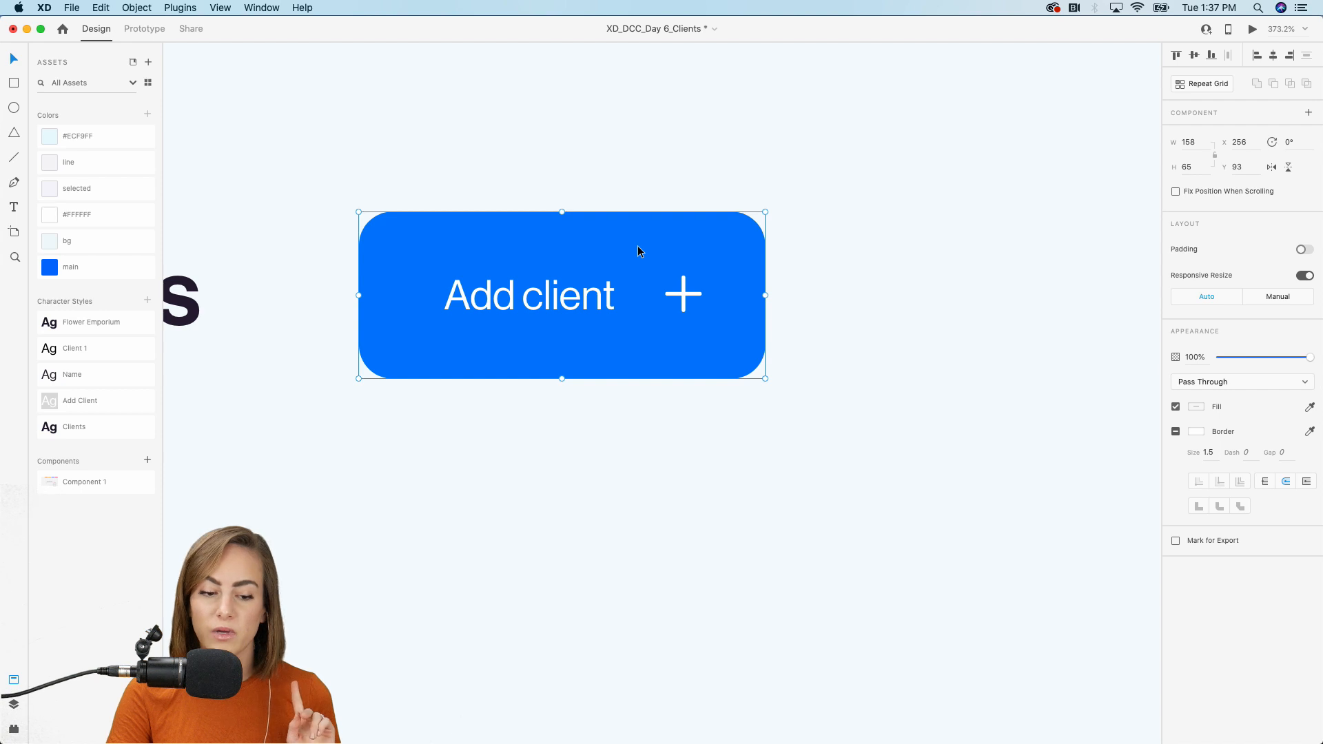
left_click(1306, 250)
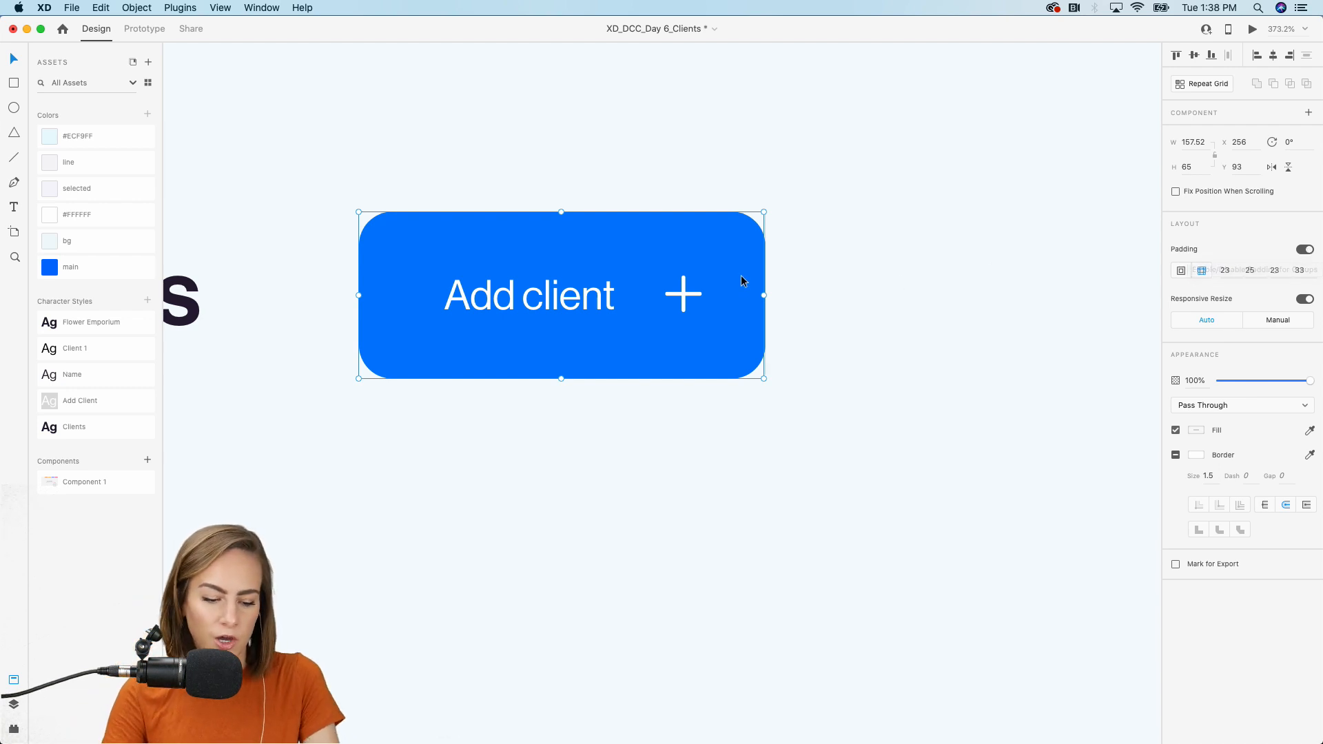
mouse_move(741, 276)
left_mouse_down()
mouse_move(819, 275)
mouse_move(767, 277)
left_mouse_up()
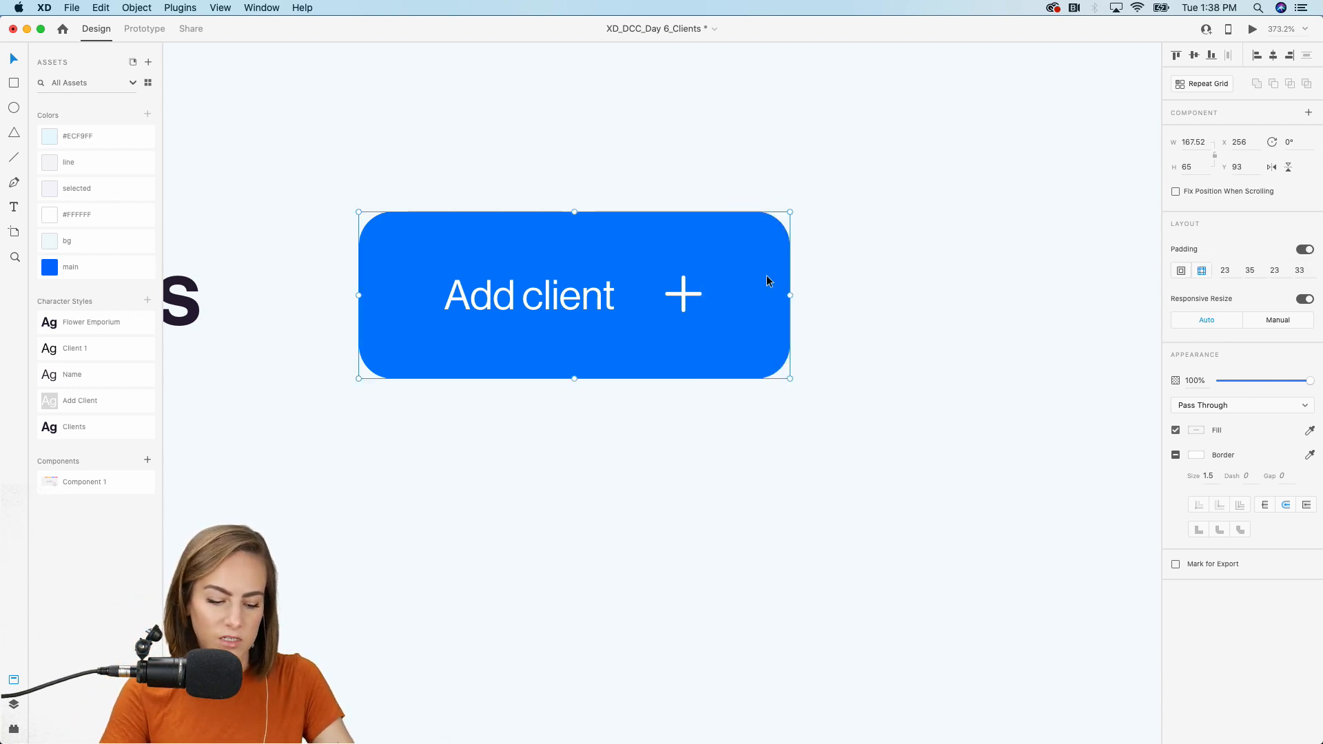
key("super+z")
Edit the button label, deleting stray typed characters until it reads 'Add client'.
double_click(561, 303)
double_click(594, 303)
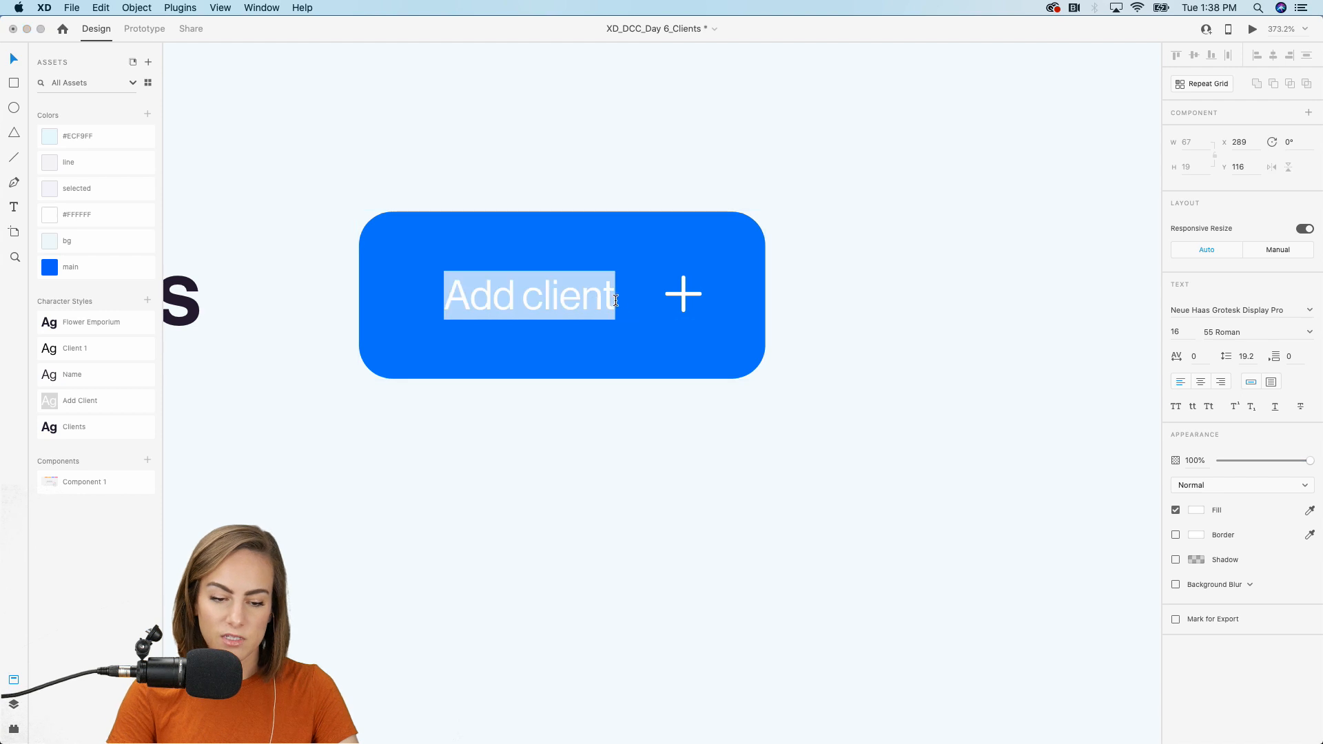
left_click(613, 301)
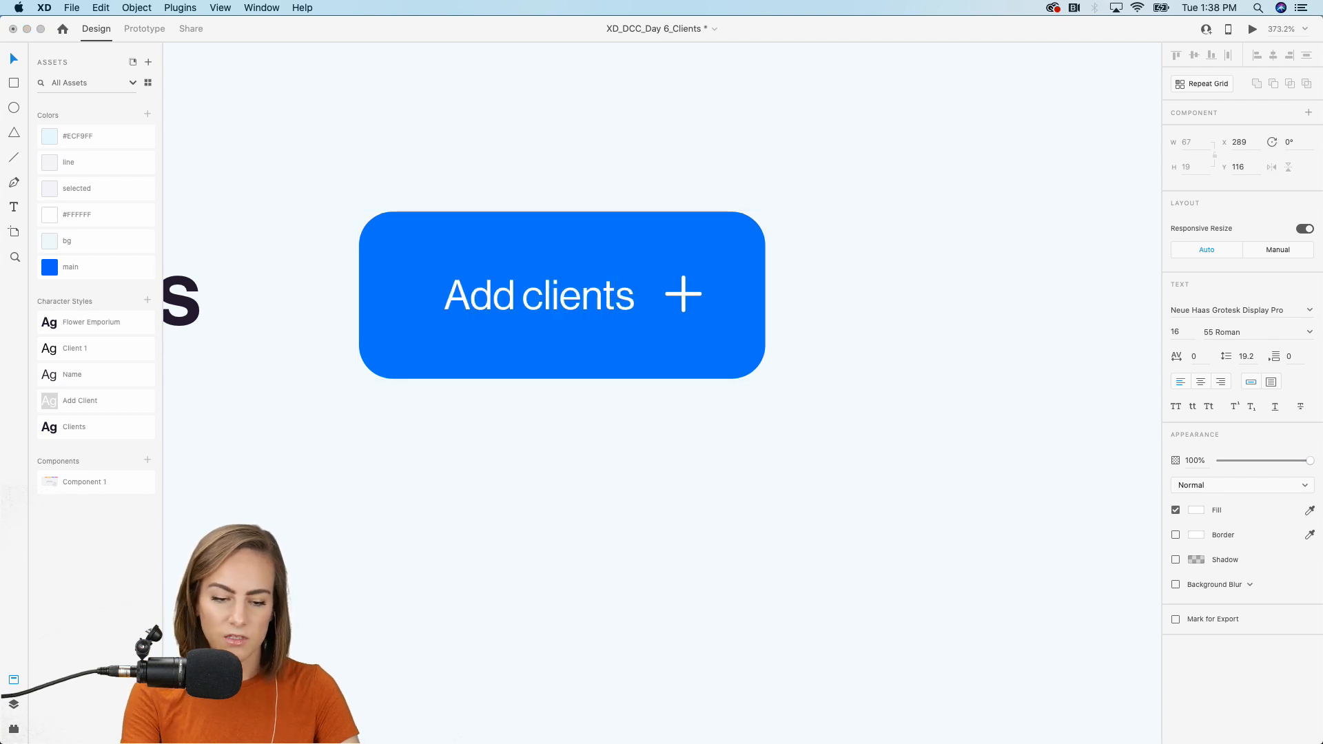
type("s heres")
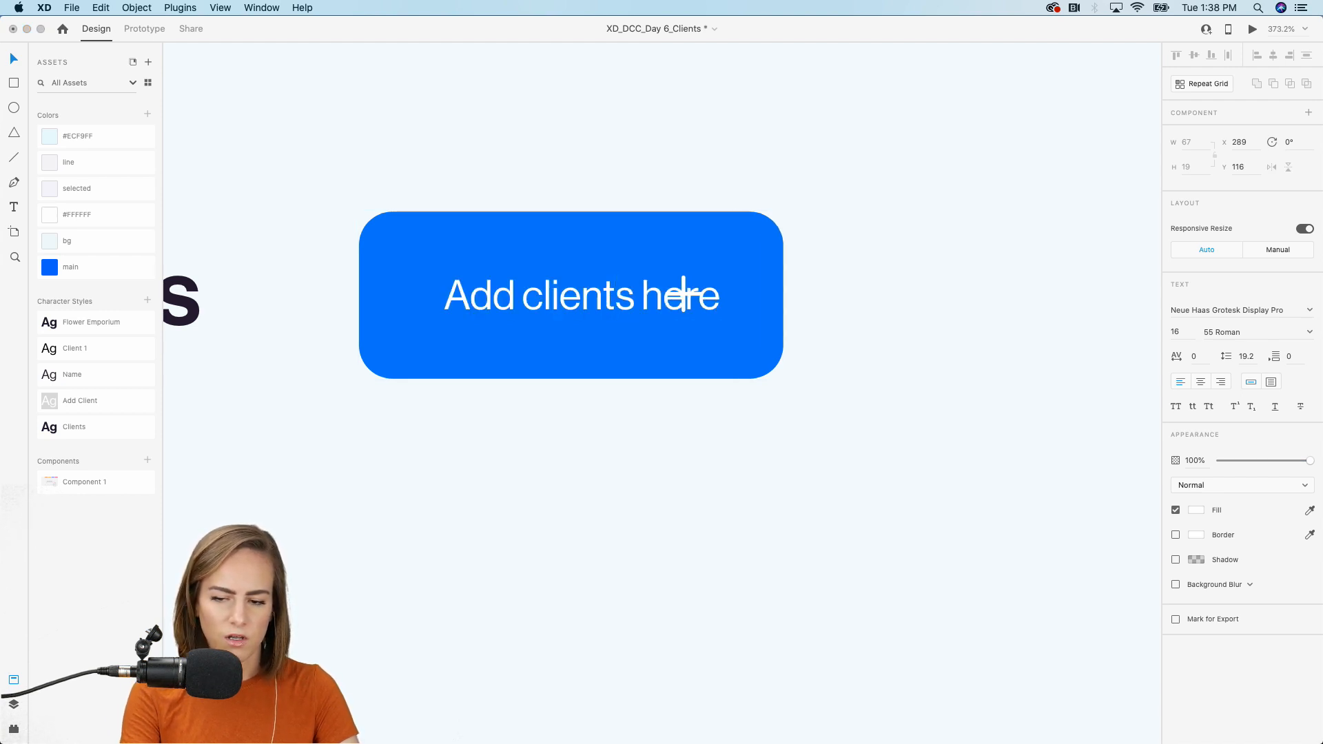
key("BackSpace")
key("BackSpace")
type("e")
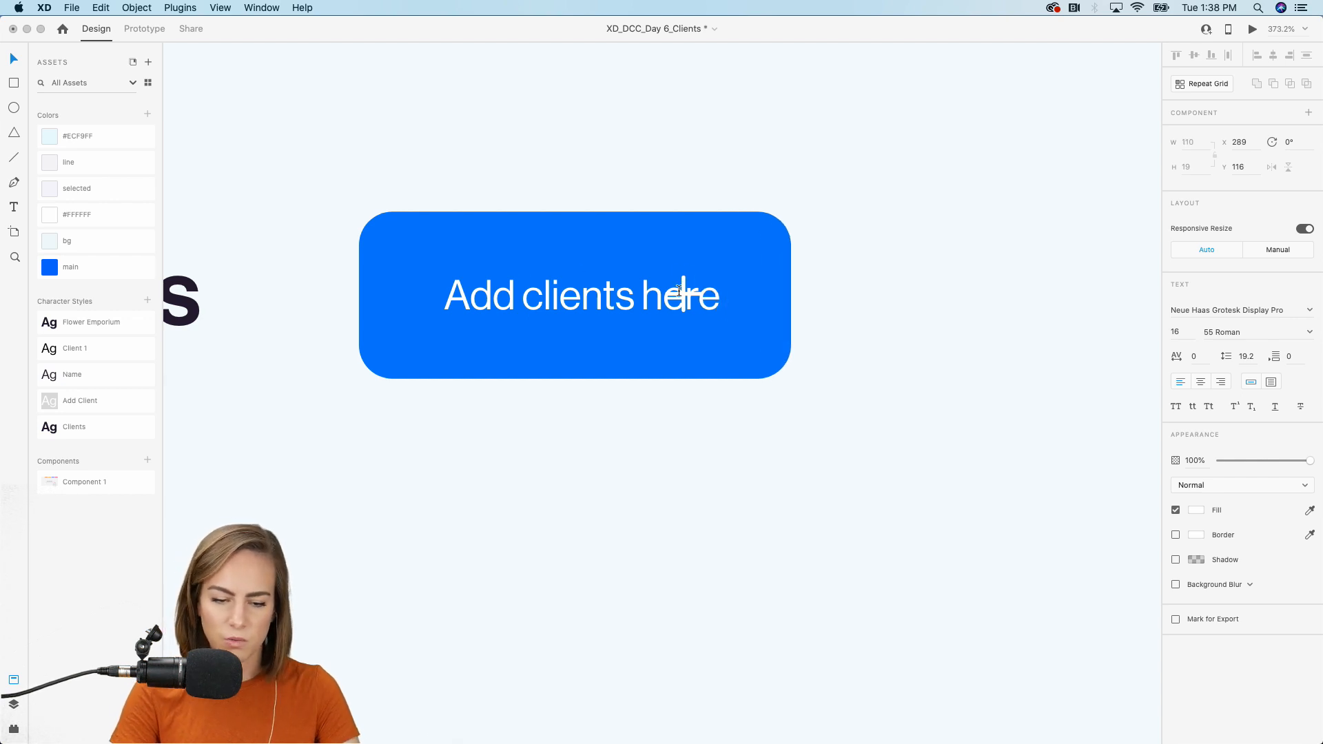
type(" asldfjsldkfj;aslkfj")
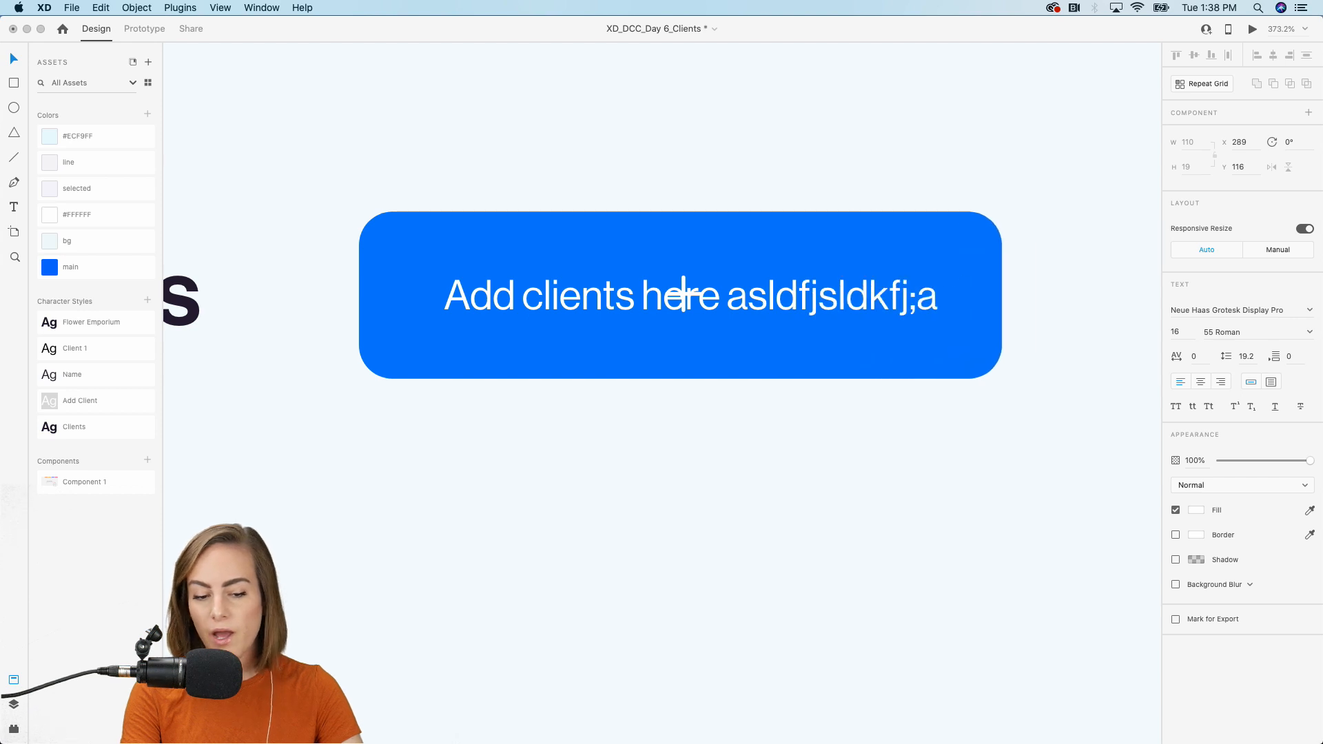
key("BackSpace")
key("BackSpace")
key("BackSpace")
key("BackSpace")
key("BackSpace")
key("BackSpace")
key("BackSpace")
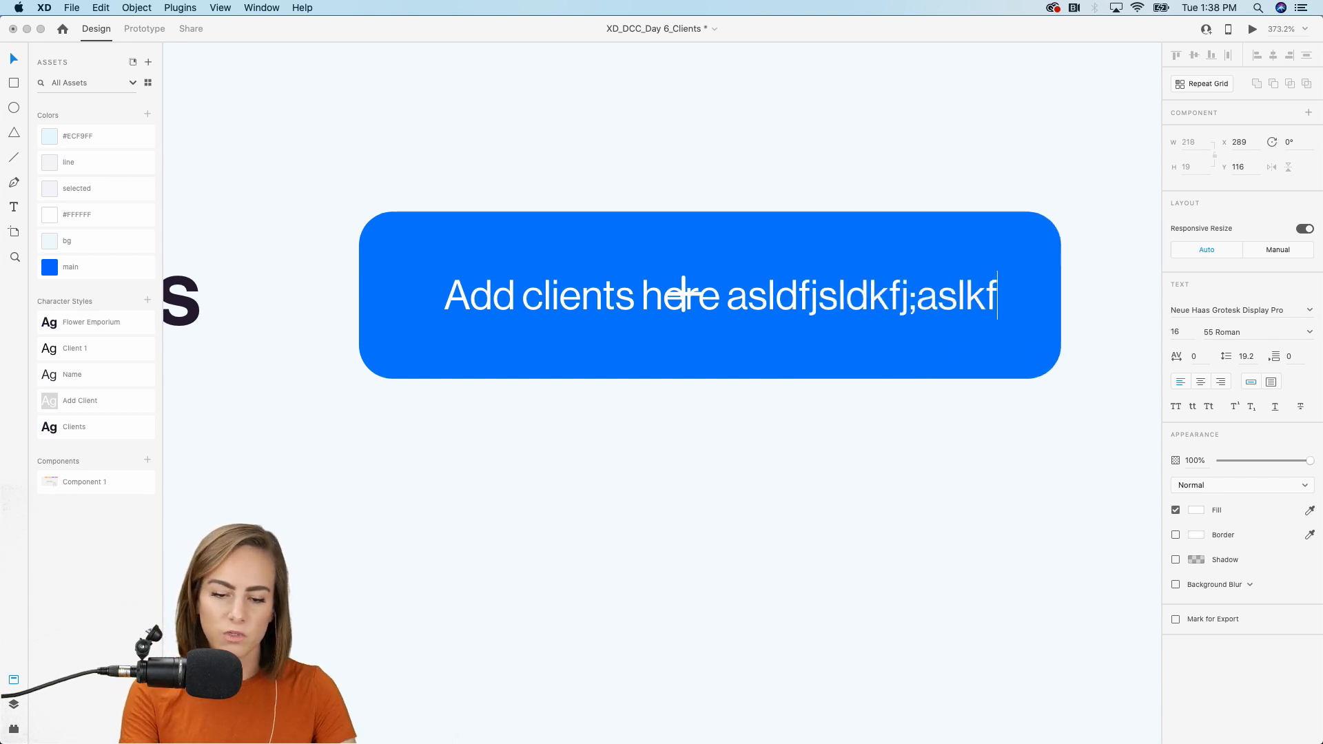
key("BackSpace")
key("BackSpace")
key("BackSpace")
key("BackSpace")
key("BackSpace")
key("BackSpace")
key("BackSpace")
key("BackSpace")
key("BackSpace")
key("BackSpace")
key("BackSpace")
key("BackSpace")
key("BackSpace")
key("BackSpace")
key("BackSpace")
key("BackSpace")
key("BackSpace")
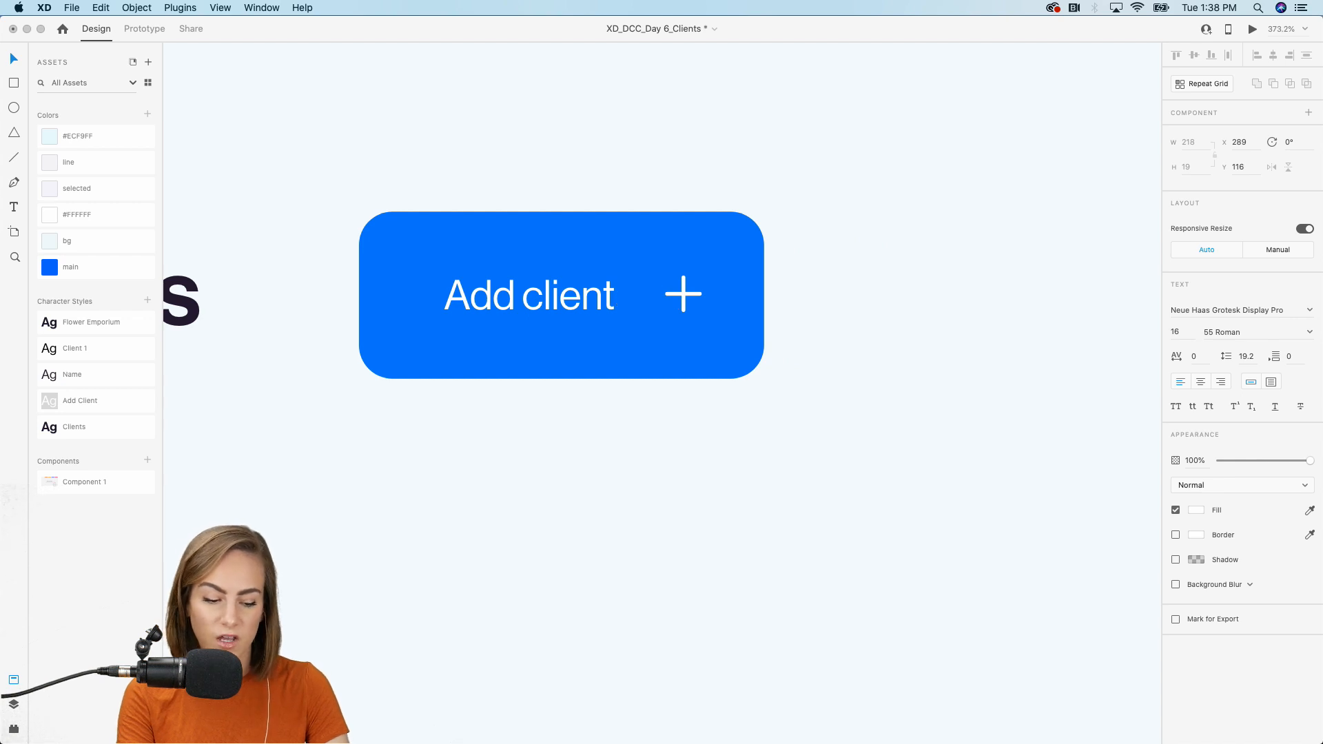
key("Escape")
Deselect and zoom out to view the whole card with the finished button.
scroll(689, 301, "down", 5)
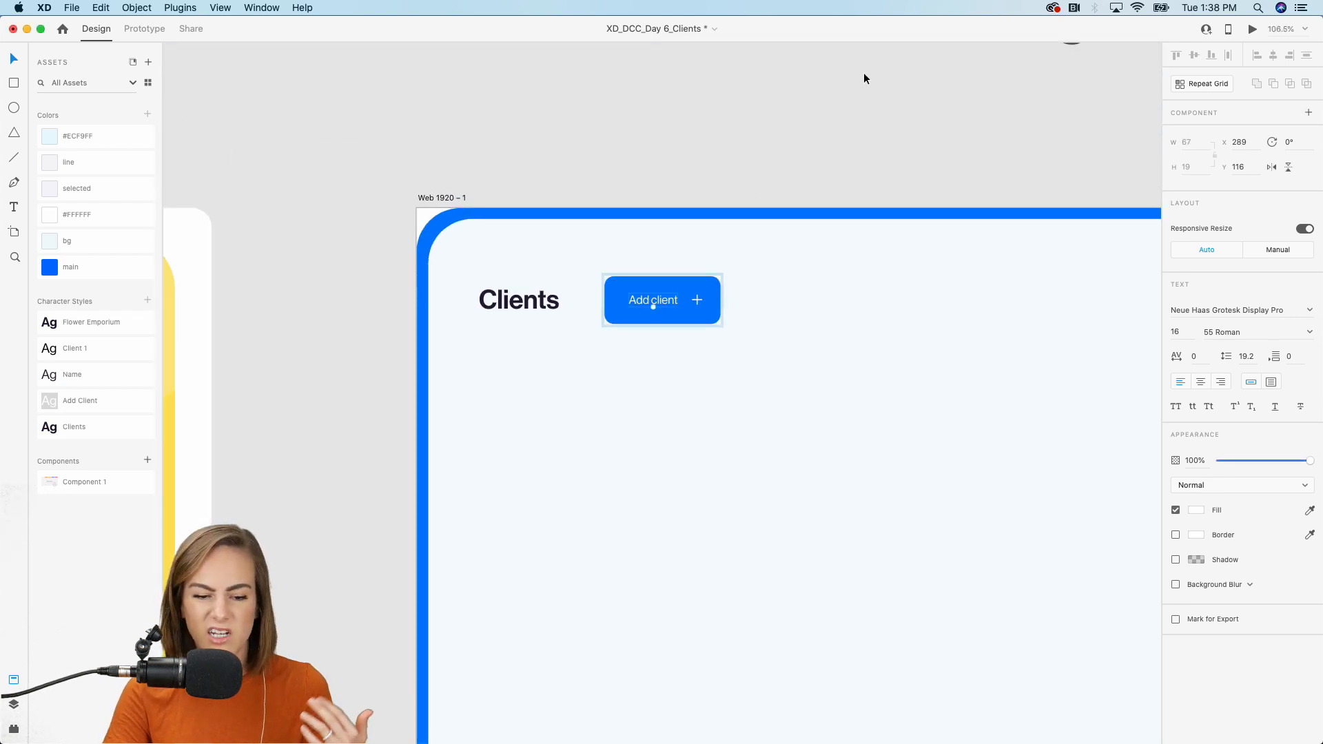
left_click(863, 72)
scroll(710, 266, "down", 2)
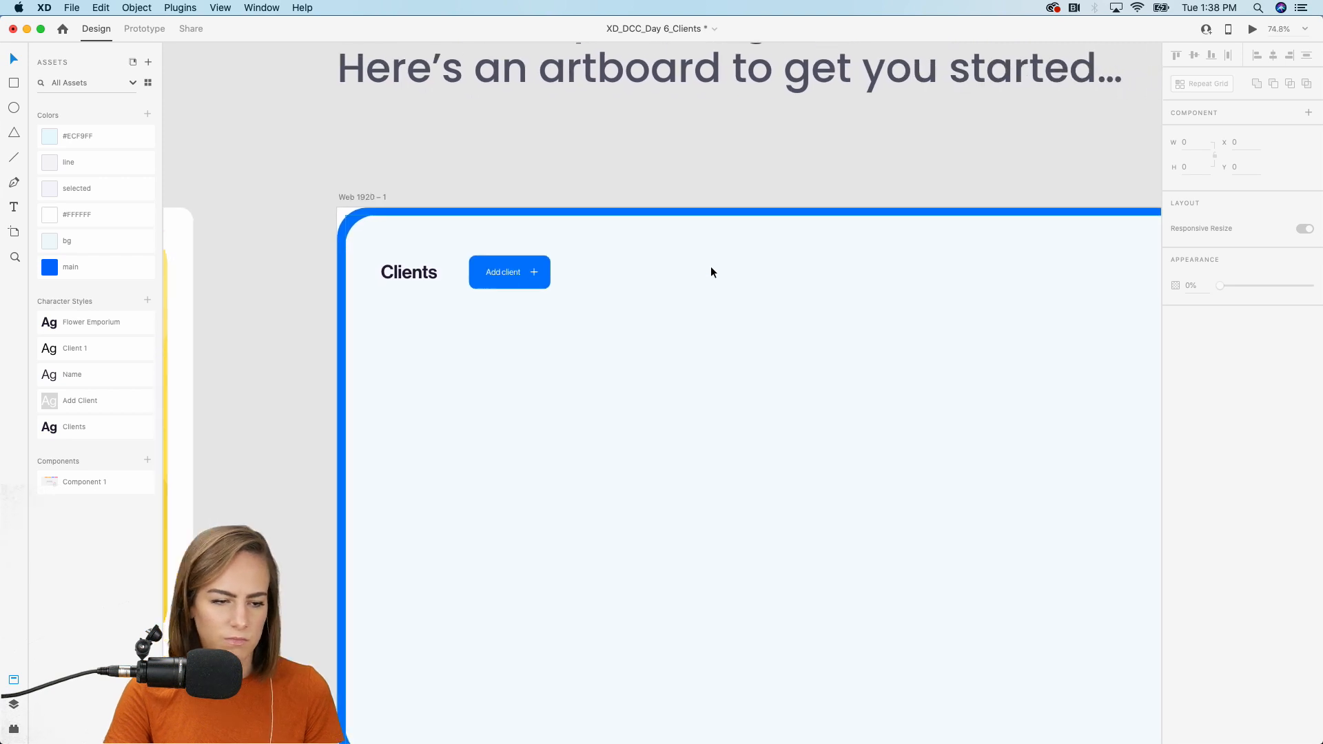
scroll(712, 271, "down", 2)
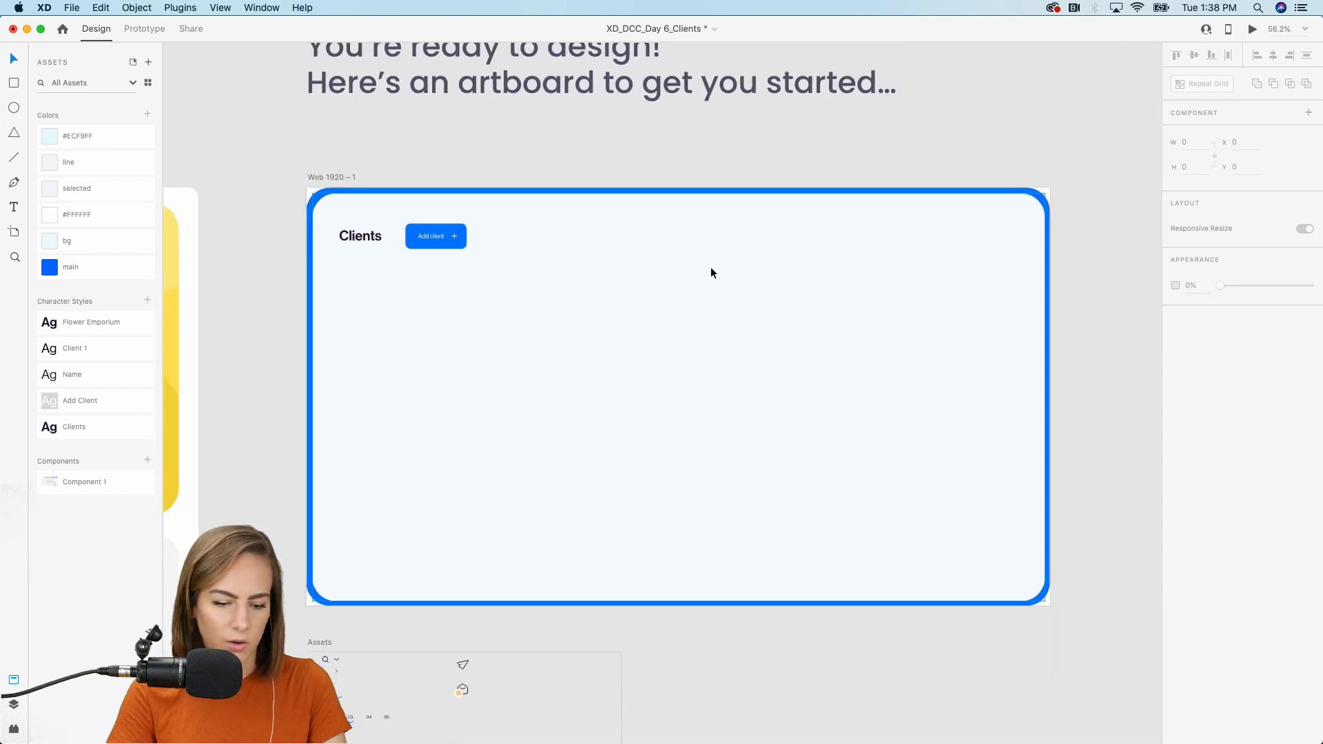
scroll(712, 268, "down", 3)
scroll(711, 268, "up", 3)
scroll(743, 255, "up", 3)
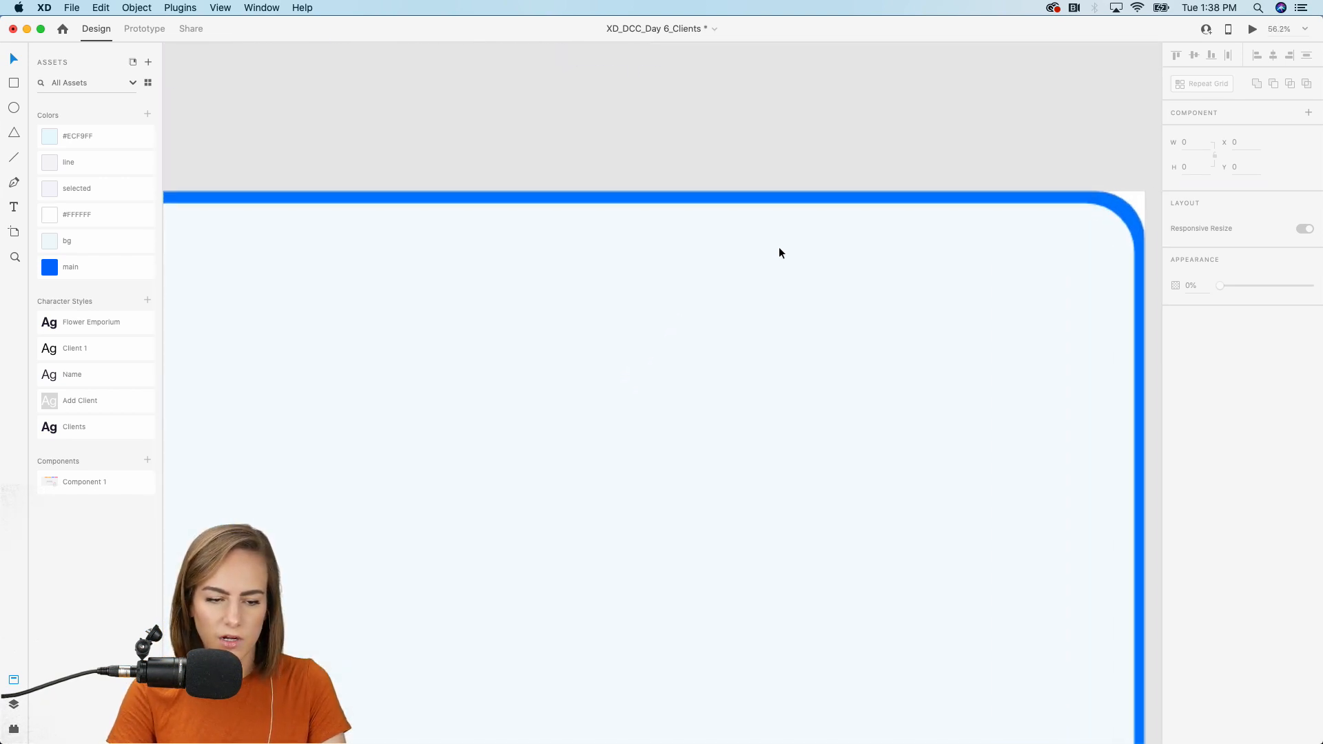
scroll(779, 247, "down", 4)
scroll(775, 237, "down", 1)
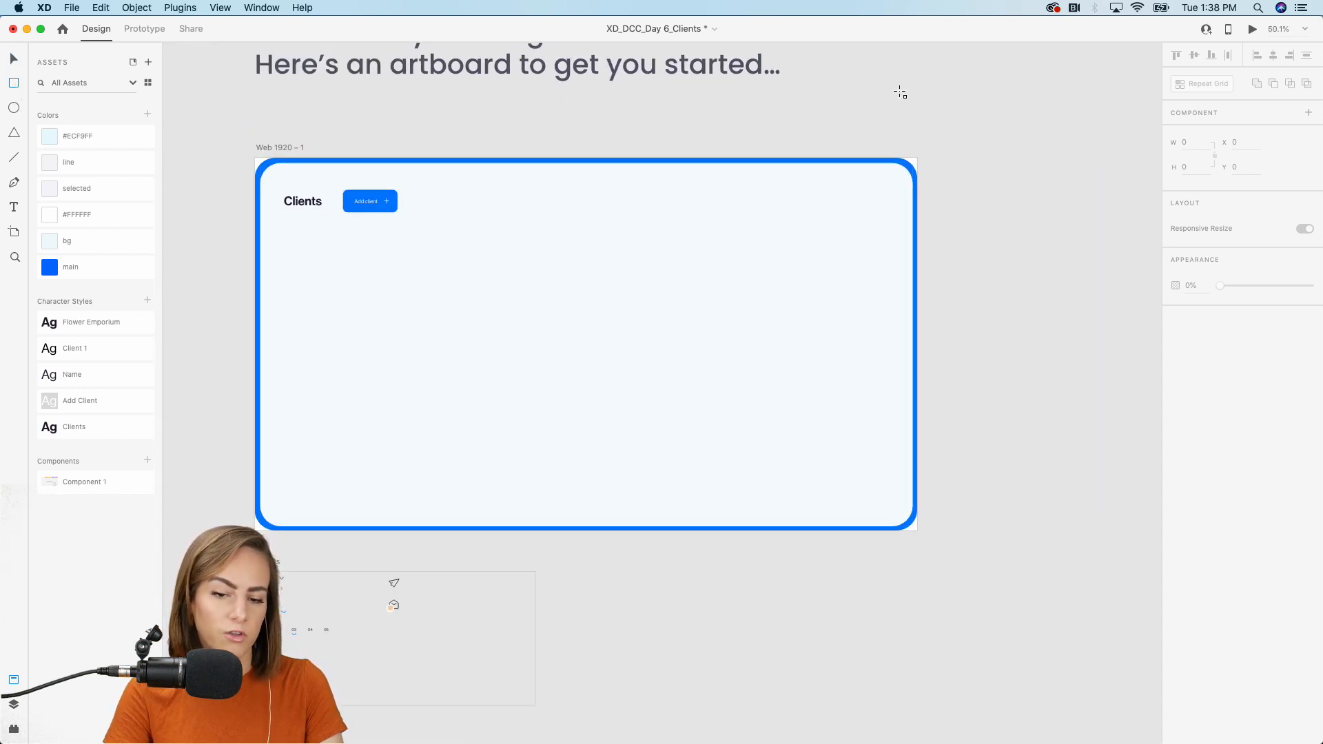
Draw a borderless white rectangle down the artboard's right side and widen it to 658 × 1053.
mouse_move(916, 166)
left_mouse_down()
mouse_move(789, 286)
mouse_move(730, 411)
mouse_move(705, 526)
left_mouse_up()
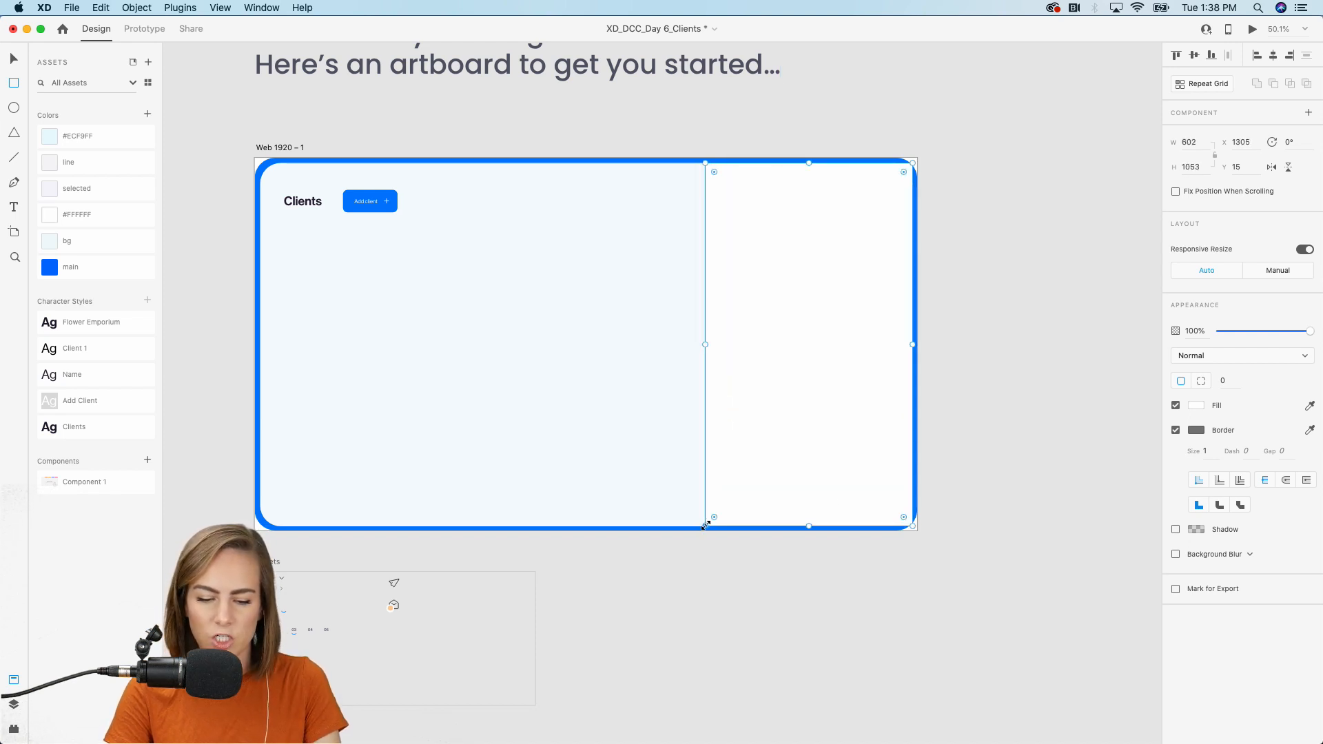
left_click(1171, 432)
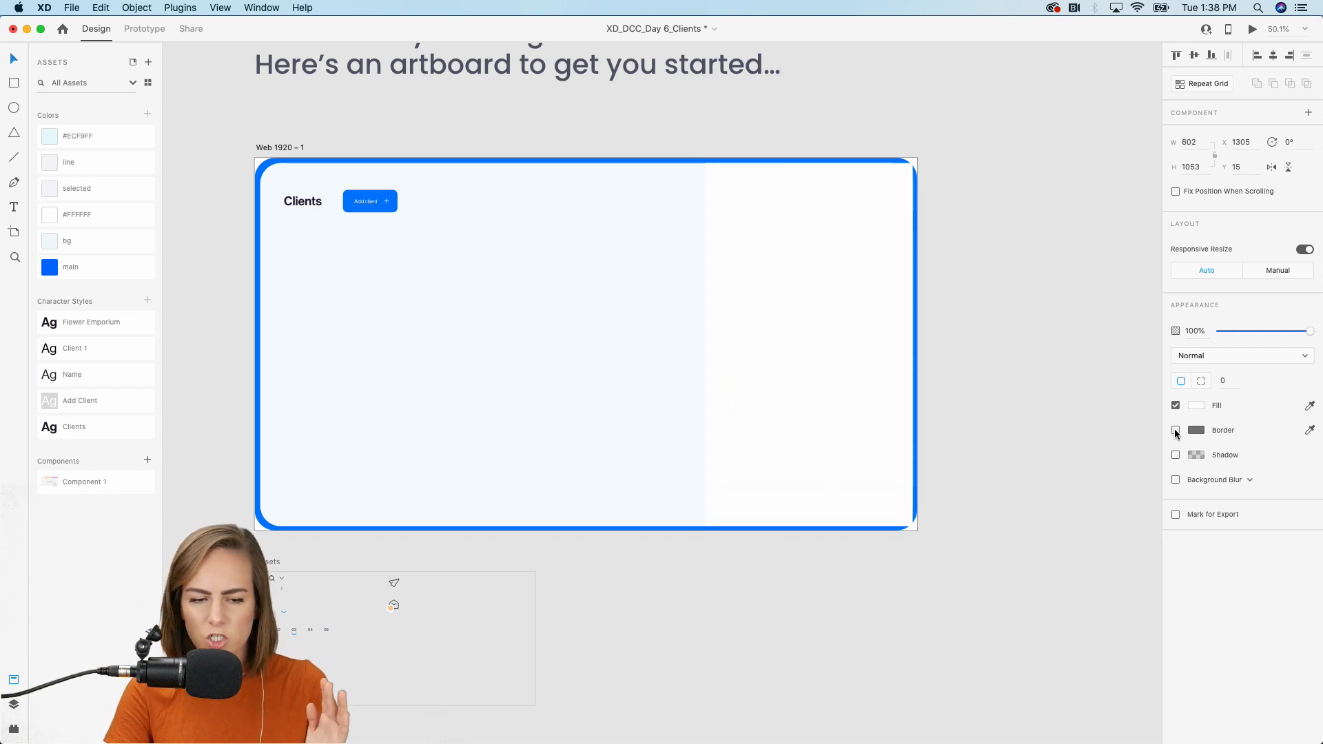
left_click_drag(707, 343, 687, 344)
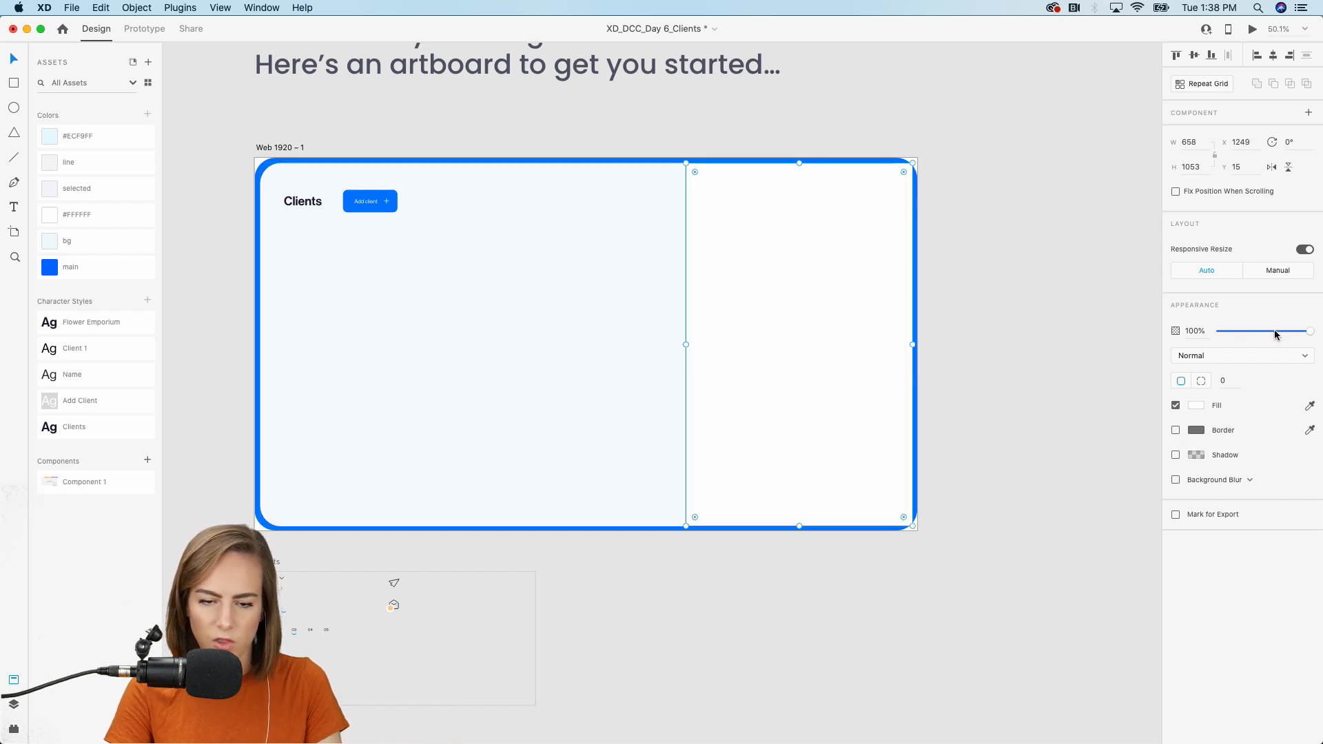
scroll(901, 308, "up", 3)
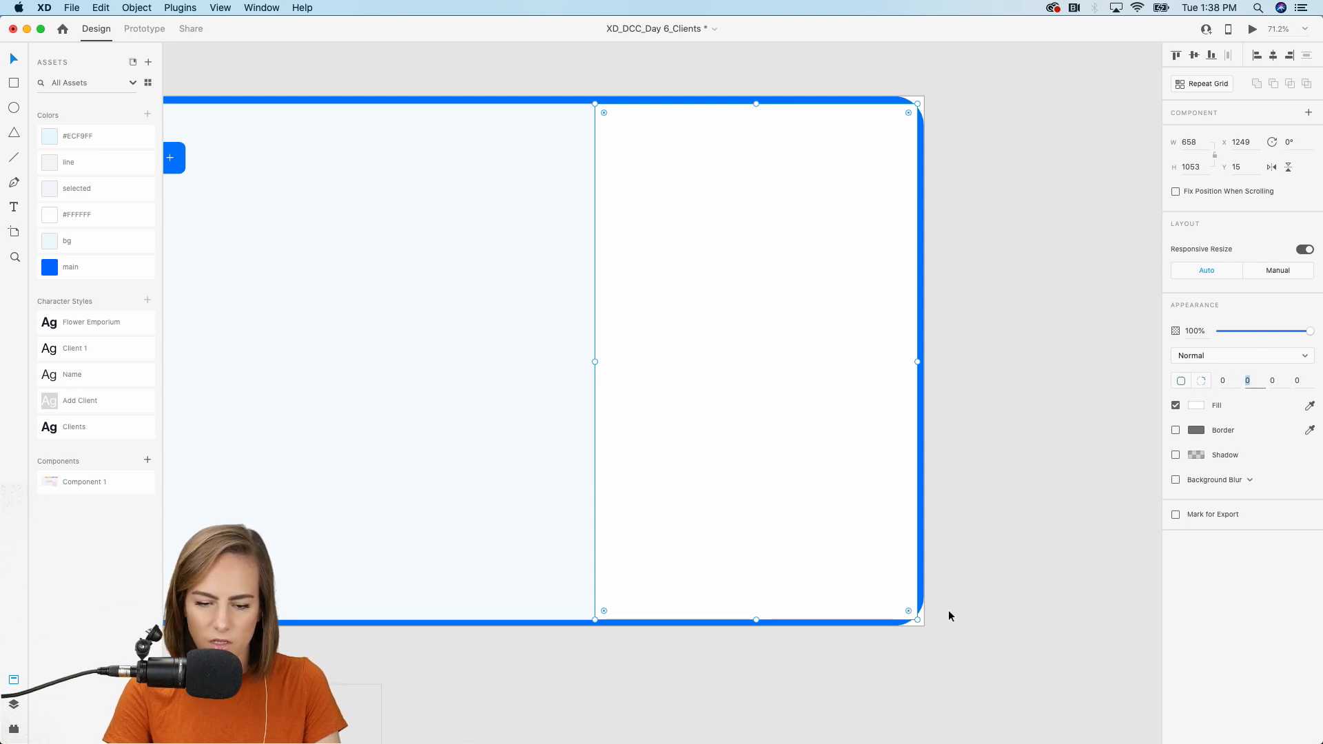
Round the panel's top-right and bottom-right corners to 56.
type("56")
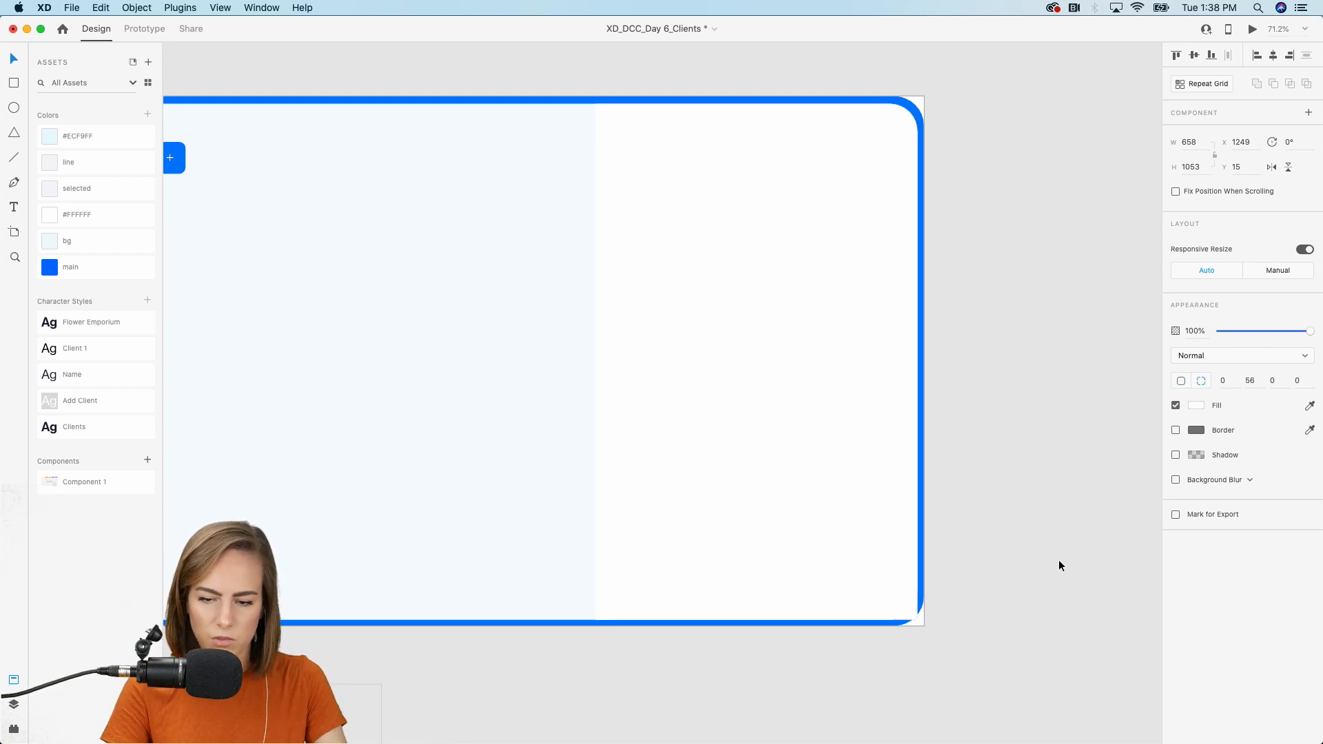
left_click(1281, 381)
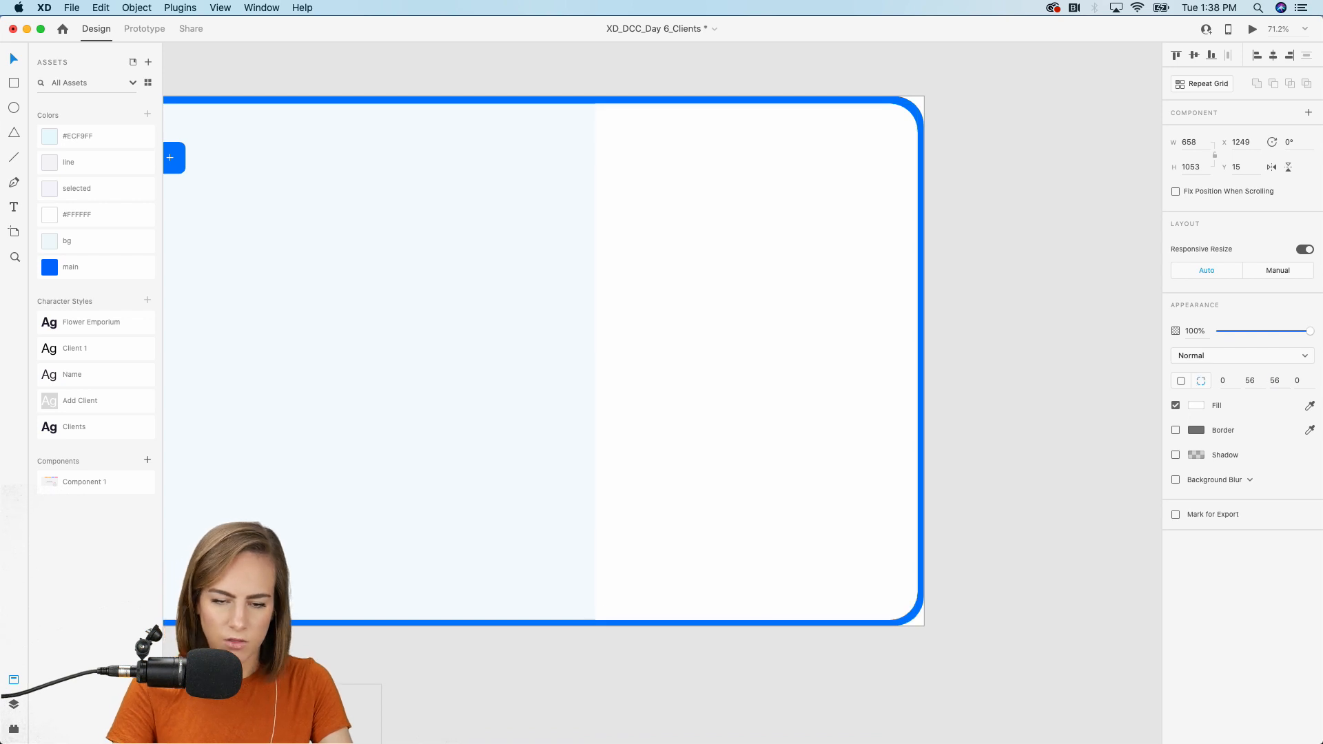
left_click(1020, 399)
scroll(1019, 398, "down", 5)
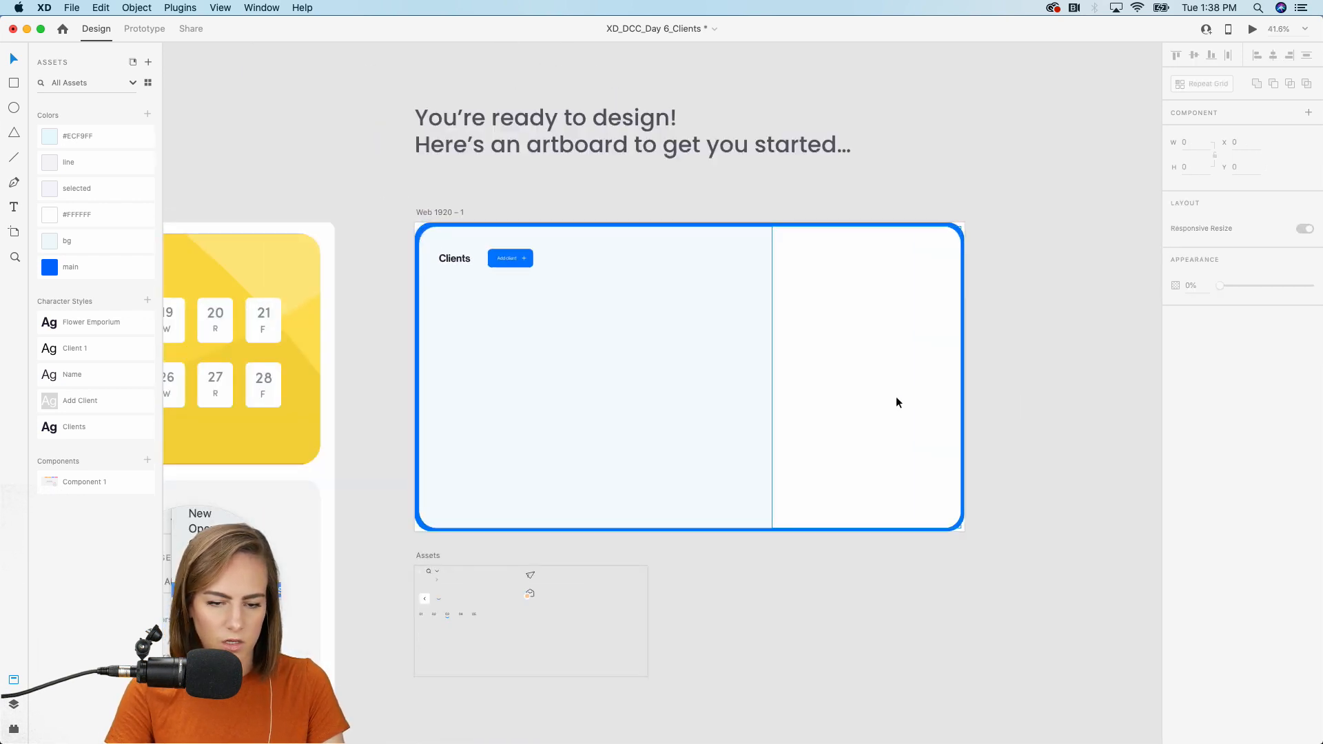
scroll(859, 408, "left", 2)
scroll(754, 328, "up", 5)
scroll(753, 327, "up", 1)
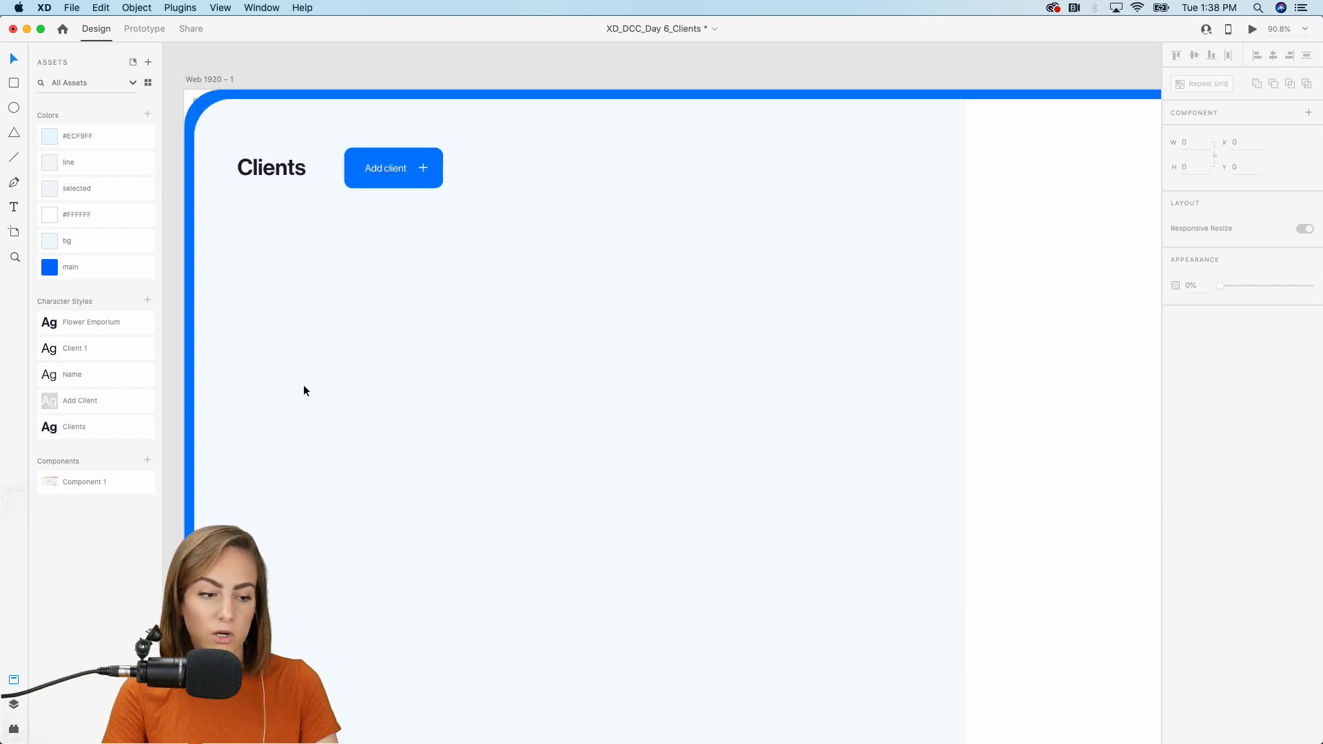
scroll(304, 387, "down", 4)
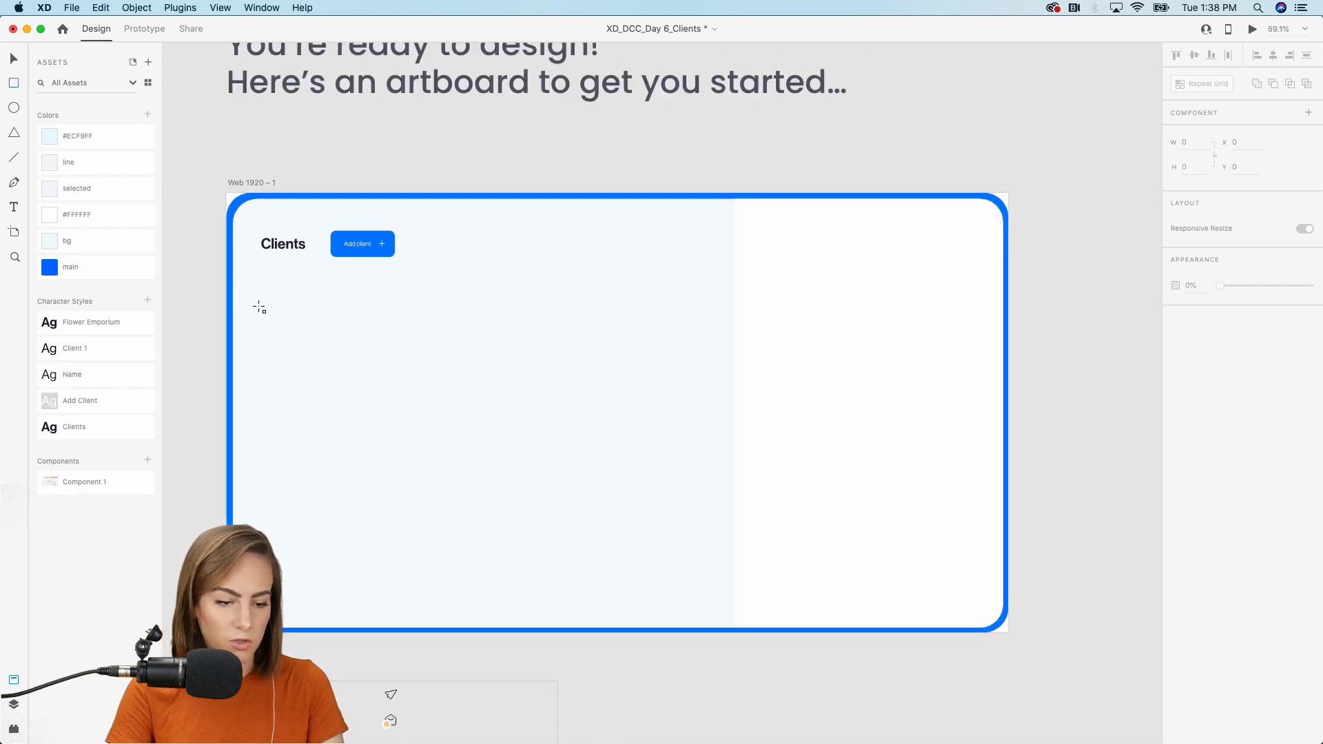
Draw a 1040 × 625 card below the Clients heading and align the heading and Add client button with it.
mouse_move(262, 319)
left_mouse_down()
mouse_move(454, 437)
mouse_move(647, 526)
mouse_move(706, 593)
mouse_move(692, 576)
left_mouse_up()
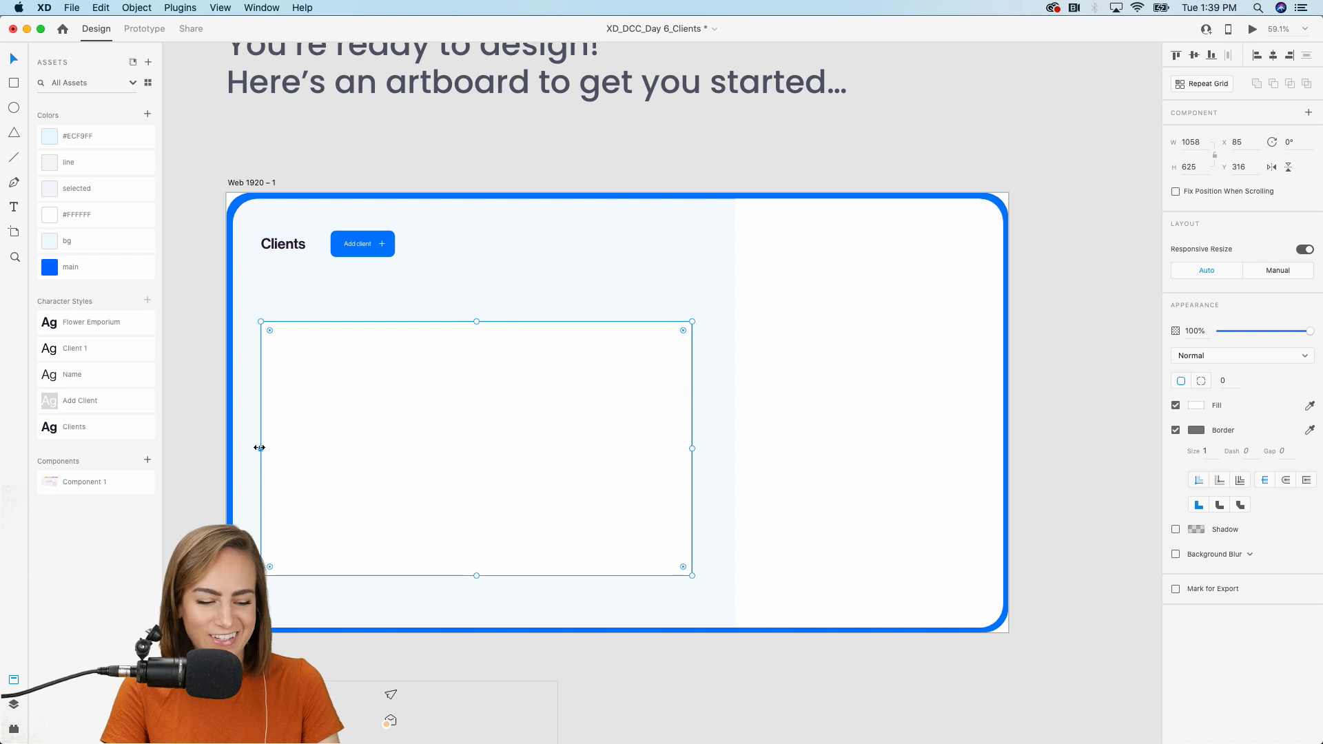
left_click_drag(260, 448, 269, 446)
left_click(290, 245)
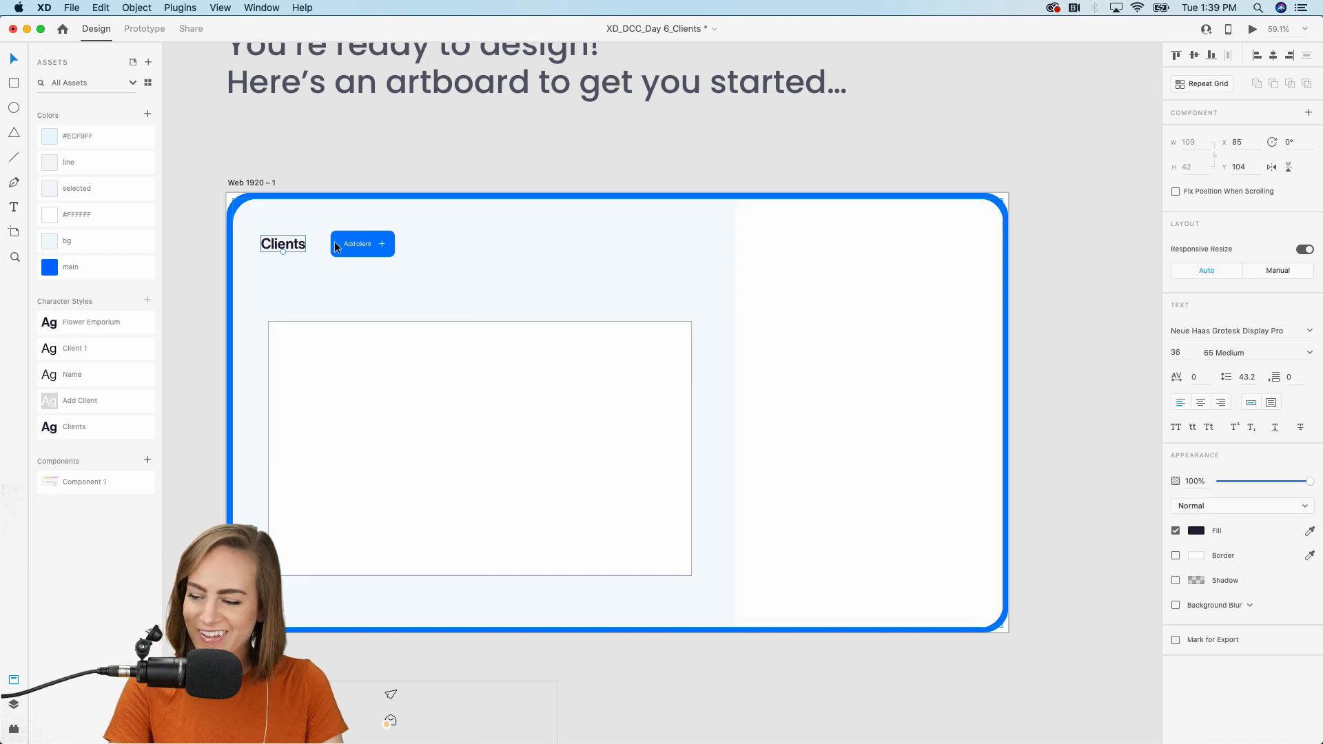
left_click(371, 238, "shift")
left_click_drag(371, 239, 378, 239)
Give the card 48-radius corners and remove its border.
left_click(387, 354)
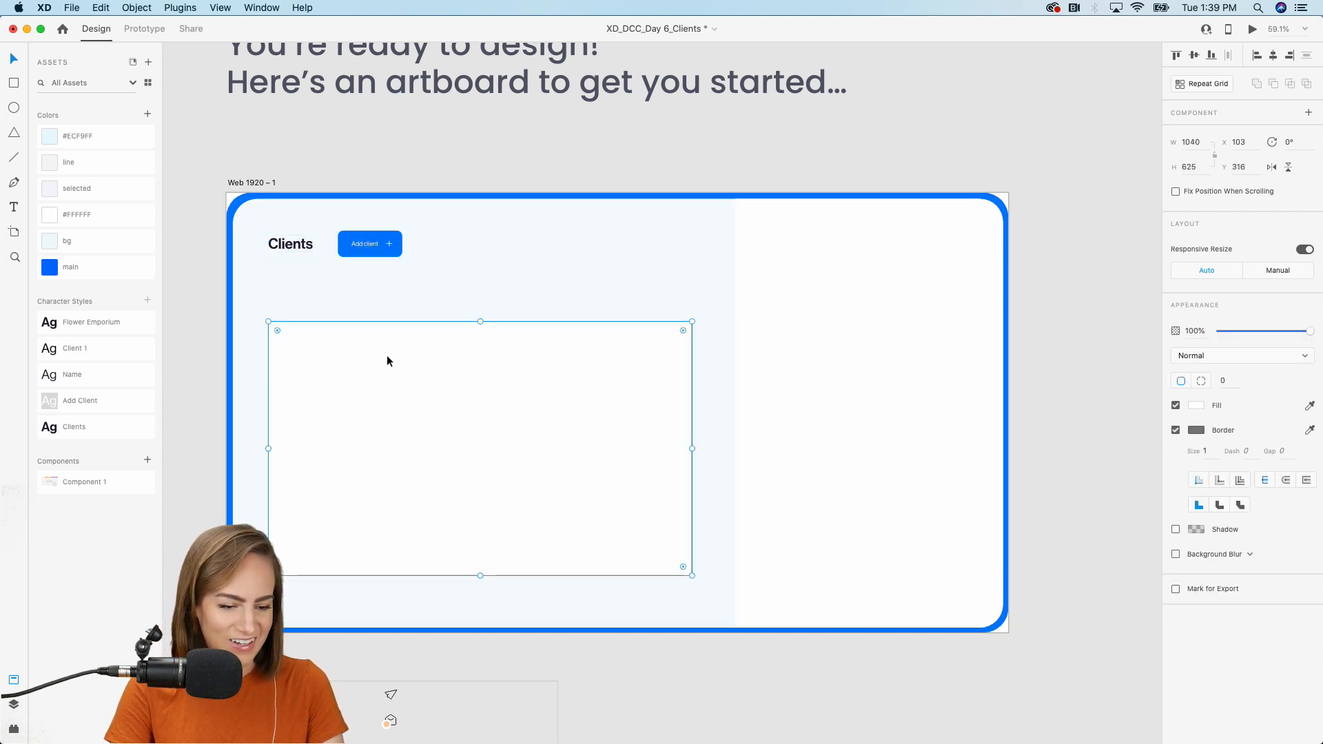
left_click_drag(280, 332, 284, 336)
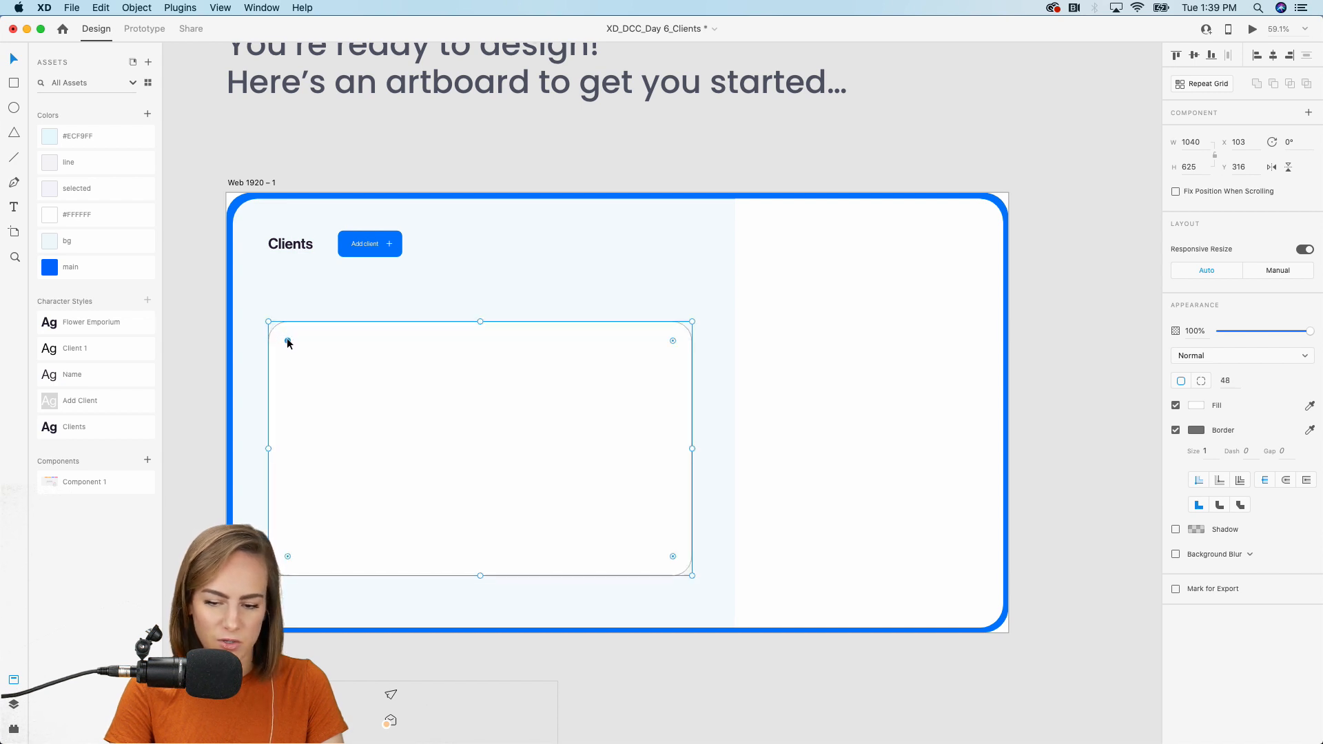
left_click(1176, 431)
scroll(567, 401, "up", 5)
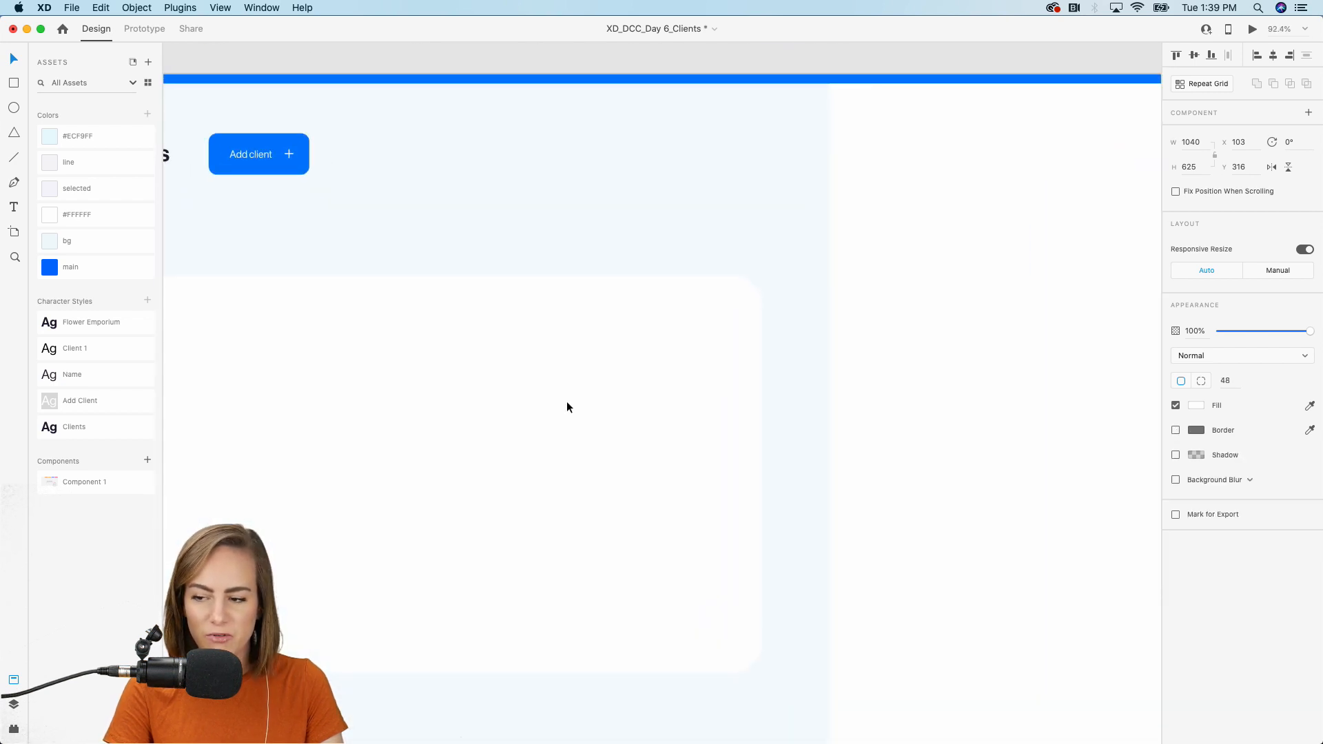
scroll(565, 401, "up", 2)
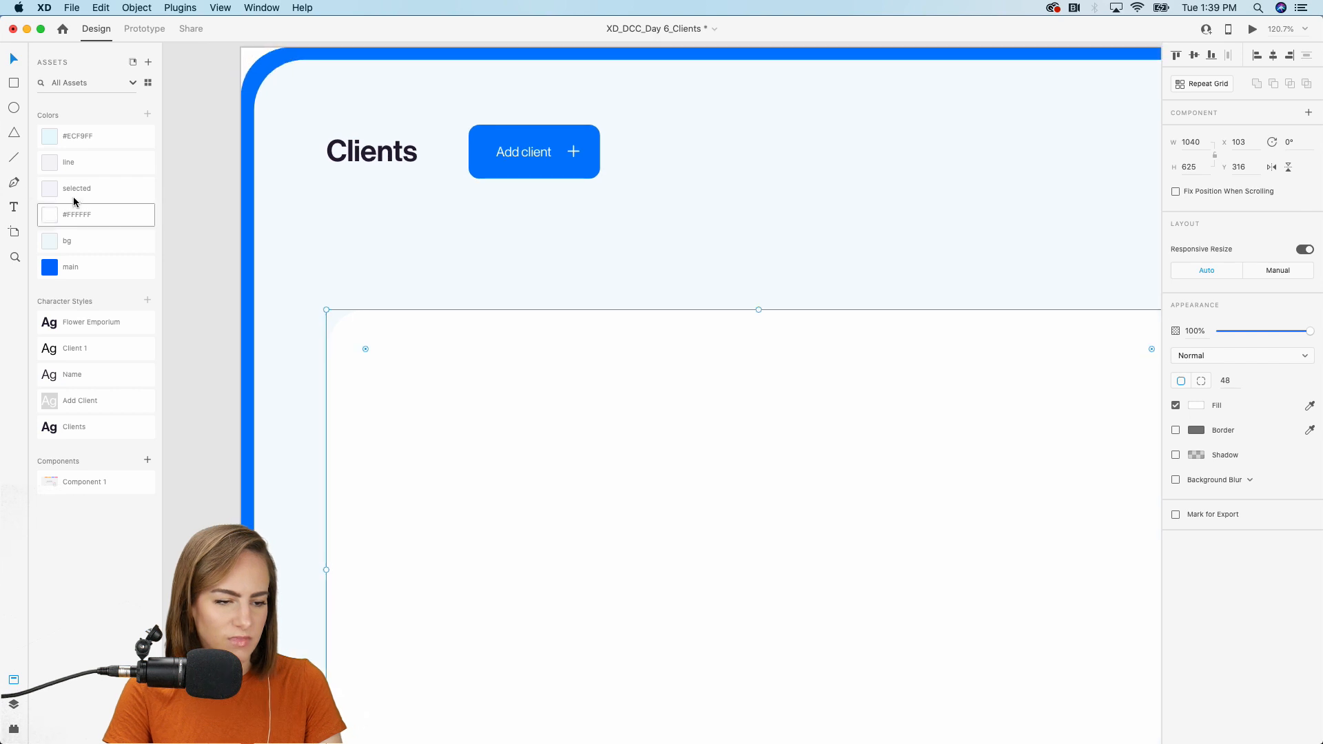
Add an auto-width 'Name' header in the Name character style above the card.
left_click_drag(449, 271, 594, 308)
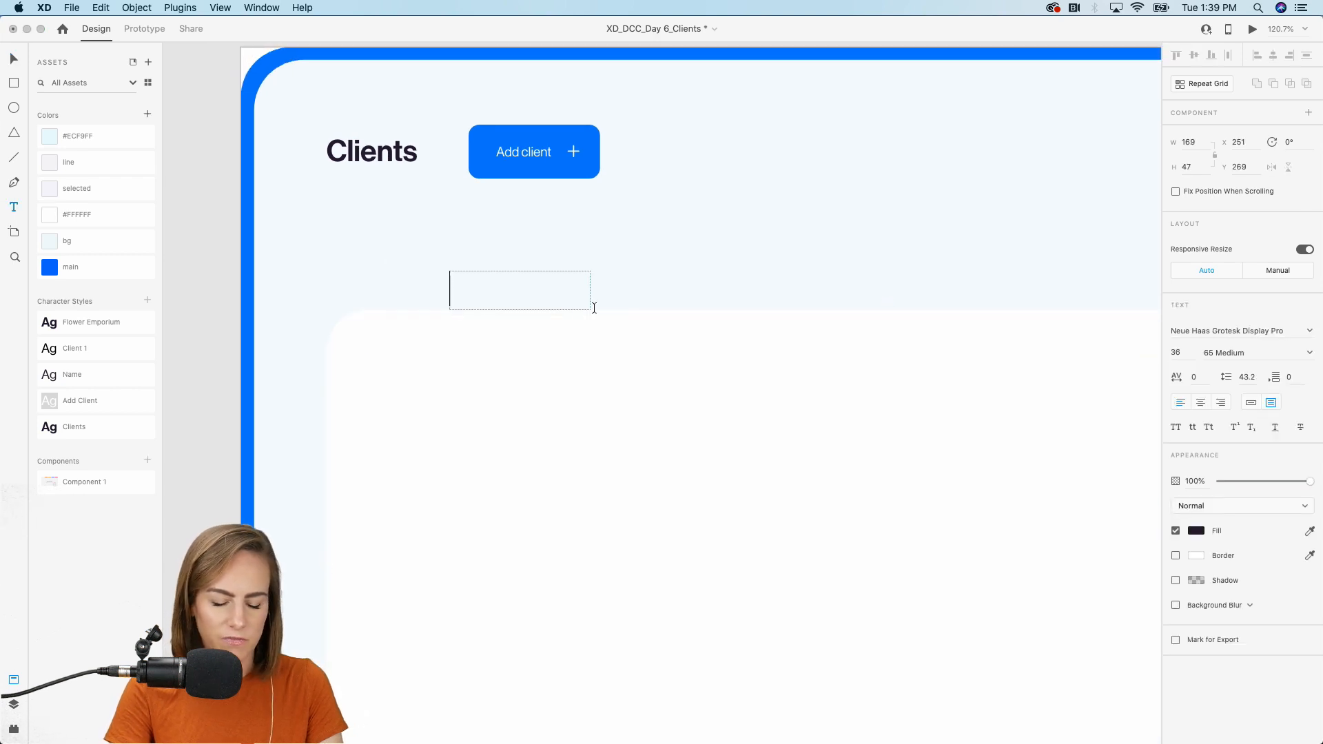
type("Name")
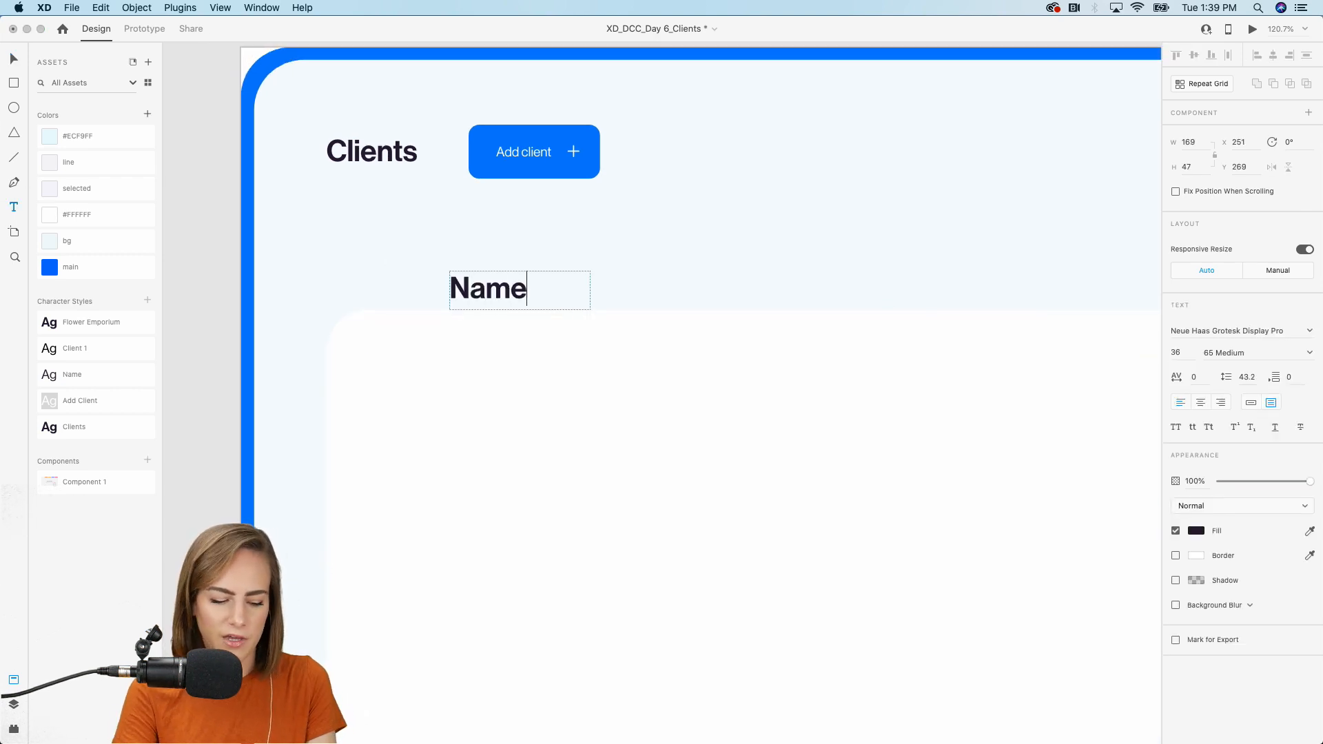
key("Escape")
left_click(1252, 404)
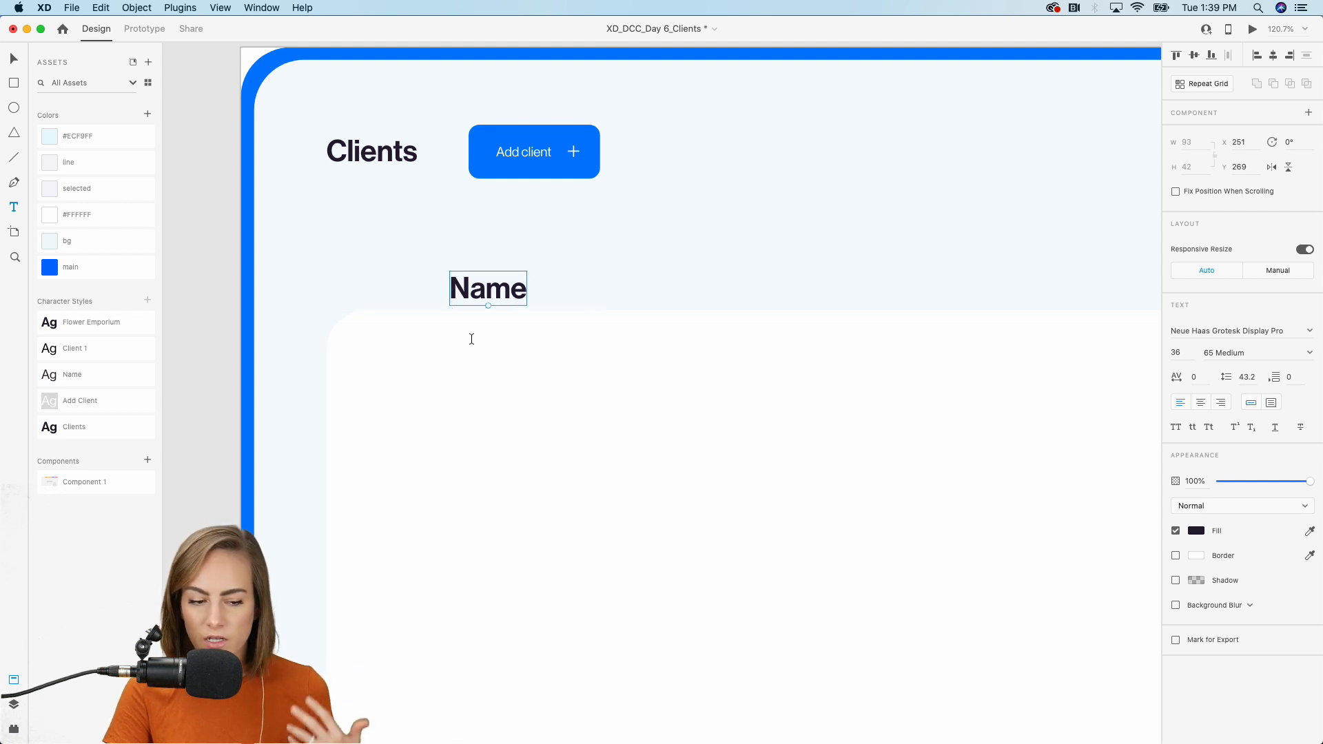
left_click(73, 377)
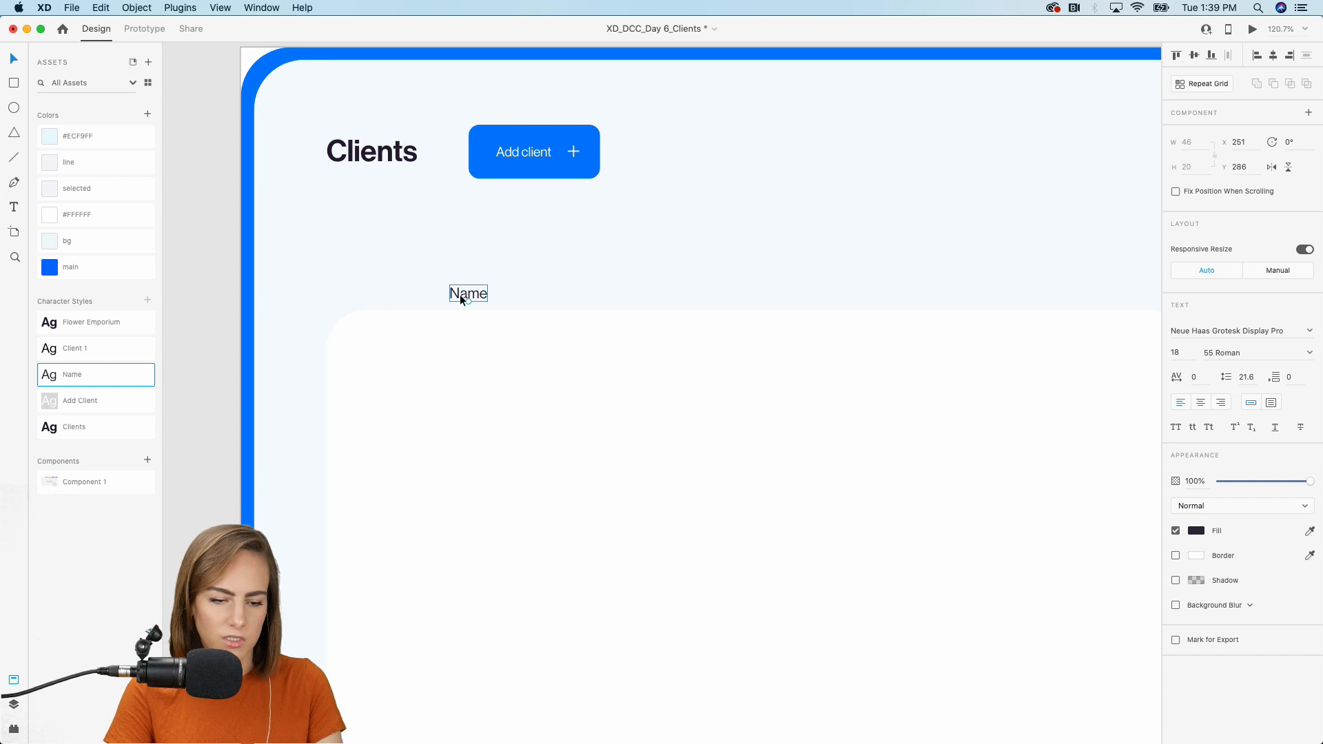
left_click_drag(461, 295, 595, 283)
Create 'Email' and 'Phone' headers to the right of Name.
double_click(596, 283)
type("E")
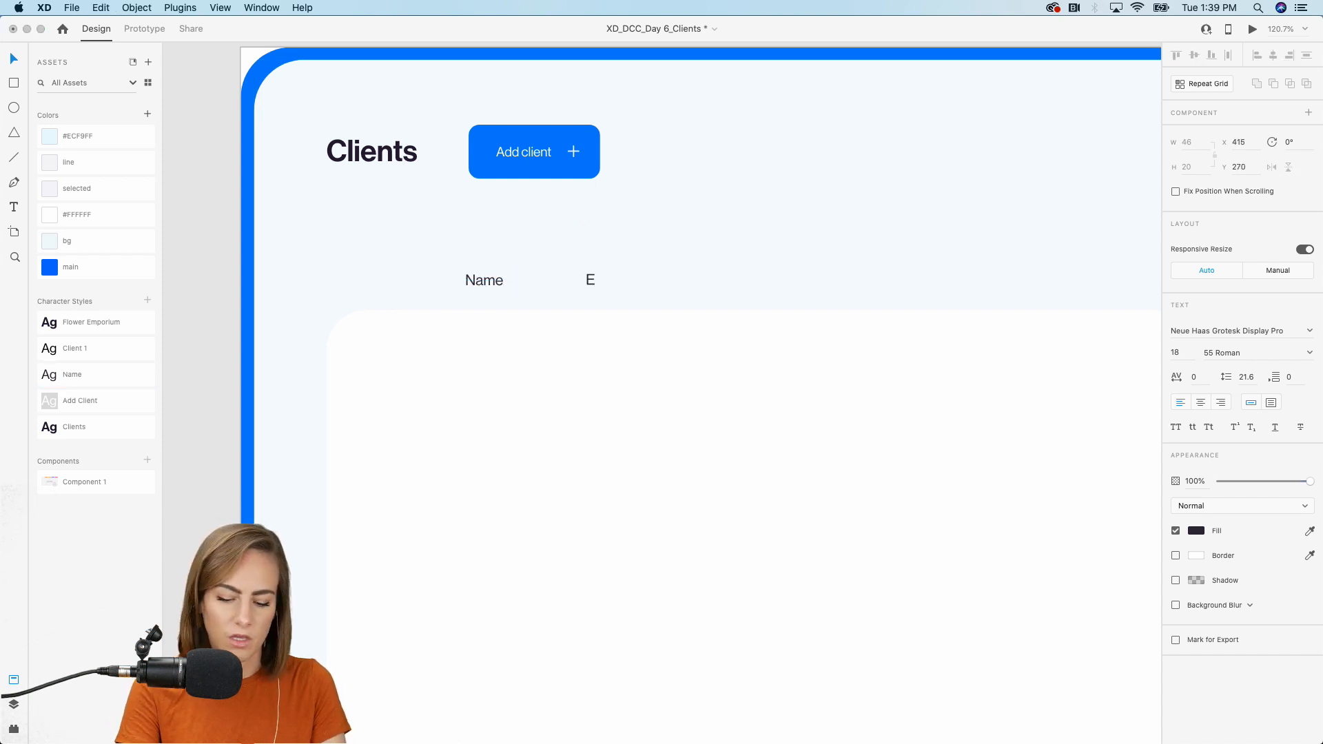
type("mail")
key("Escape")
key("super+d")
left_click_drag(600, 287, 756, 284)
double_click(755, 281)
type("Phone")
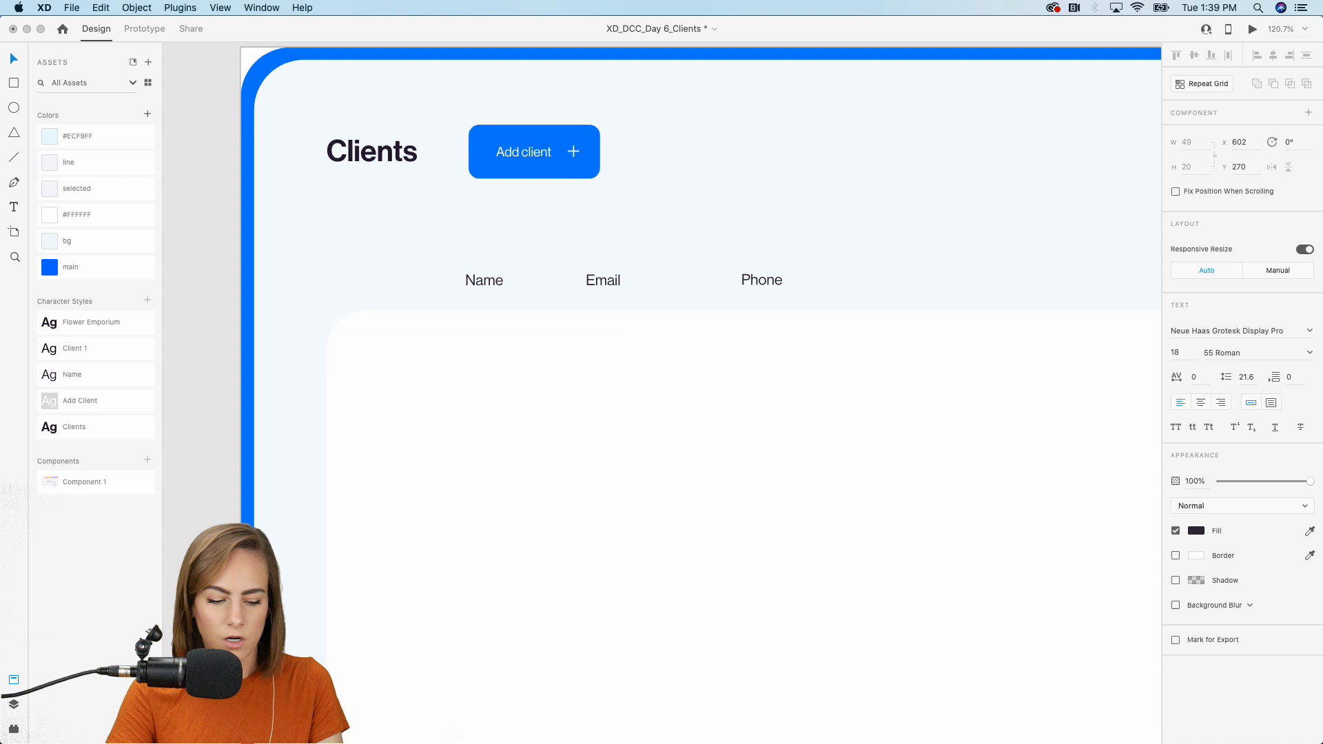
key("Escape")
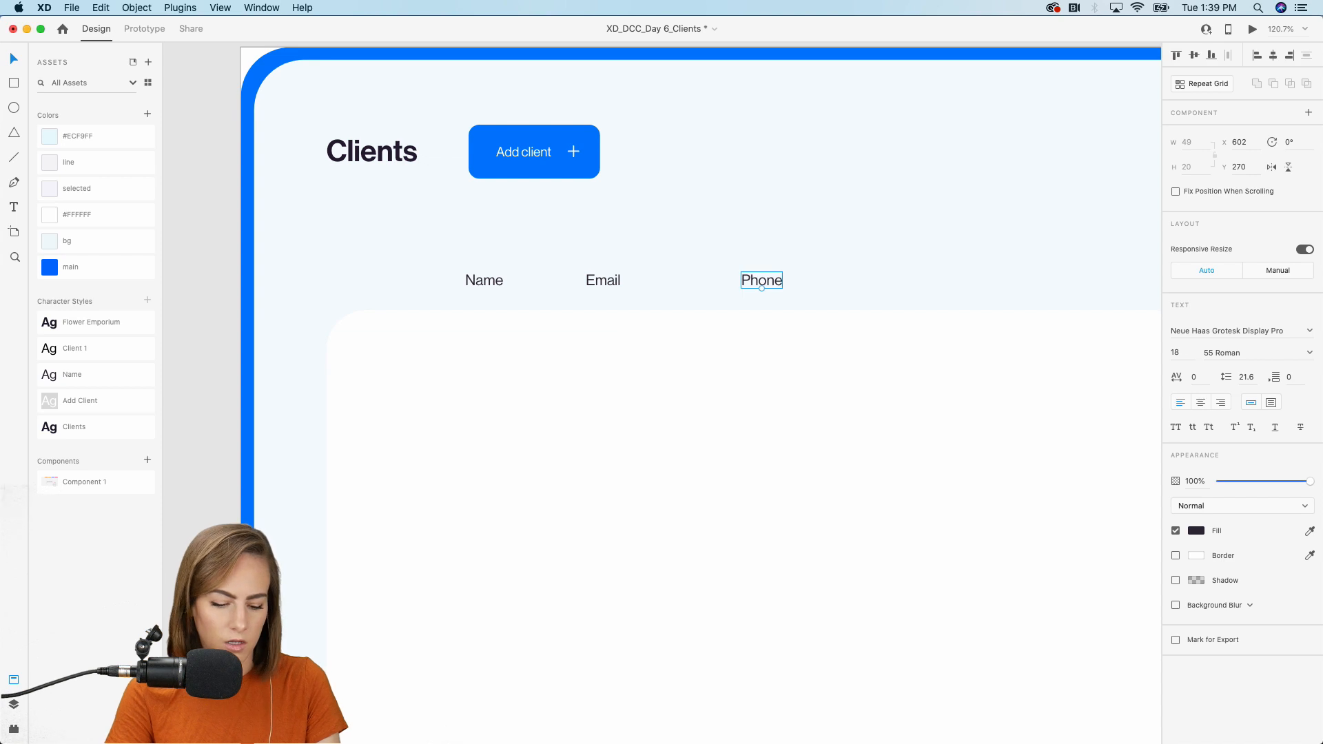
Add 'Status' and 'Location' headers by duplicating and retyping the labels.
left_click(603, 281)
key("super+d")
left_click_drag(603, 280, 872, 283)
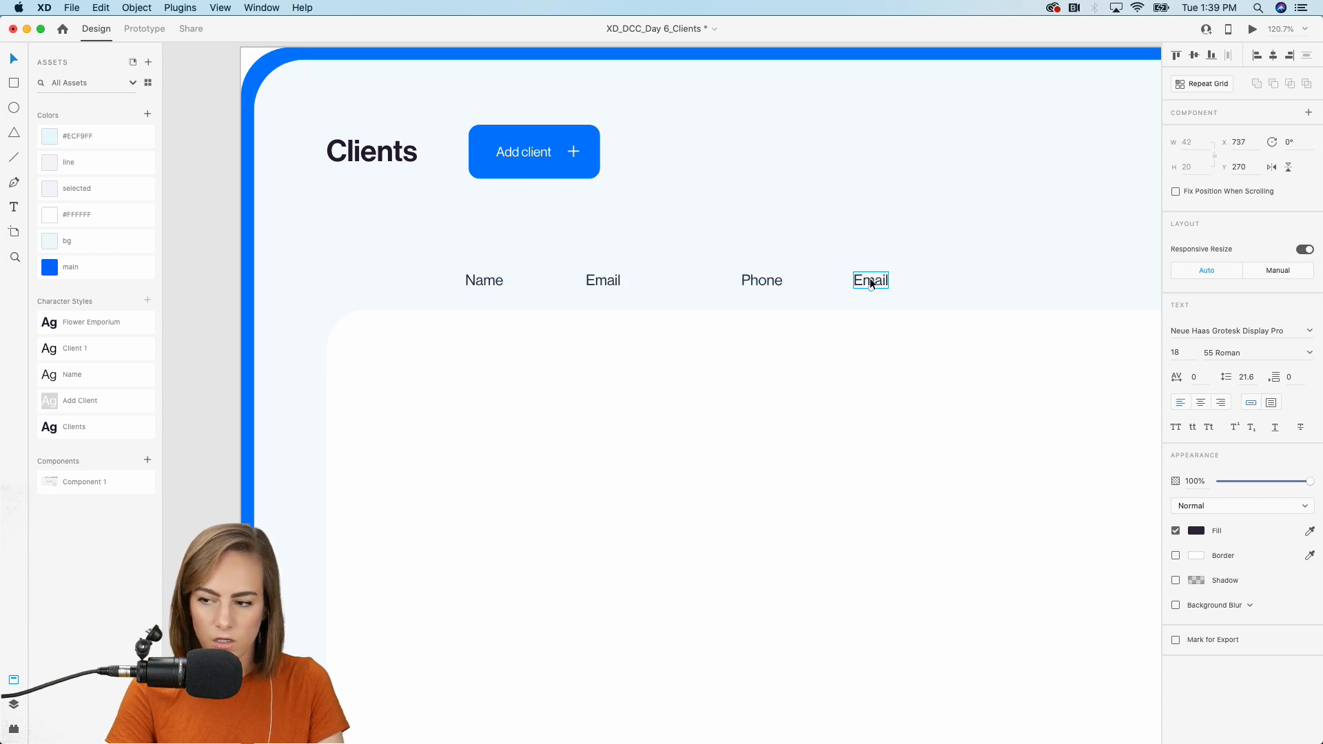
double_click(871, 281)
type("Status")
key("Escape")
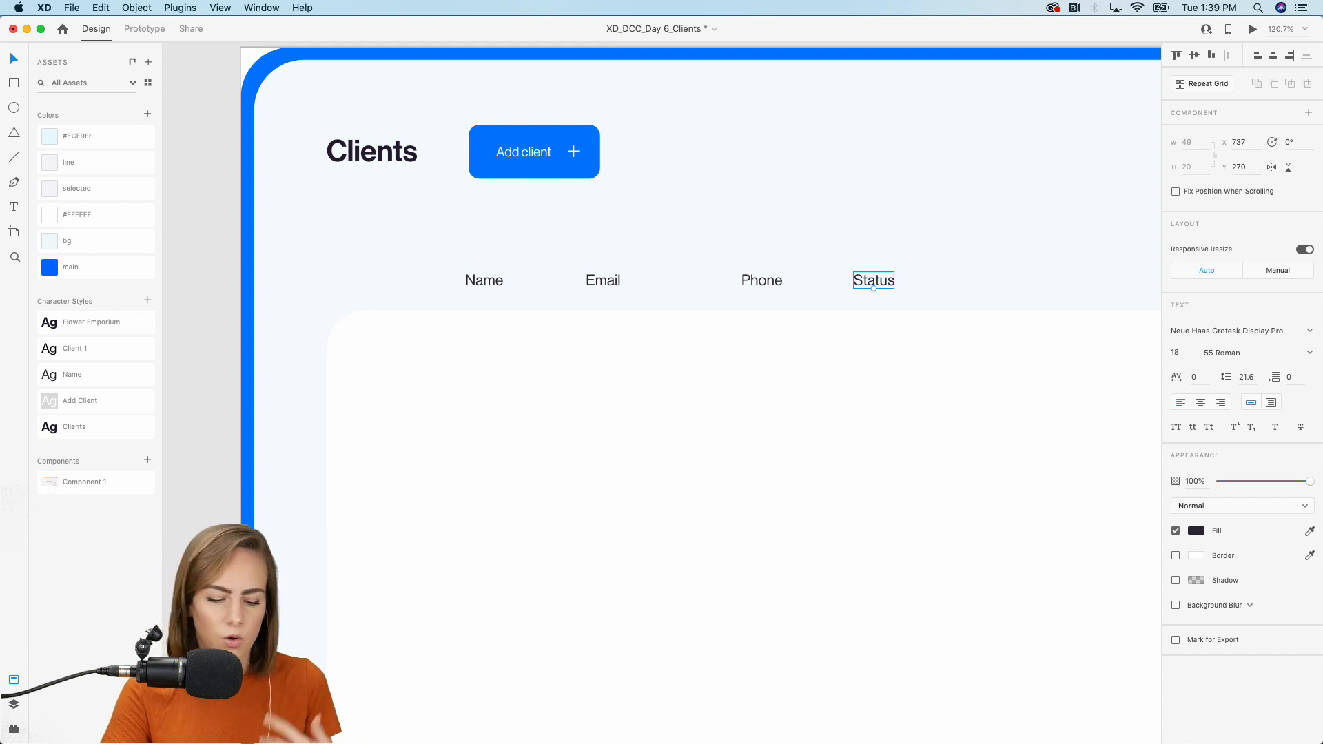
key("super+d")
left_click_drag(882, 280, 1006, 280)
double_click(1003, 279)
type("Location")
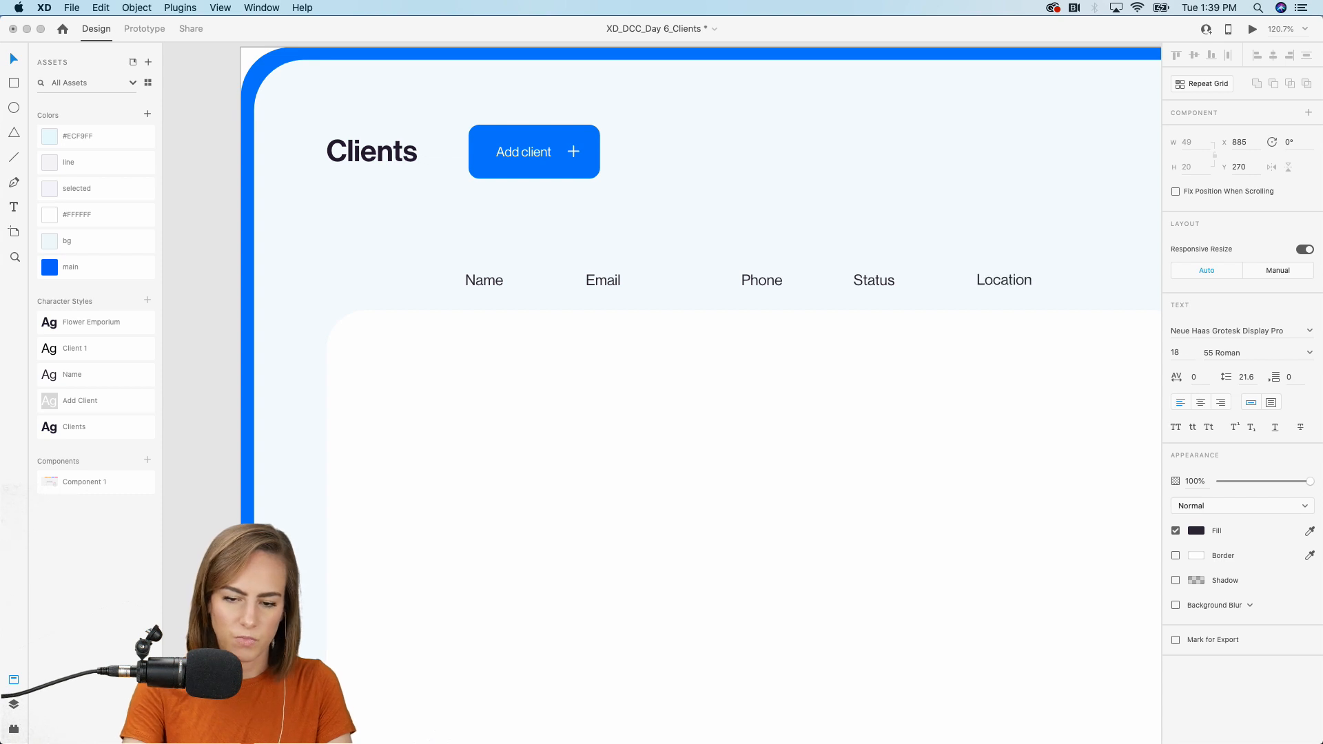
scroll(1004, 279, "down", 10)
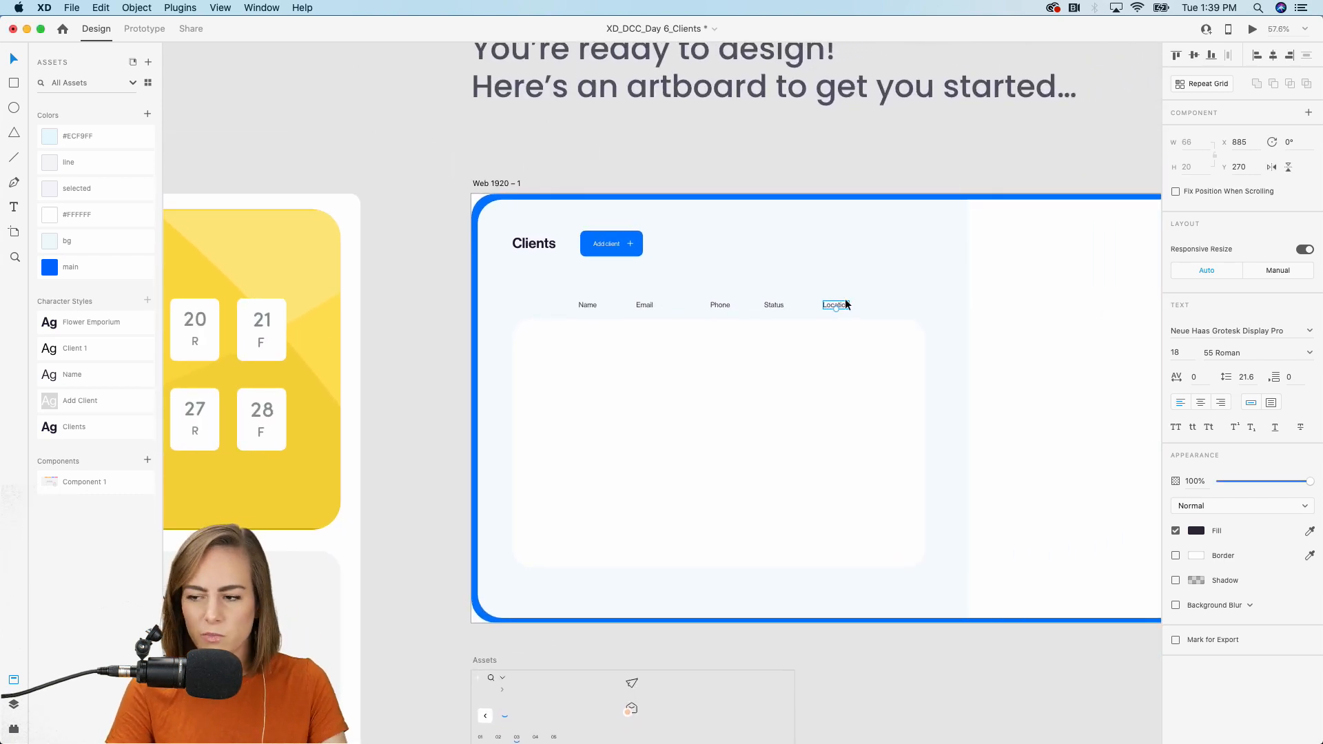
scroll(846, 304, "up", 10)
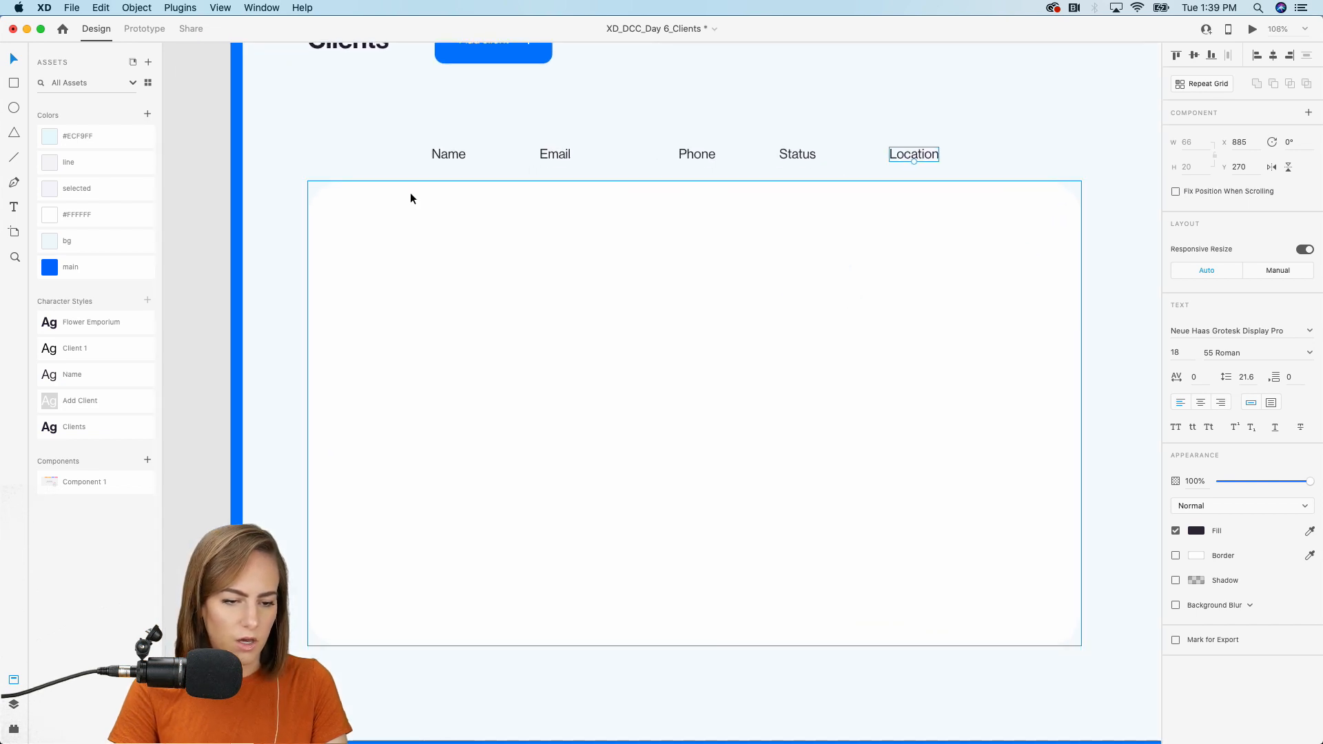
Copy the Name header into the card's first row as 'Client 1' in the Client 1 style.
left_click(411, 198)
left_click(446, 155)
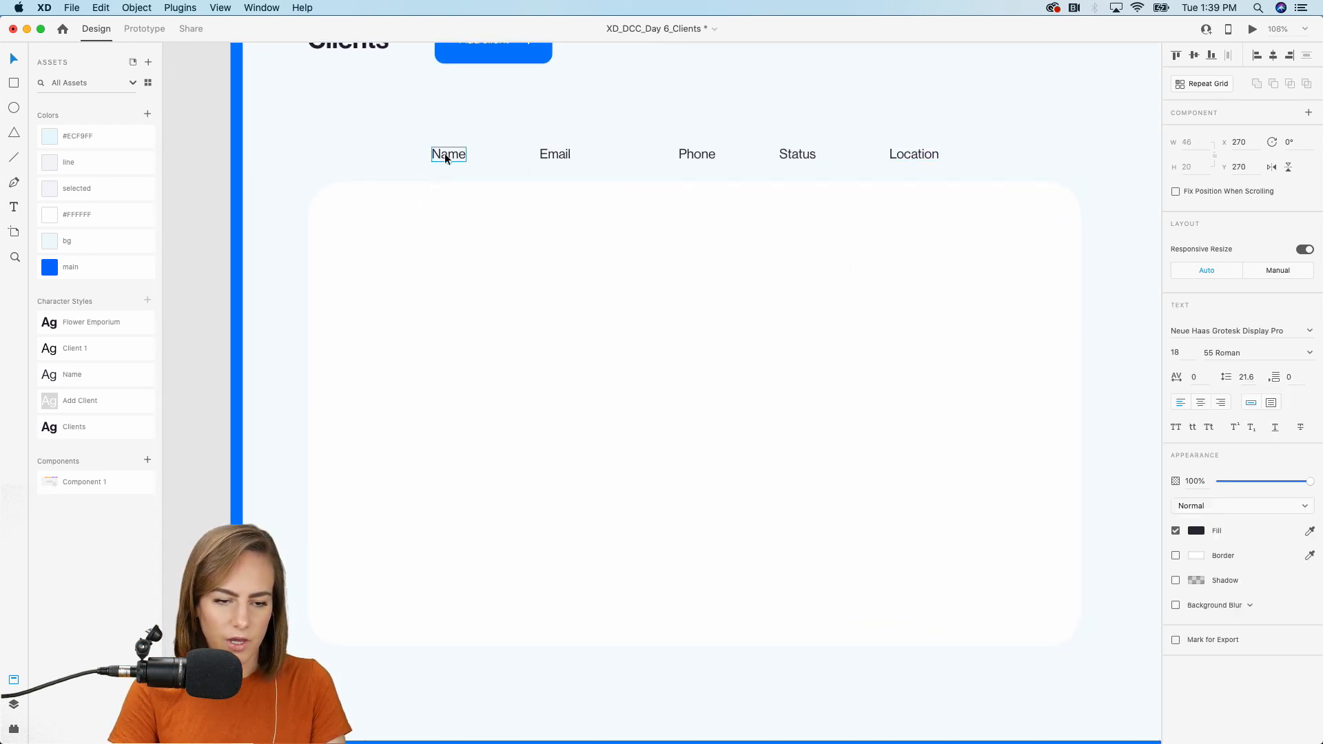
left_click_drag(444, 212, 446, 219)
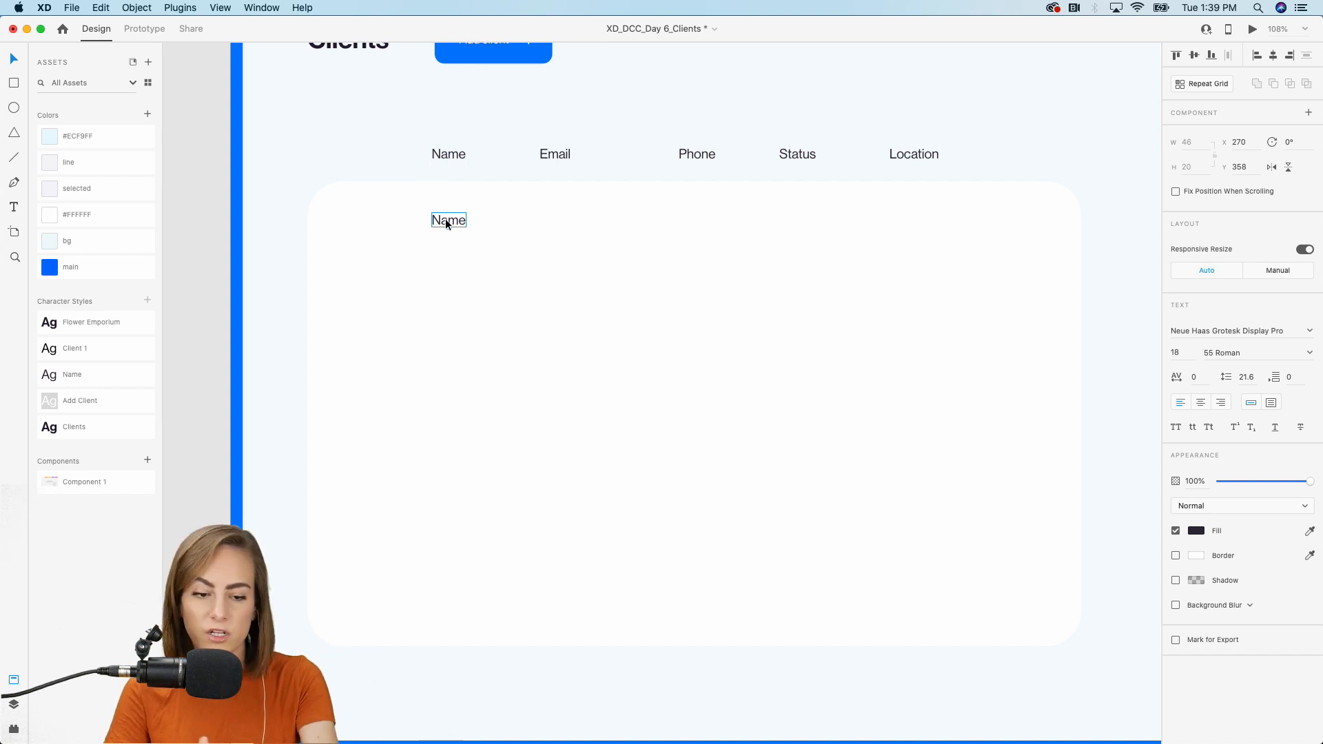
double_click(446, 220)
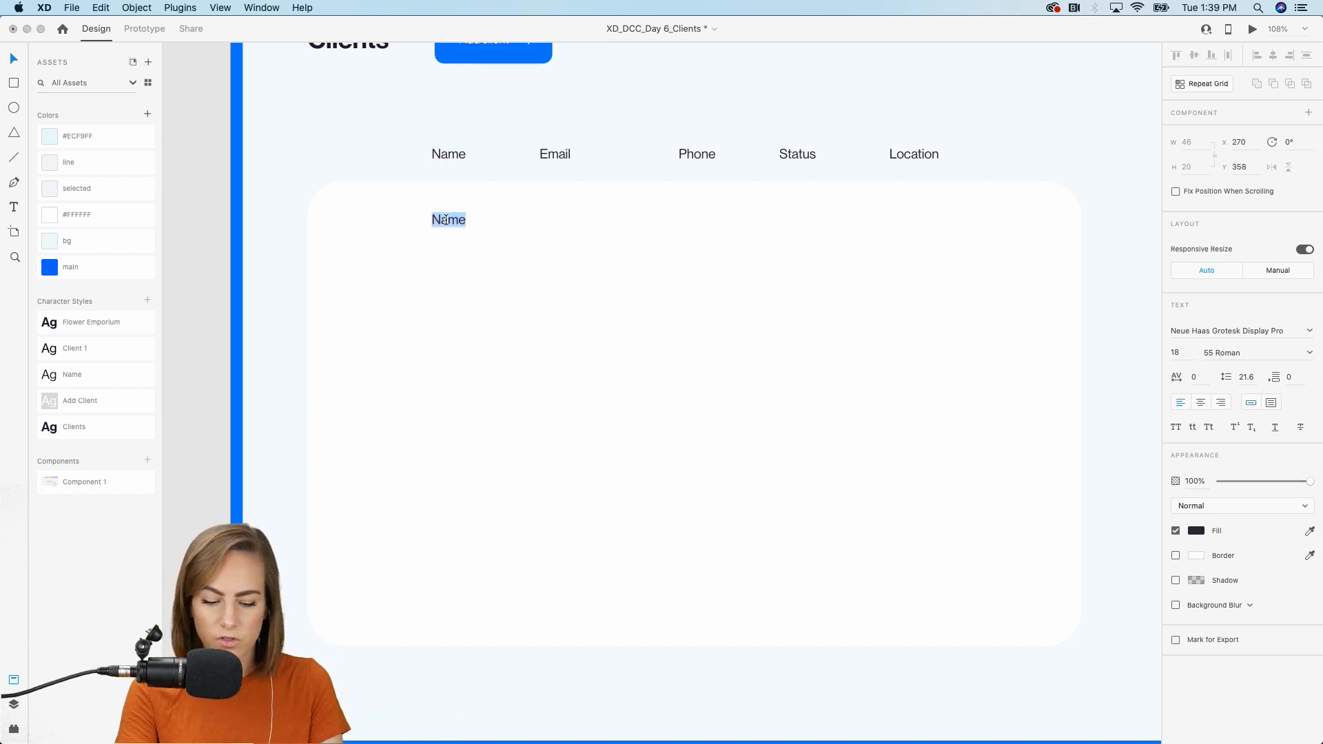
type("Client 1")
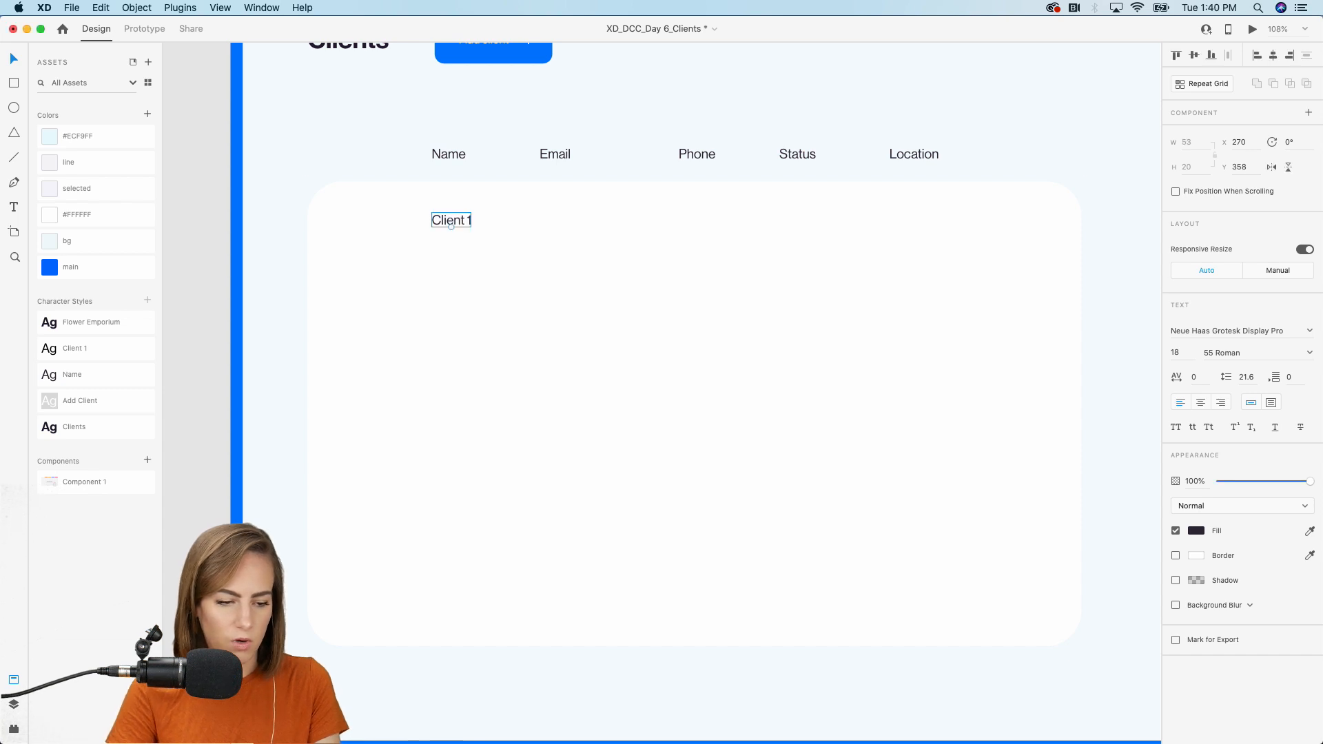
left_click(72, 350)
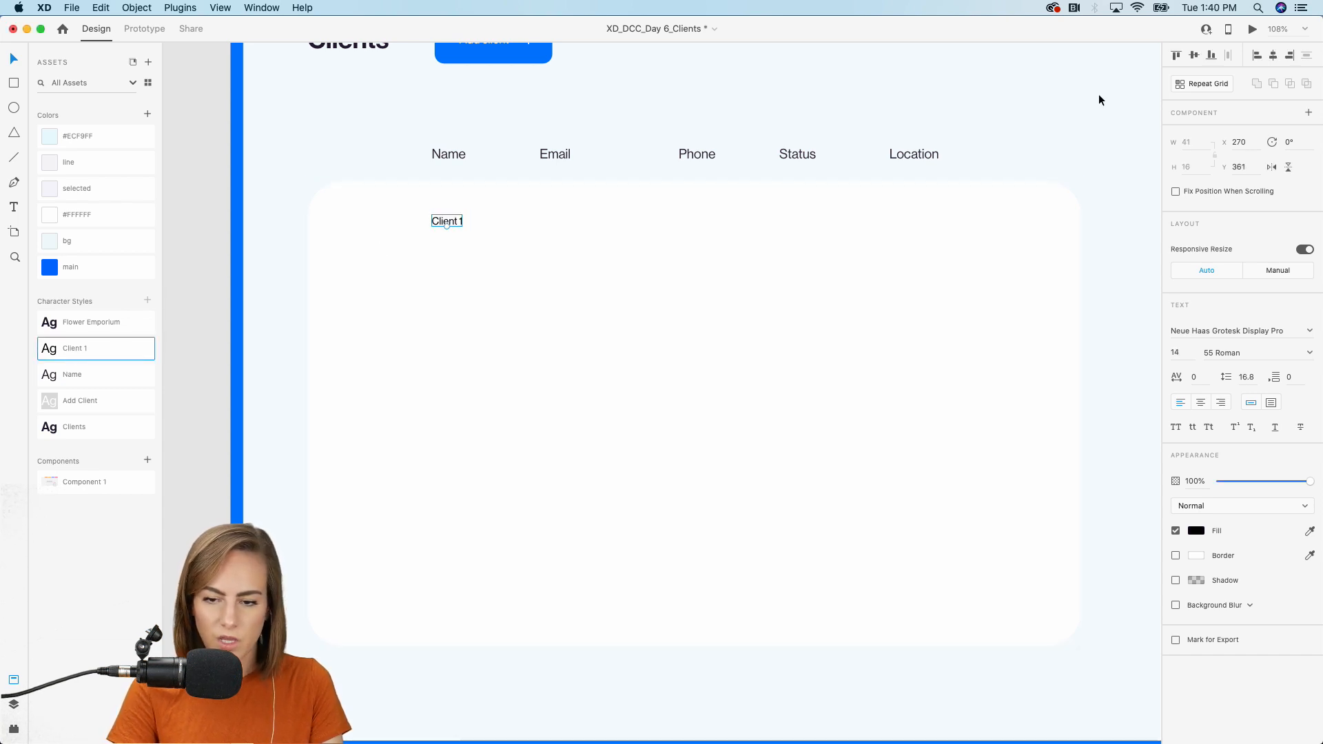
Repeat the Client 1 entry down nine rows with adjusted row spacing.
left_click(1198, 83)
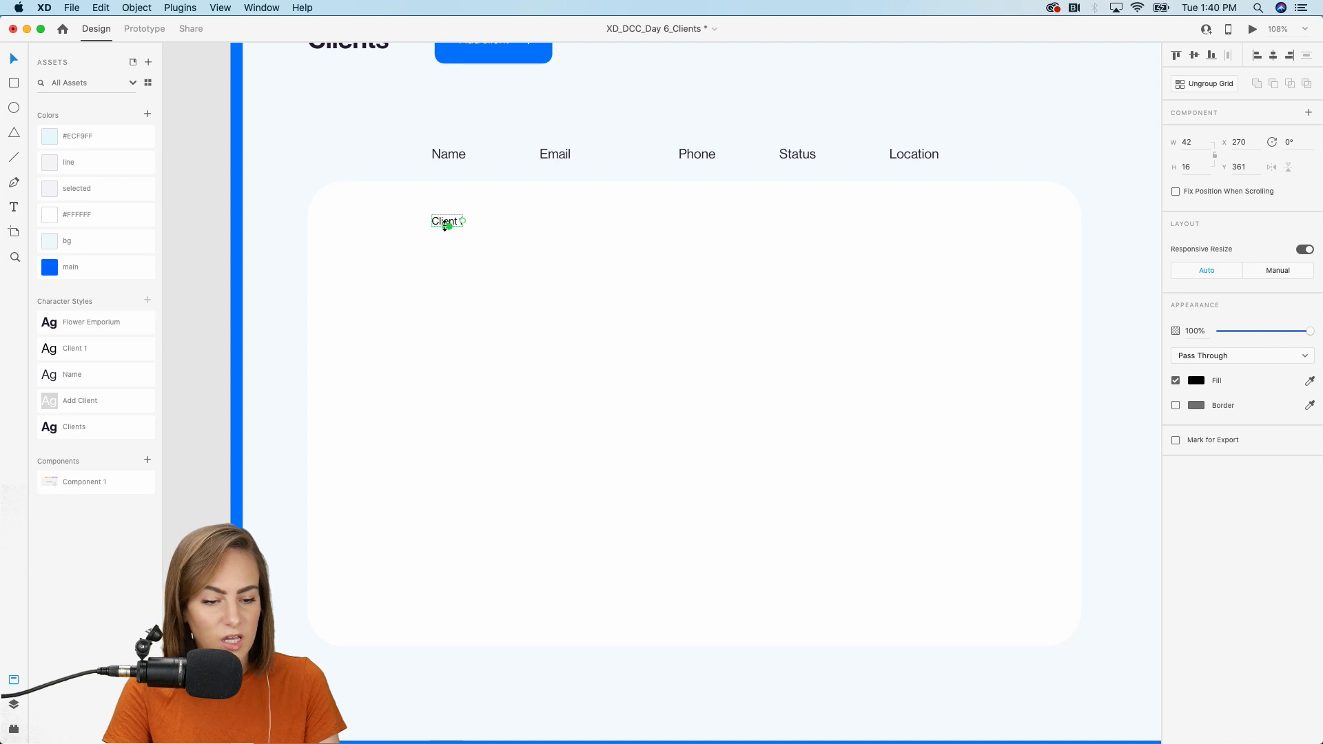
left_click_drag(447, 226, 455, 411)
mouse_move(446, 237)
left_mouse_down()
mouse_move(446, 274)
mouse_move(448, 249)
left_mouse_up()
left_click(489, 240)
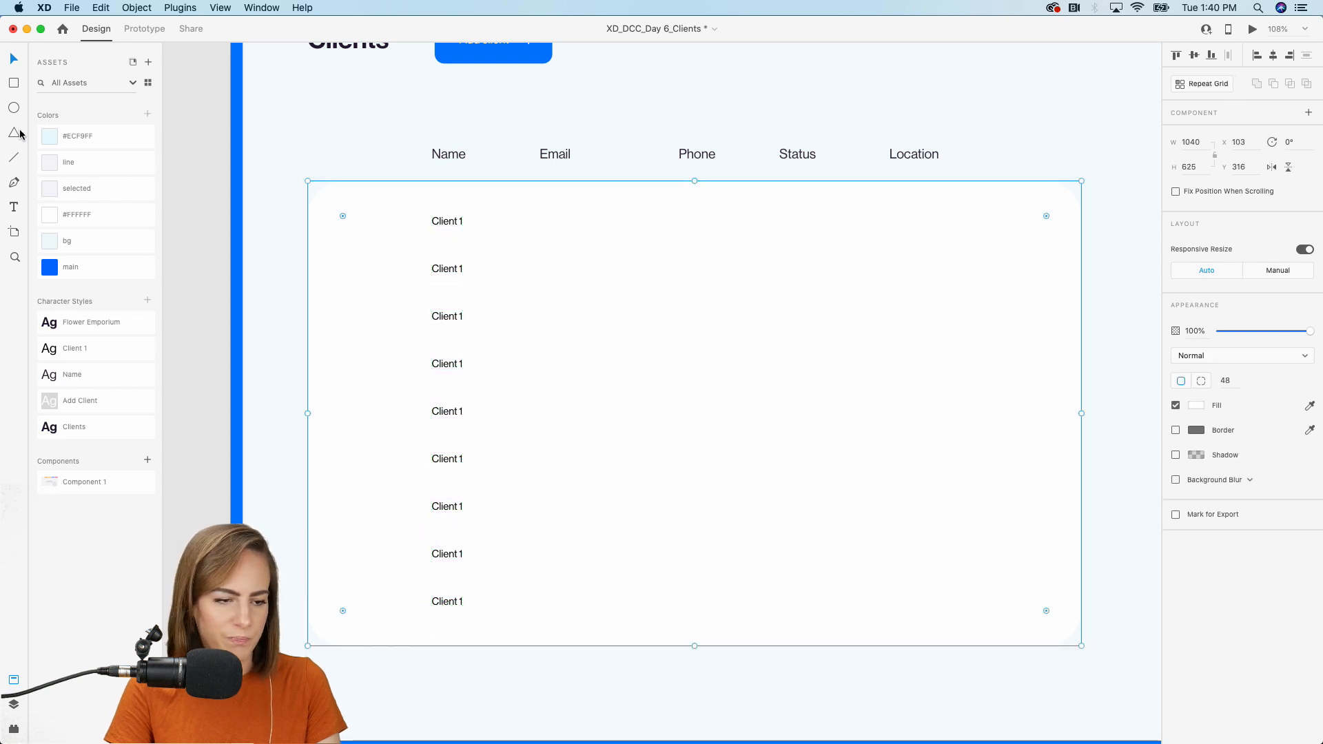
left_click_drag(546, 224, 668, 274)
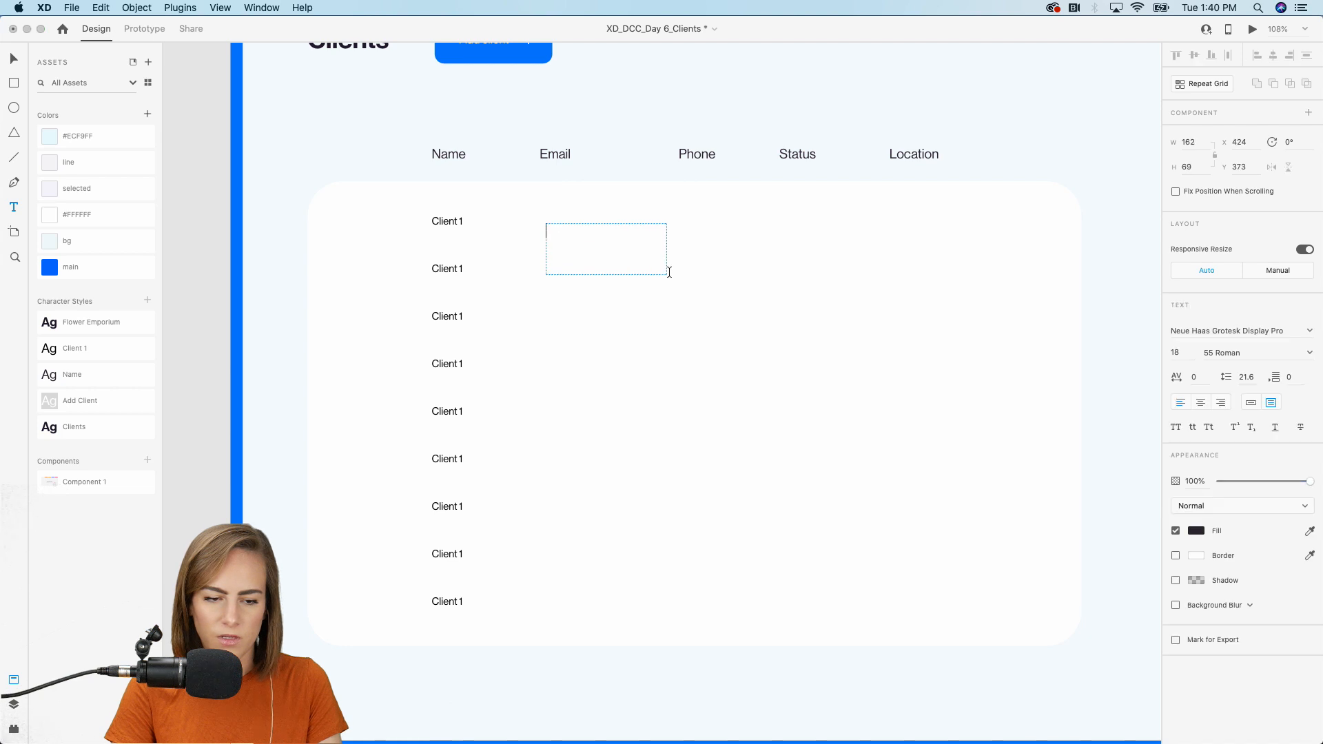
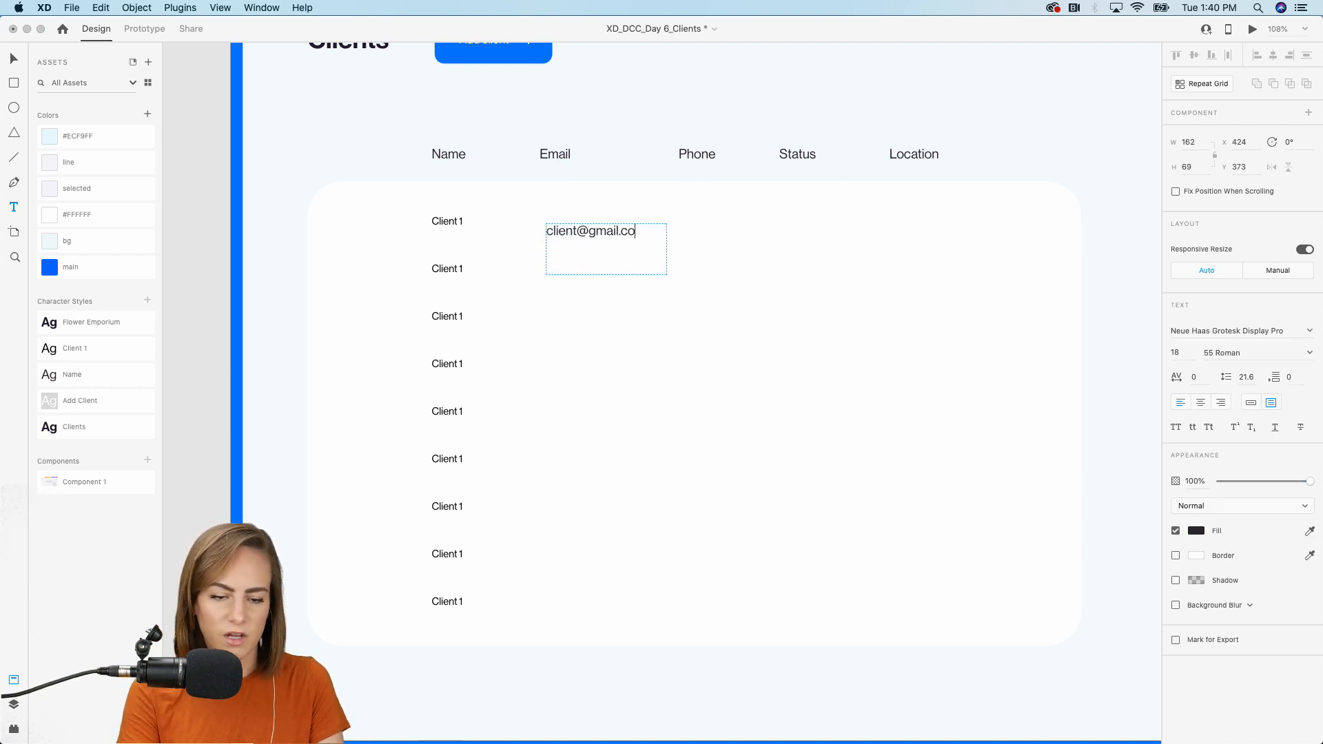
key("Escape")
left_click(110, 348)
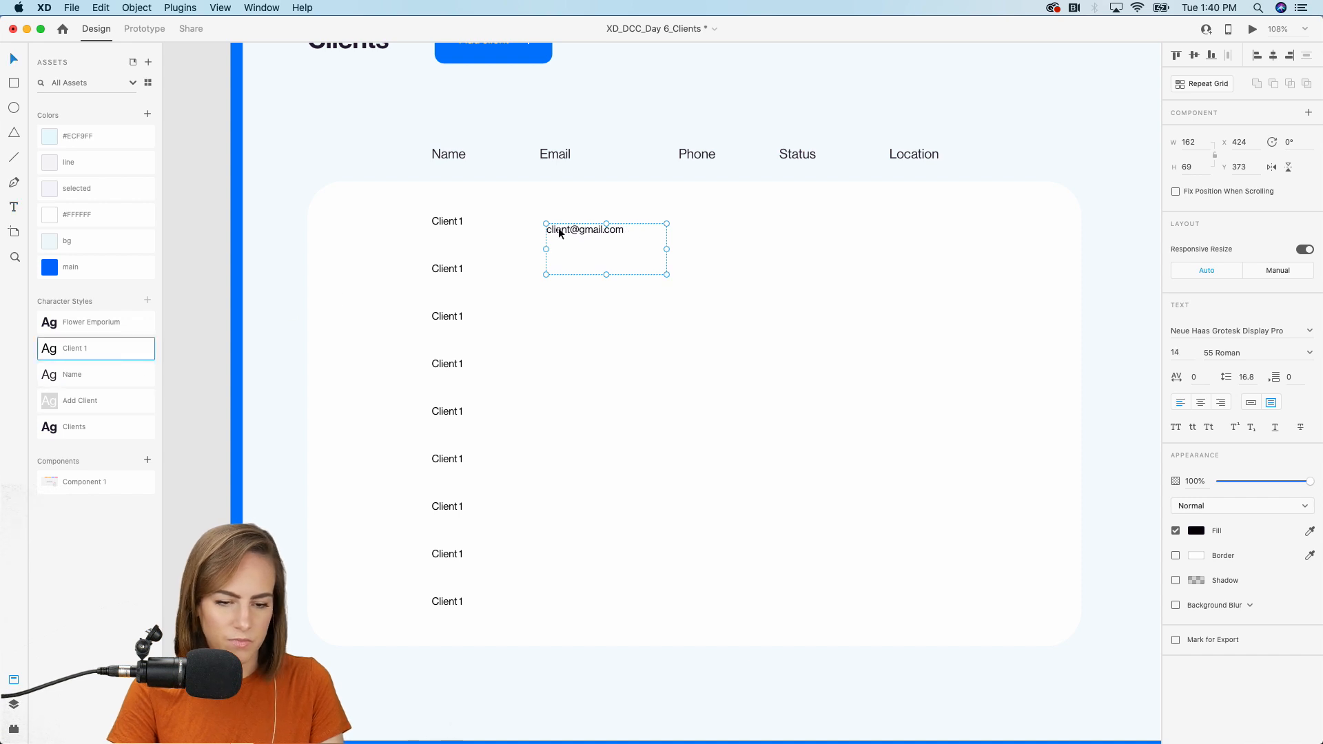
left_click(1251, 403)
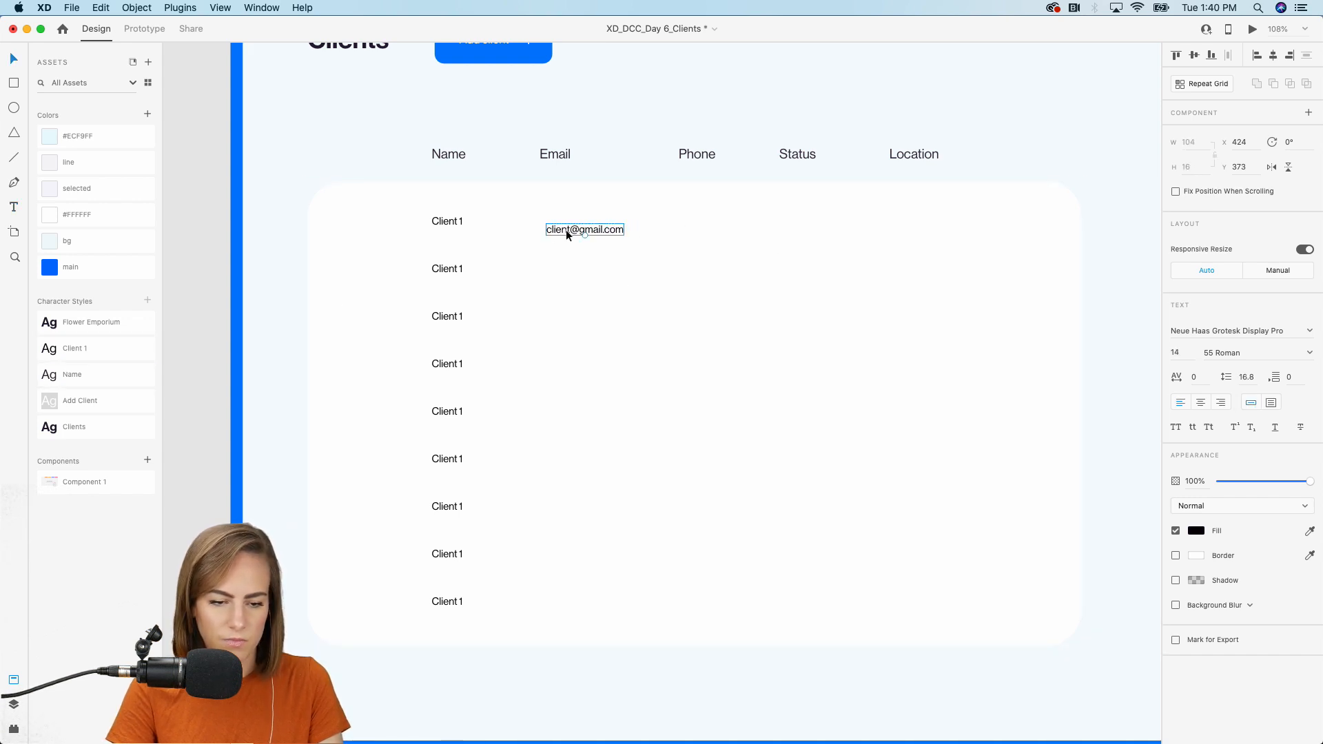
left_click_drag(565, 230, 562, 221)
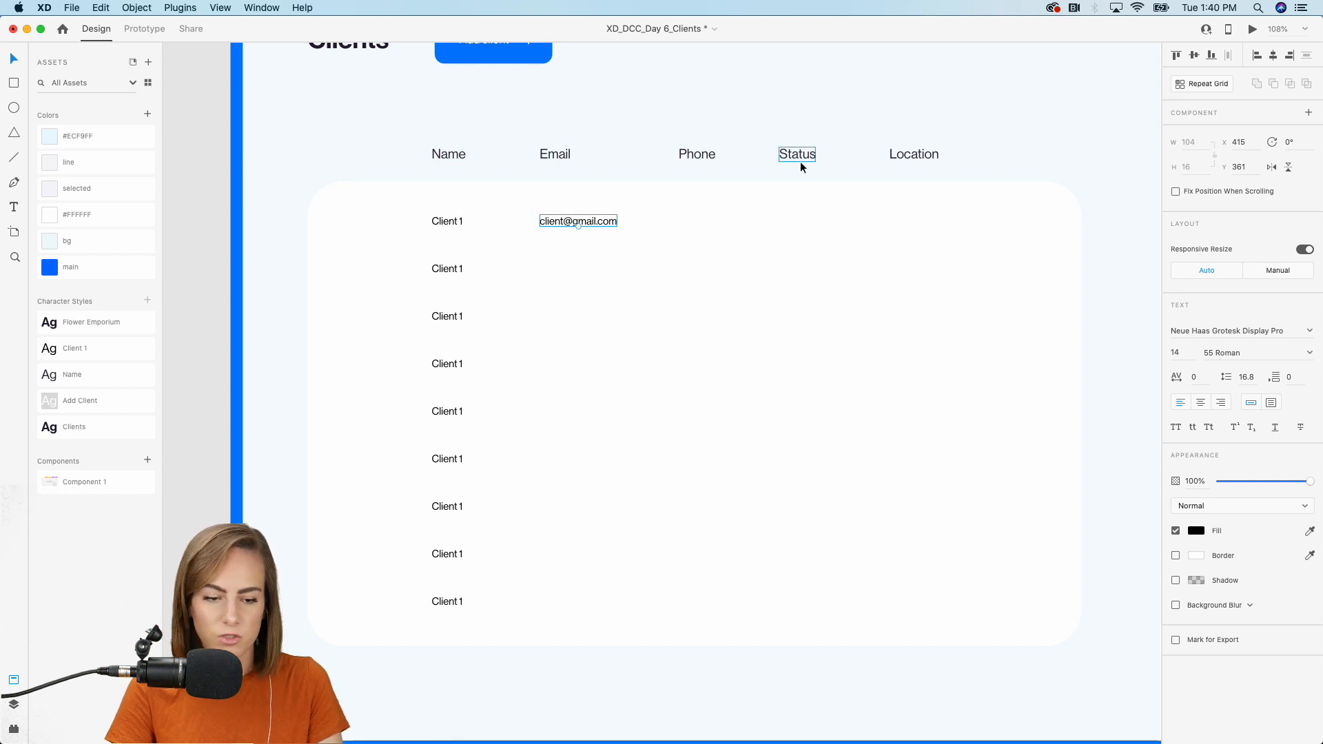
Repeat the email down nine rows with spacing matching the client rows.
left_click(1203, 83)
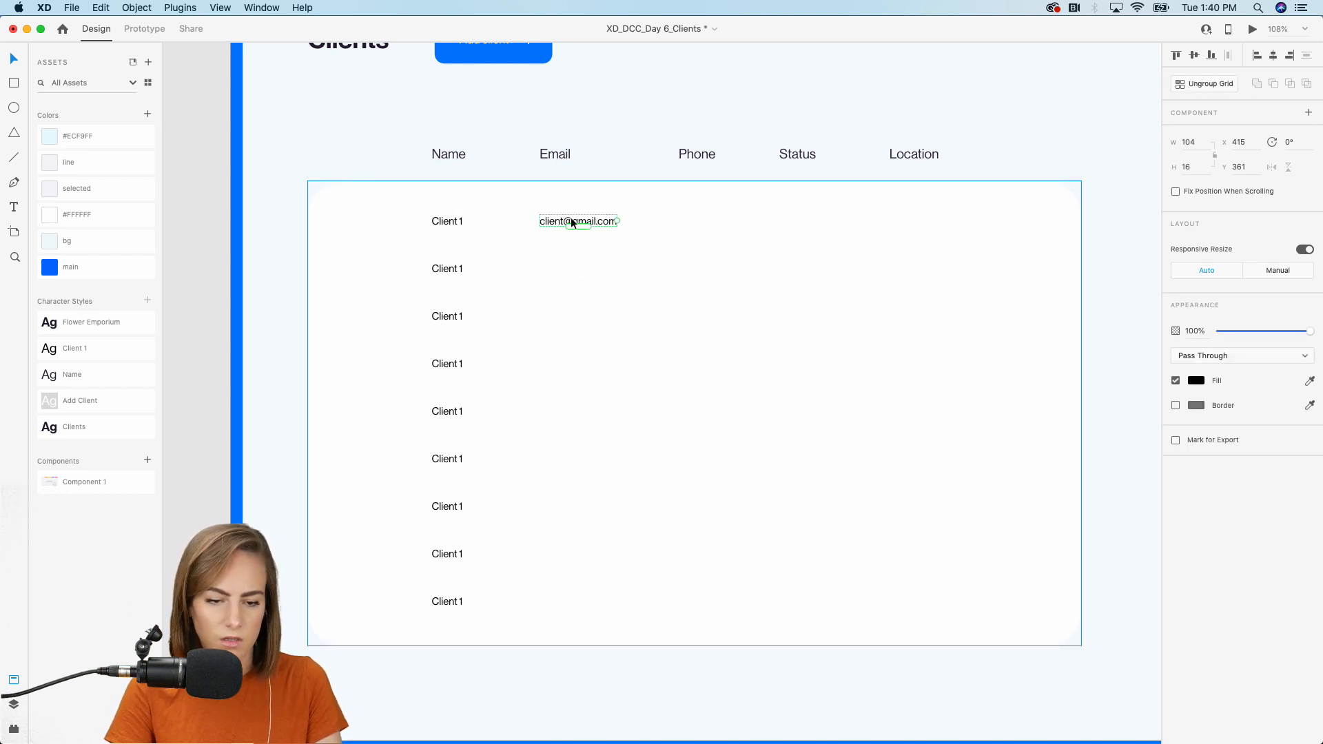
left_click_drag(579, 231, 566, 254)
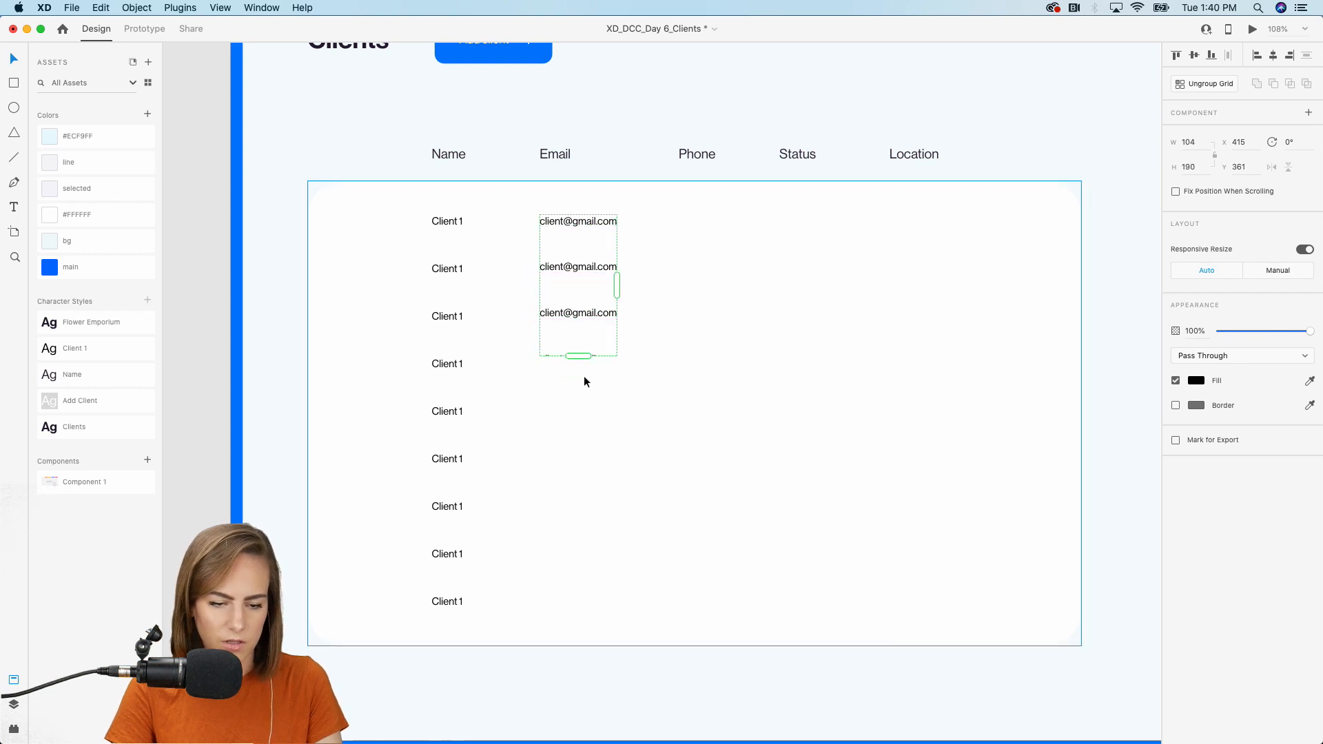
left_click_drag(579, 356, 571, 606)
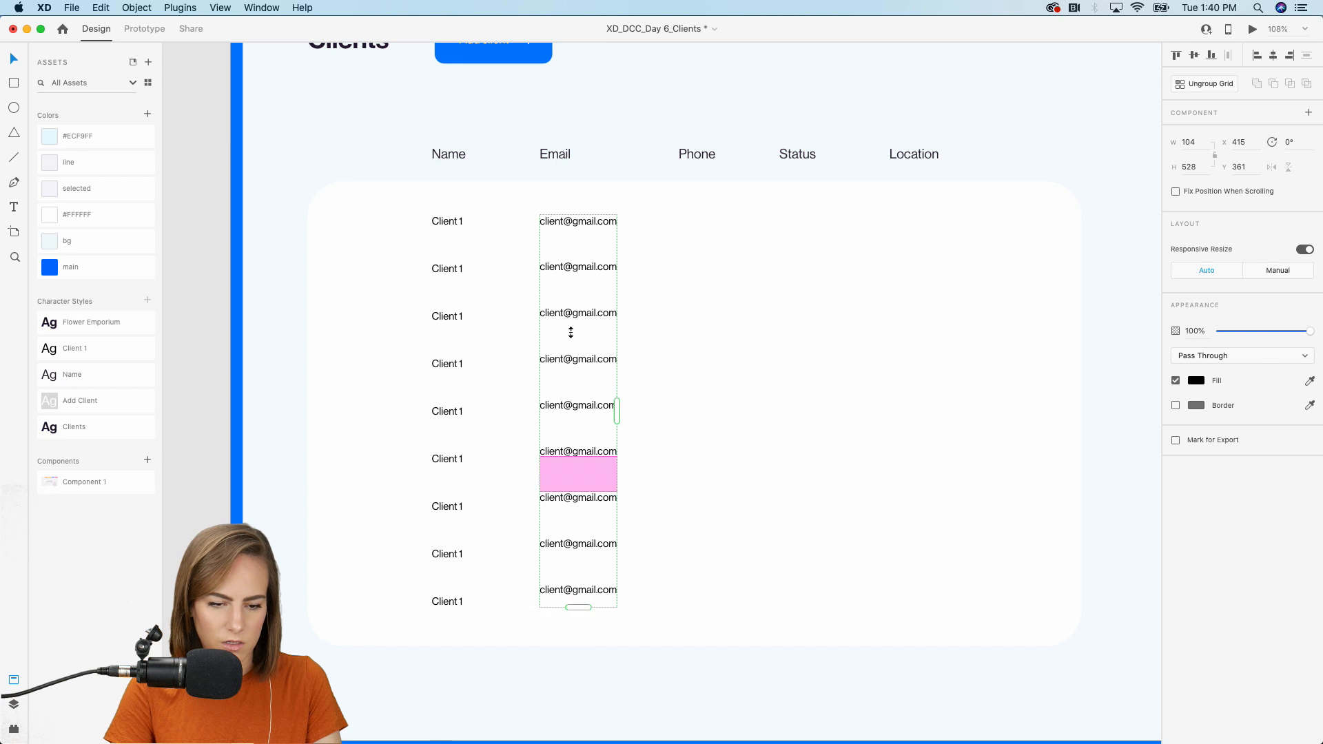
left_click_drag(563, 233, 563, 238)
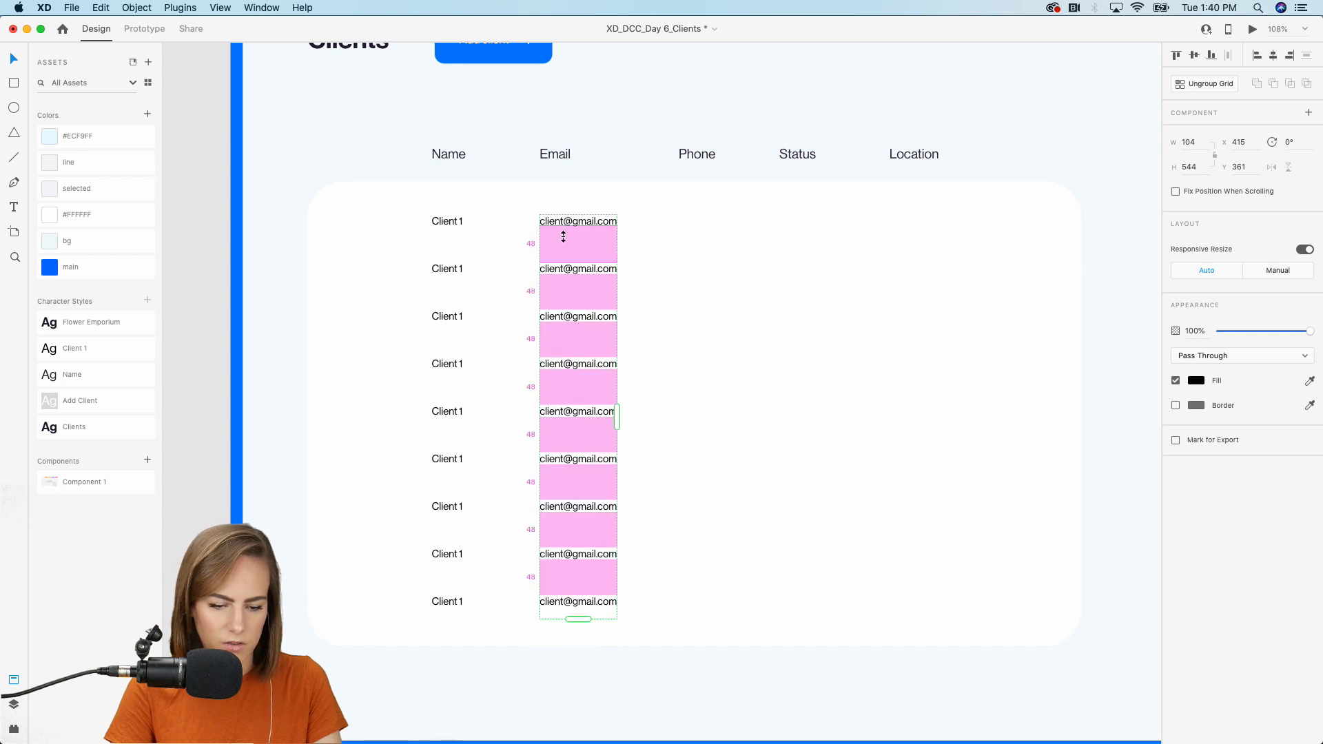
left_click(756, 274)
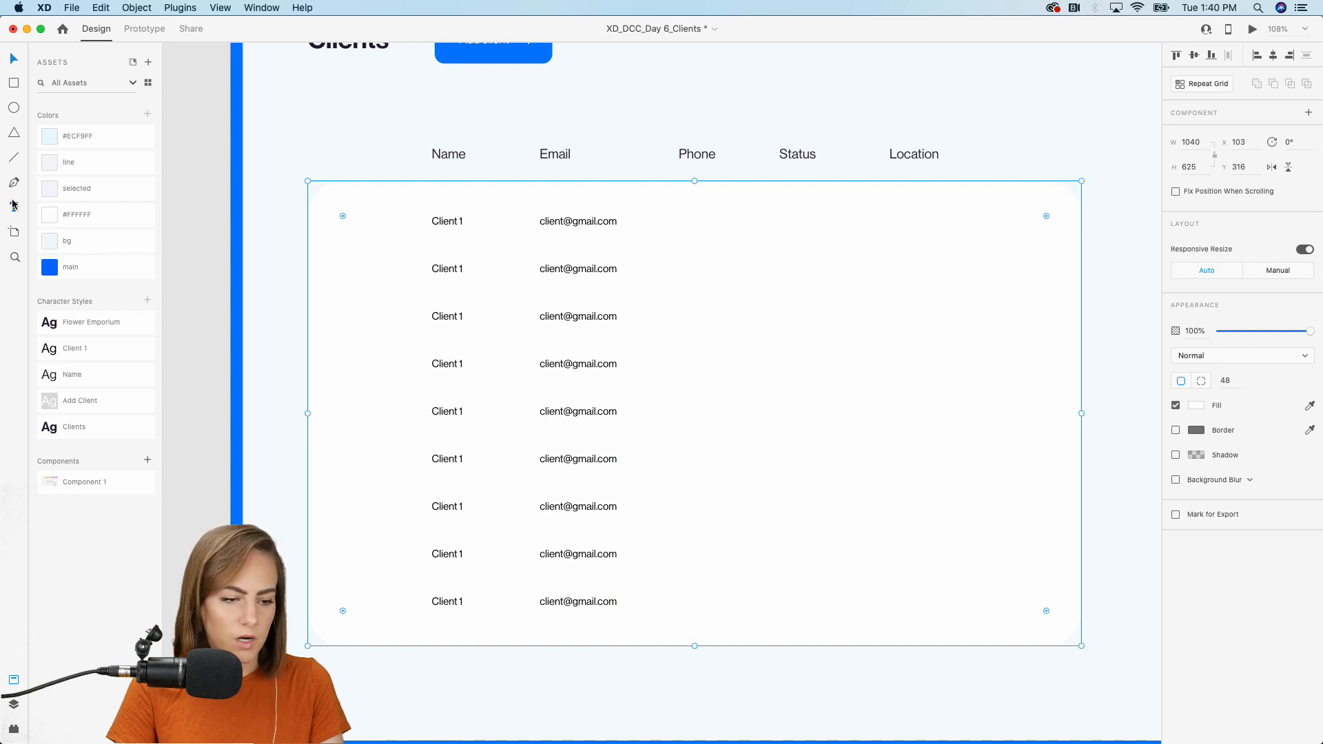
Add an auto-width '800-1234' phone number in Client 1 style on the first row.
left_click_drag(699, 249, 870, 326)
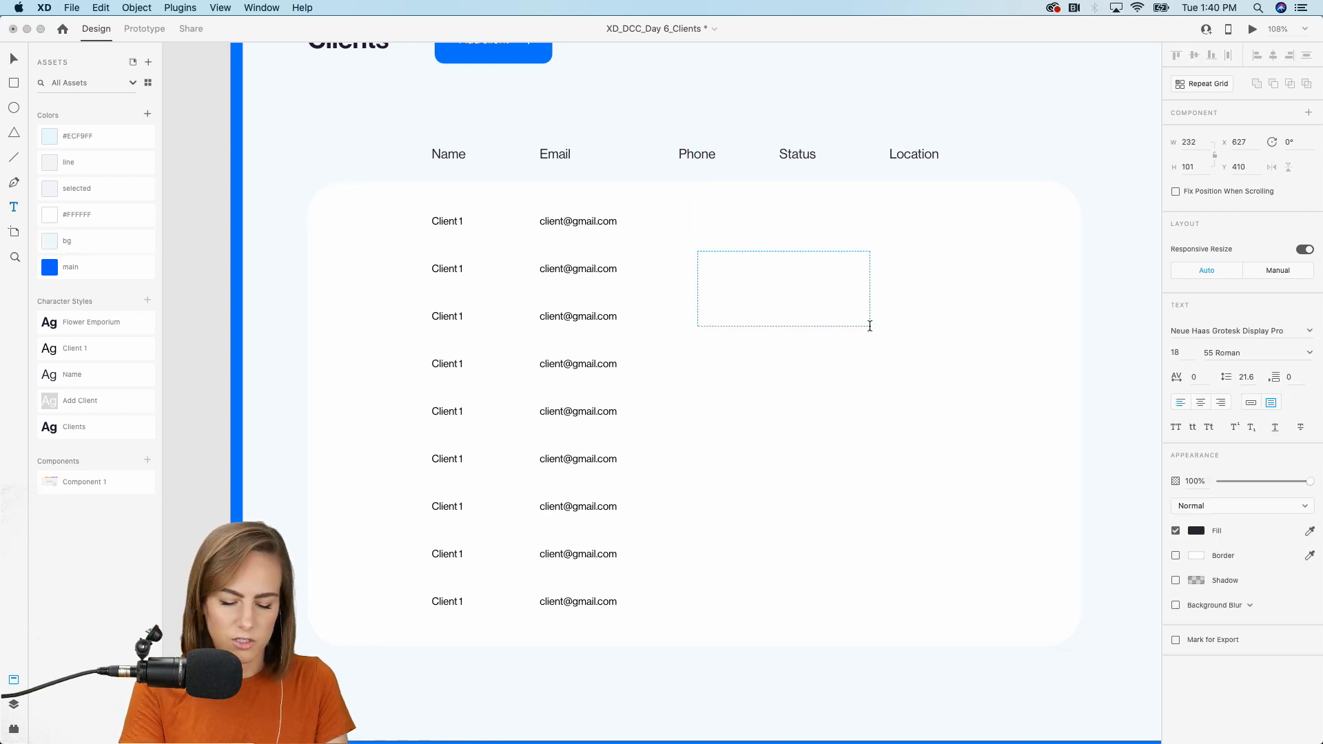
type("0")
key("BackSpace")
type("800-1234")
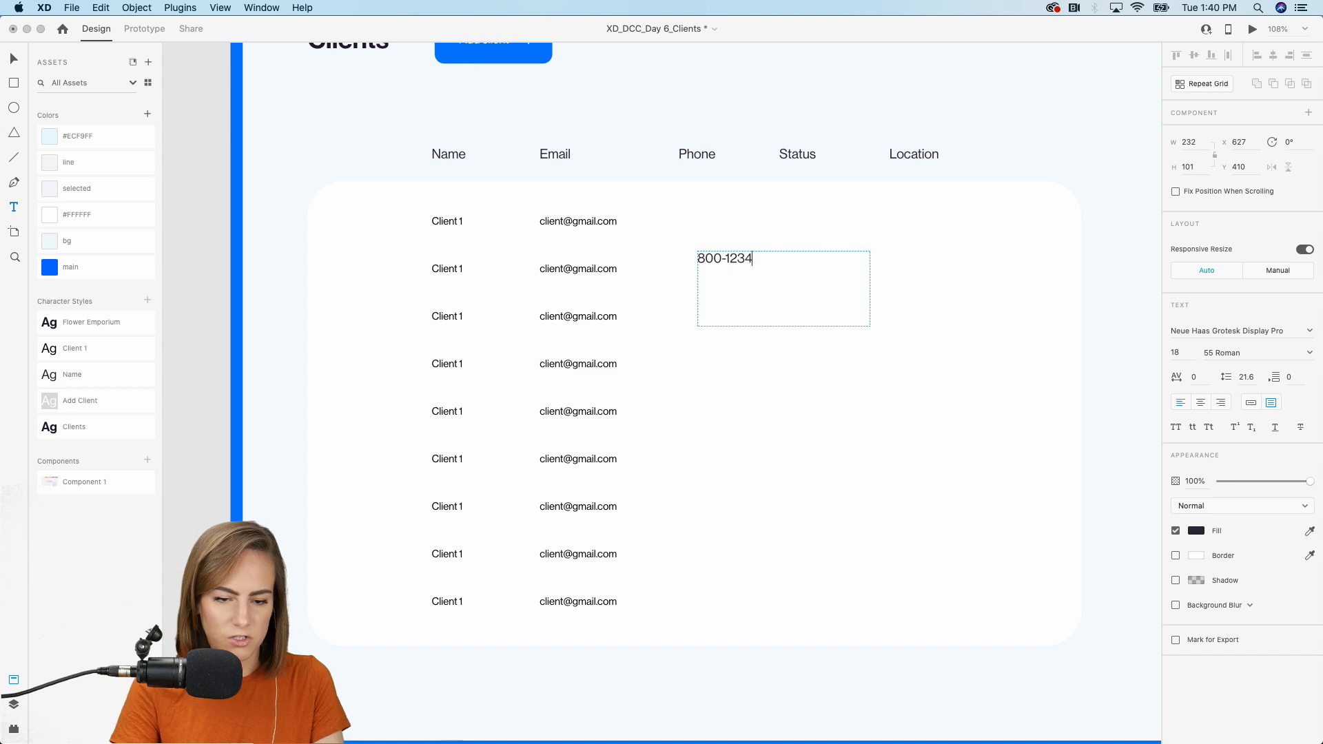
key("Escape")
left_click(1251, 404)
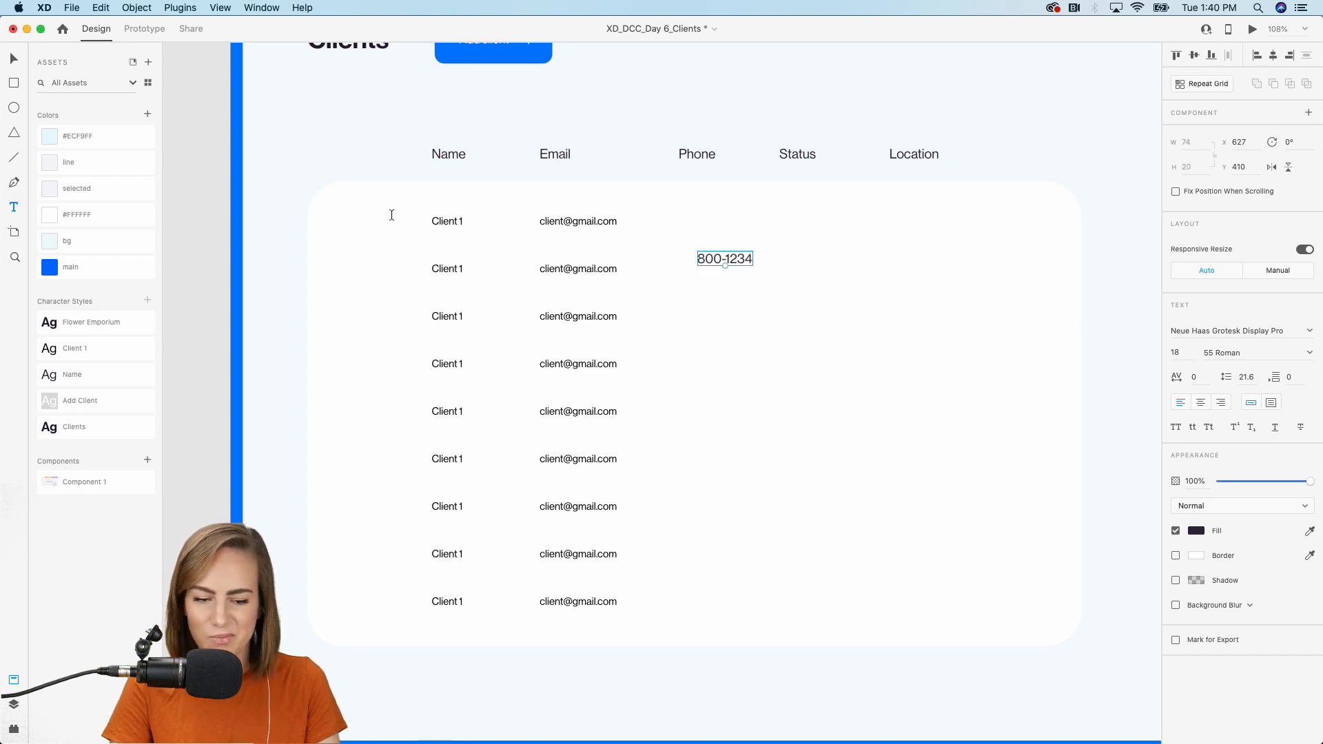
left_click(80, 354)
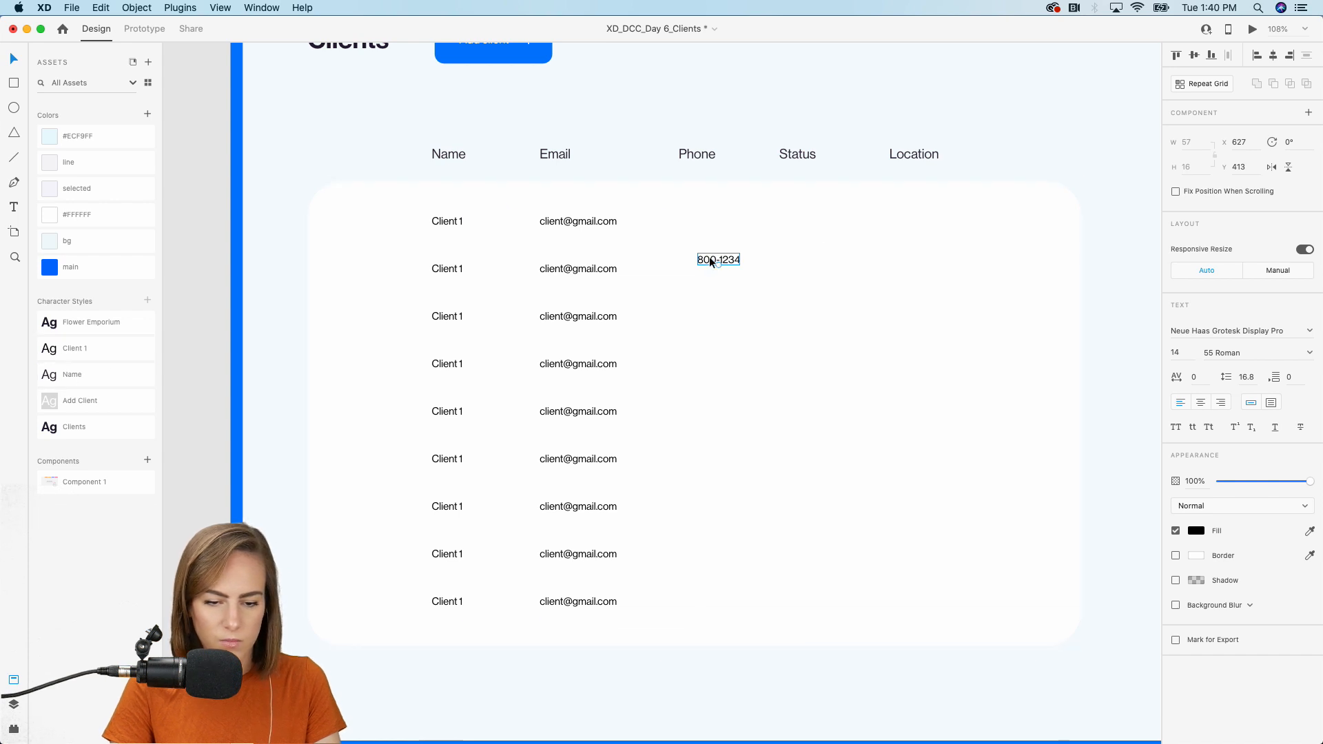
left_click_drag(690, 221, 694, 217)
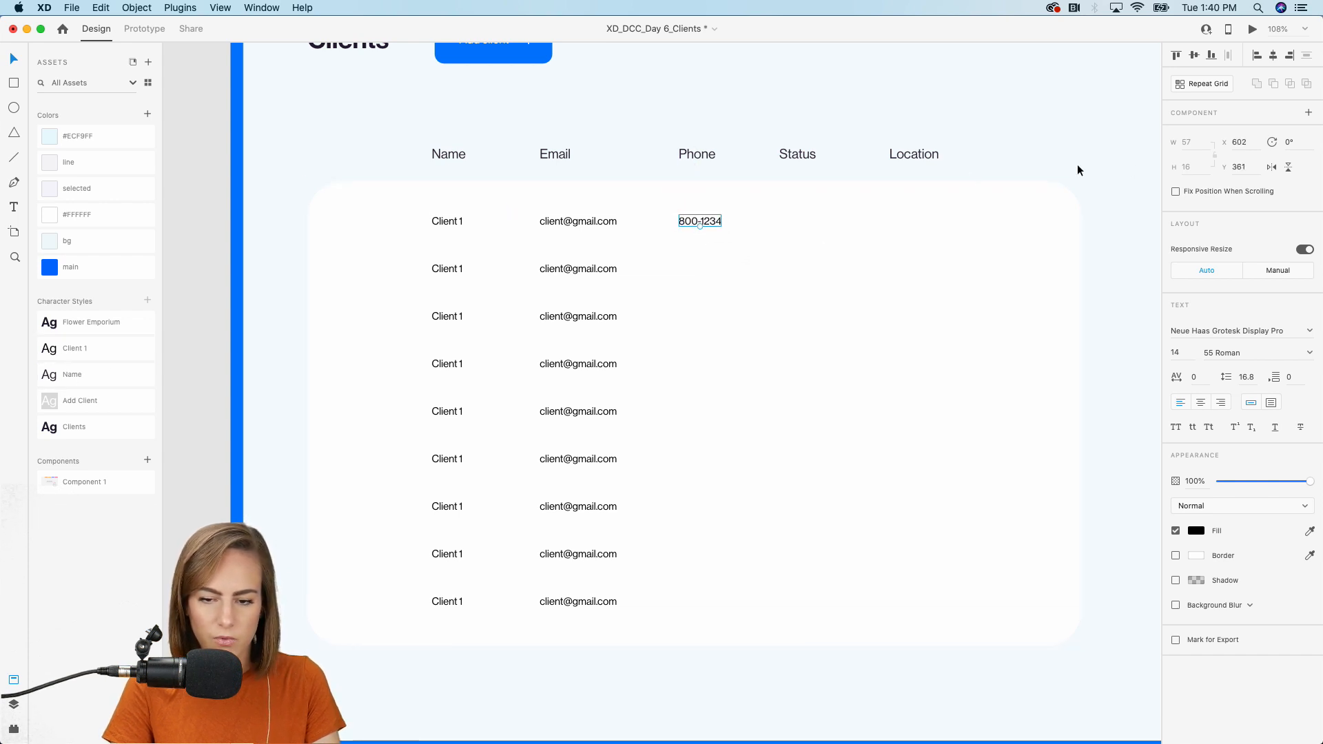
Set the Name, Email, Phone, Status and Location headers to 48% opacity.
left_click(899, 158)
left_click(785, 157, "shift")
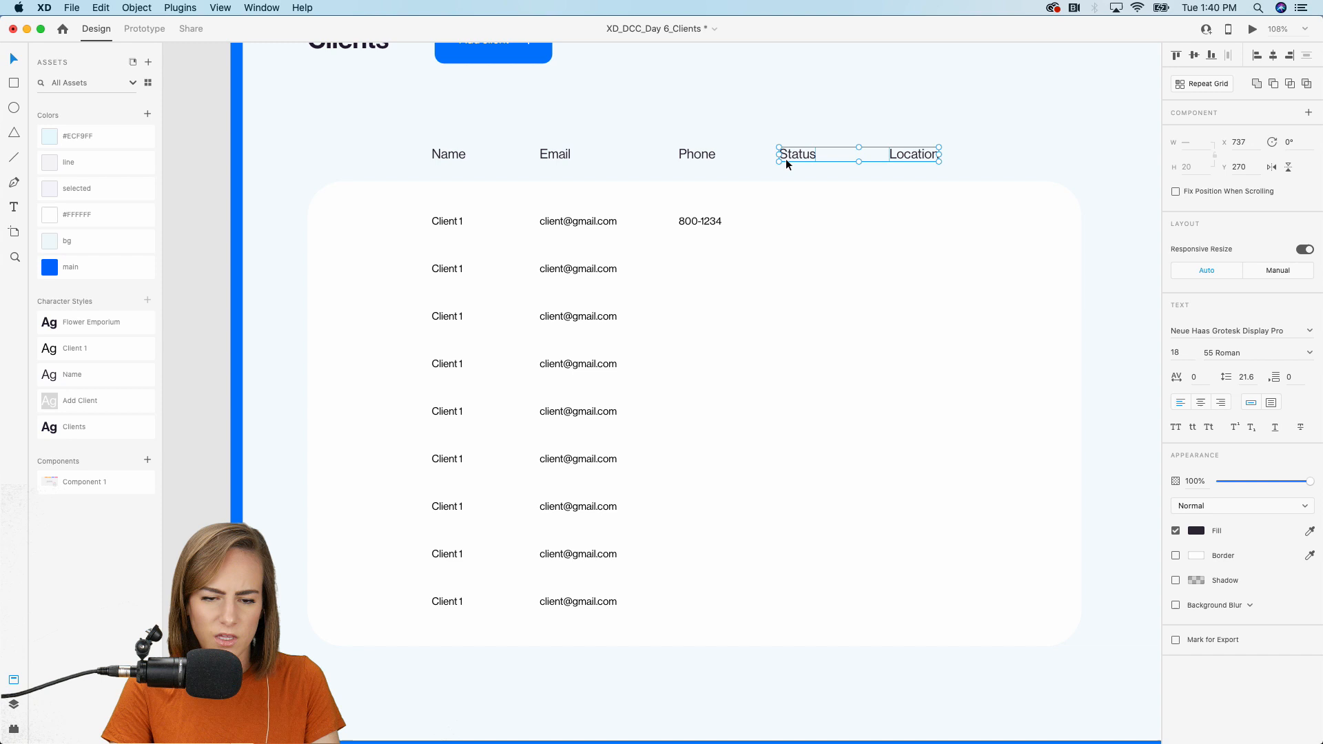
left_click(681, 154, "shift")
left_click(555, 156, "shift")
left_click(454, 153, "shift")
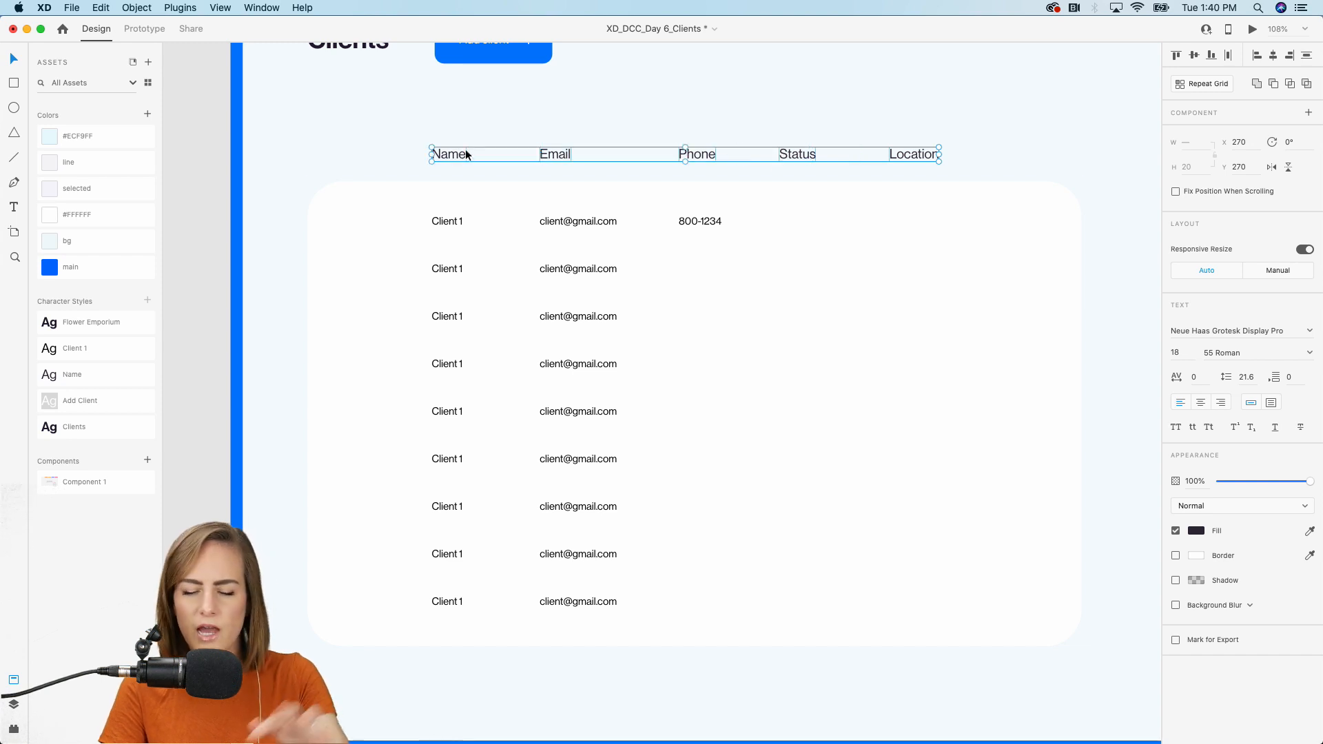
left_click_drag(1265, 481, 1265, 486)
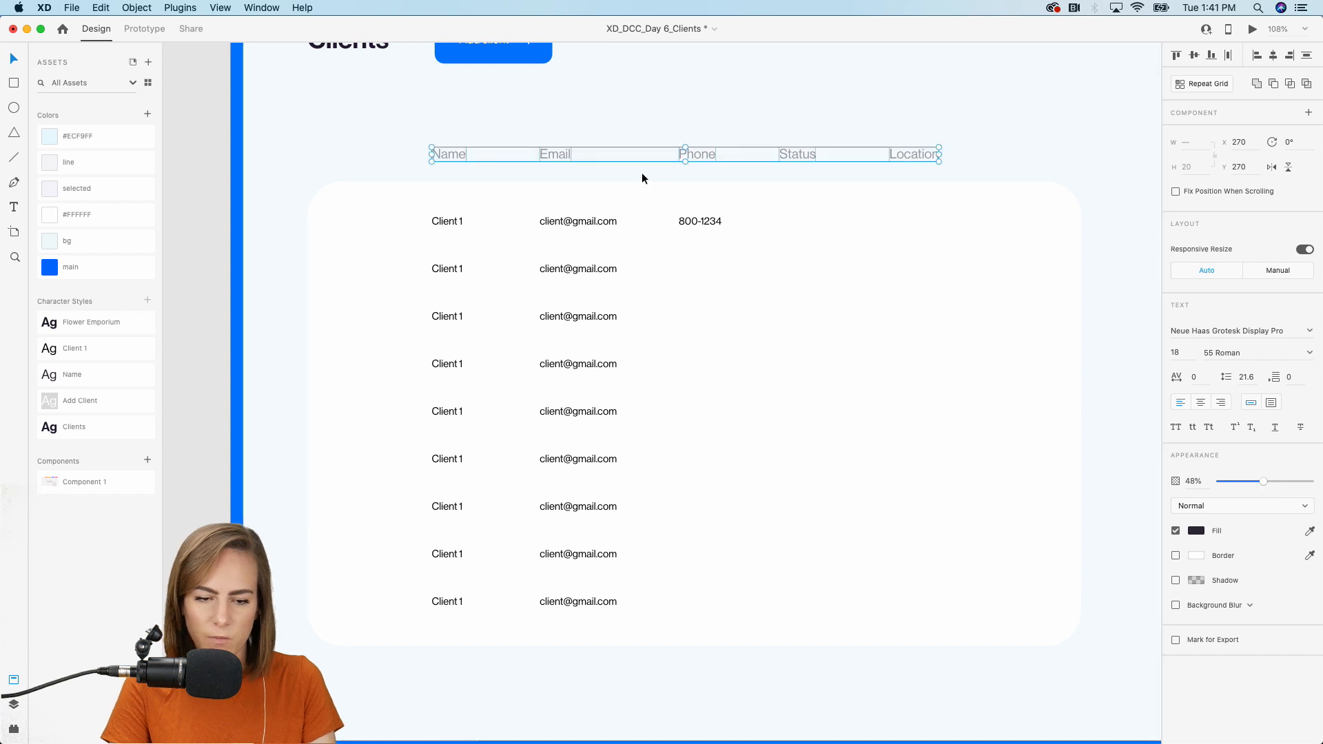
Repeat the 800-1234 phone number down all nine rows.
left_click(699, 222)
left_click(1205, 82)
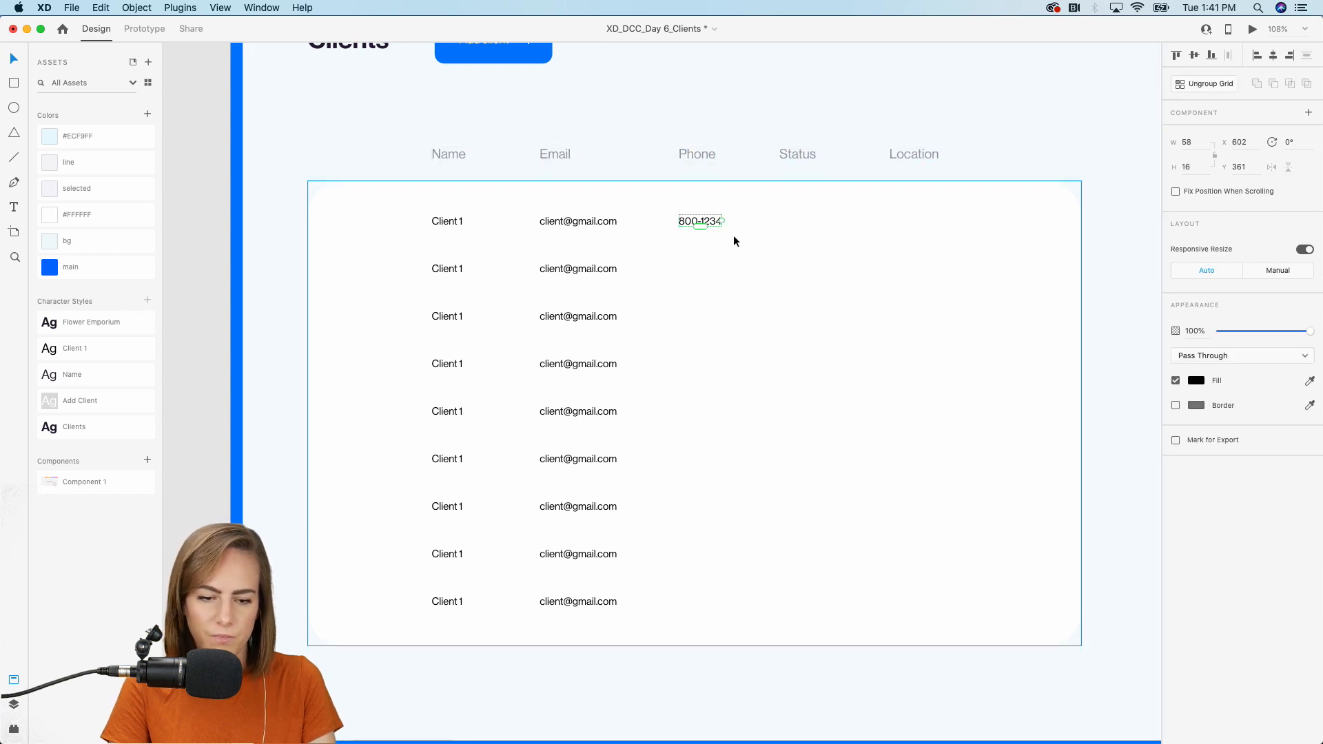
mouse_move(699, 229)
left_mouse_down()
mouse_move(697, 320)
mouse_move(693, 233)
mouse_move(693, 251)
left_mouse_up()
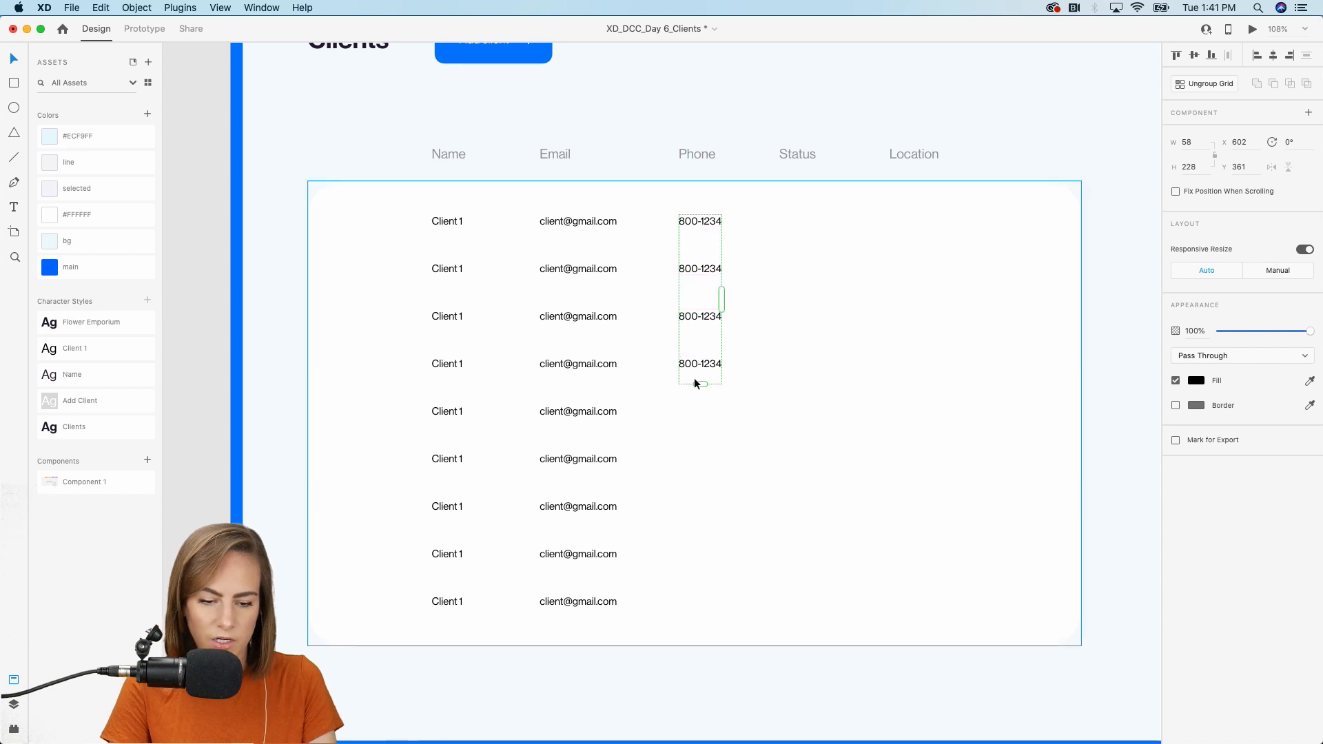
left_click_drag(699, 384, 702, 617)
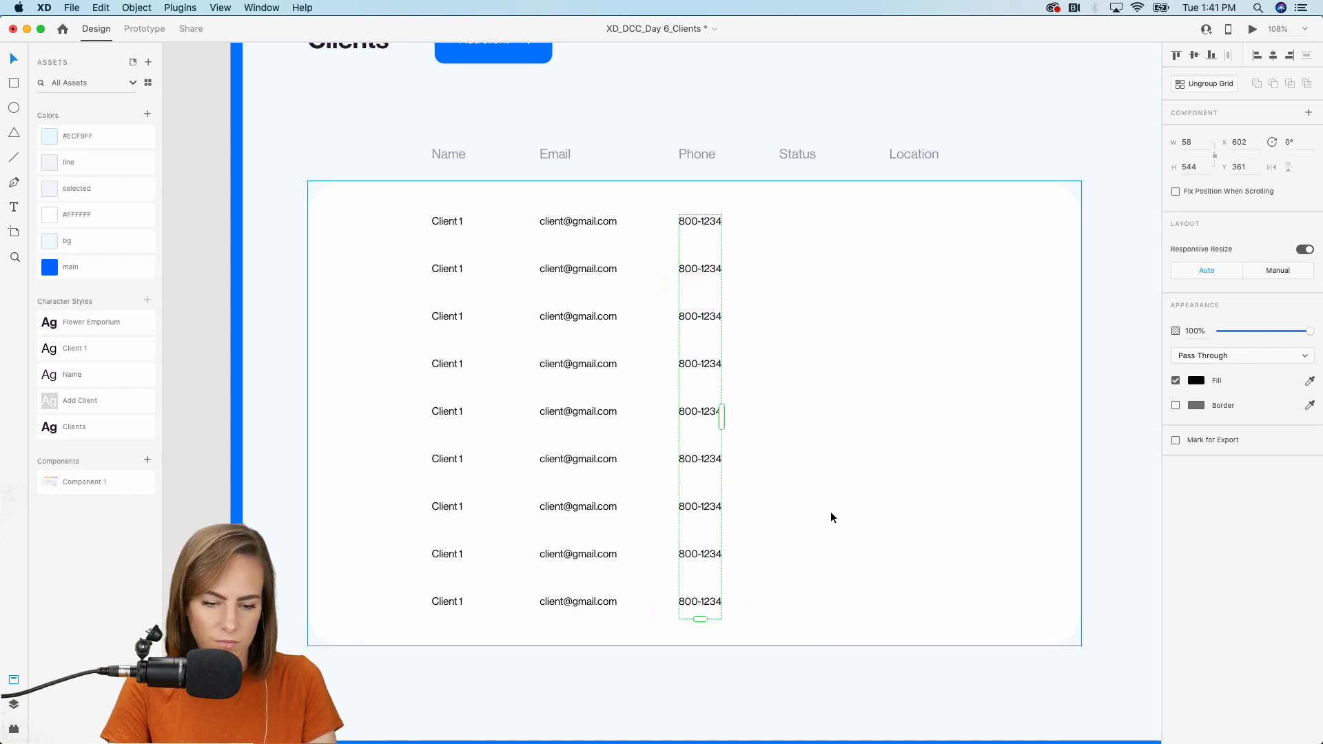
left_click(857, 492)
left_click(226, 157)
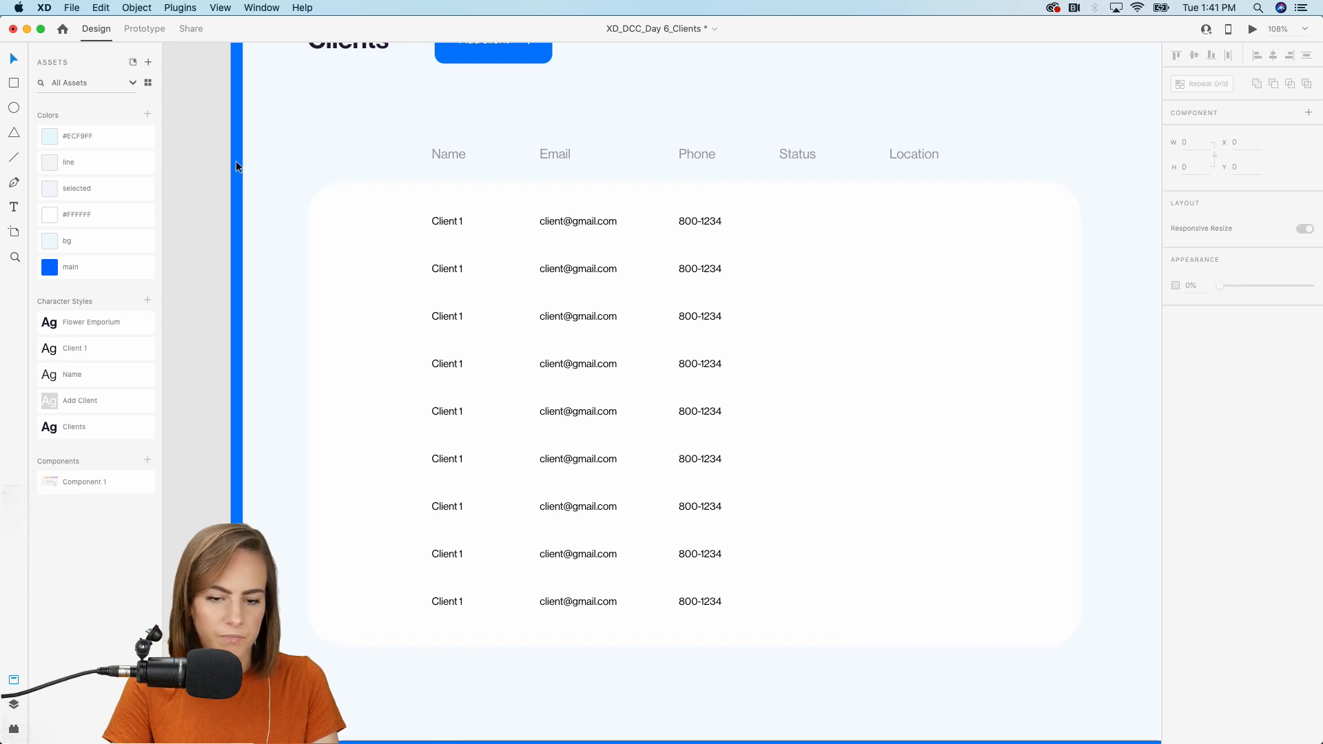
Draw a borderless 48 × 48 #ECF9FF square left of the first Client 1 row.
scroll(820, 387, "left", 5)
scroll(820, 387, "up", 2)
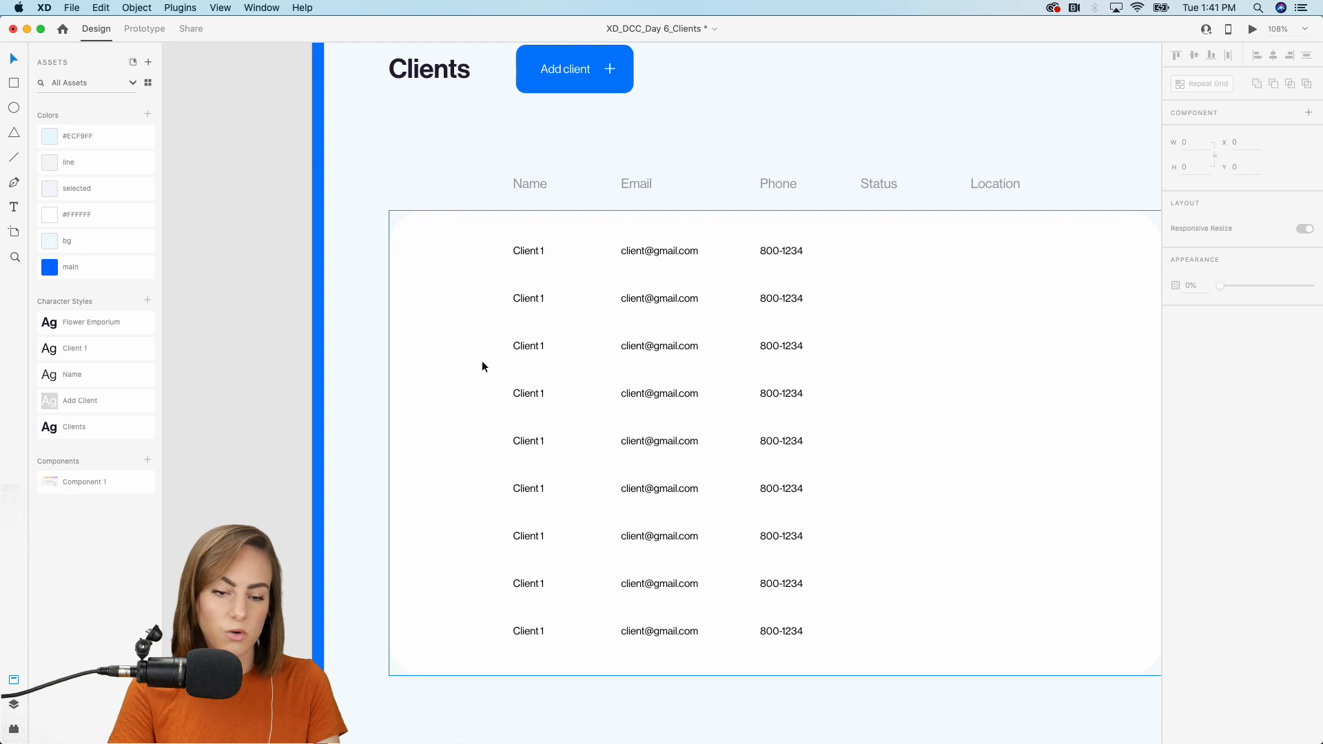
scroll(428, 265, "up", 5)
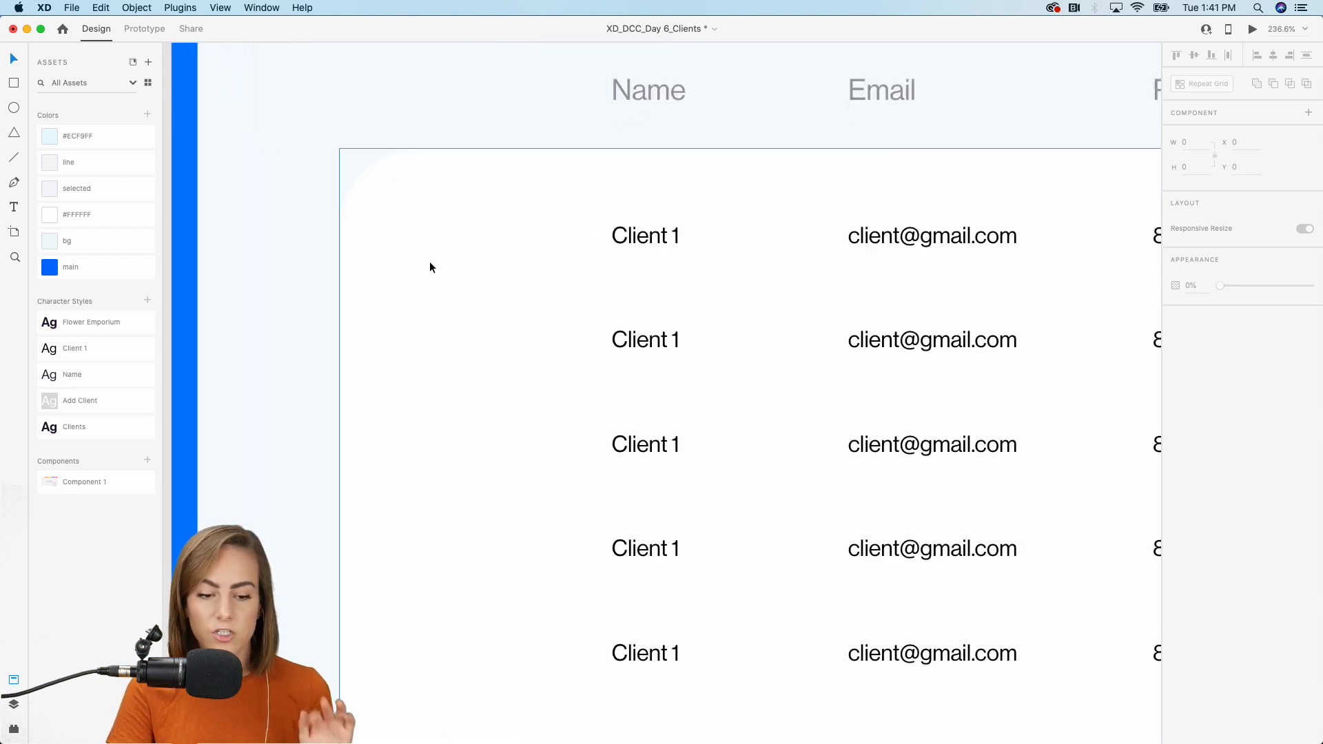
left_click(14, 83)
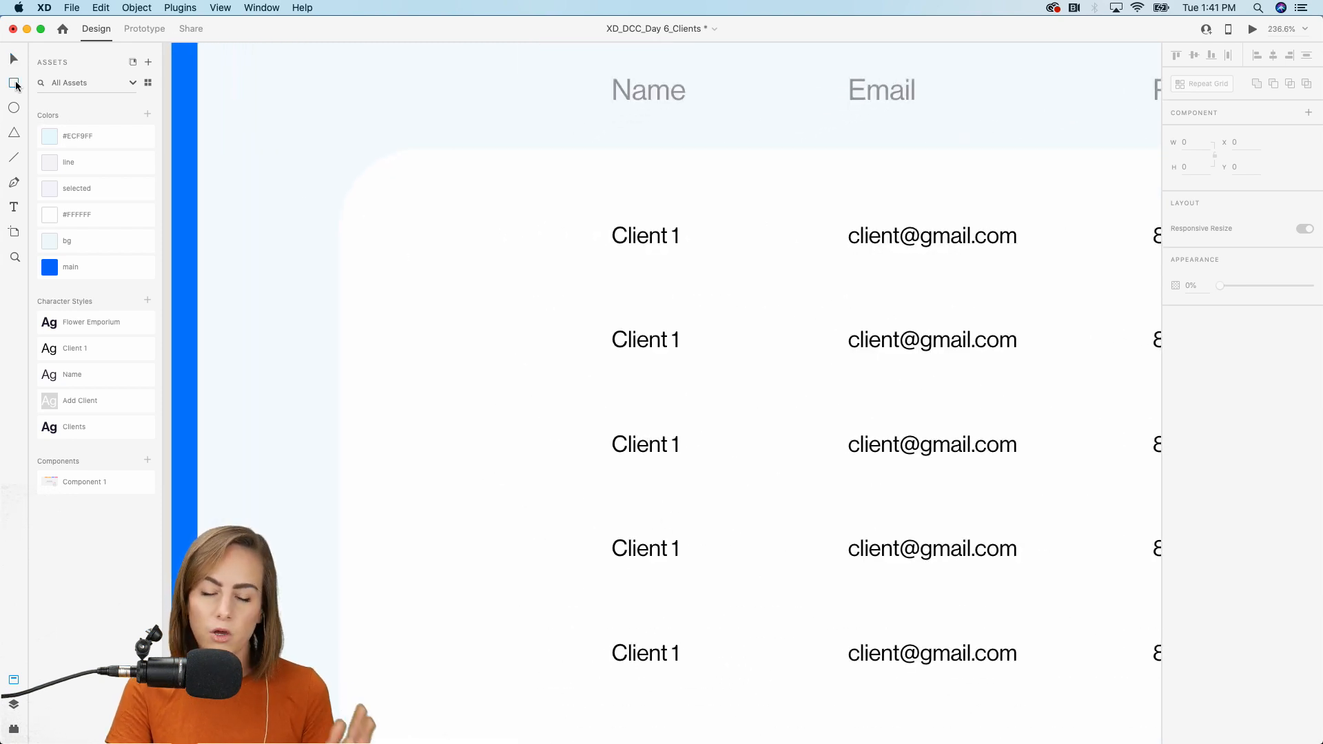
left_click_drag(410, 206, 486, 284)
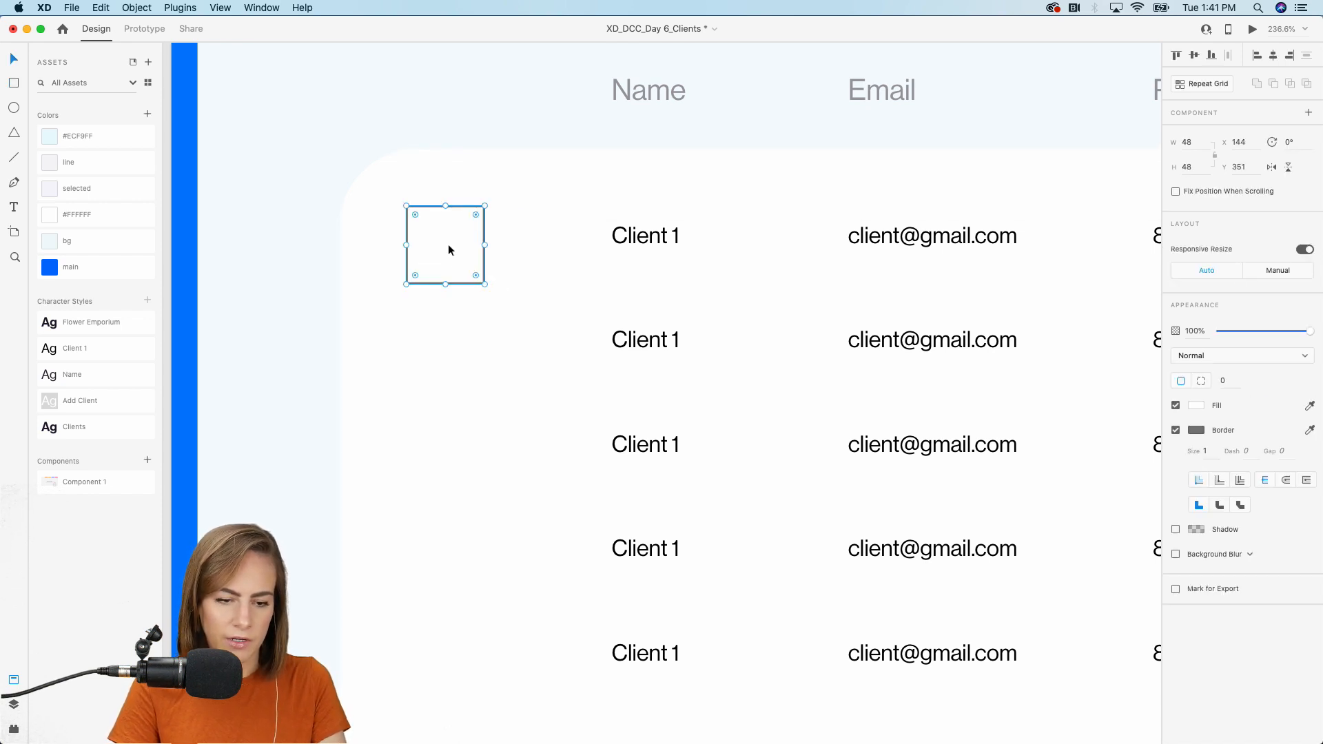
left_click_drag(466, 247, 476, 214)
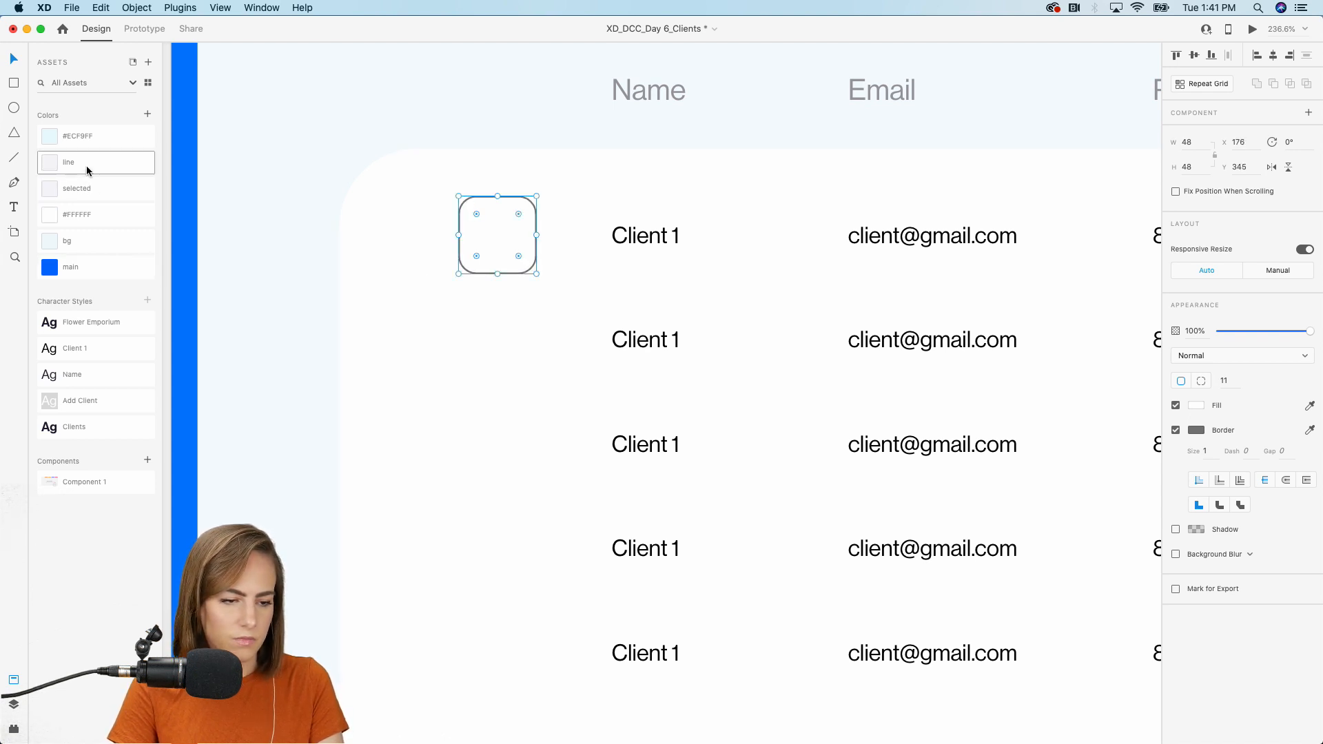
left_click(84, 138)
left_click(1176, 430)
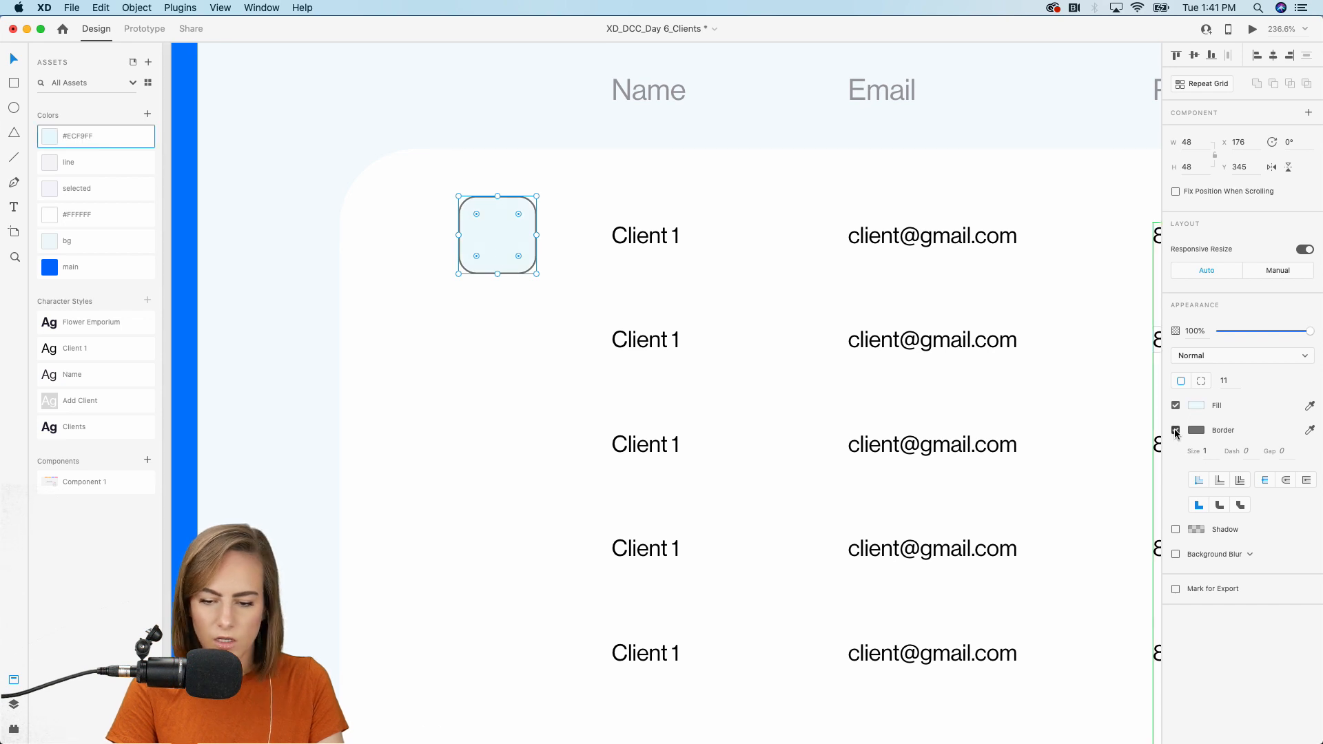
scroll(532, 342, "down", 3)
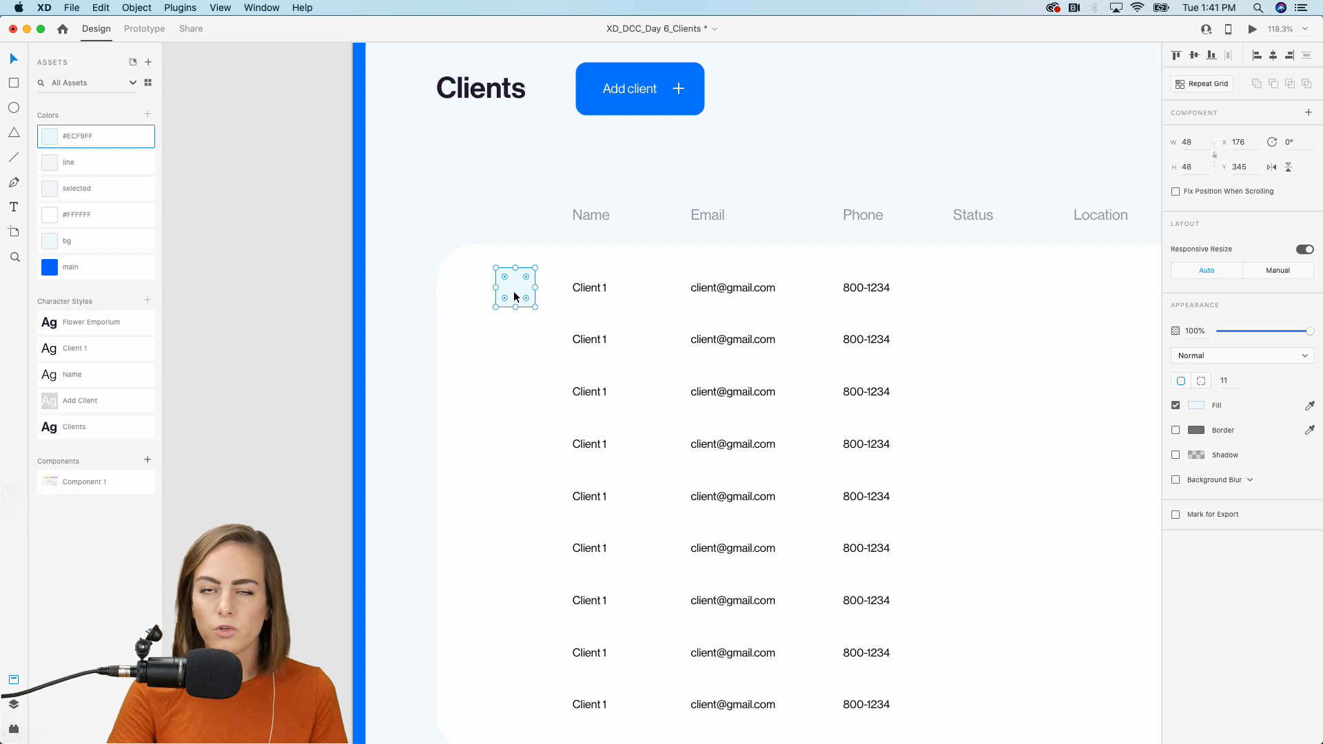
Repeat the square down all nine client rows with tightened spacing.
left_click(1210, 84)
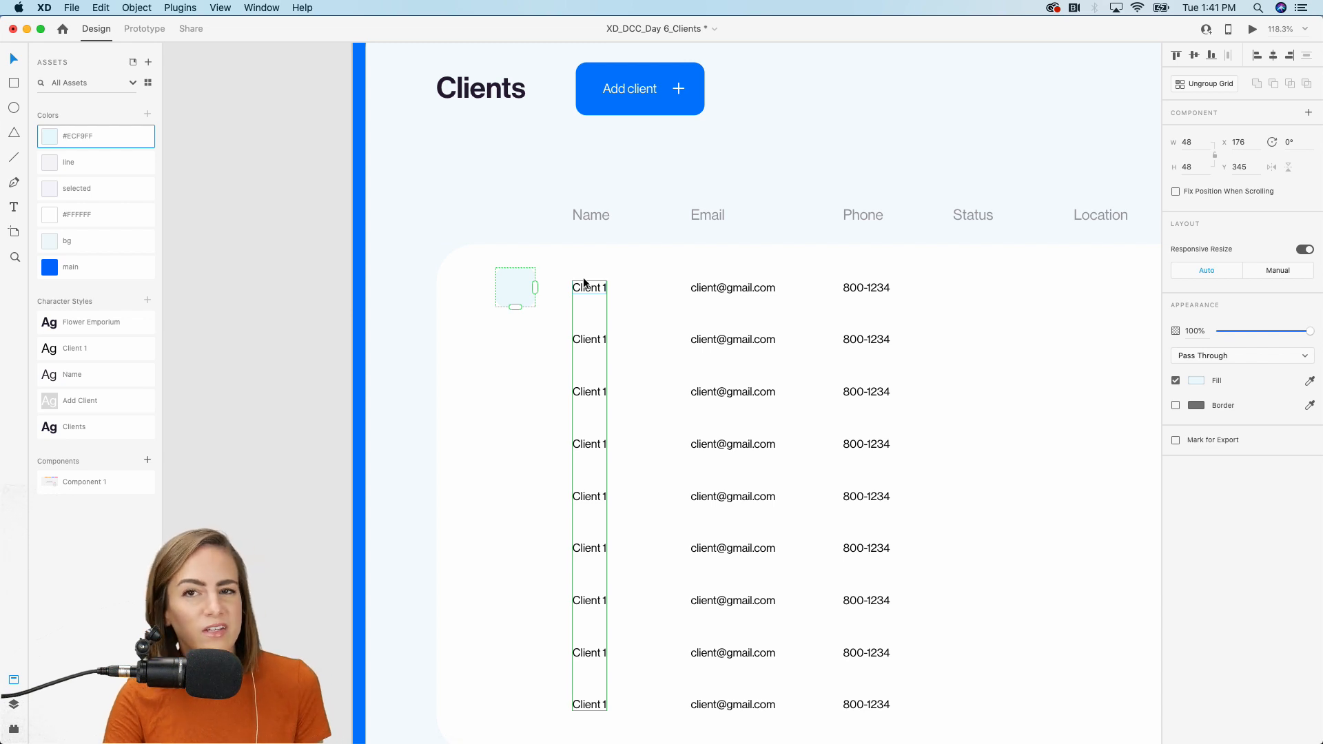
scroll(584, 280, "down", 3)
left_click_drag(538, 225, 528, 597)
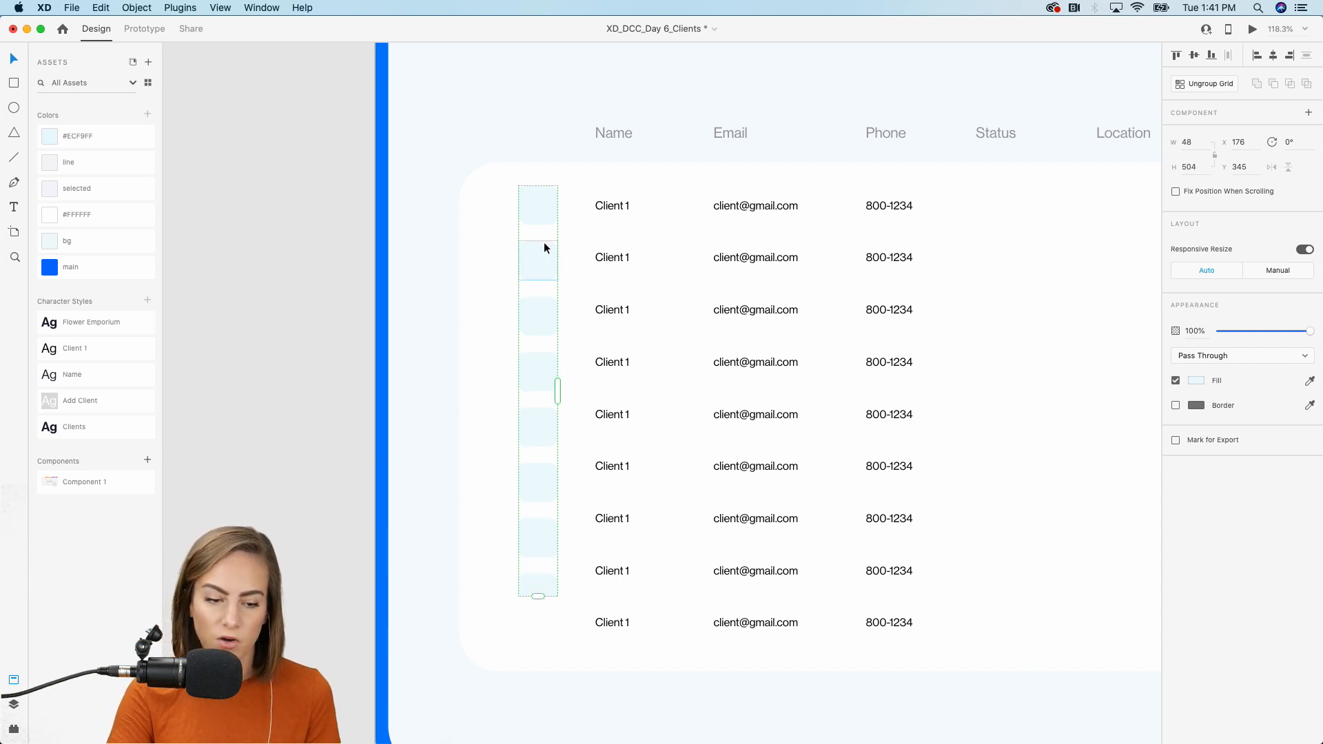
left_click_drag(543, 234, 544, 231)
left_click_drag(537, 574, 537, 649)
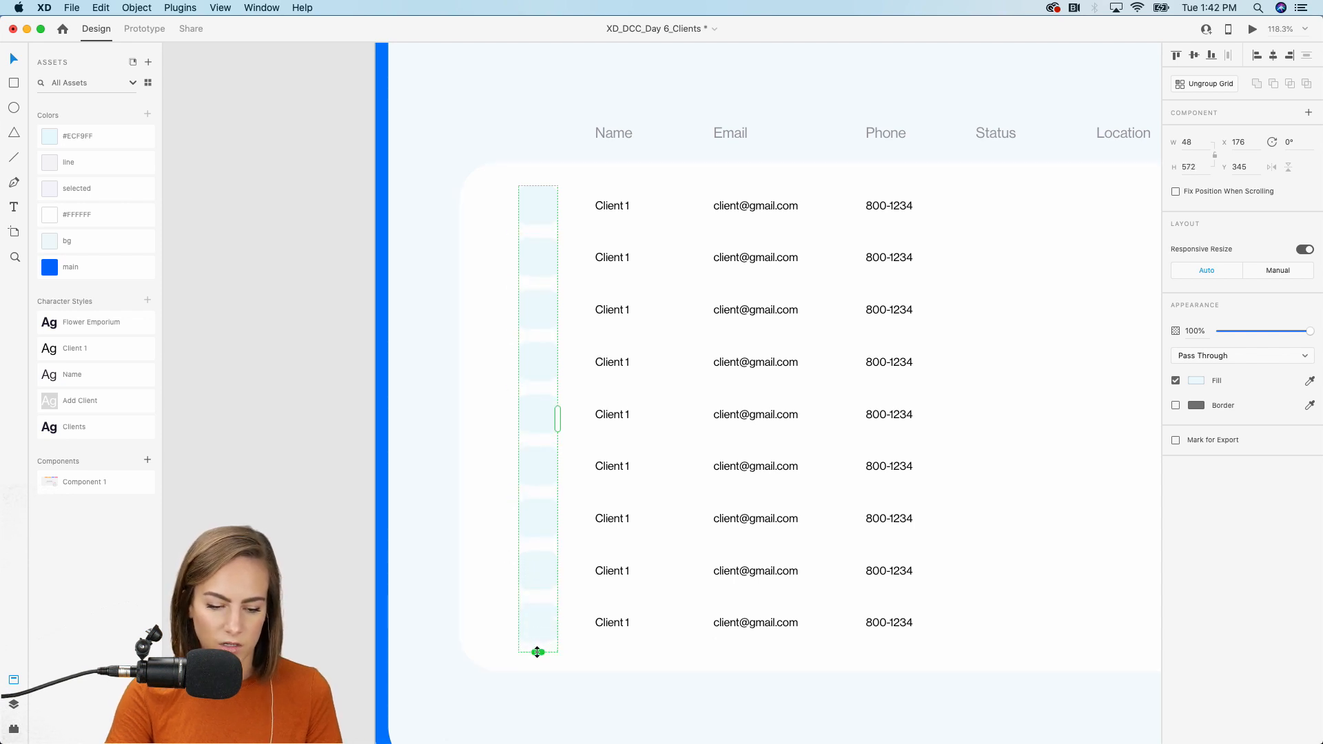
left_click(323, 349)
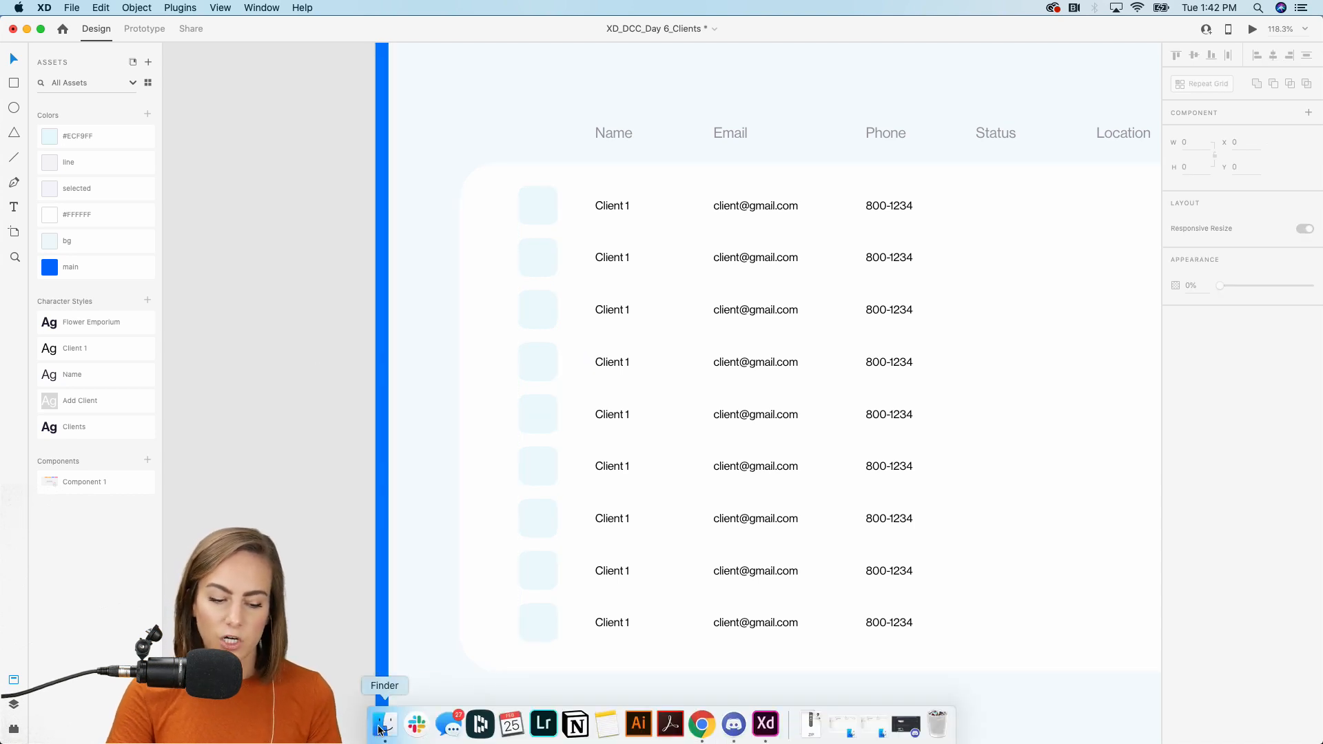
In Finder, open Logos > Colored and select all the coloured logo PNGs.
left_click(378, 723)
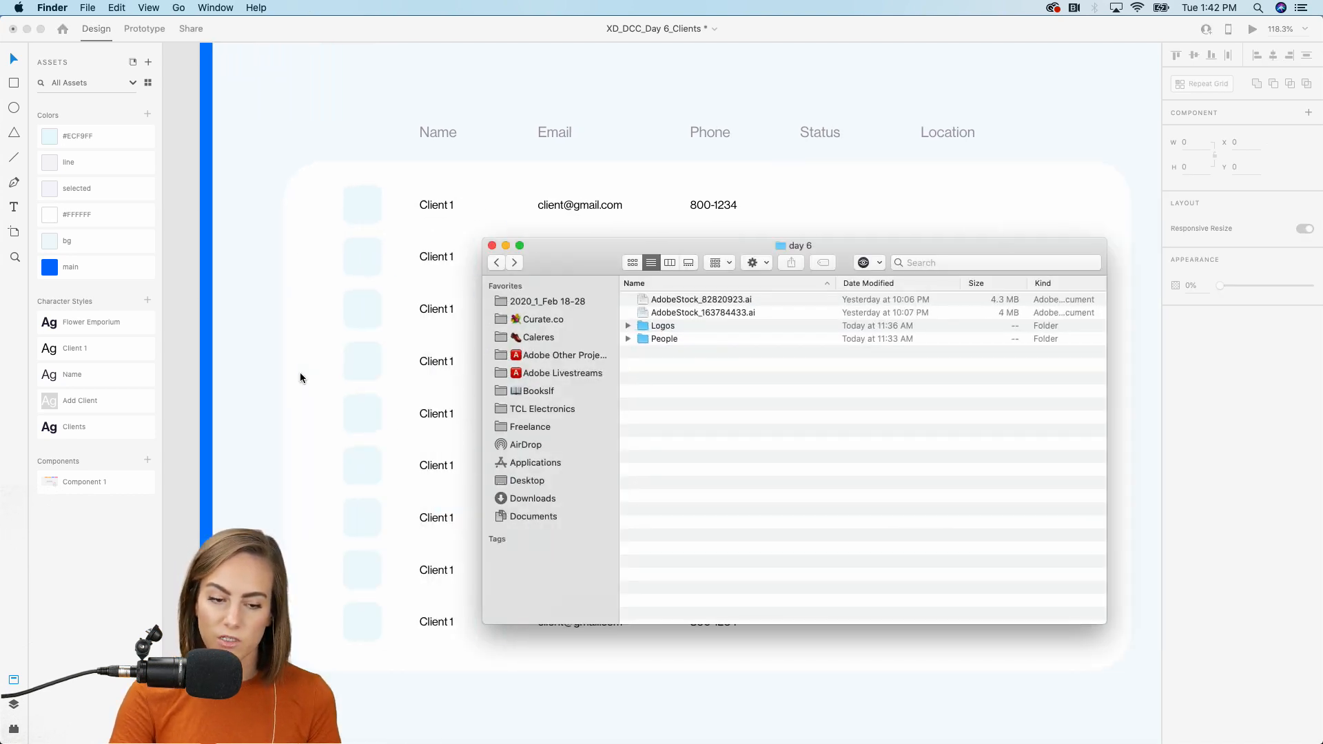
left_click_drag(587, 260, 709, 258)
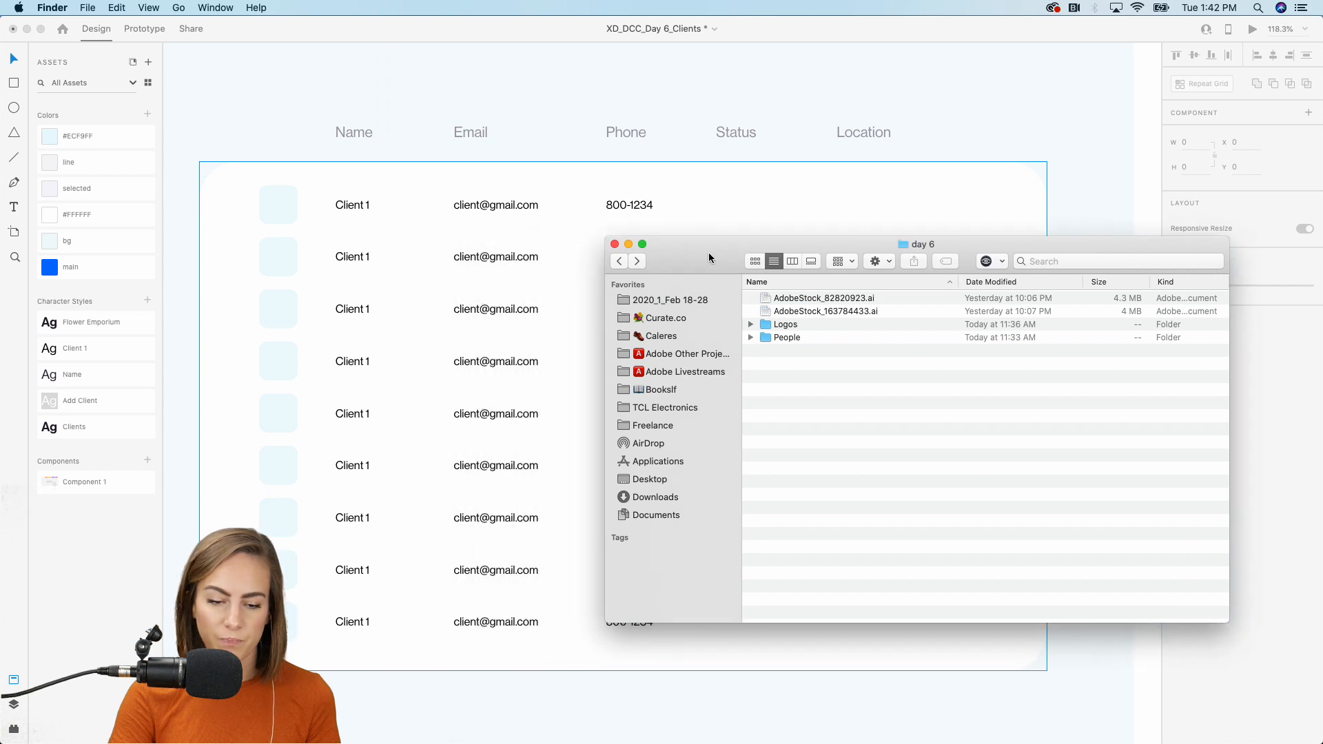
double_click(779, 325)
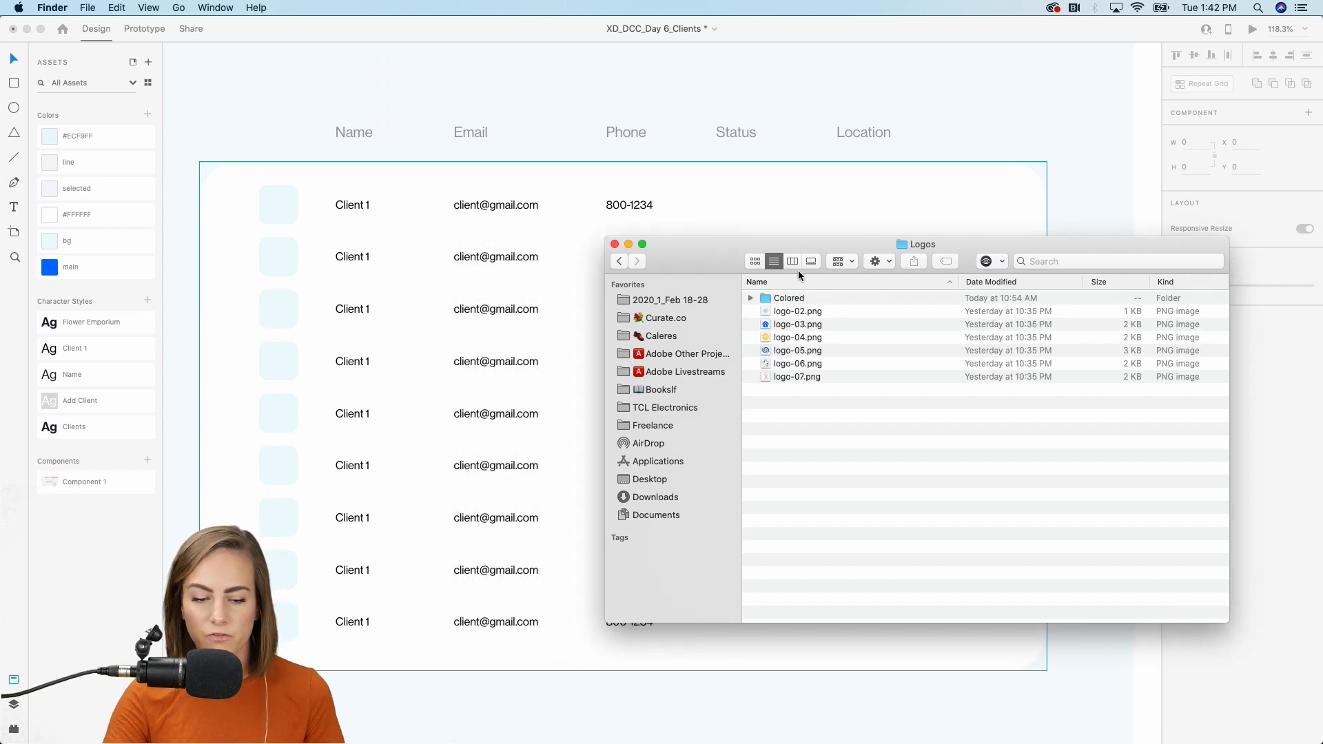
double_click(790, 298)
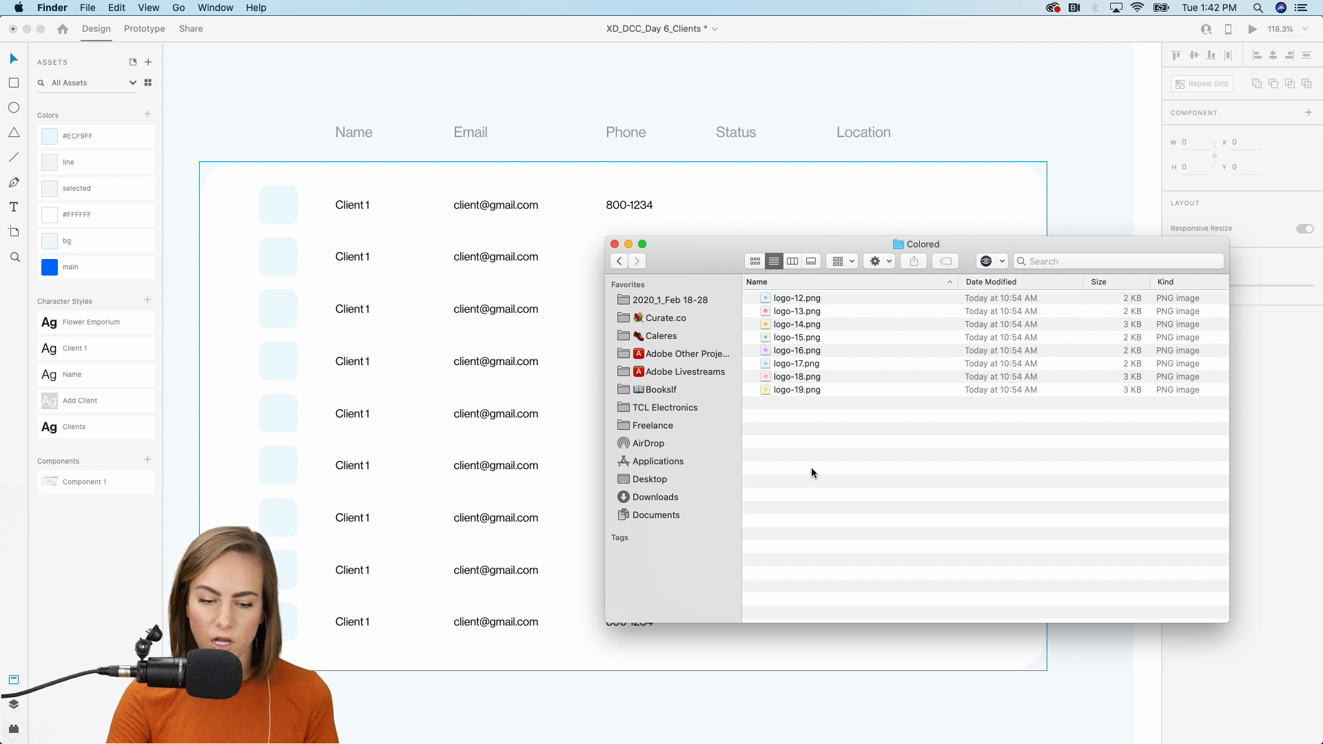
left_click_drag(827, 473, 271, 202)
scroll(272, 202, "left", 5)
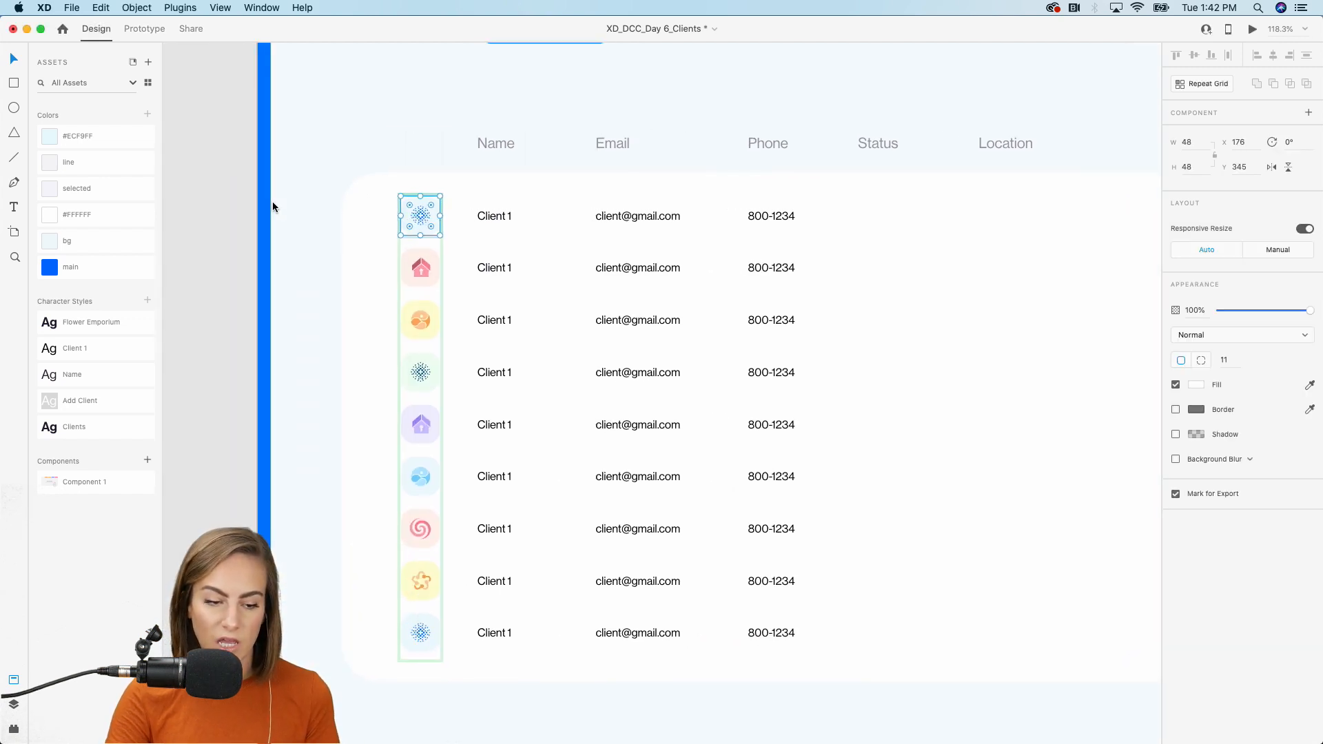
scroll(230, 233, "left", 3)
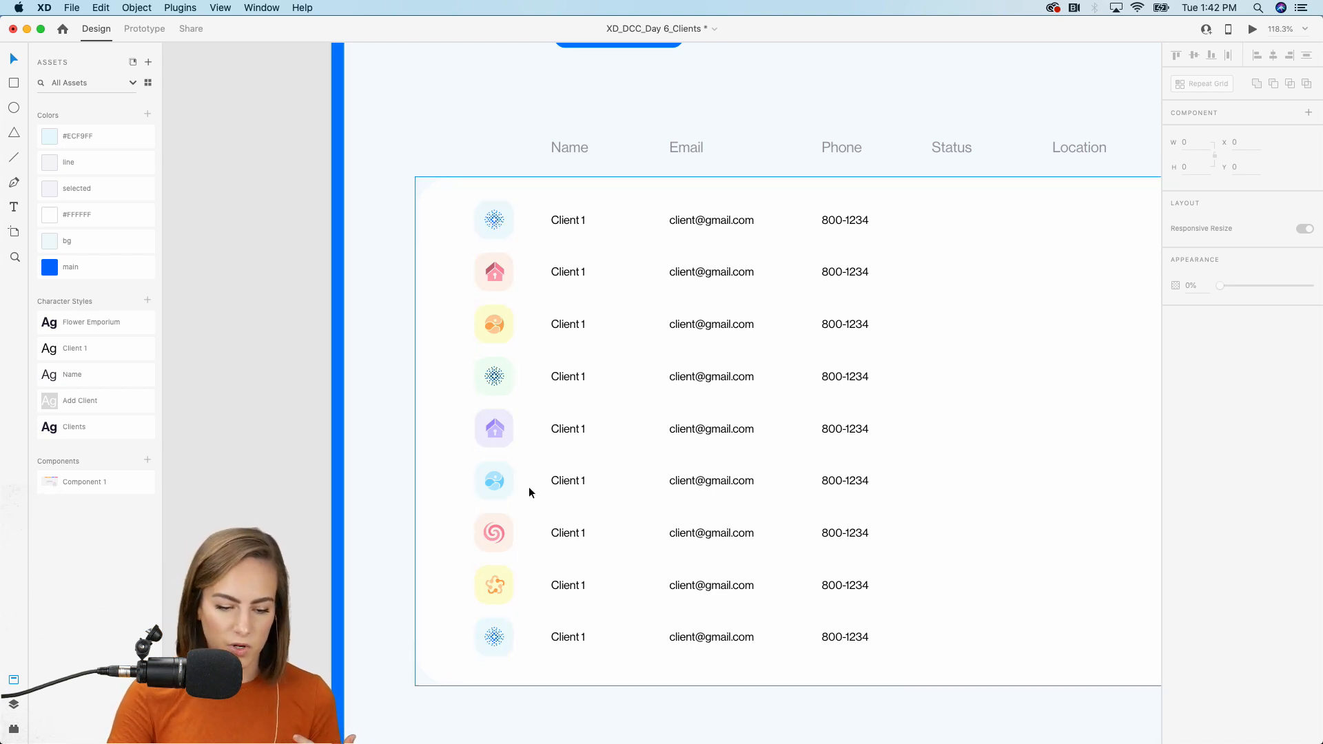
scroll(528, 486, "up", 4)
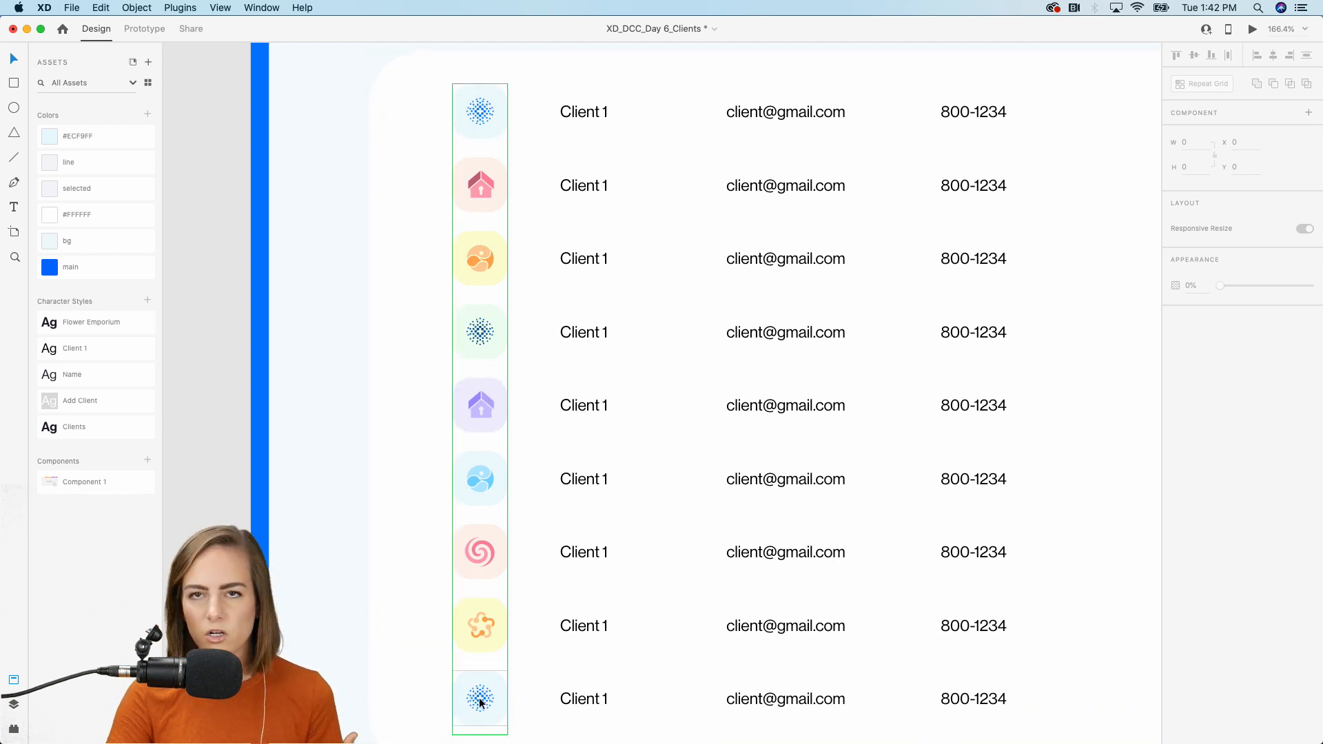
scroll(480, 702, "down", 4)
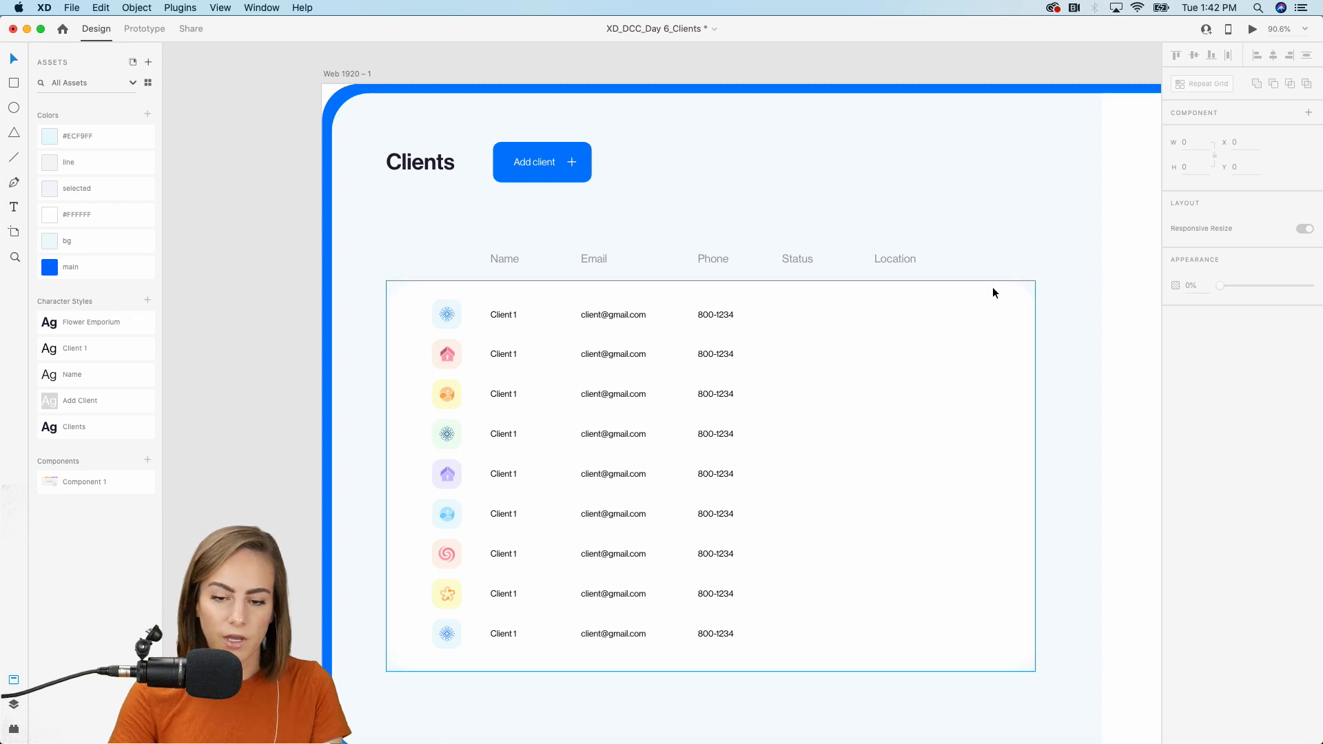
scroll(994, 288, "up", 3)
scroll(992, 287, "up", 5)
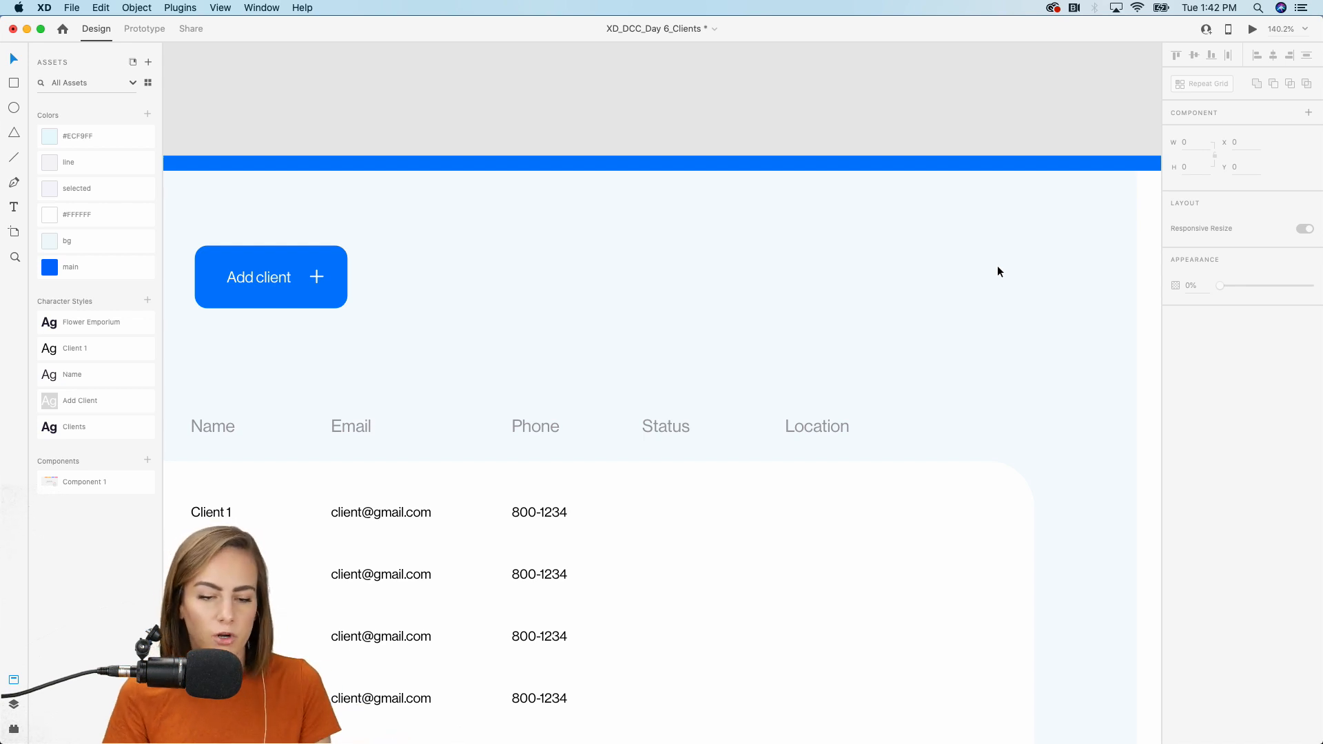
Draw a borderless main-blue 56 × 56 circle at the card's top right.
left_click(13, 108)
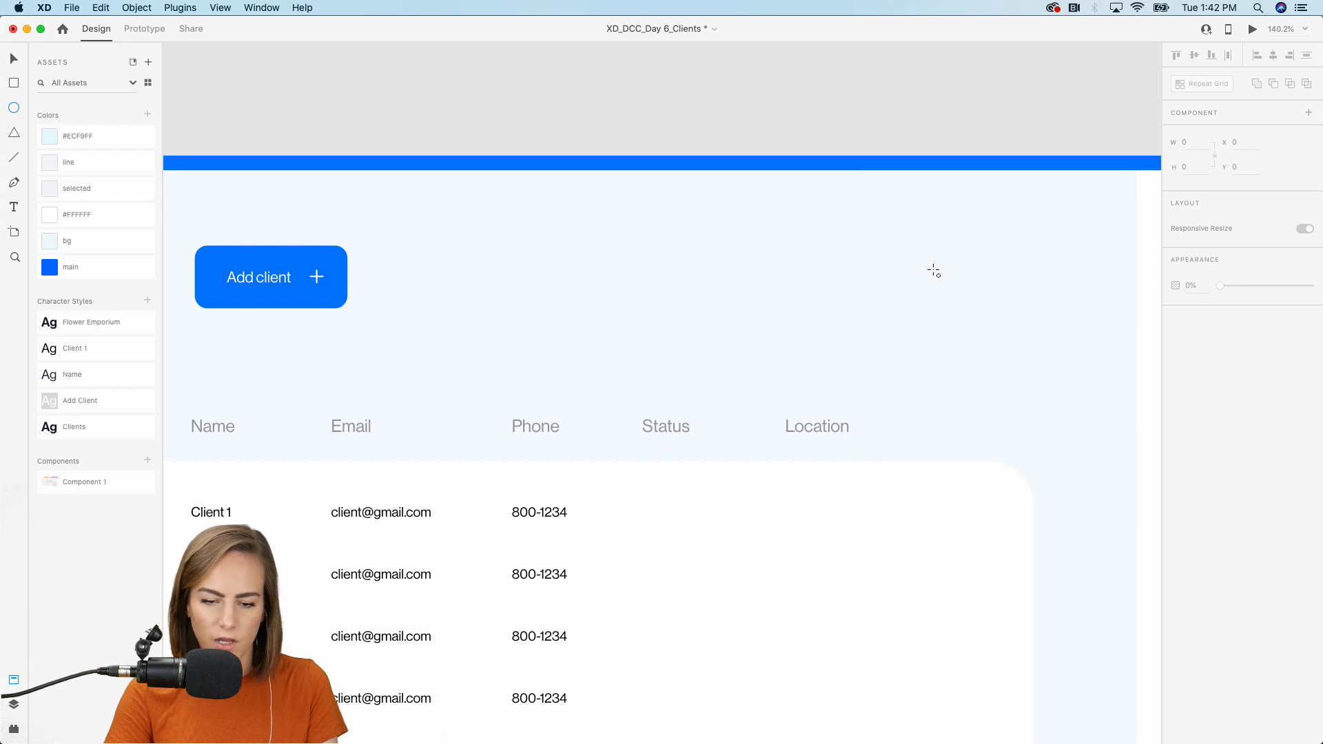
left_click_drag(934, 270, 993, 322)
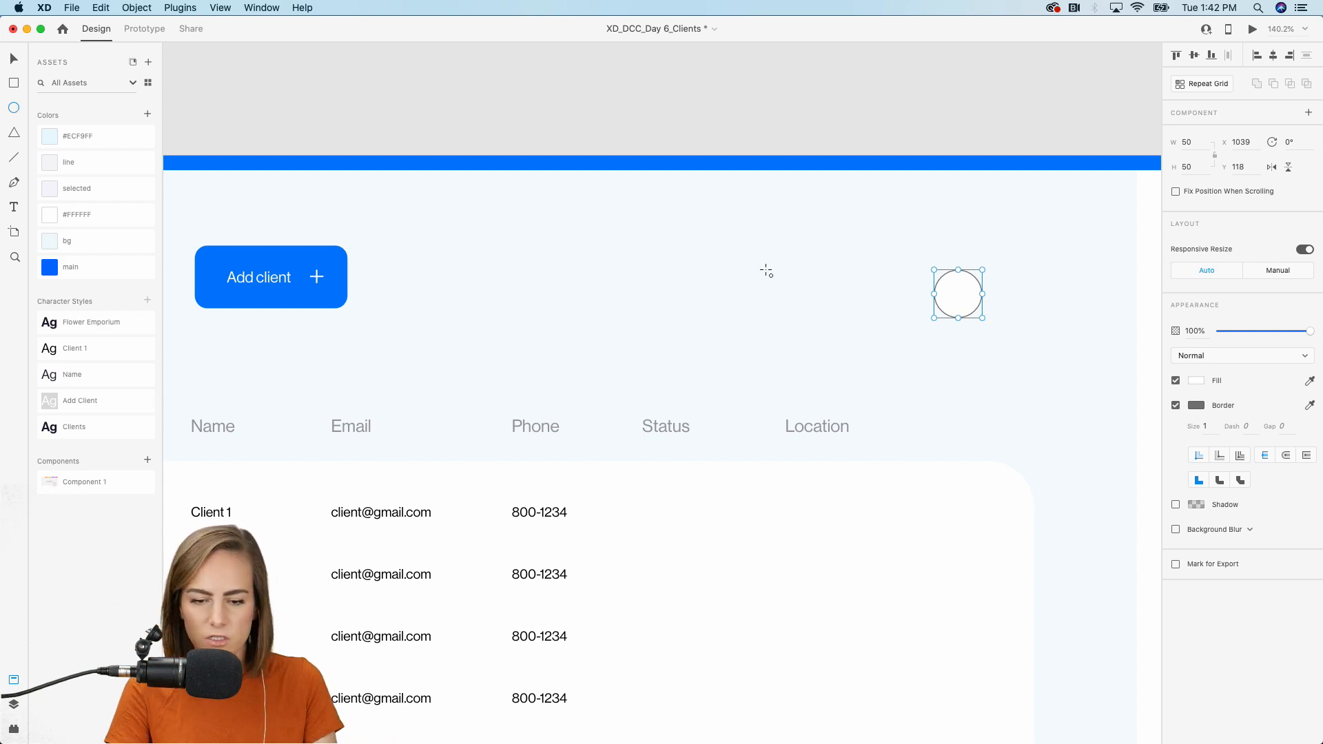
scroll(851, 278, "up", 5)
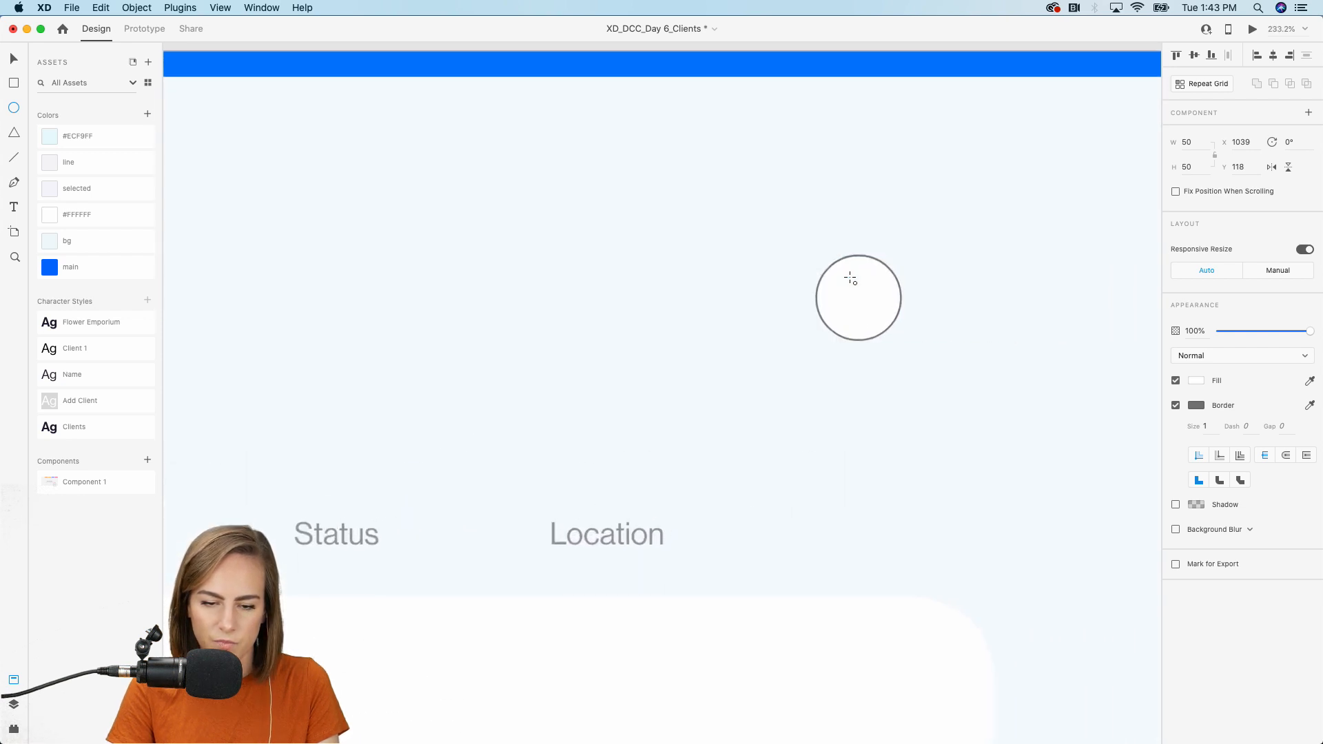
left_click(1175, 405)
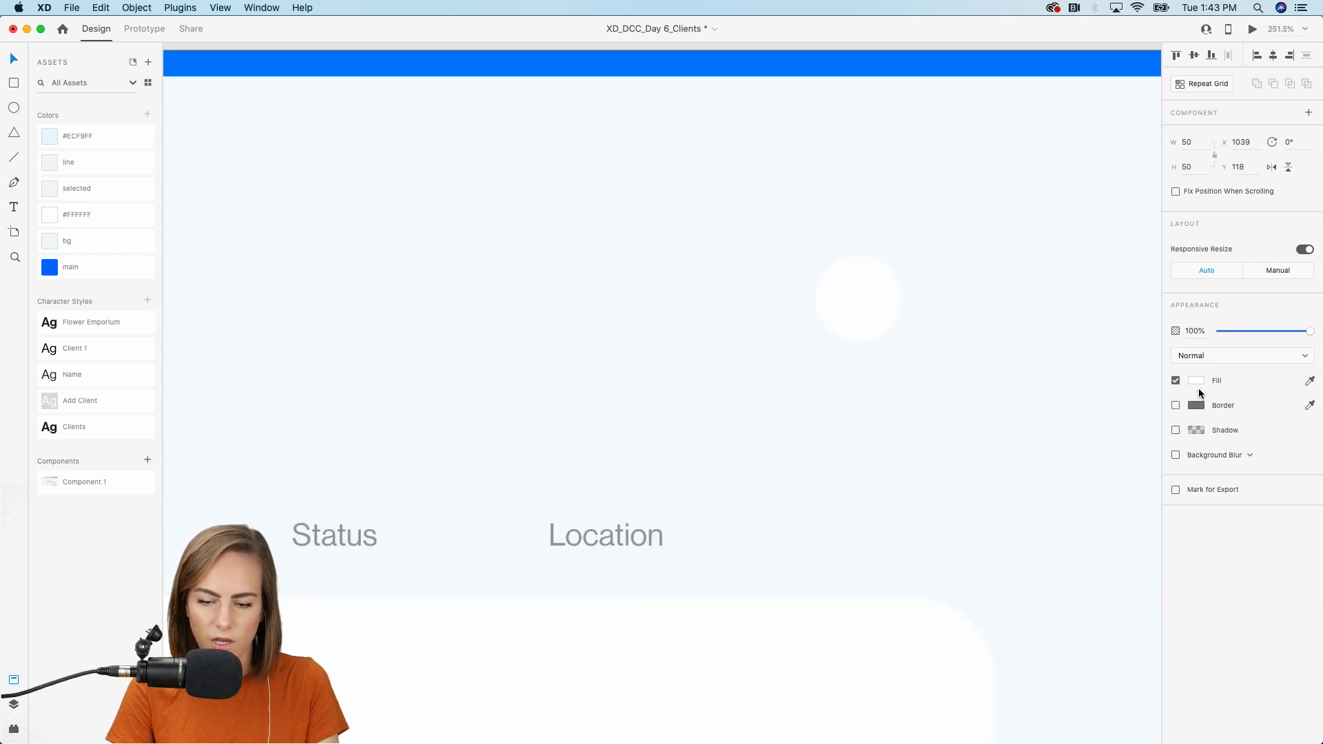
left_click(827, 281)
left_click(77, 135)
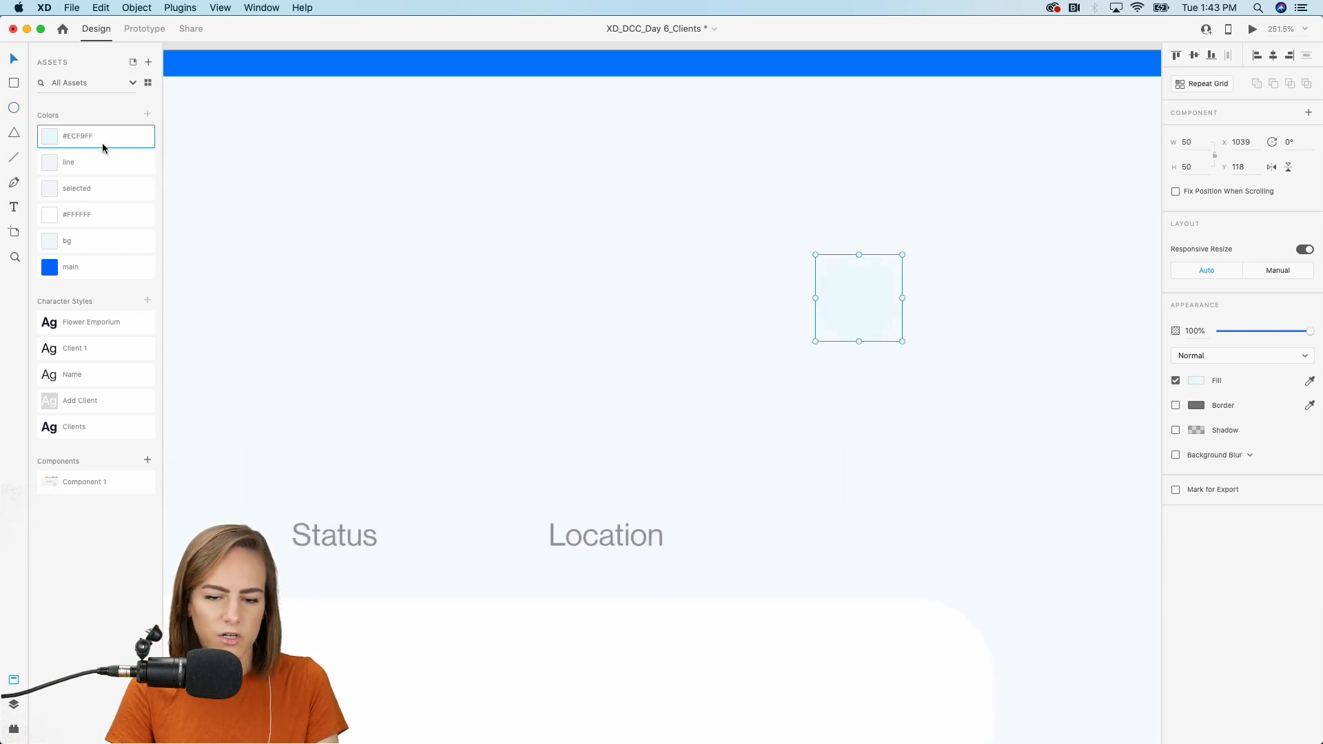
left_click(64, 269)
left_click_drag(816, 343, 804, 352)
scroll(805, 356, "down", 2)
scroll(804, 355, "down", 3)
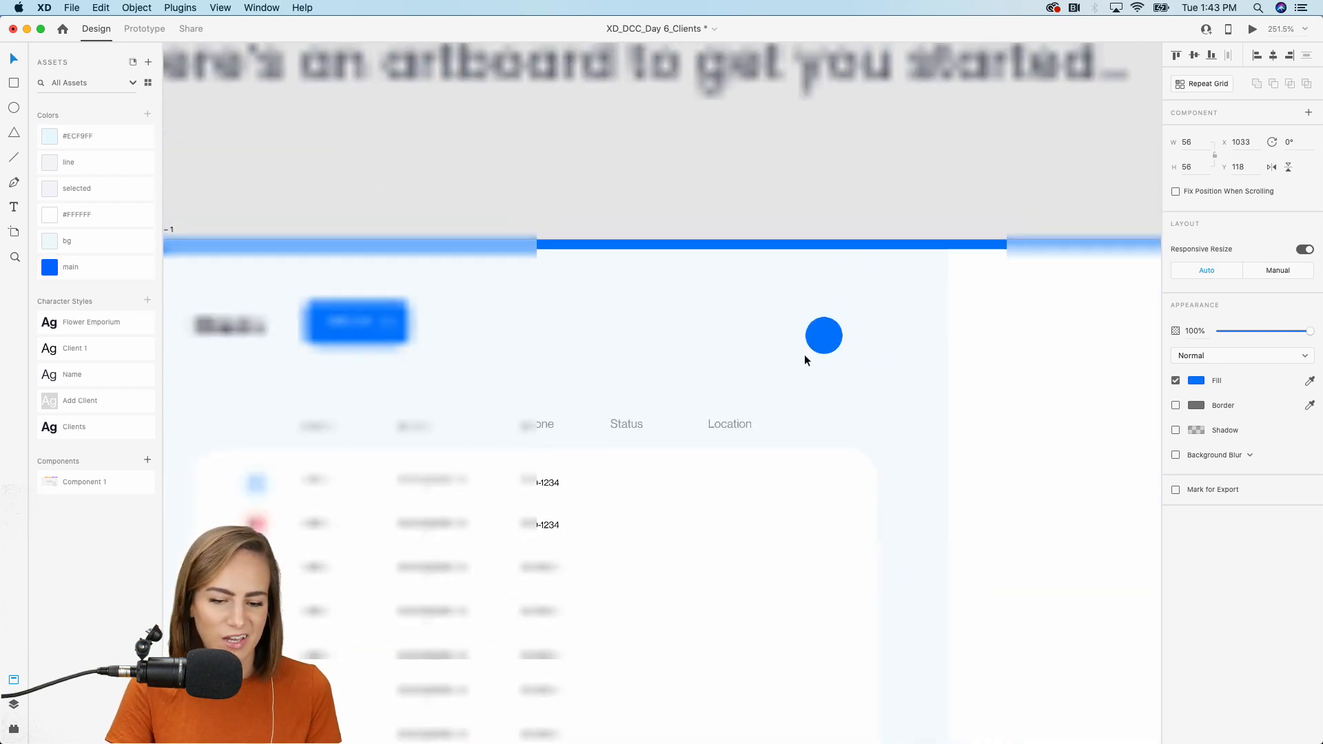
scroll(804, 355, "up", 1)
left_click_drag(815, 340, 815, 333)
scroll(816, 332, "down", 2)
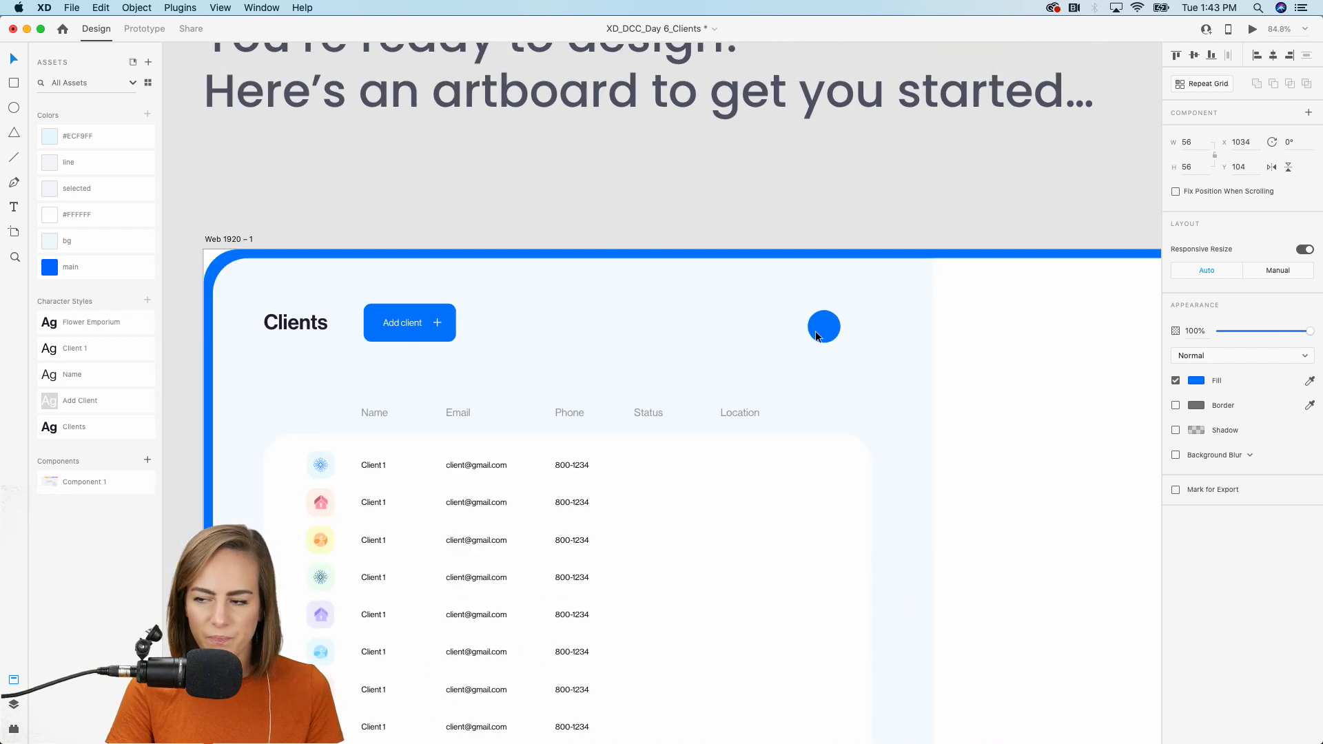
scroll(816, 331, "down", 8)
scroll(816, 330, "left", 4)
Move the small chevron from the Assets artboard beside the blue circle.
left_click(568, 301)
scroll(759, 277, "up", 7)
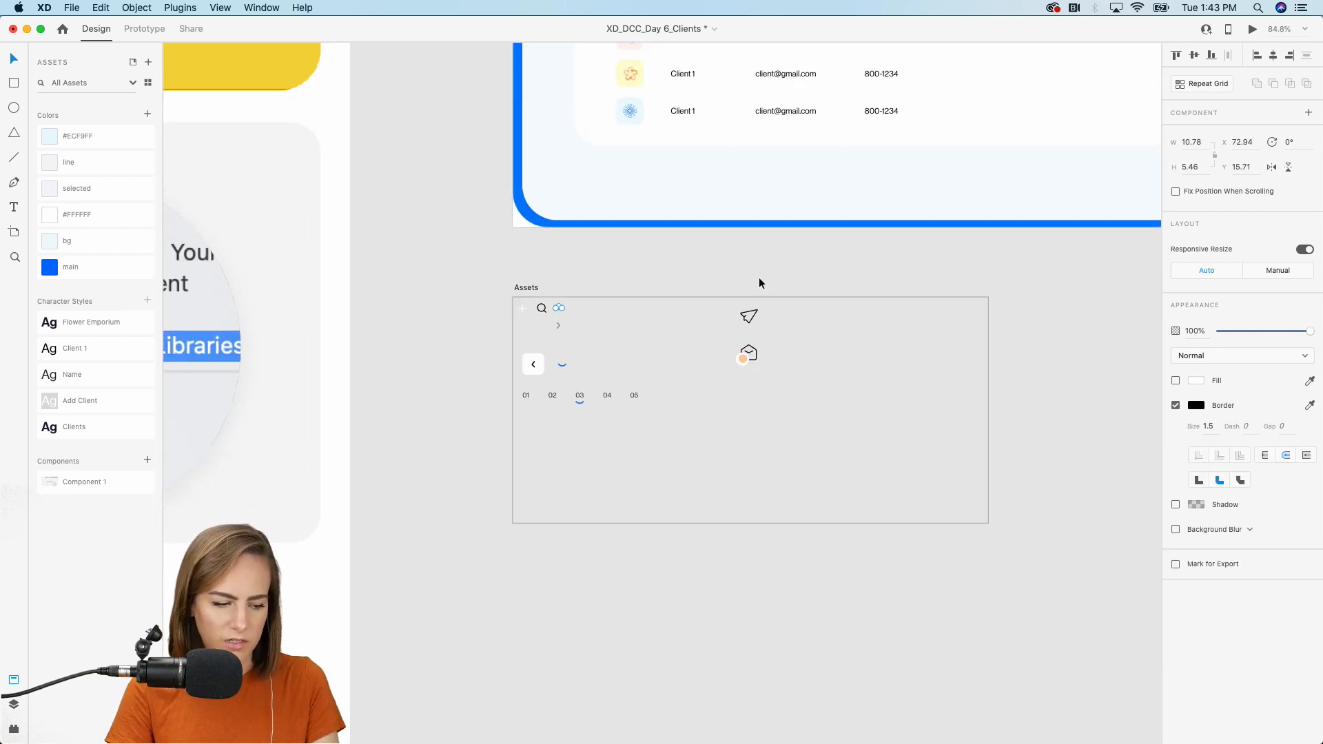
scroll(759, 277, "right", 5)
scroll(807, 106, "up", 4)
scroll(807, 103, "up", 5)
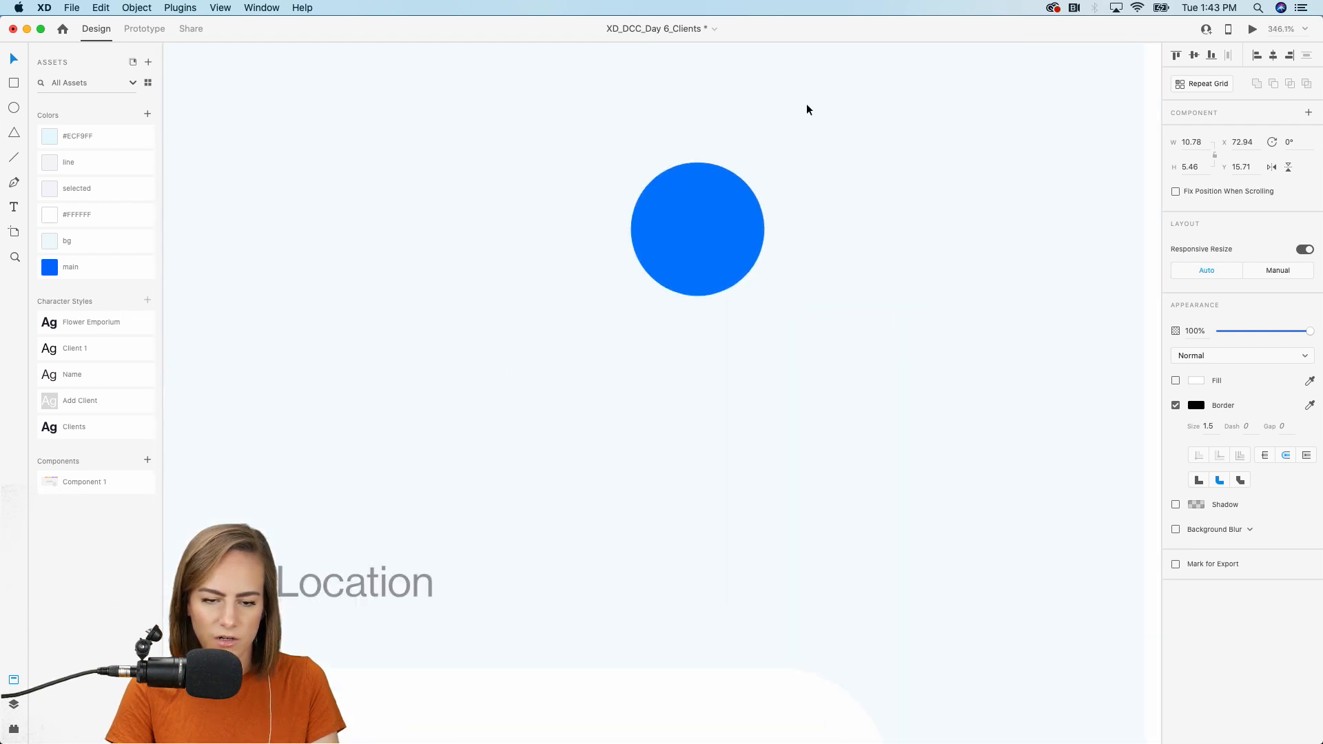
left_click_drag(672, 400, 830, 265)
scroll(830, 264, "down", 7)
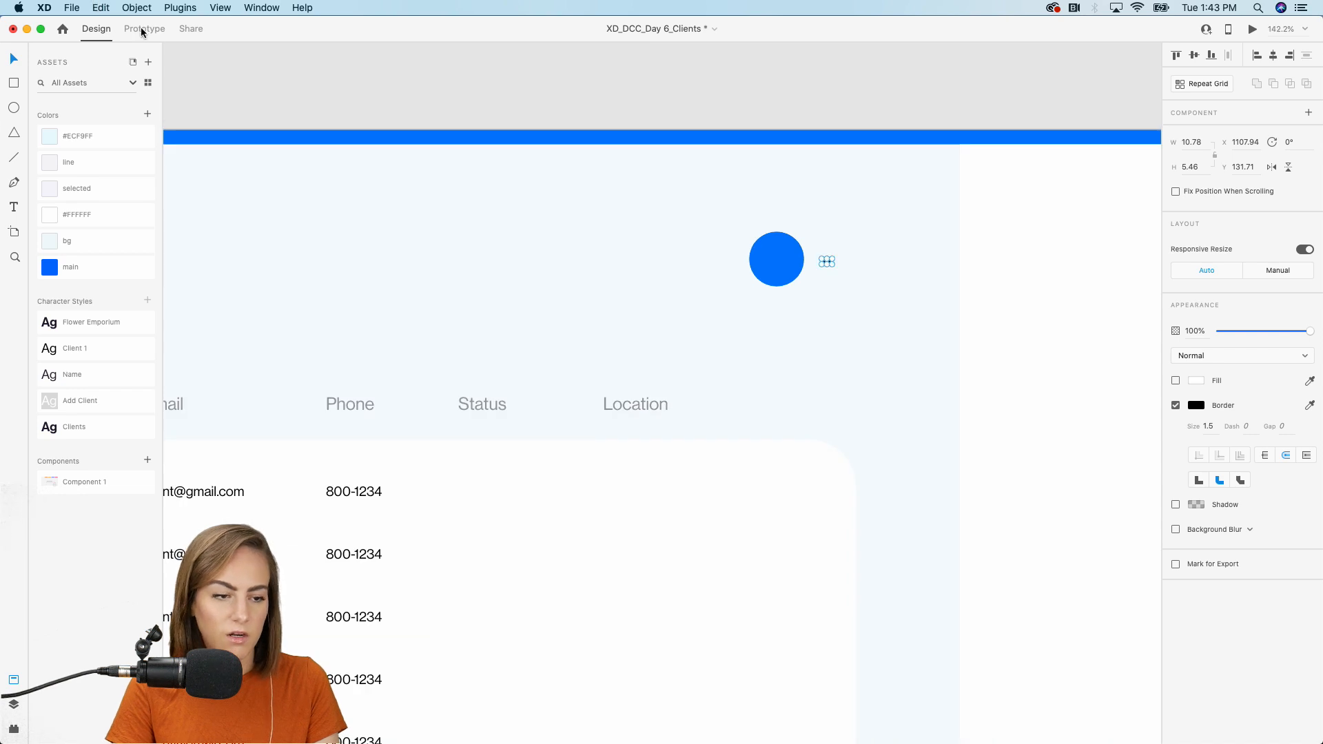
left_click(75, 8)
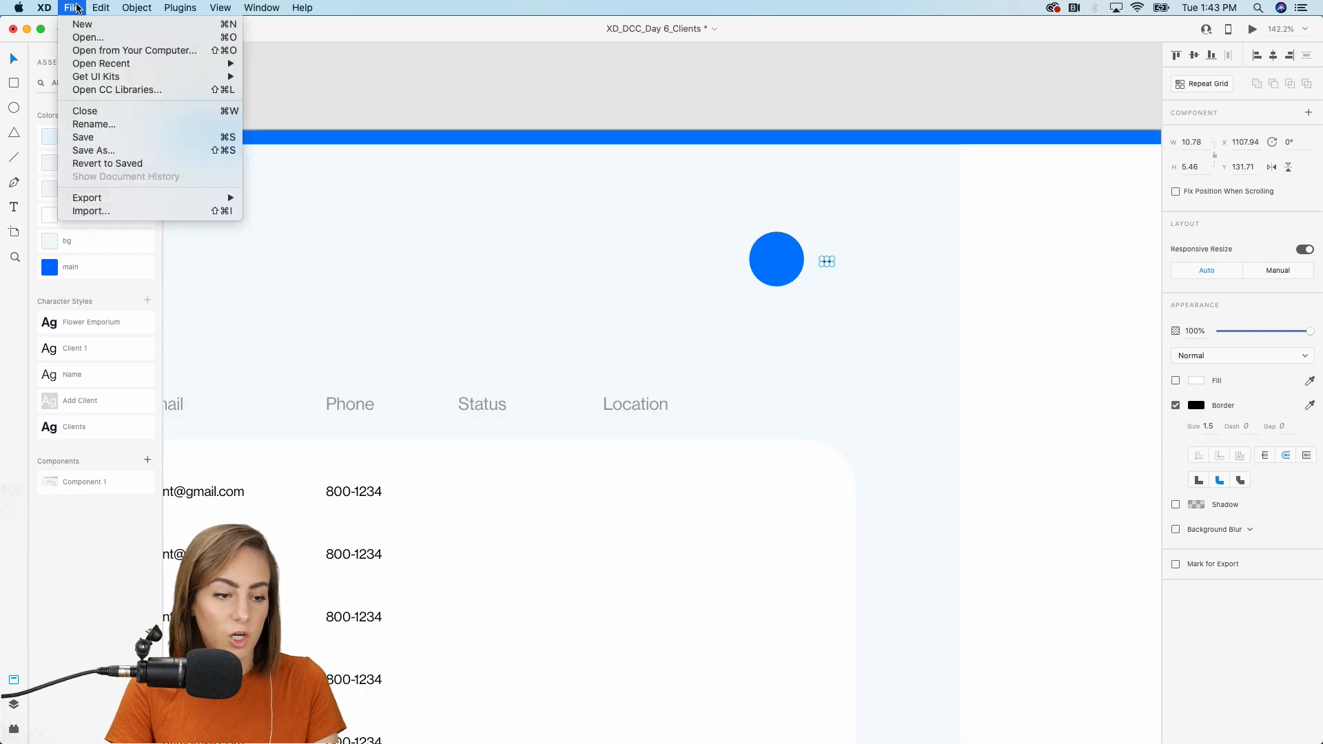
Open the CC Libraries panel and pick the XD DCC_Feb 2020 library.
left_click(118, 89)
left_click_drag(908, 109, 1090, 74)
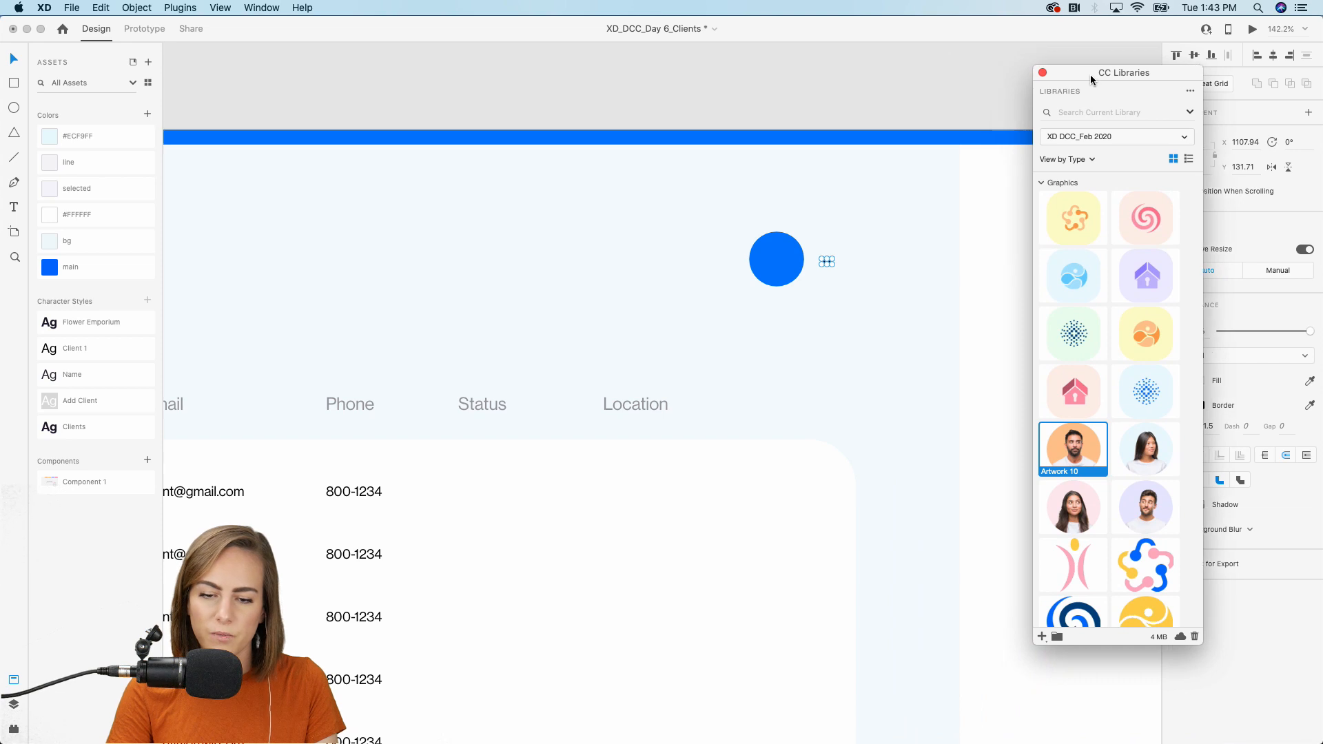
left_click(1128, 136)
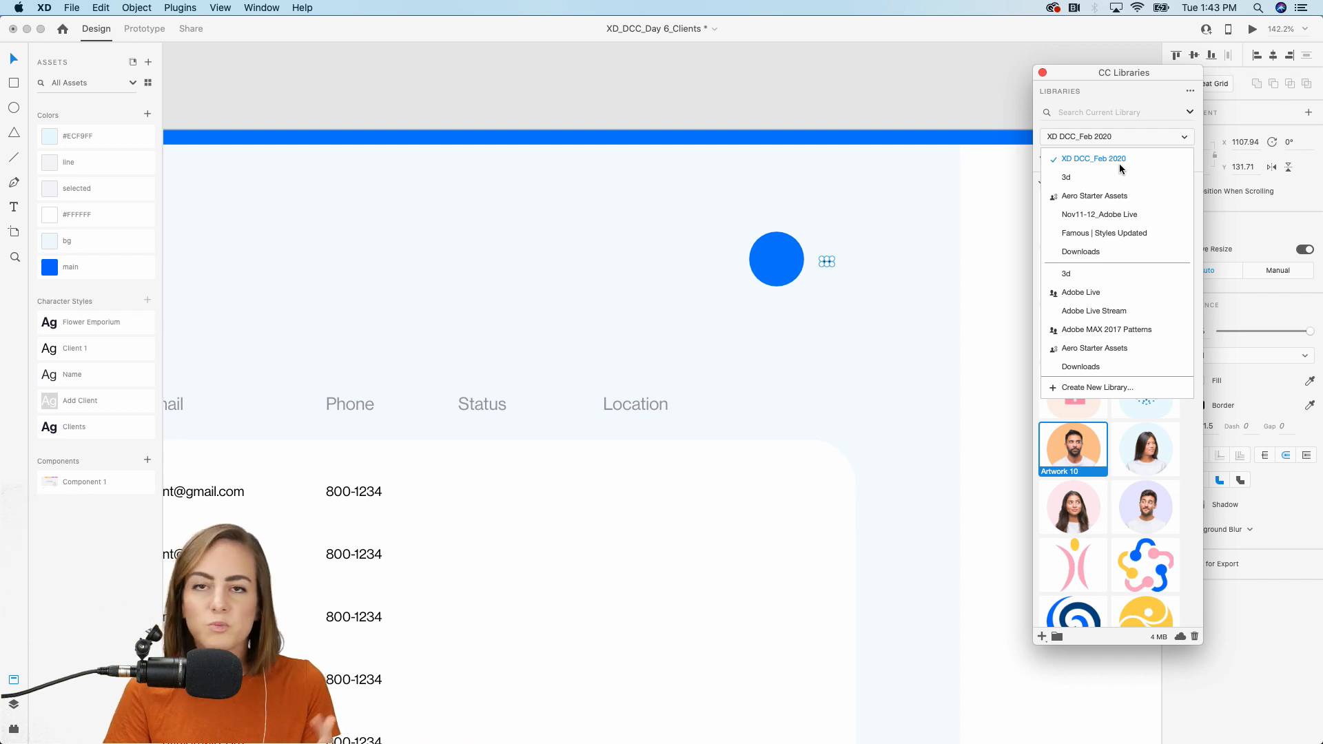
left_click(1198, 155)
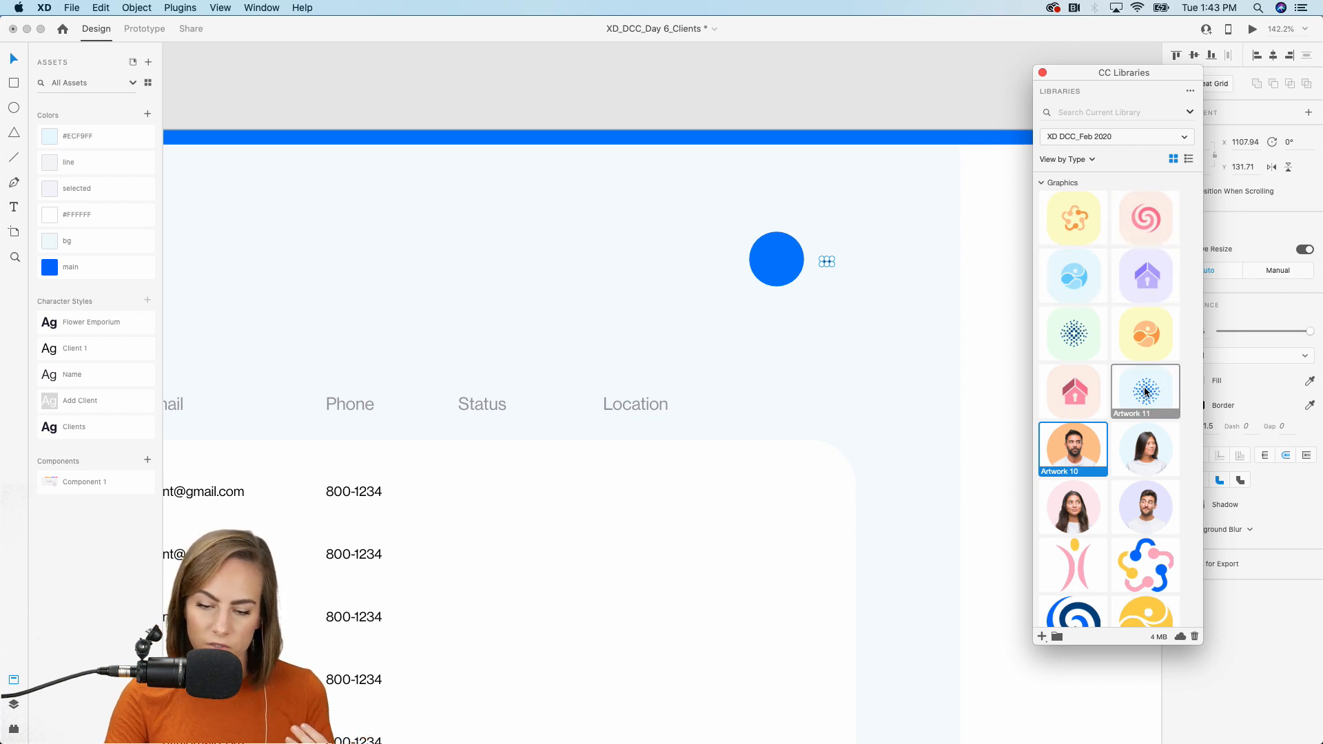
Drag the Artwork 10 portrait from the library onto the blue circle to make the avatar.
scroll(1146, 392, "down", 1)
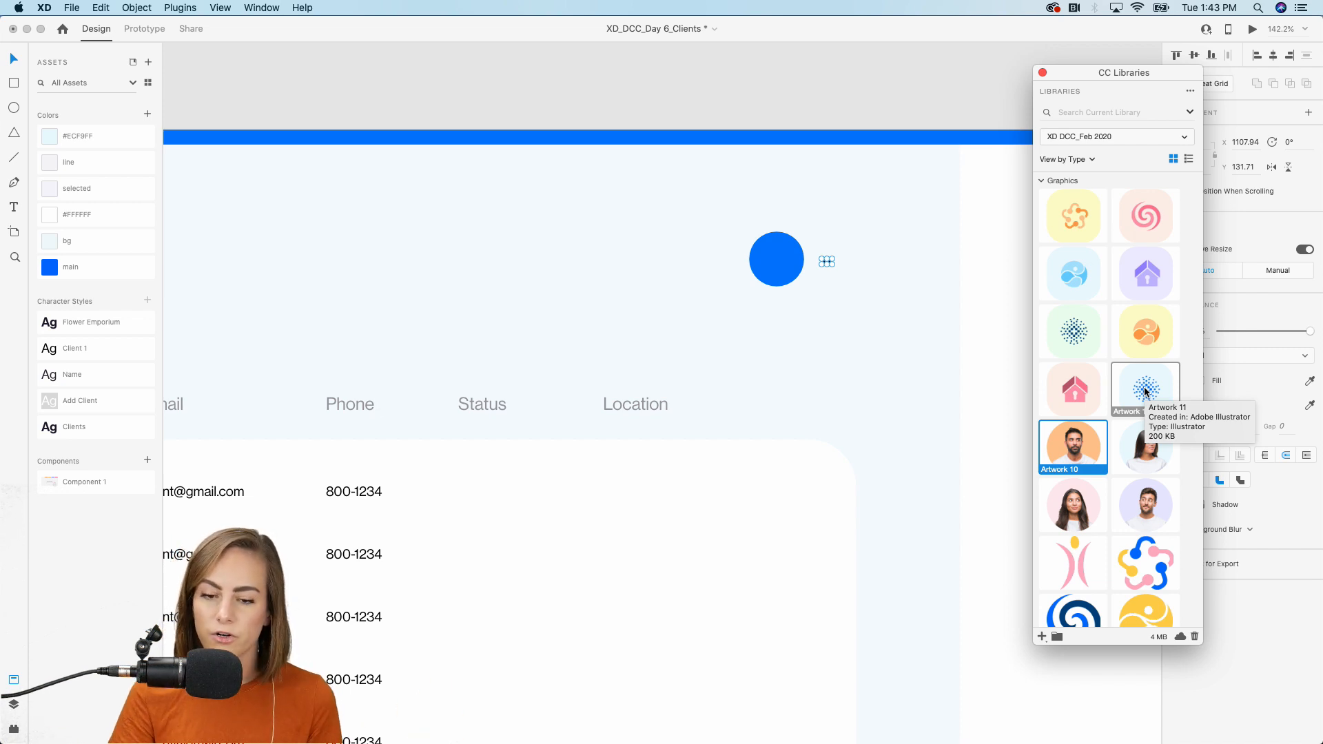
scroll(1146, 392, "down", 1)
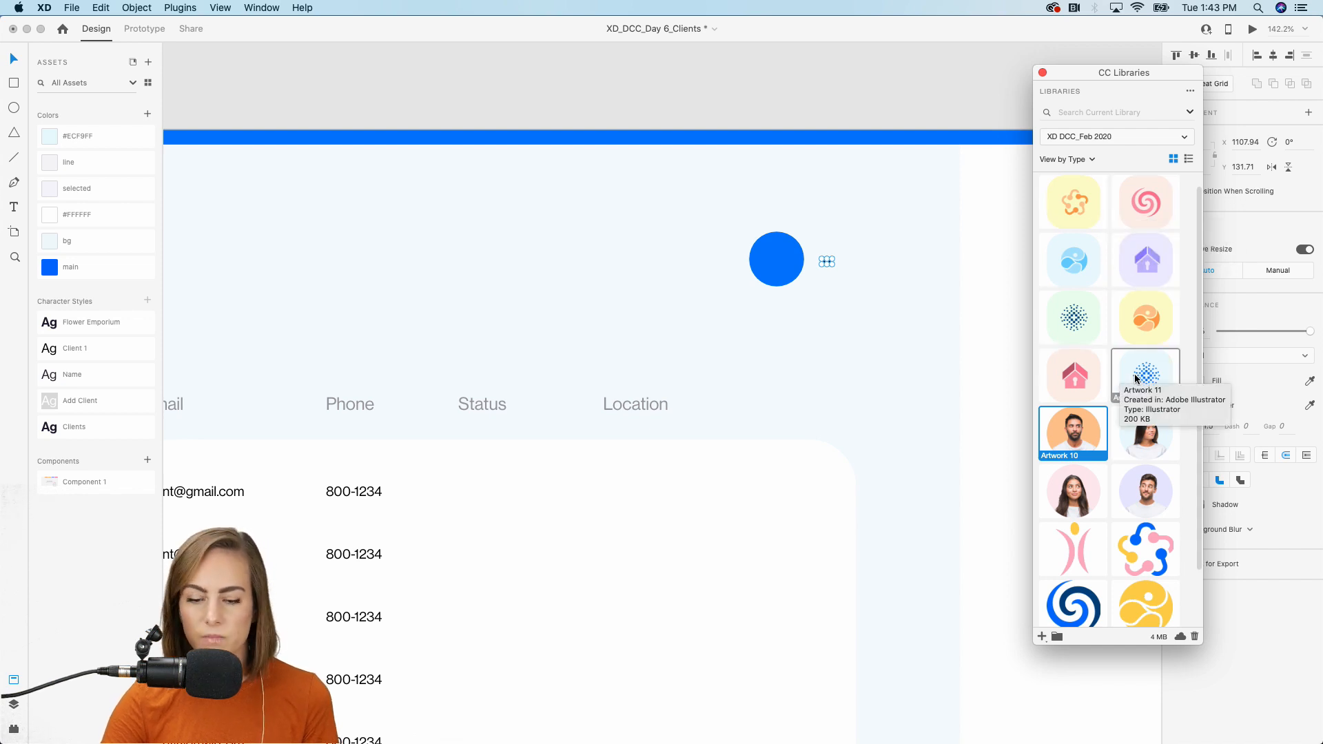
scroll(1136, 379, "down", 3)
scroll(1114, 495, "down", 2)
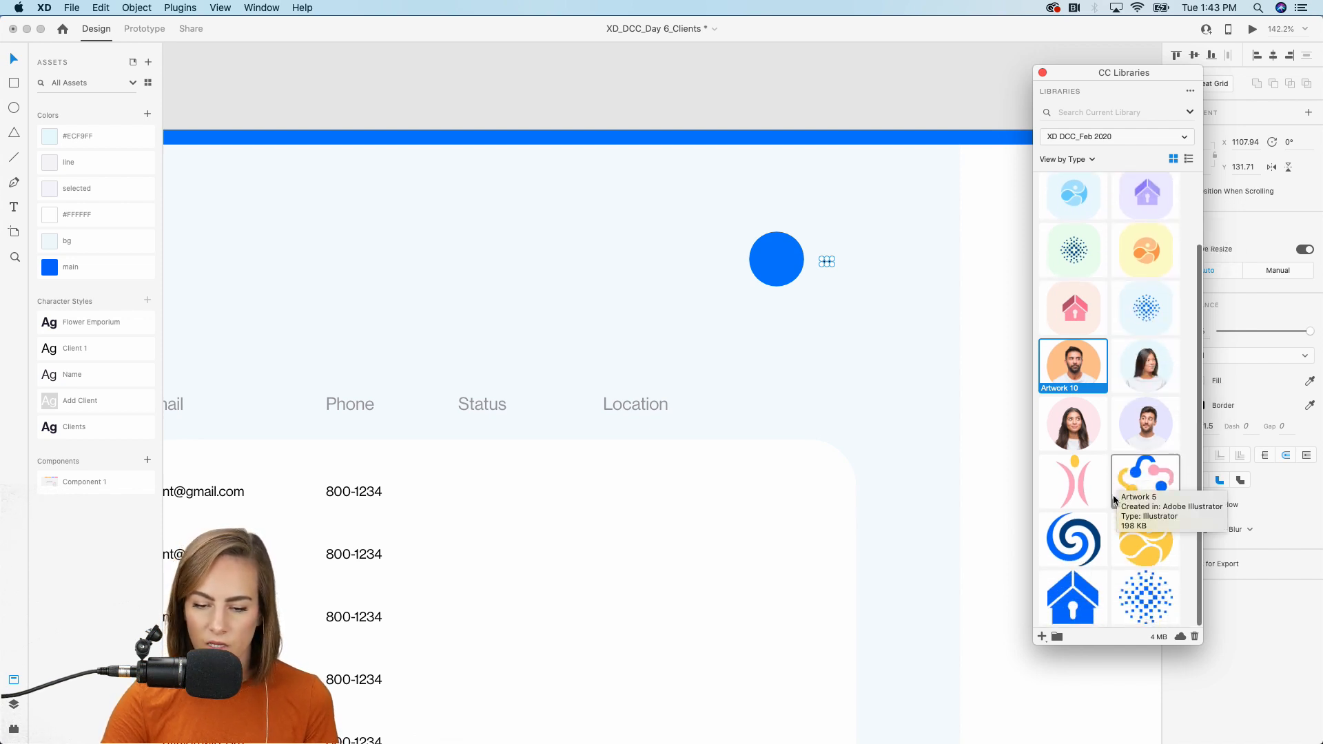
left_click_drag(1078, 364, 775, 260)
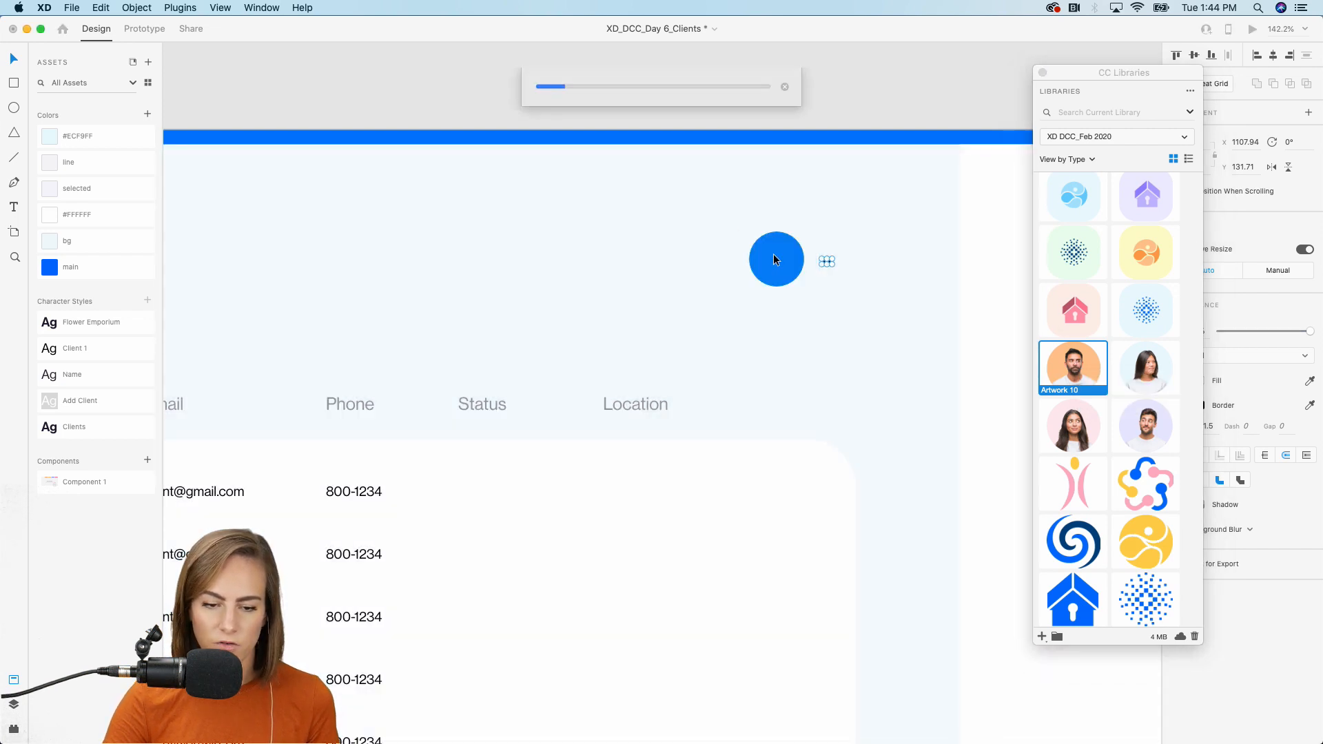
scroll(774, 254, "up", 5)
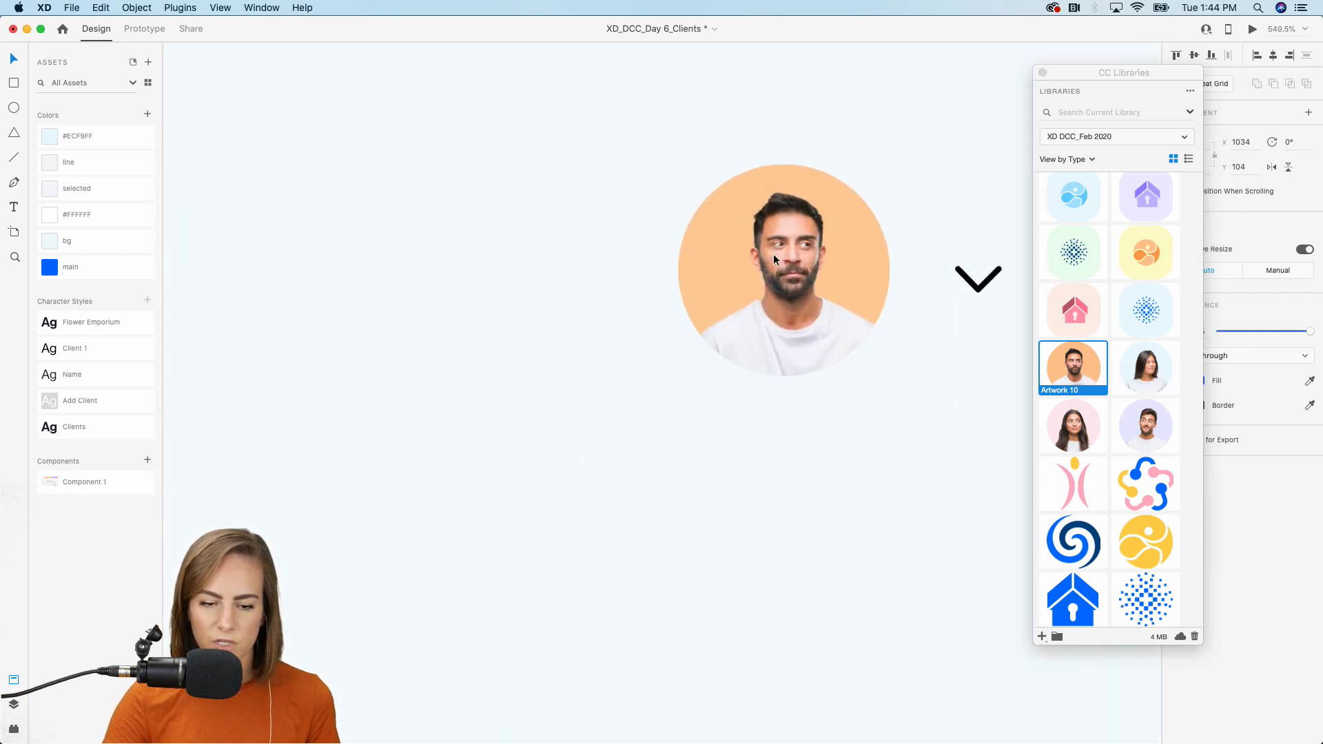
left_click(773, 254)
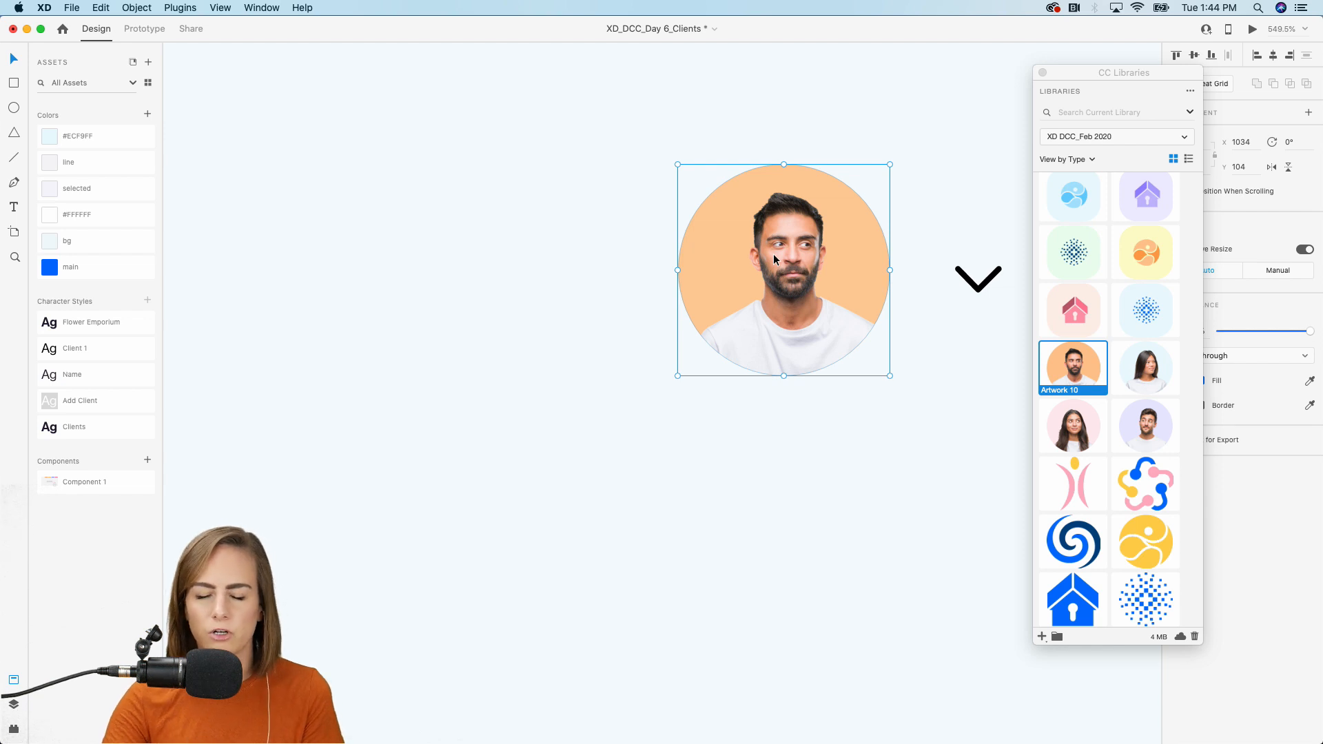
Reselect the new portrait avatar to check it, then bring up the folder of coloured logos.
scroll(774, 255, "down", 5)
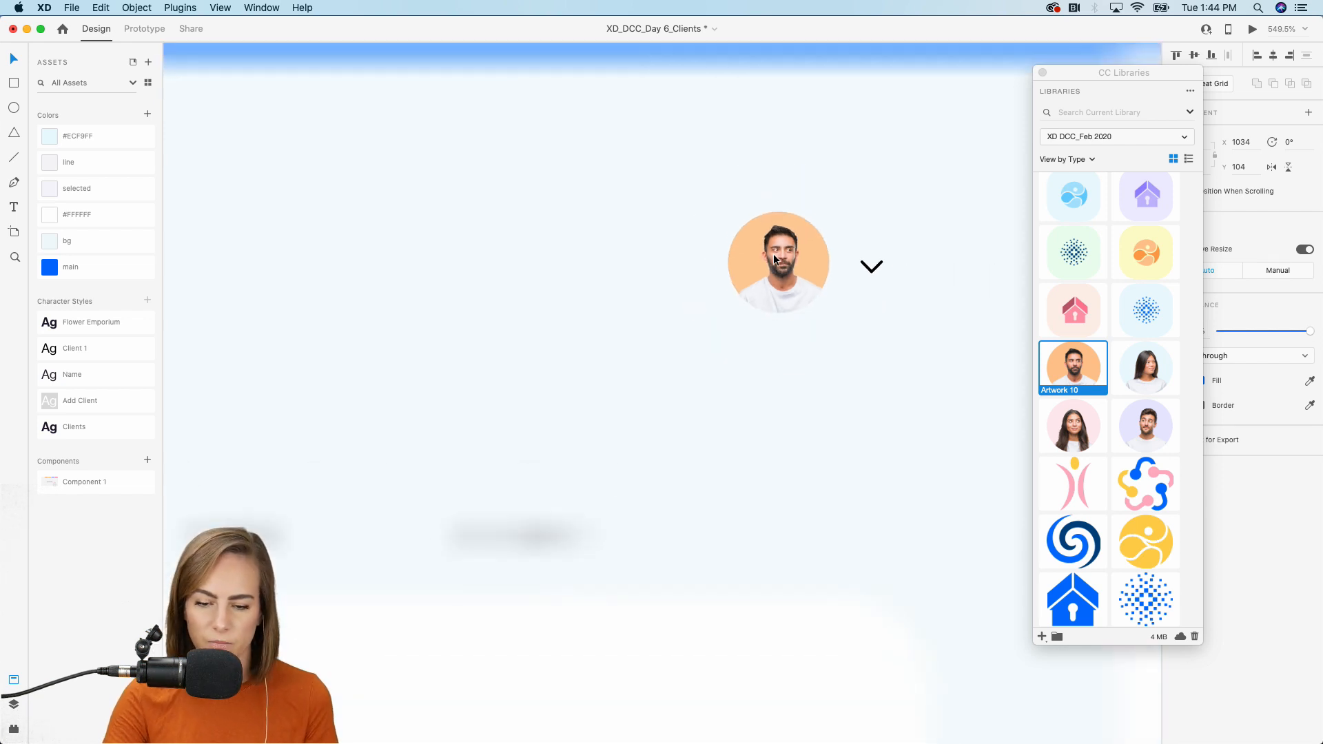
scroll(773, 255, "down", 5)
left_click(866, 144)
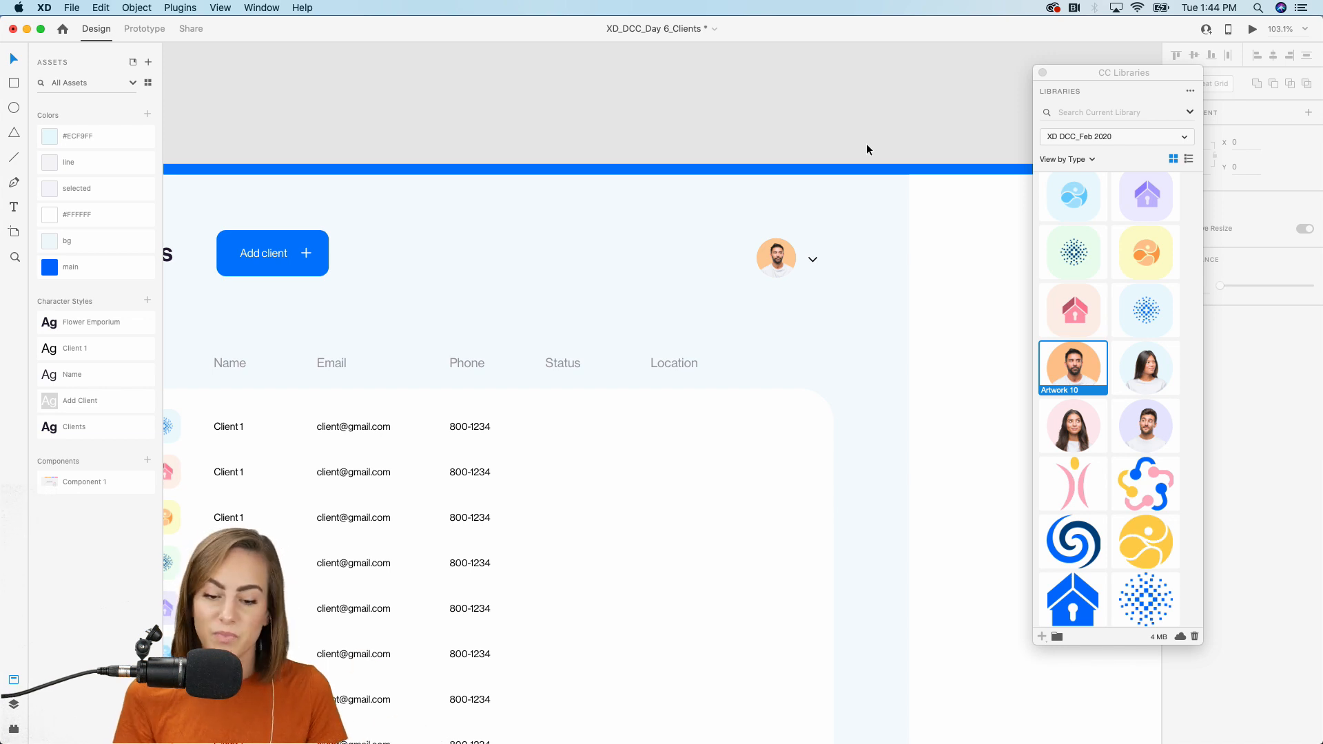
scroll(866, 143, "down", 2)
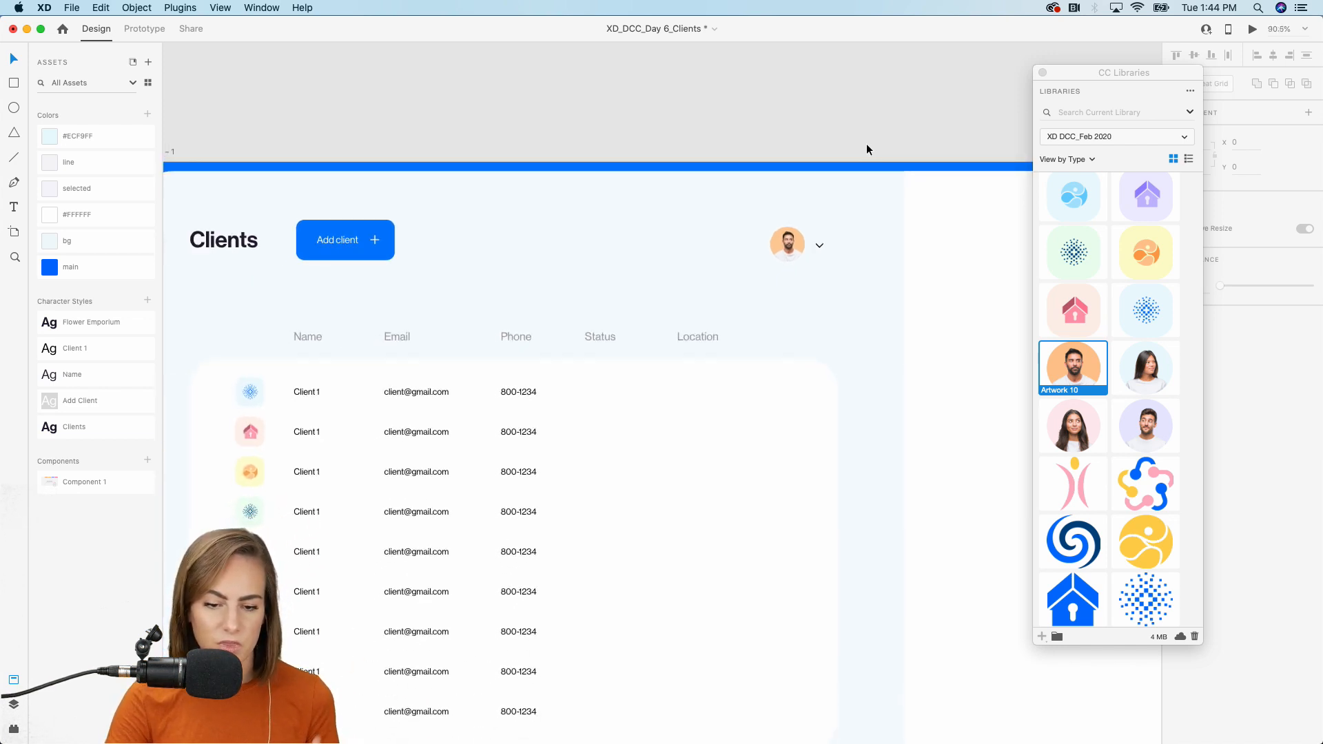
left_click(778, 253)
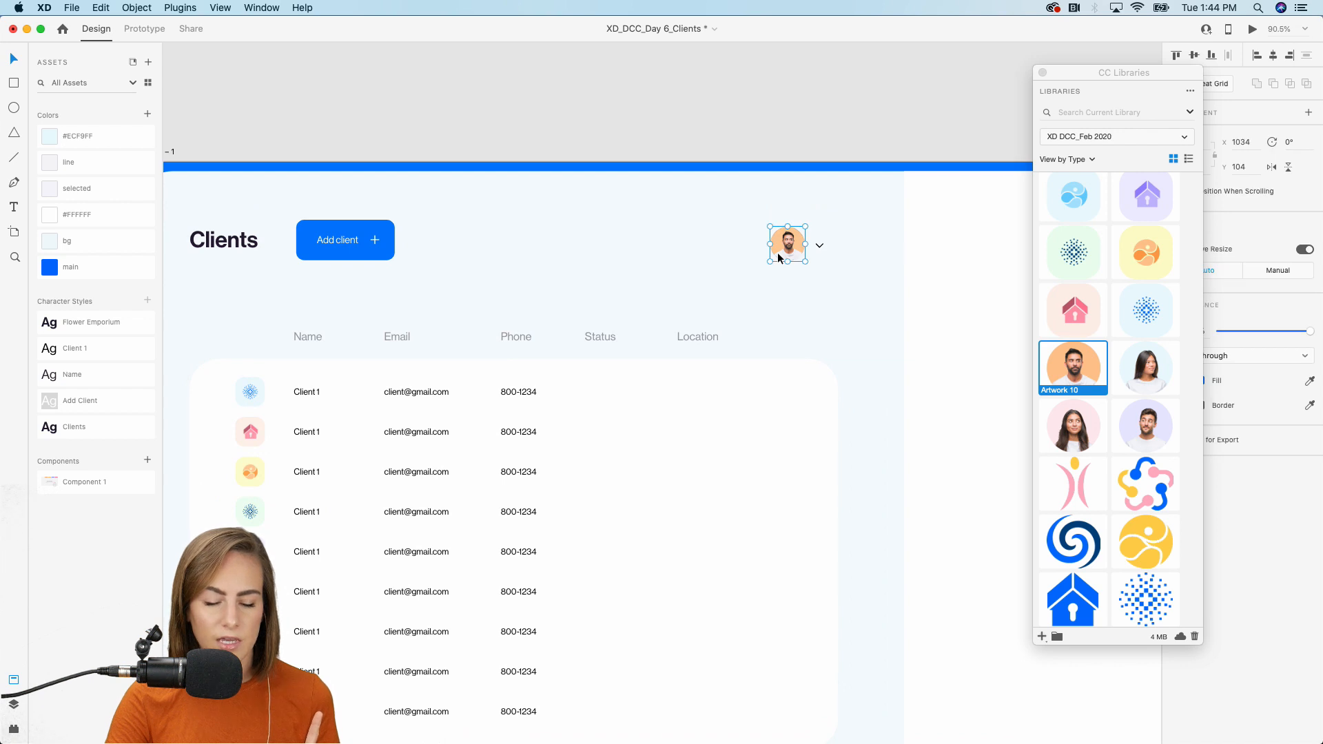
scroll(778, 253, "up", 5)
scroll(777, 255, "down", 4)
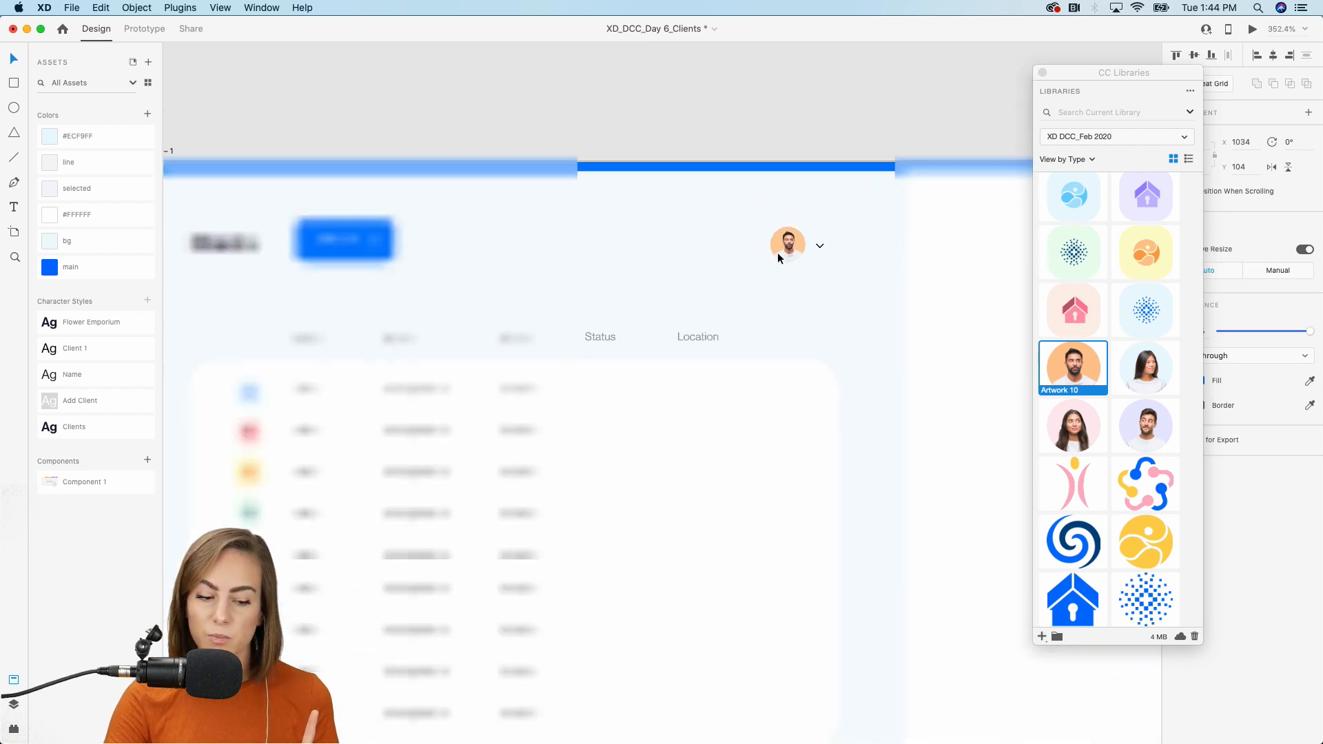
scroll(777, 252, "left", 3)
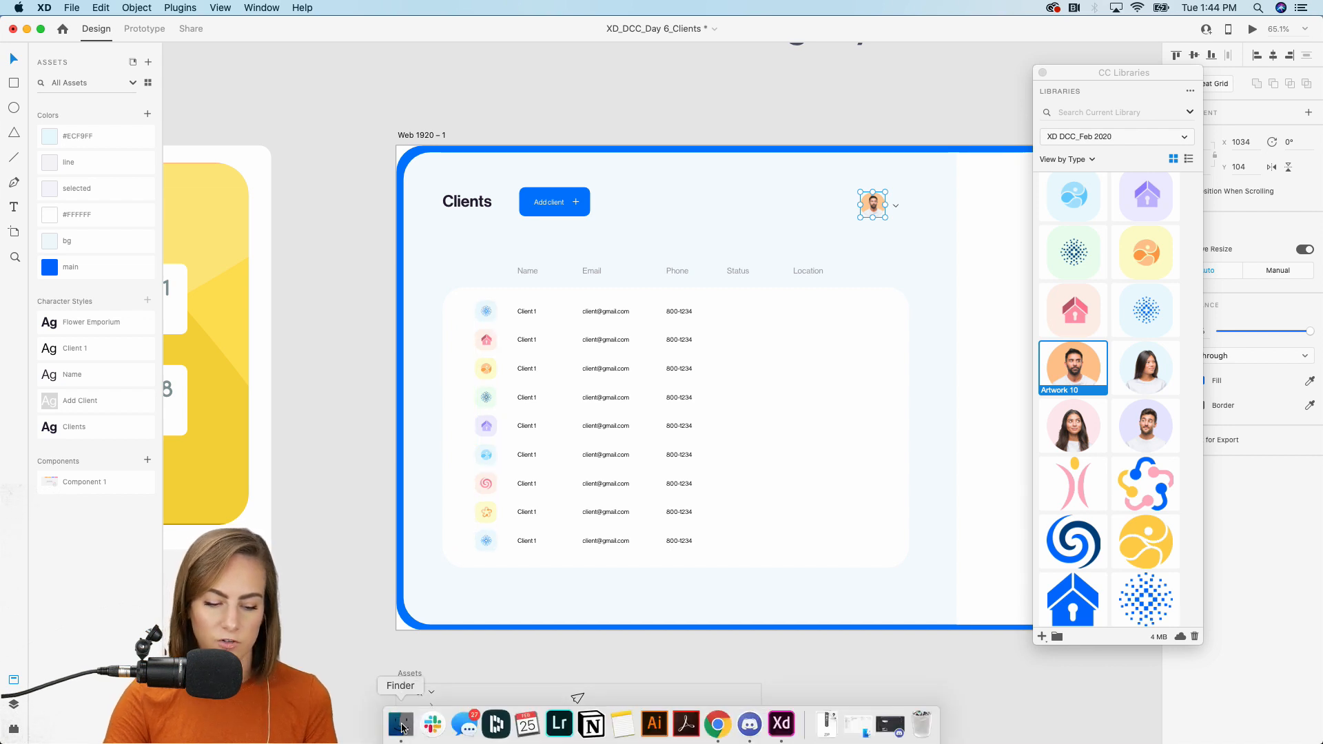
left_click(401, 725)
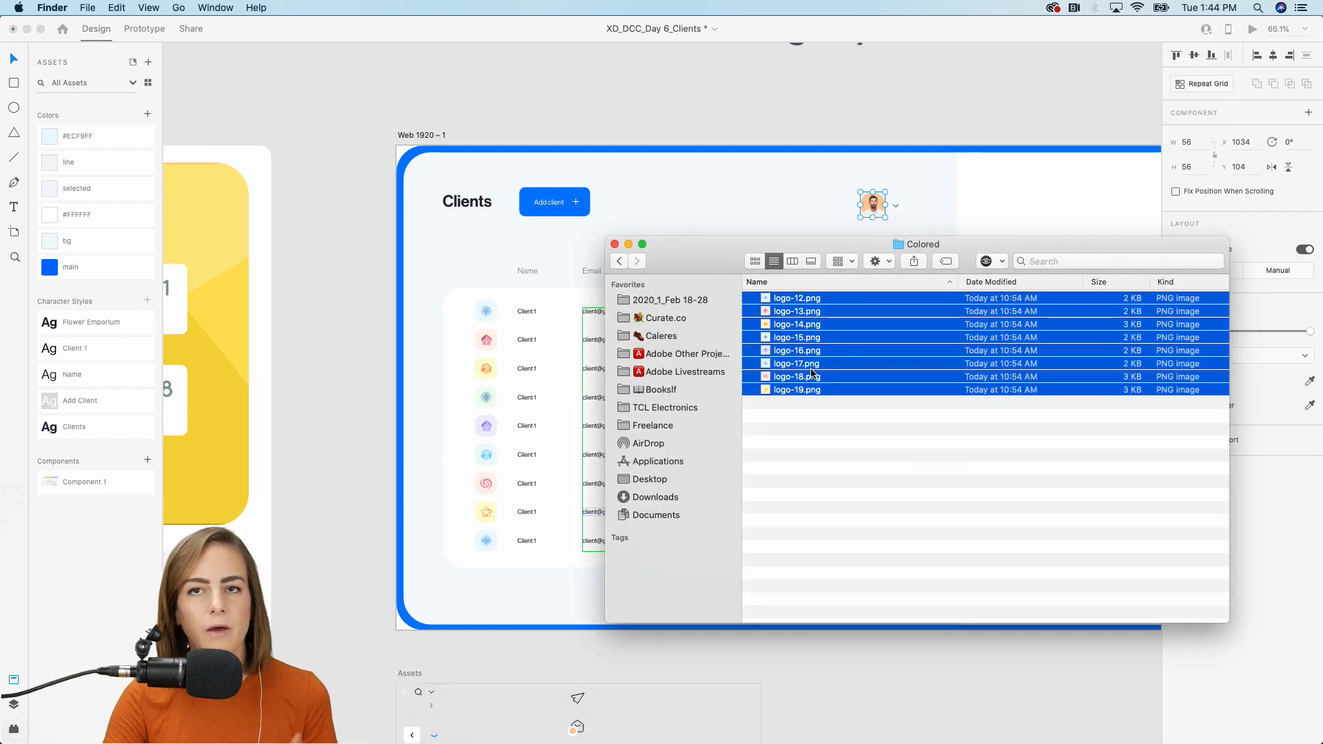
Drag logo-12 to logo-19 from the Colored folder into the table's icon column.
left_click_drag(805, 390, 487, 317)
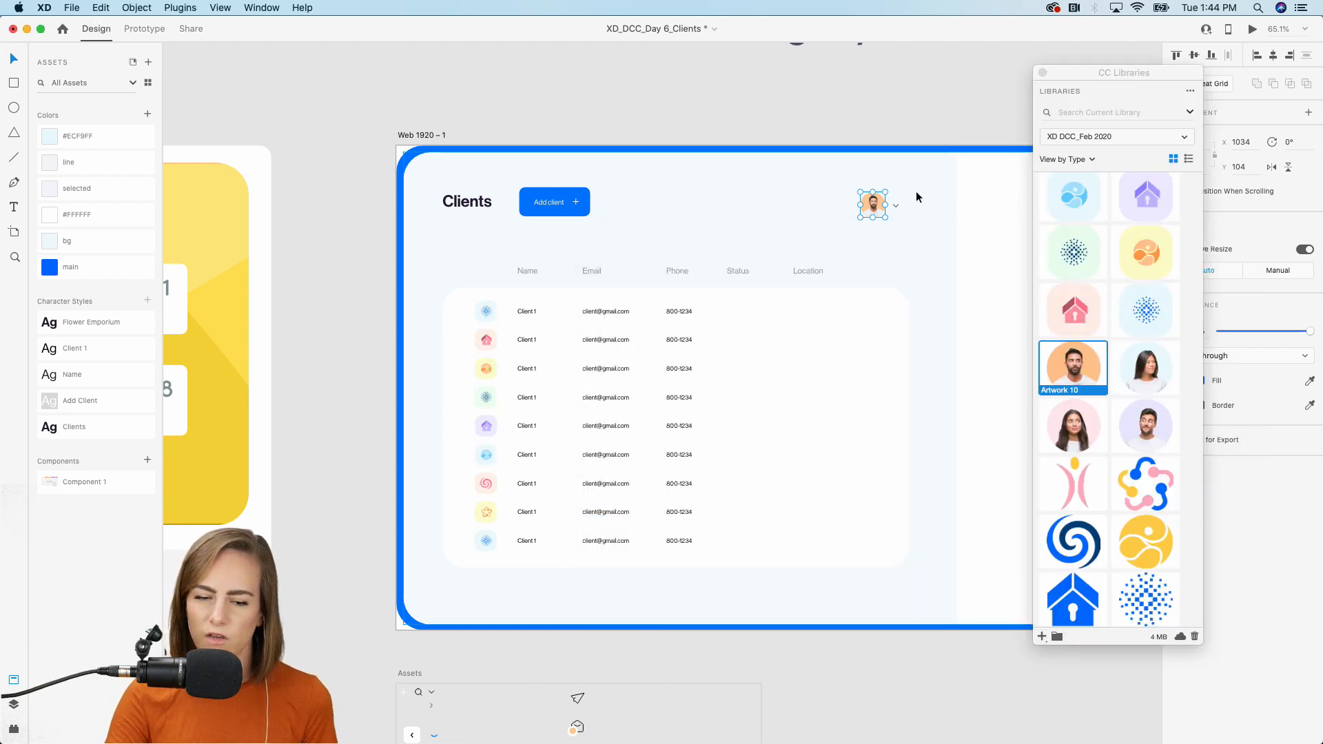
scroll(915, 196, "up", 10)
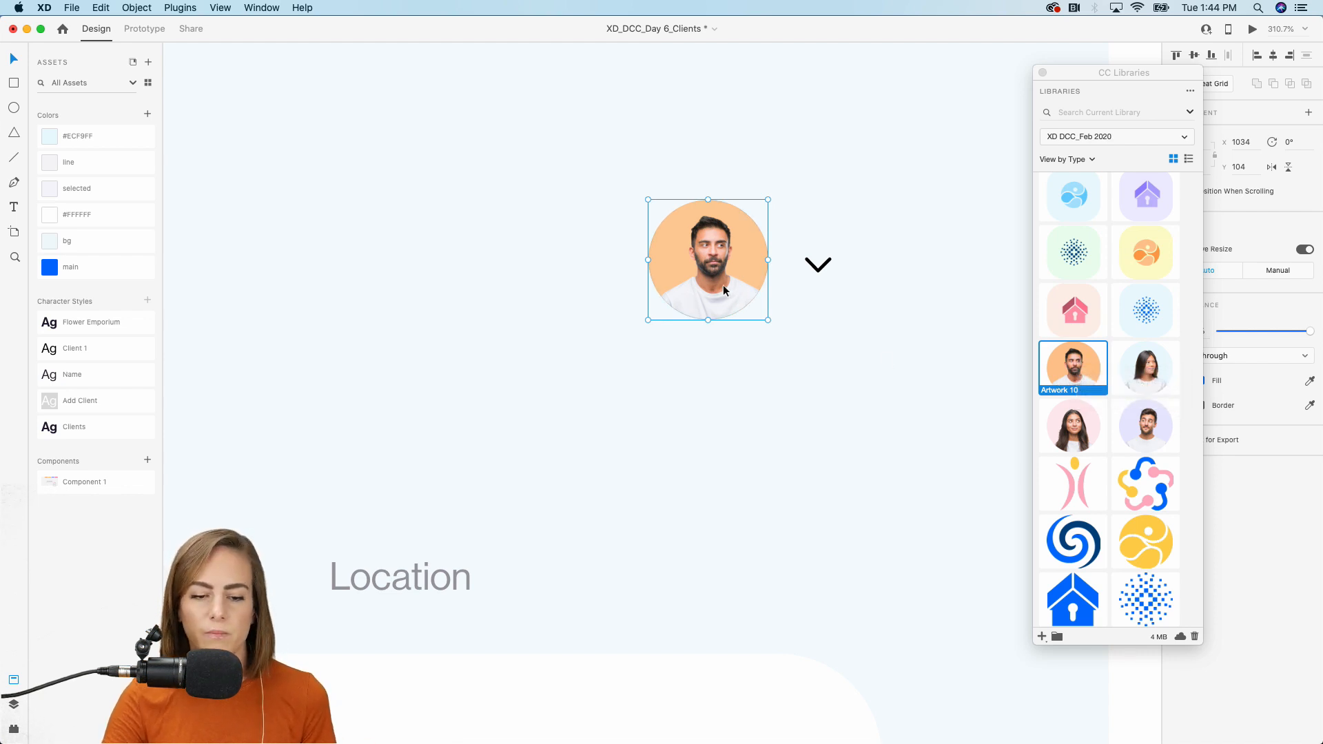
Close the CC Libraries panel and clear the current selection.
scroll(723, 291, "down", 7)
scroll(723, 291, "left", 3)
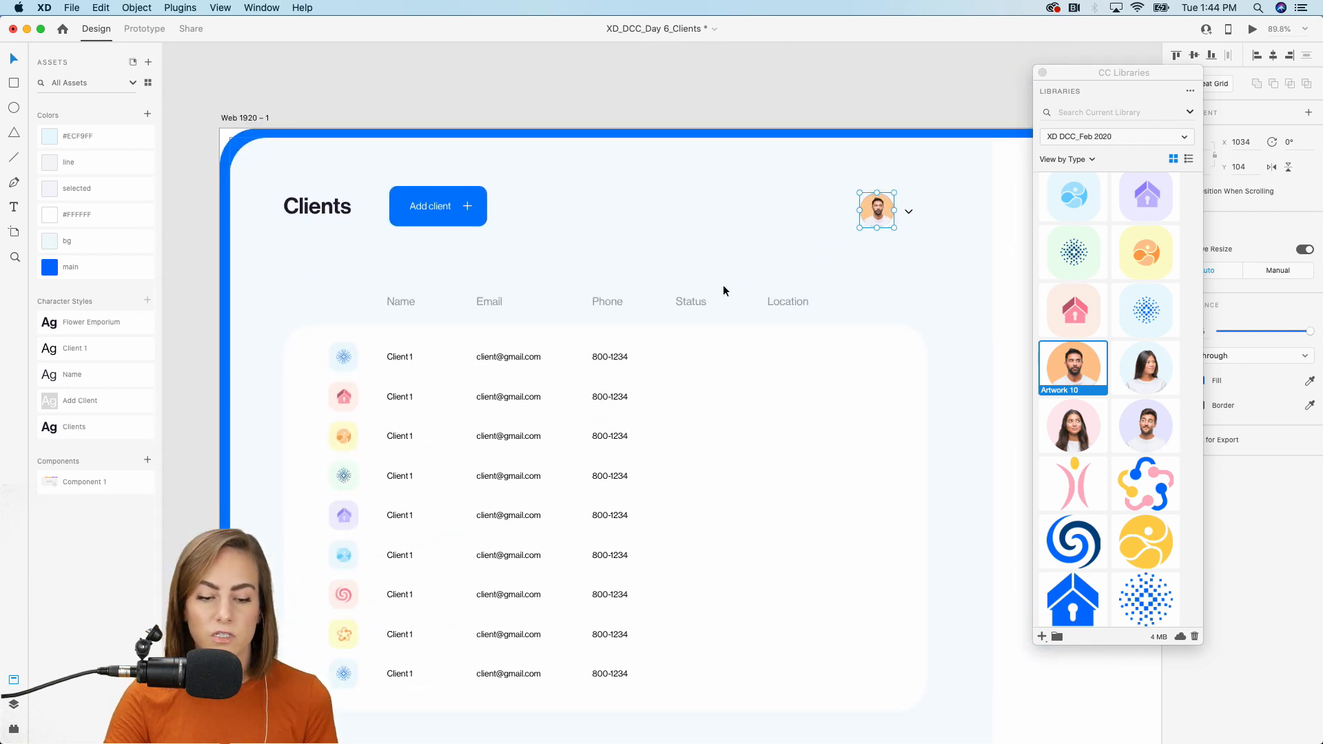
scroll(724, 291, "down", 2)
scroll(724, 289, "left", 2)
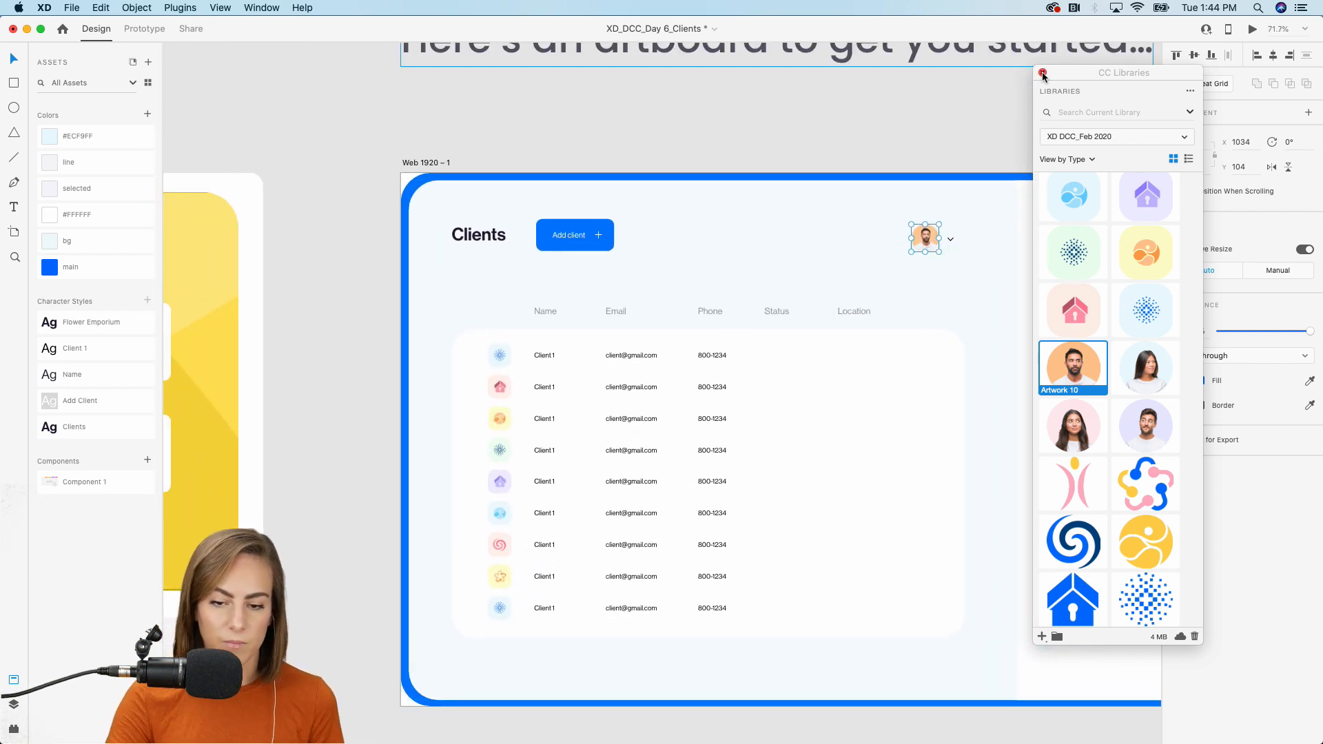
left_click(1042, 73)
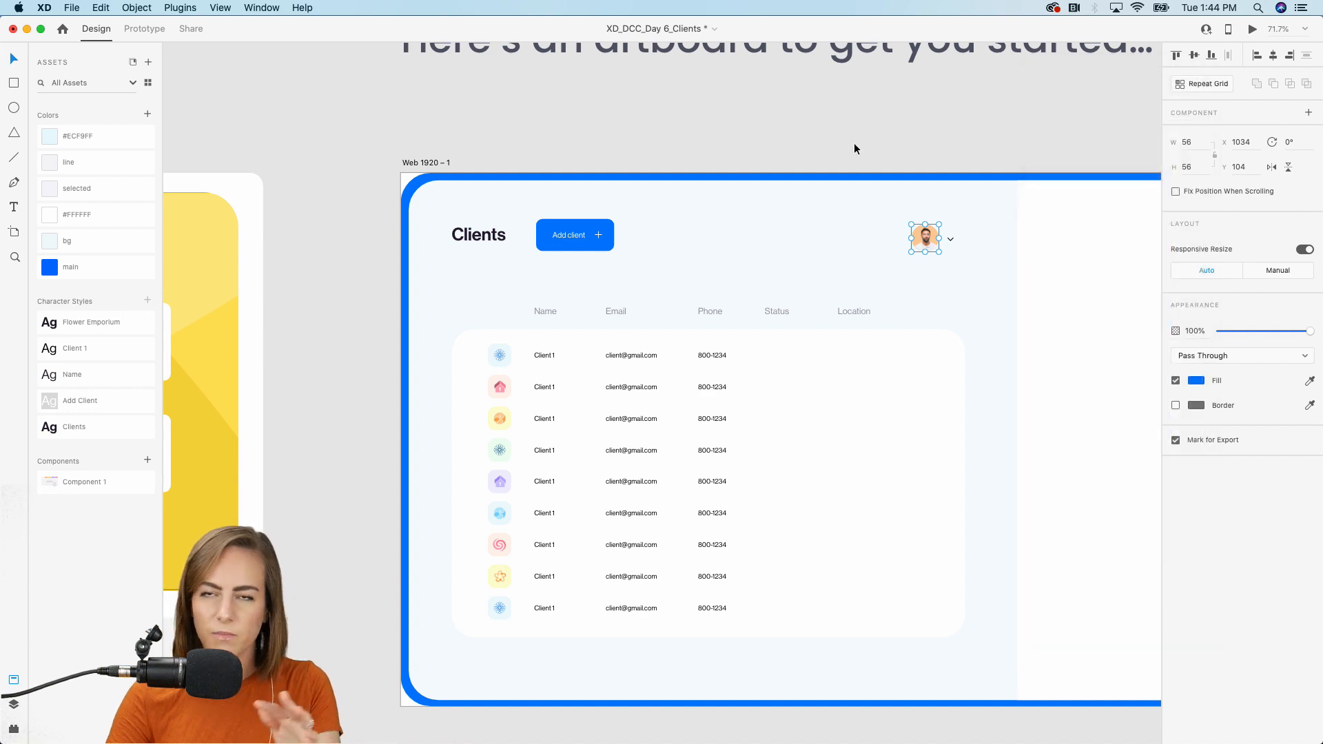
left_click(854, 149)
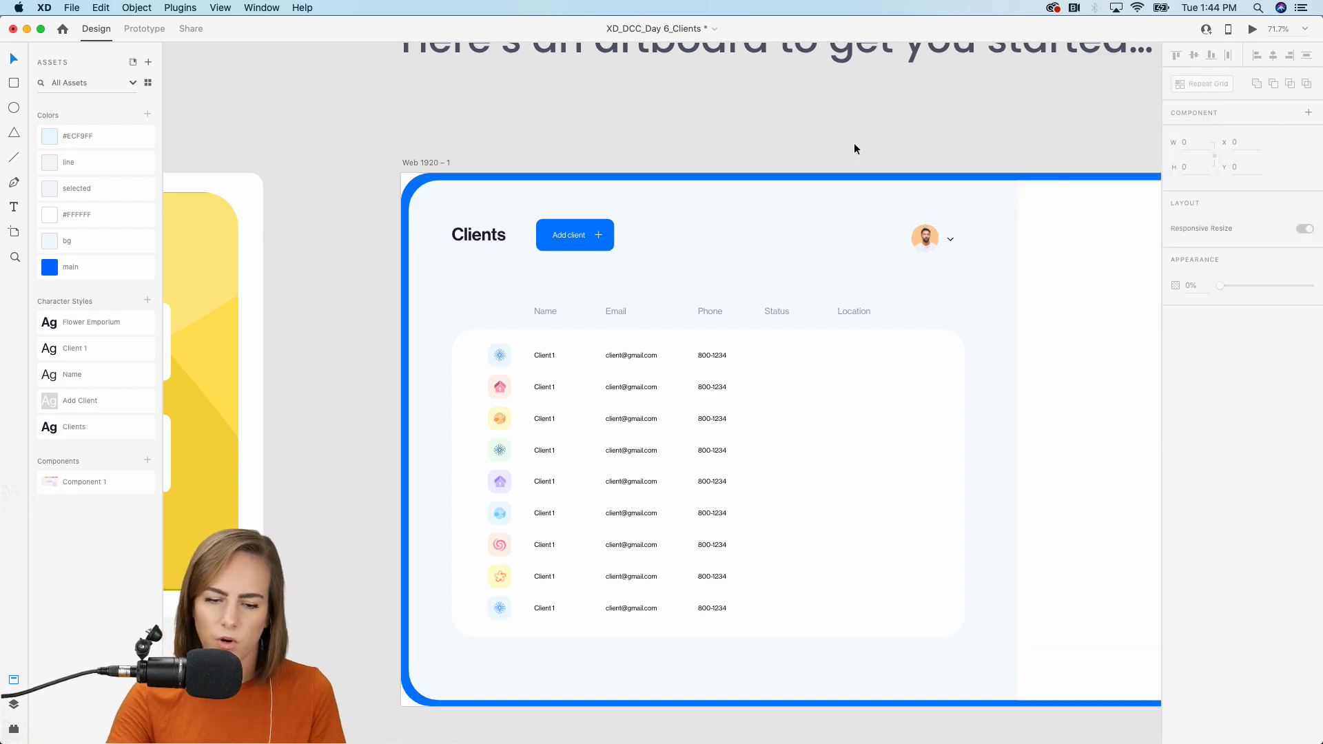
Narrow the white table card from its left edge to 1028 × 625.
scroll(730, 383, "up", 5)
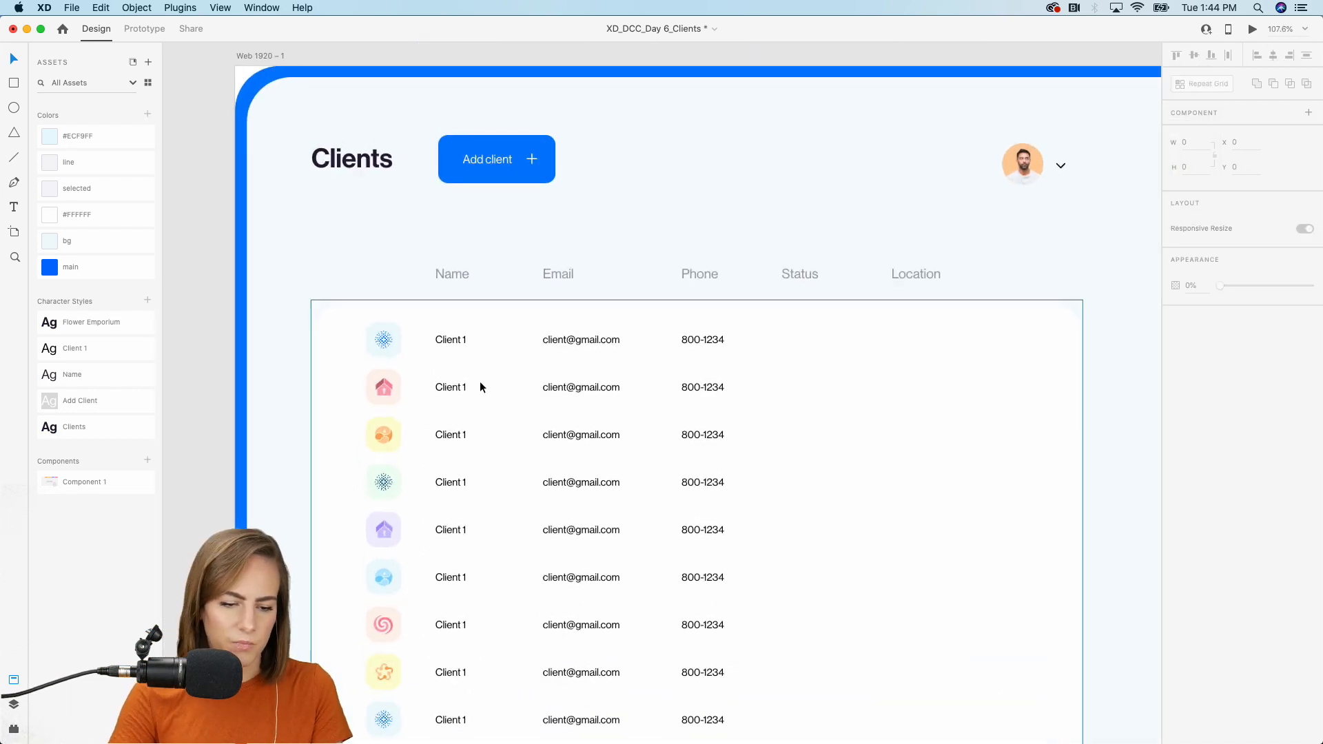
left_click(399, 386)
scroll(379, 383, "down", 3)
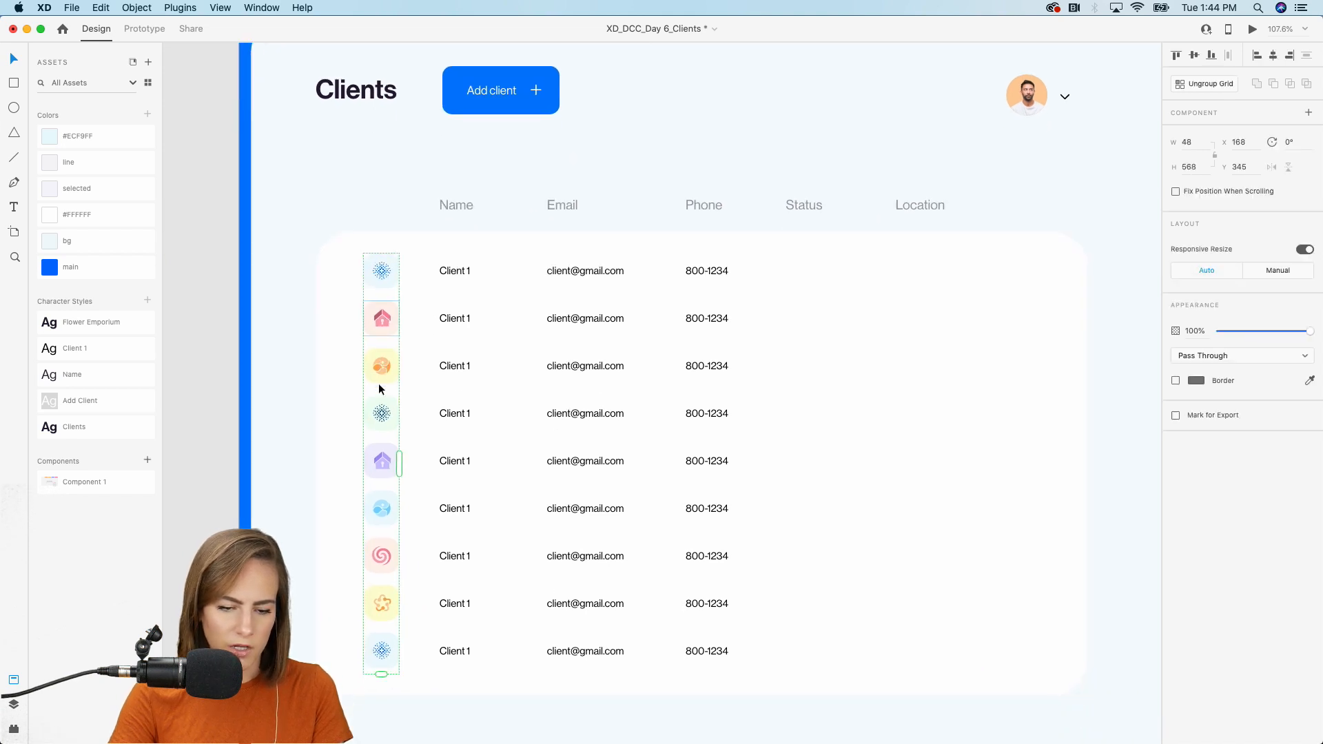
left_click(336, 391)
left_click_drag(315, 435, 324, 434)
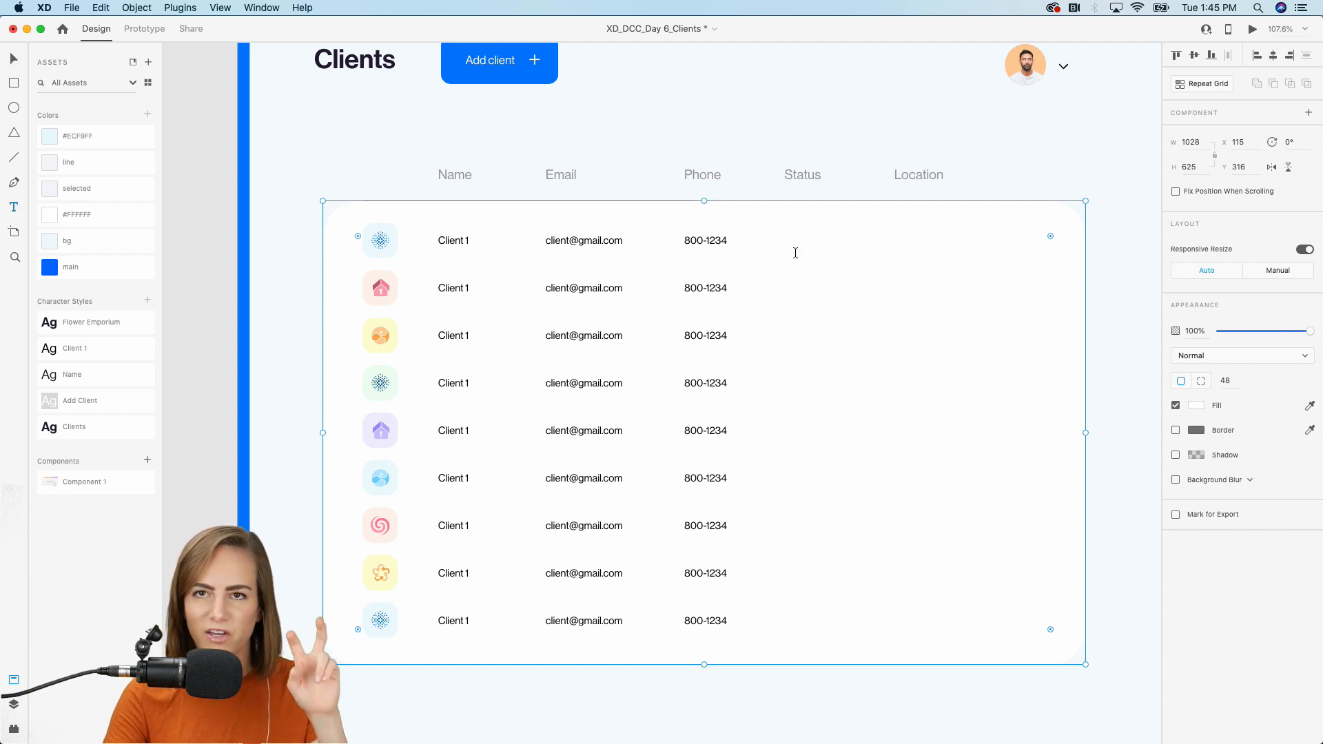
scroll(795, 253, "down", 5)
scroll(795, 254, "up", 5)
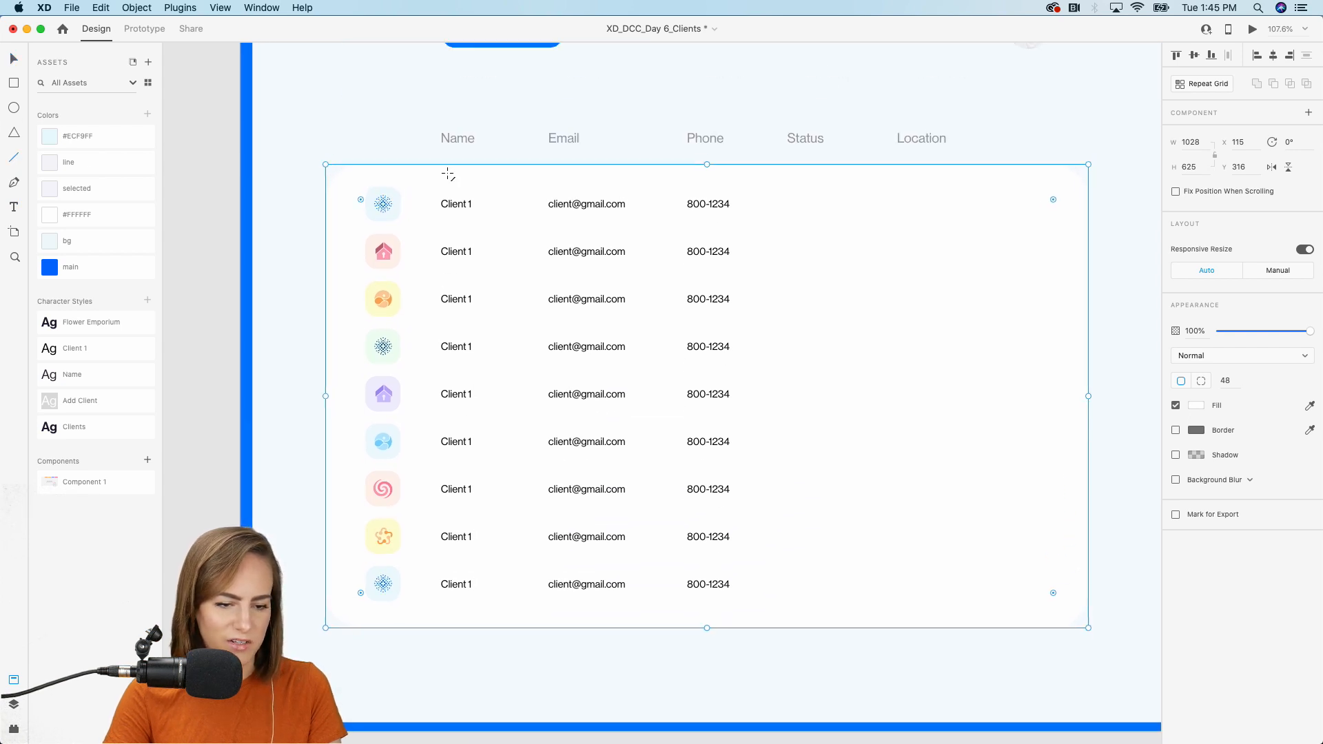
Draw a divider line in the 'line' colour under the first row and repeat it down all nine rows.
left_click_drag(367, 226, 739, 226)
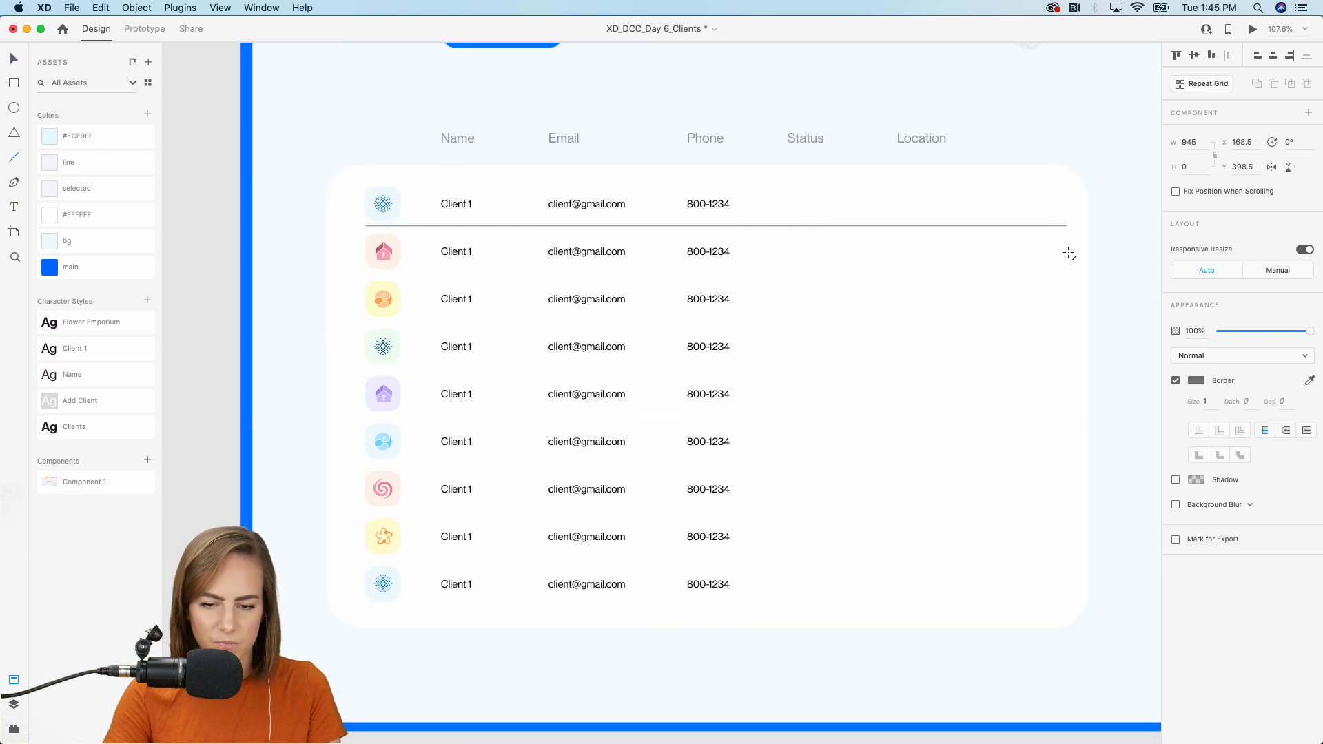
left_click(82, 162)
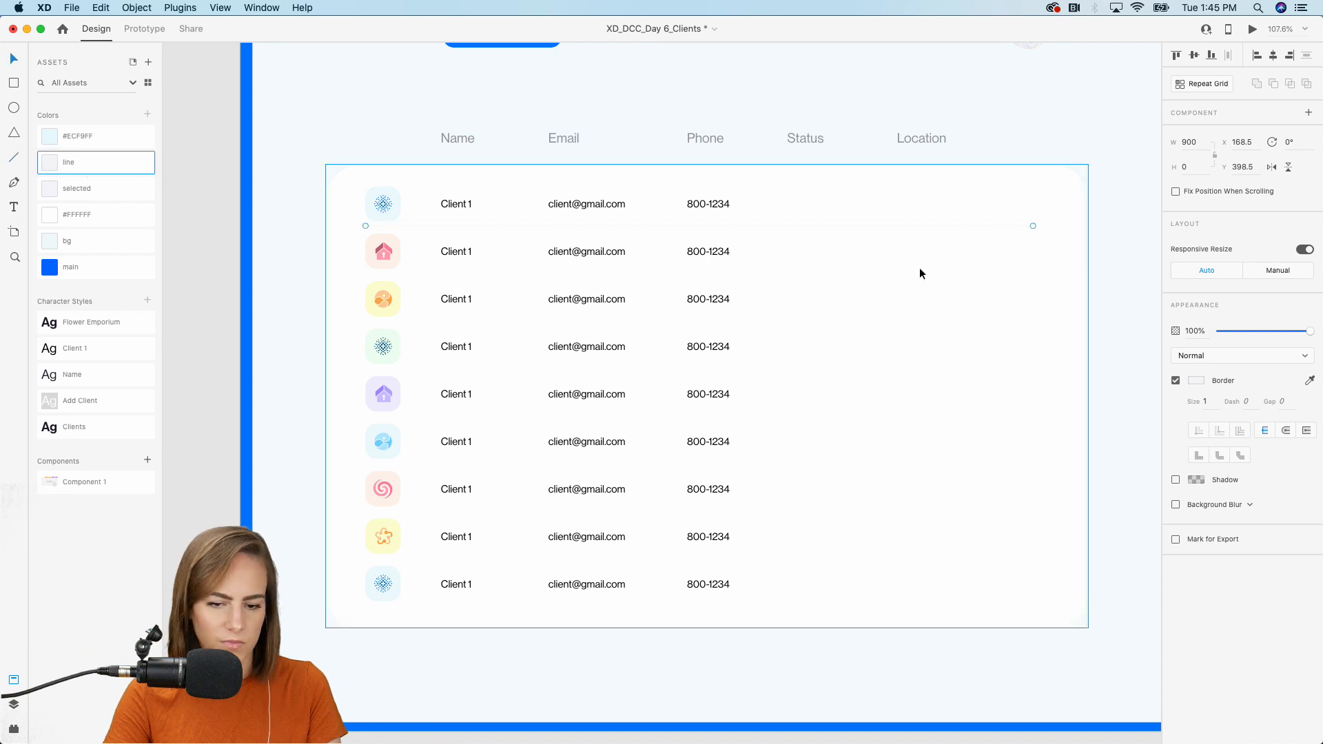
left_click(1189, 84)
left_click_drag(703, 226, 706, 295)
left_click_drag(752, 237, 750, 269)
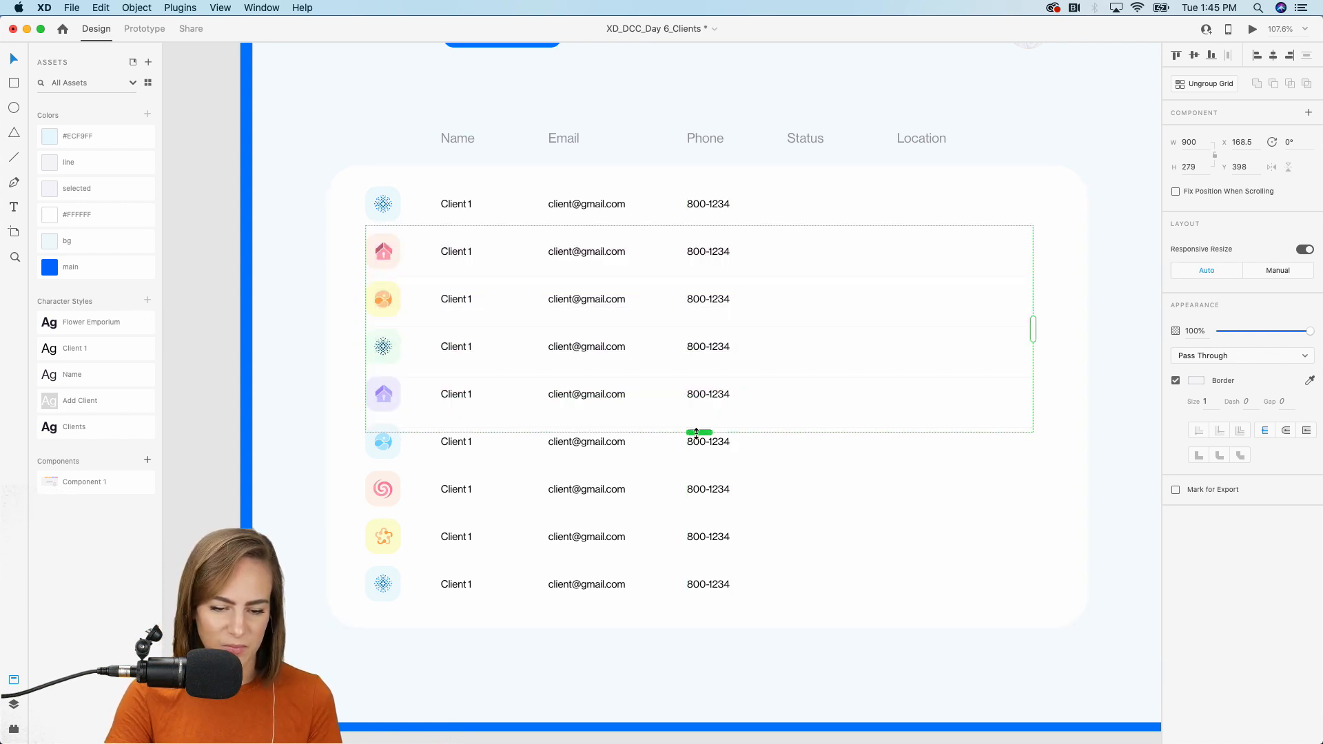
left_click_drag(698, 434, 696, 615)
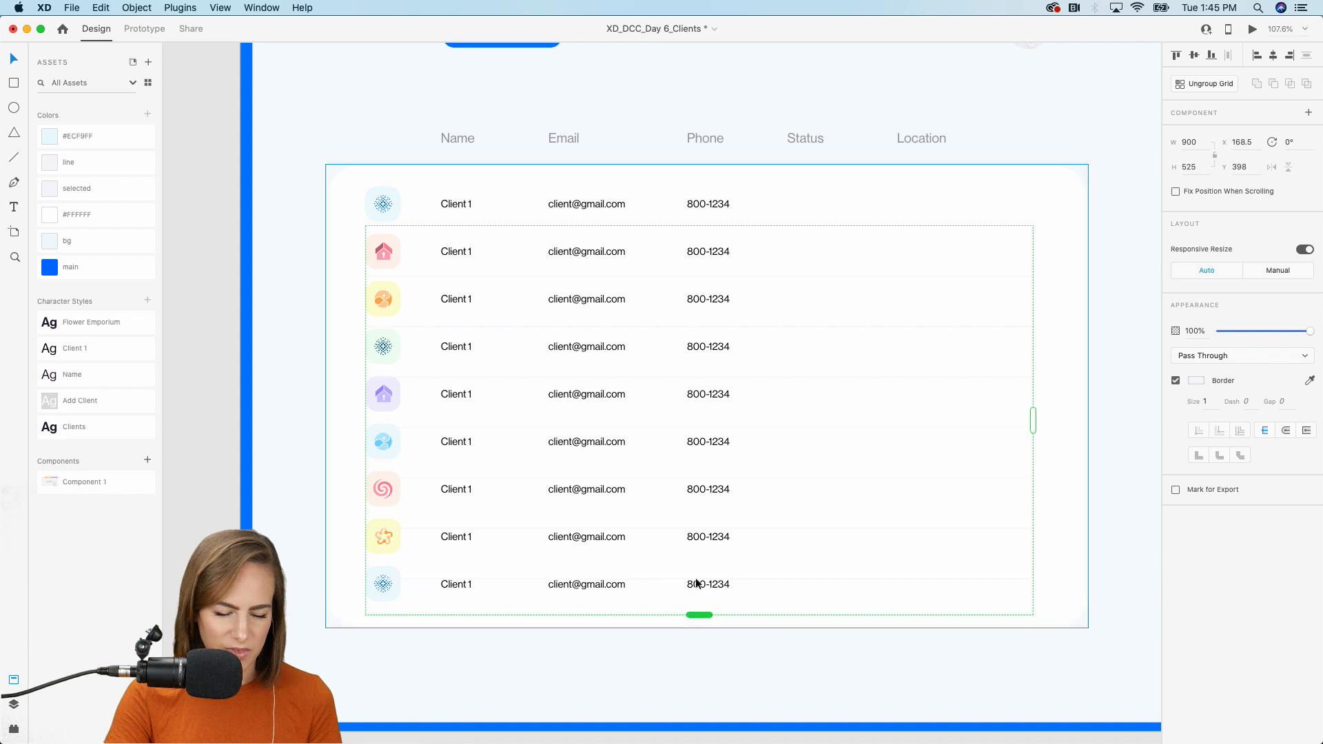
left_click_drag(794, 252, 791, 249)
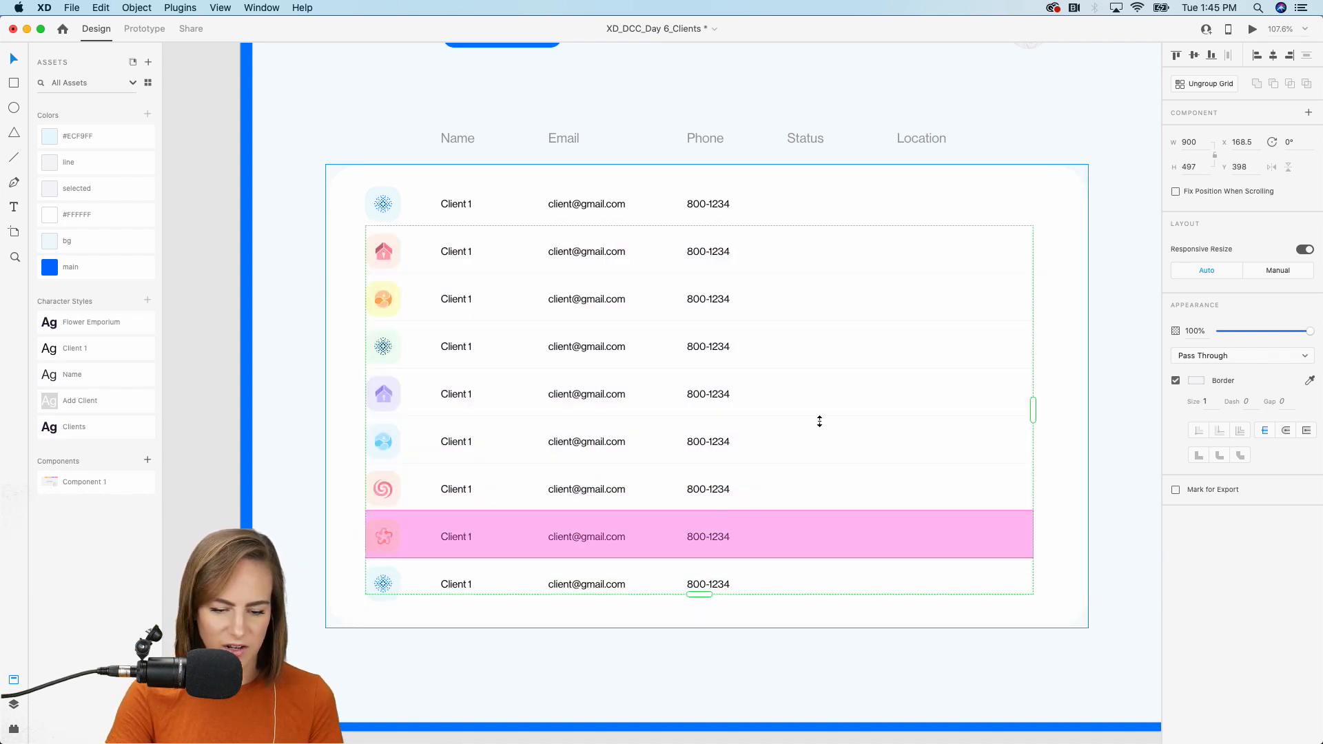
left_click(1038, 97)
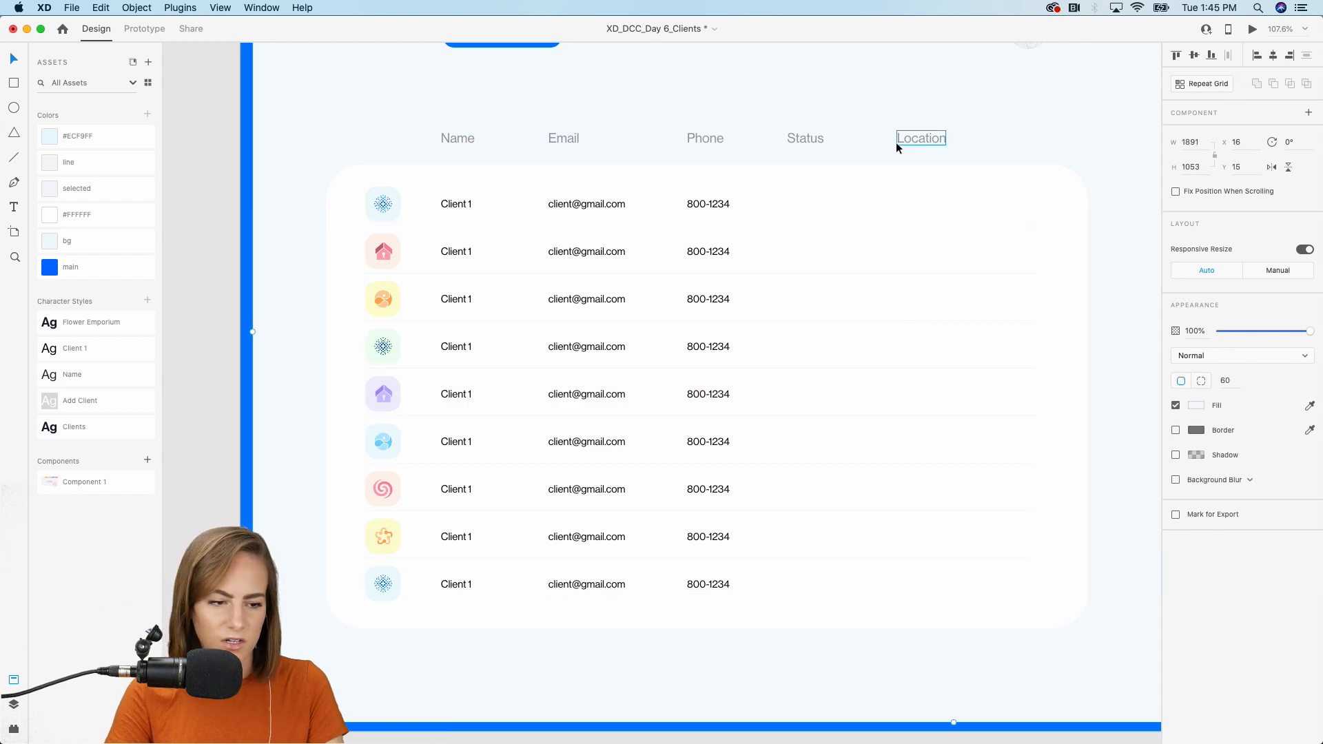
Copy the chevron from the Assets artboard and place it at the first row's right end.
scroll(896, 142, "down", 10)
scroll(896, 142, "left", 4)
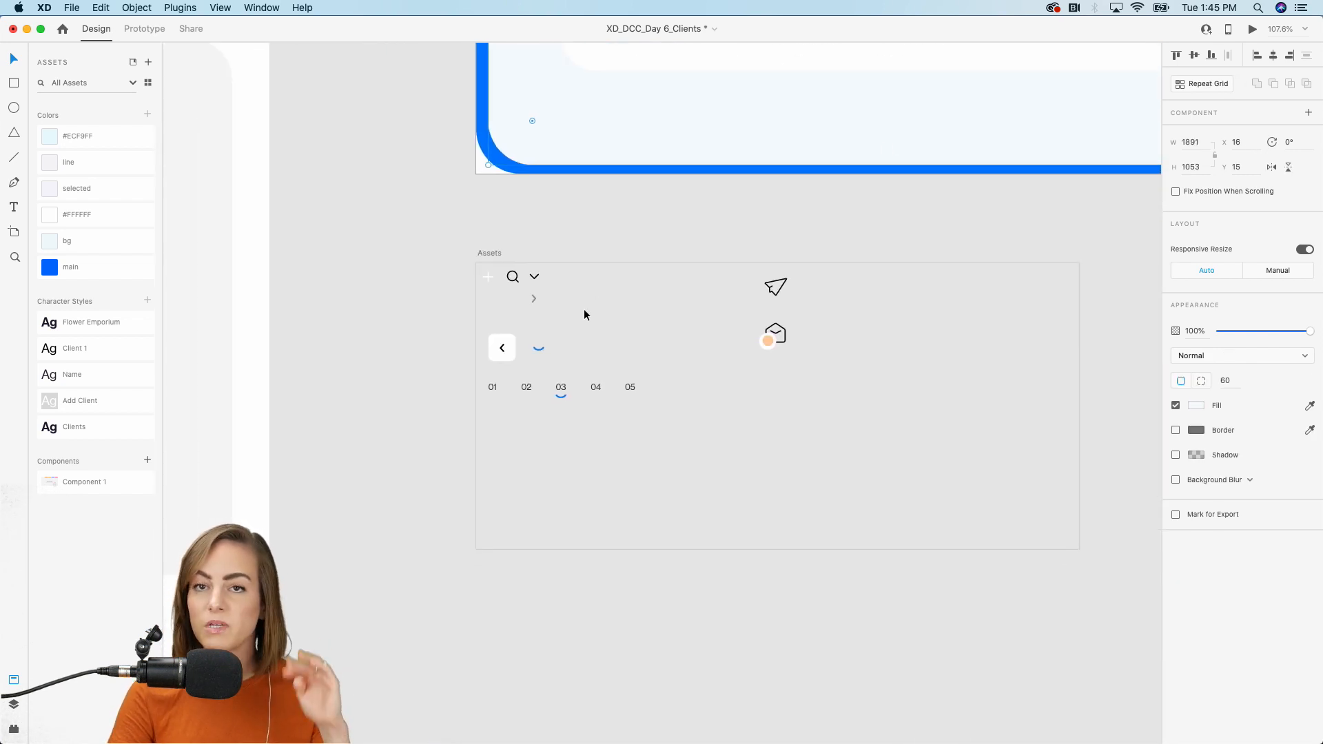
left_click(535, 298)
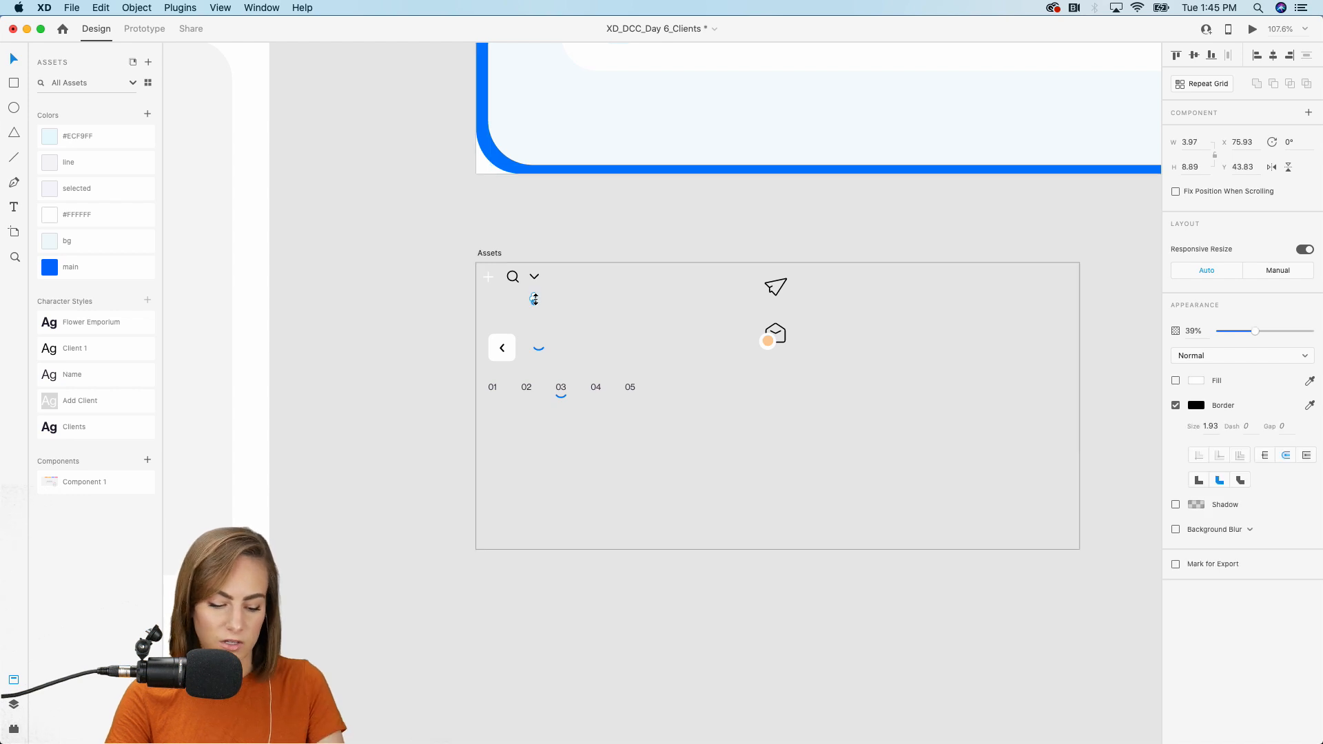
scroll(535, 298, "up", 10)
scroll(535, 297, "right", 6)
scroll(535, 300, "up", 3)
scroll(535, 300, "right", 2)
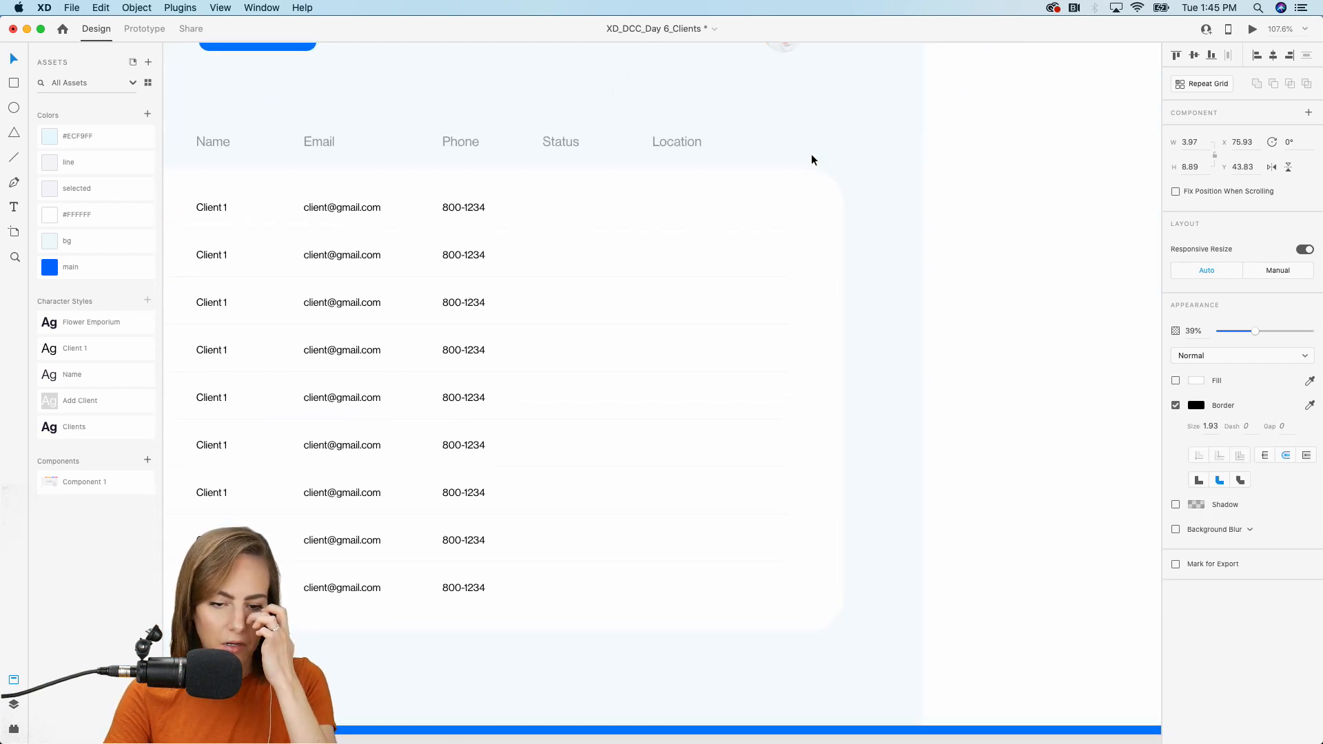
scroll(812, 155, "up", 10)
scroll(771, 227, "left", 3)
scroll(771, 227, "down", 1)
left_click(727, 356)
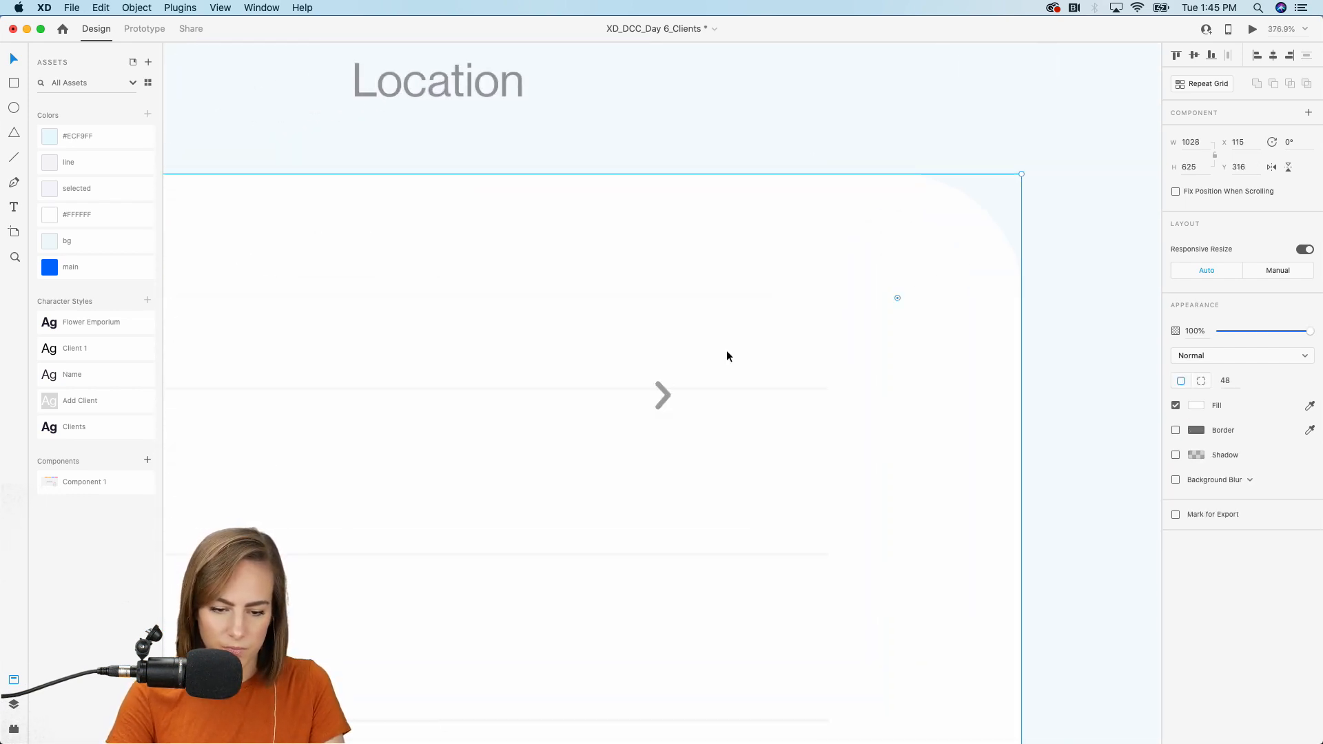
left_click(656, 406)
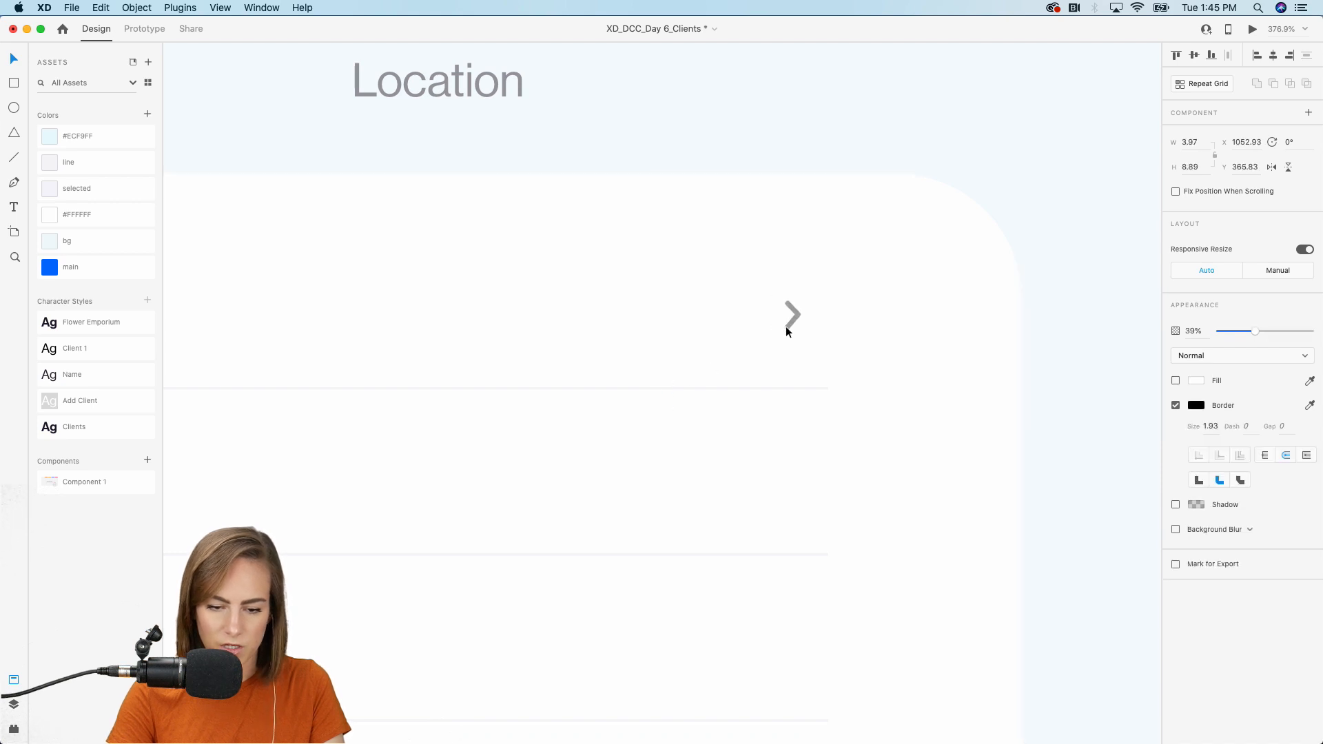
left_click_drag(787, 327, 777, 328)
Repeat the chevron down all nine rows, spacing it to line up with each row.
scroll(777, 329, "down", 10)
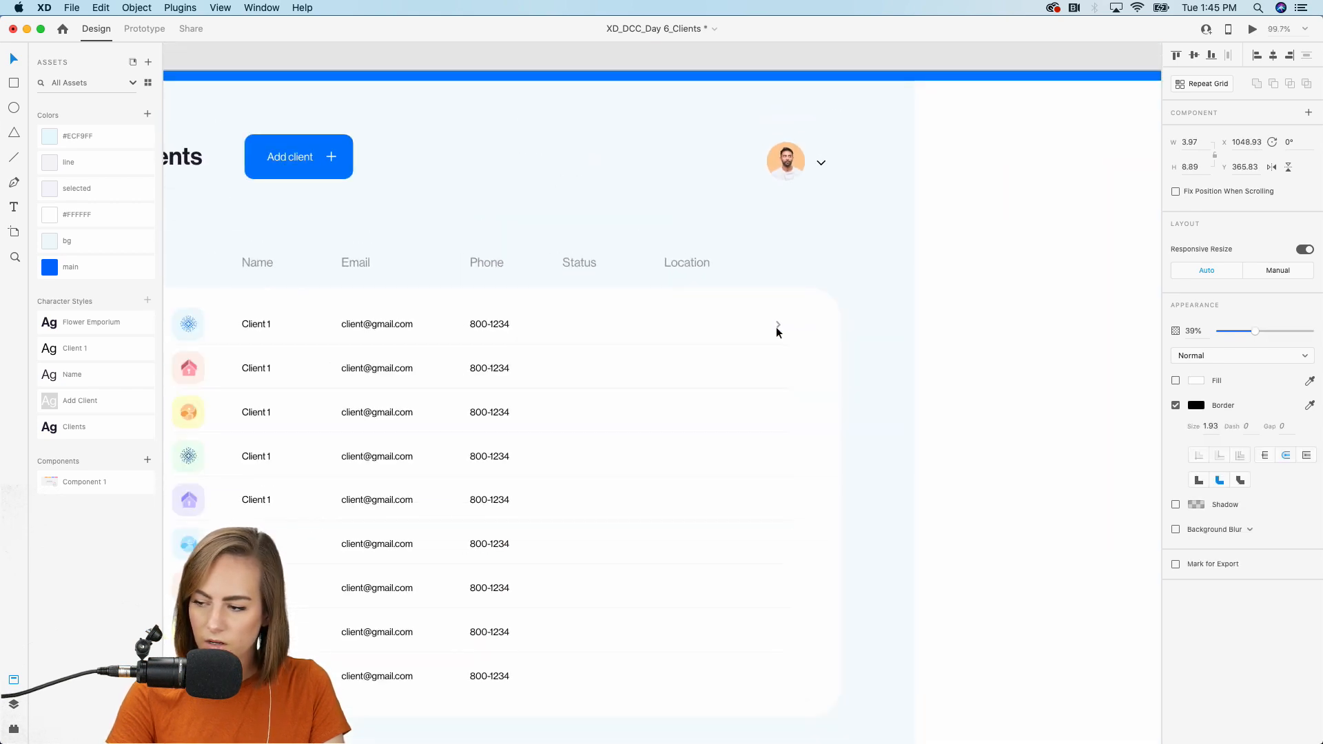
scroll(776, 326, "down", 2)
left_click(1199, 84)
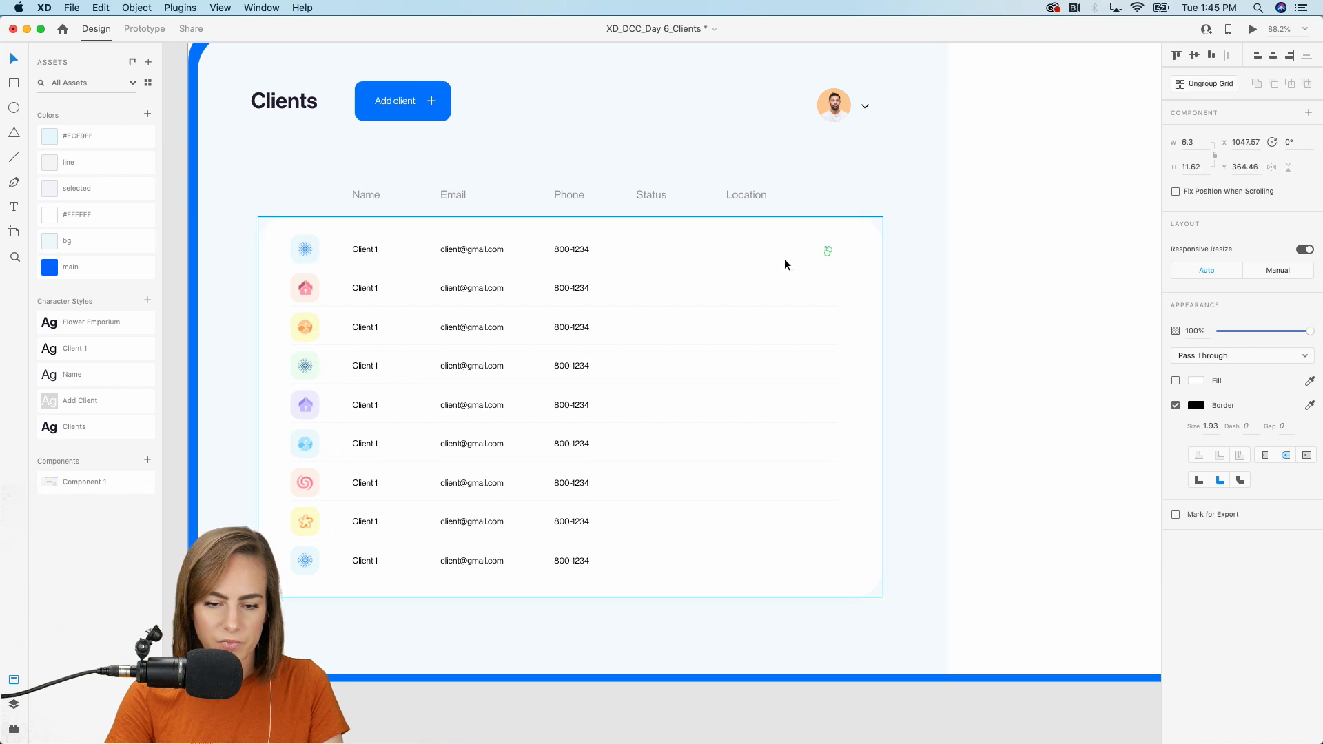
scroll(785, 259, "up", 5)
left_click_drag(871, 248, 869, 295)
scroll(869, 293, "down", 3)
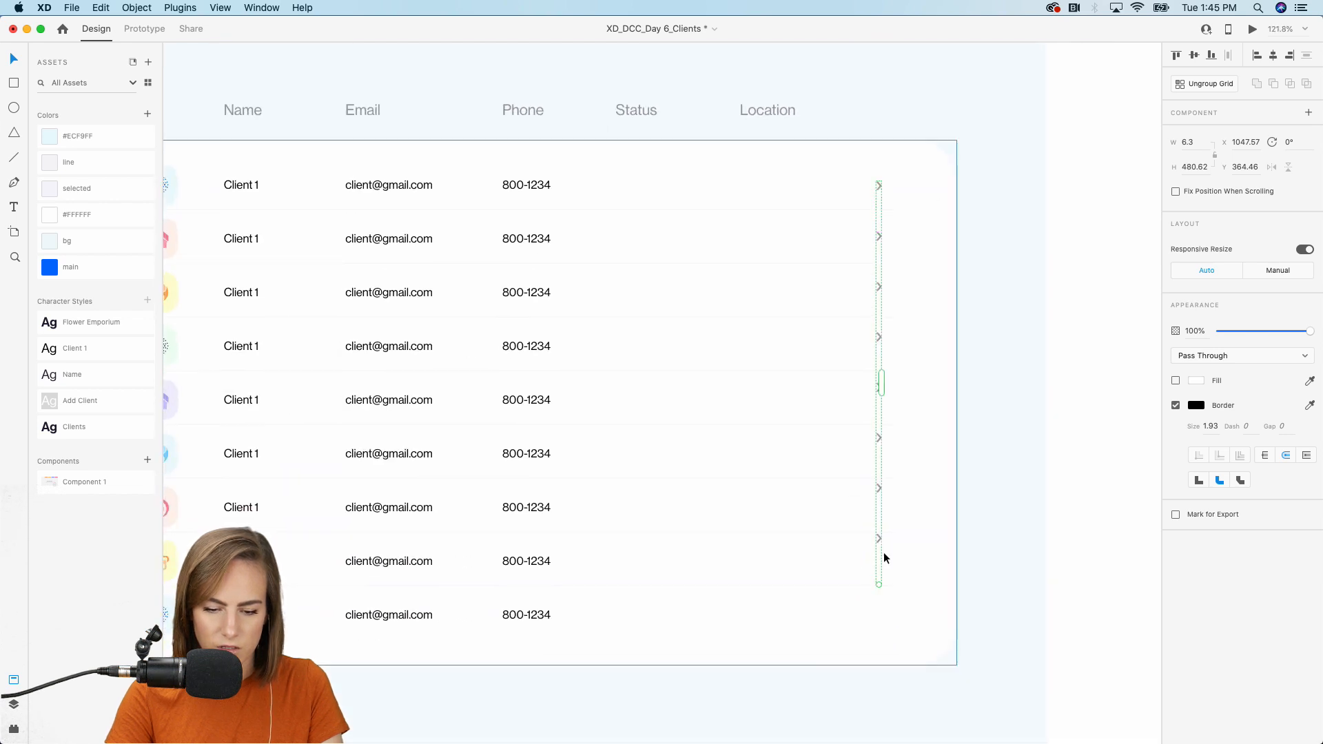
left_click_drag(879, 585, 879, 635)
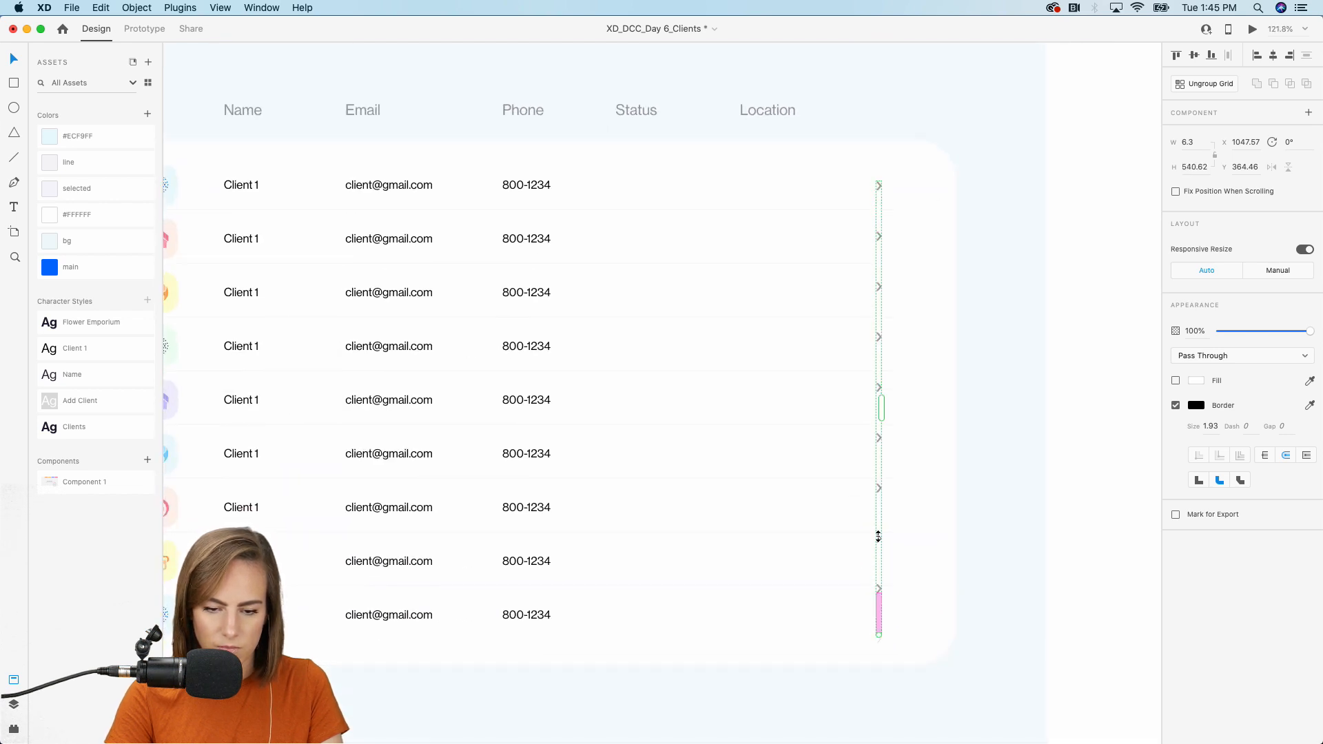
left_click_drag(879, 262, 885, 263)
left_click(973, 217)
scroll(970, 249, "down", 2)
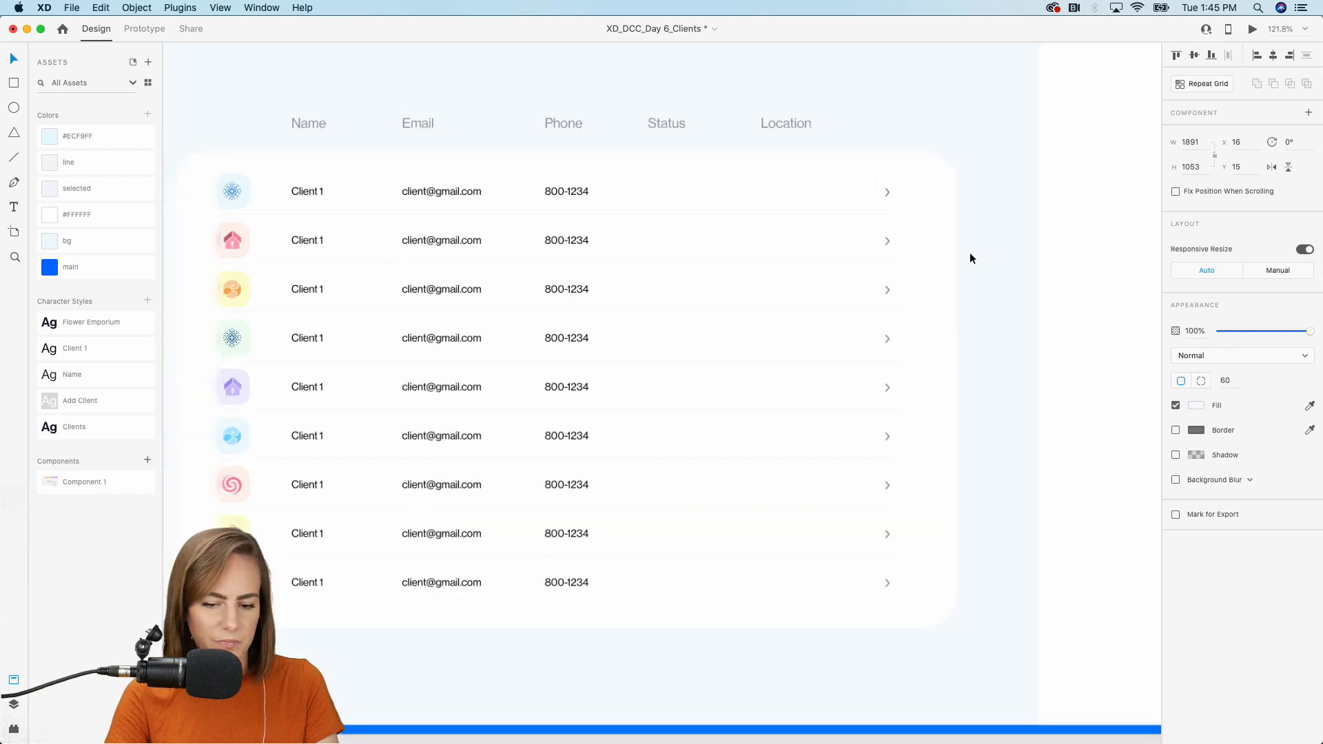
scroll(970, 253, "left", 3)
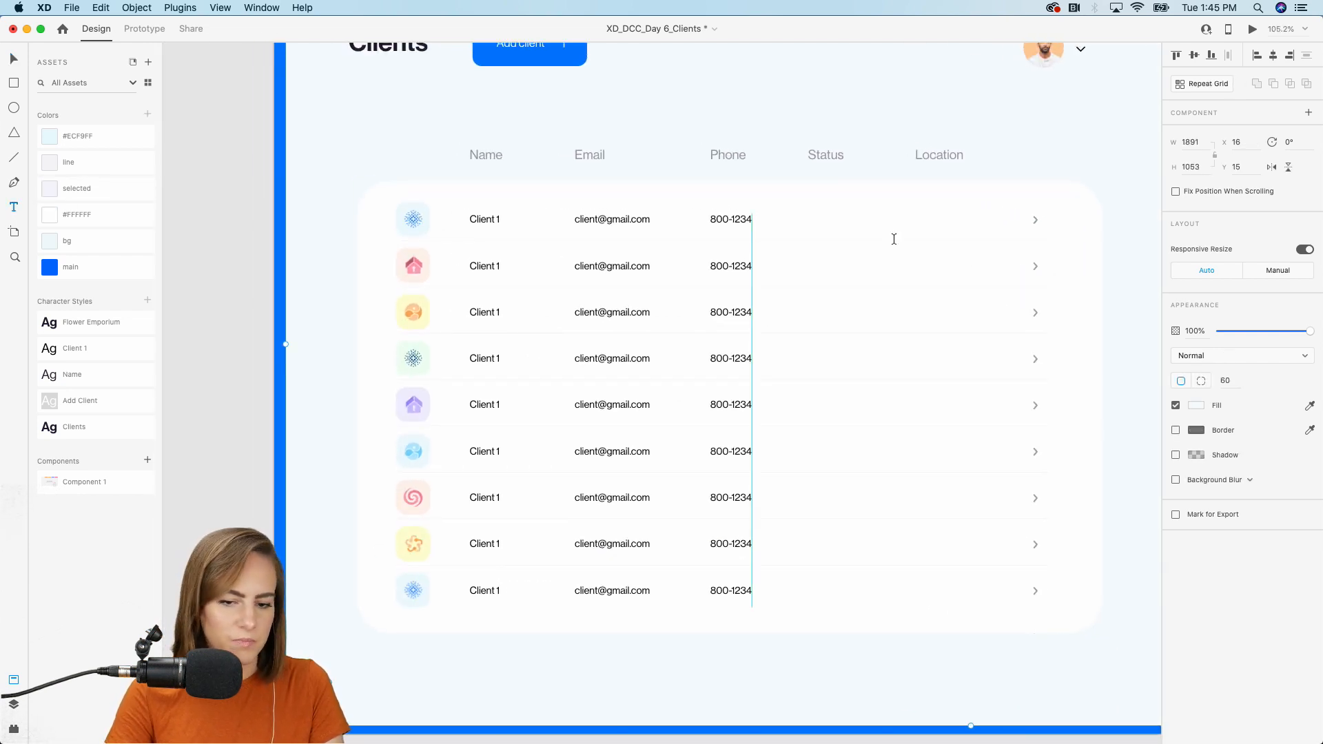
Add a 'Potential' label in the Status column with Client 1 style and auto width.
left_click_drag(812, 214, 953, 285)
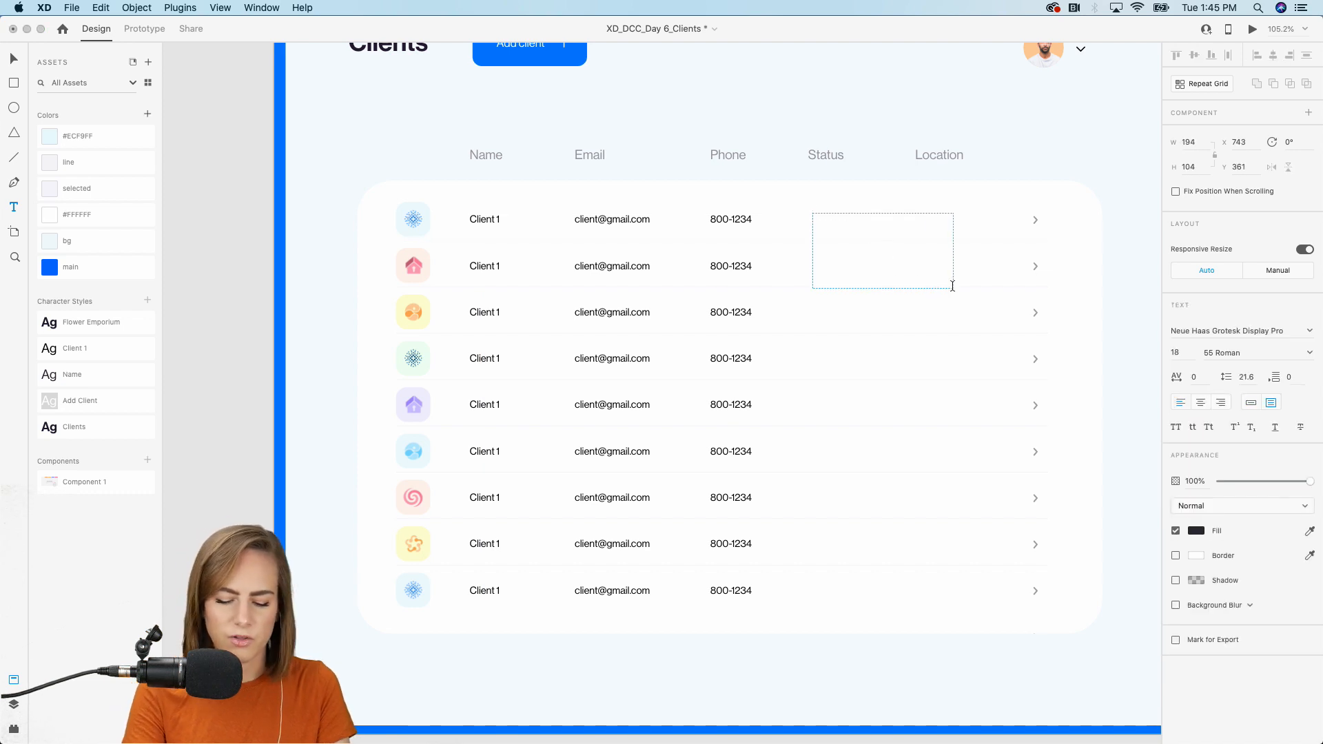
type("Potential")
key("Escape")
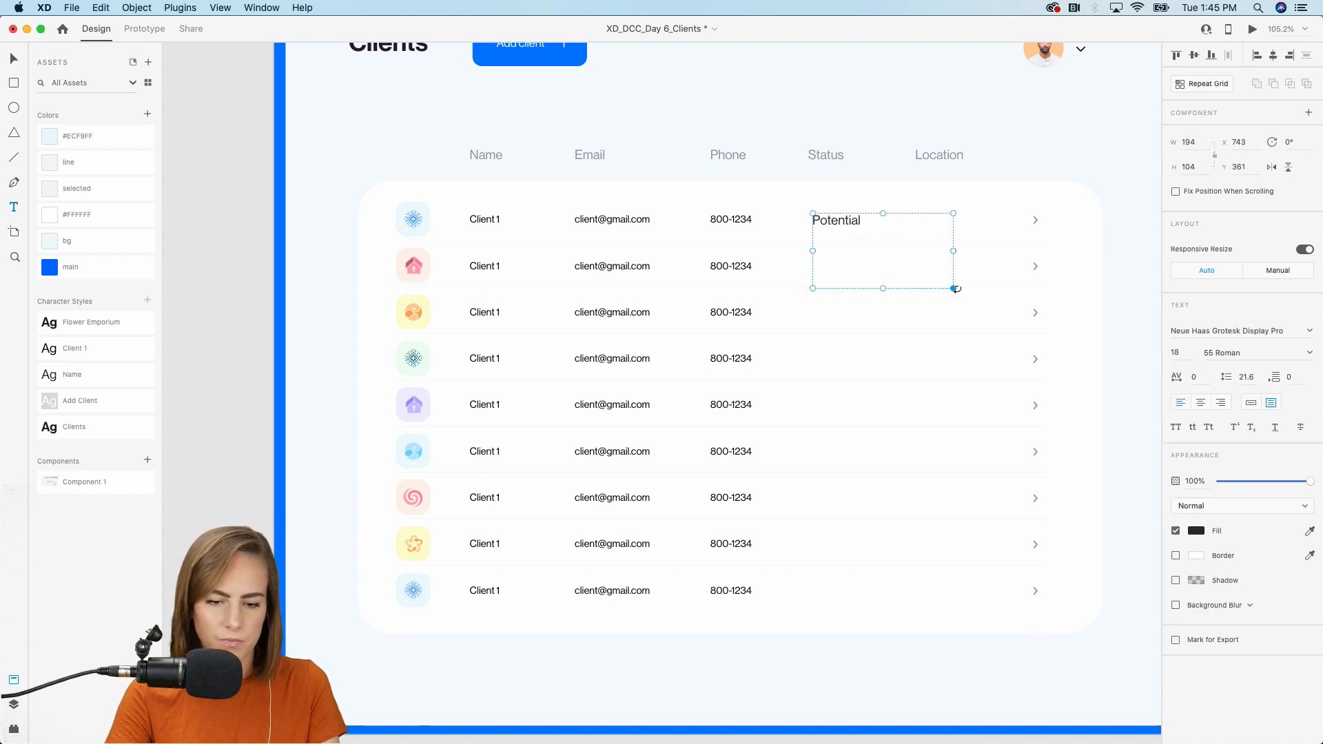
left_click(68, 356)
left_click(1251, 402)
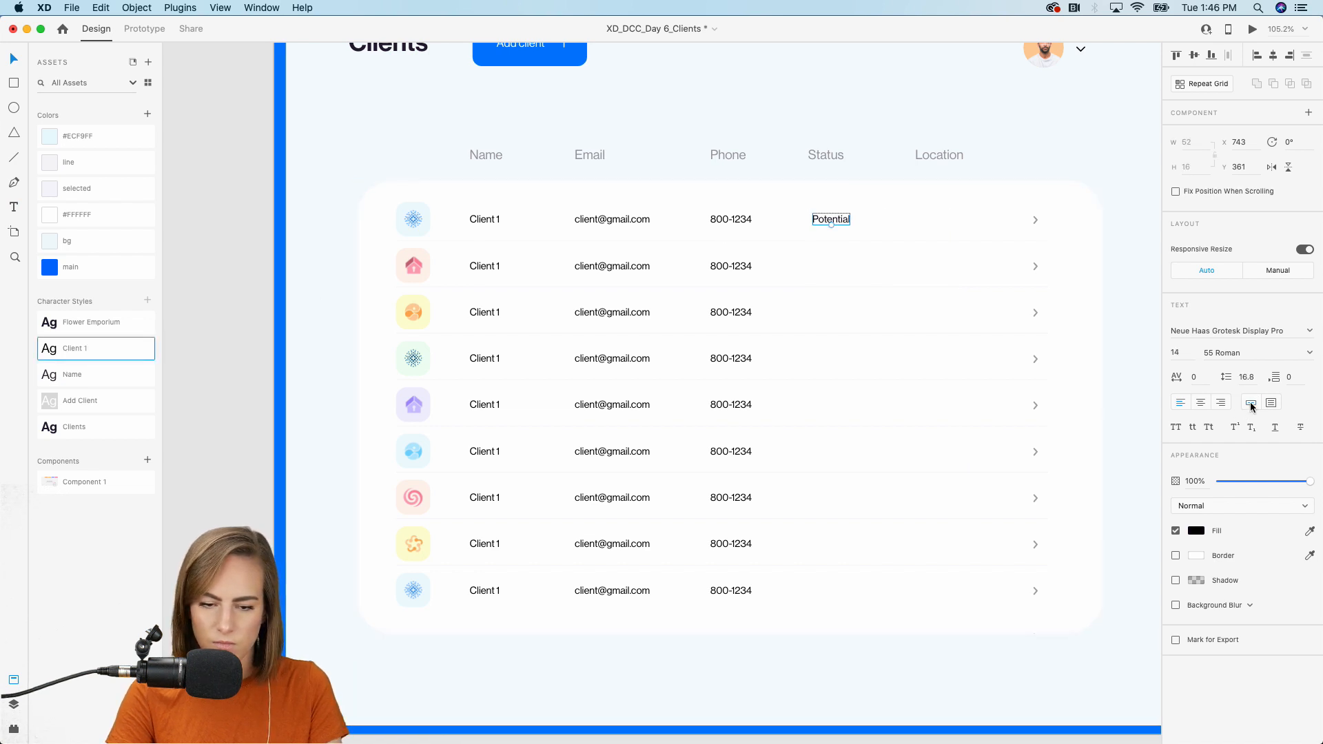
Repeat the Potential label down all nine rows, then start a Location text box.
left_click(1203, 84)
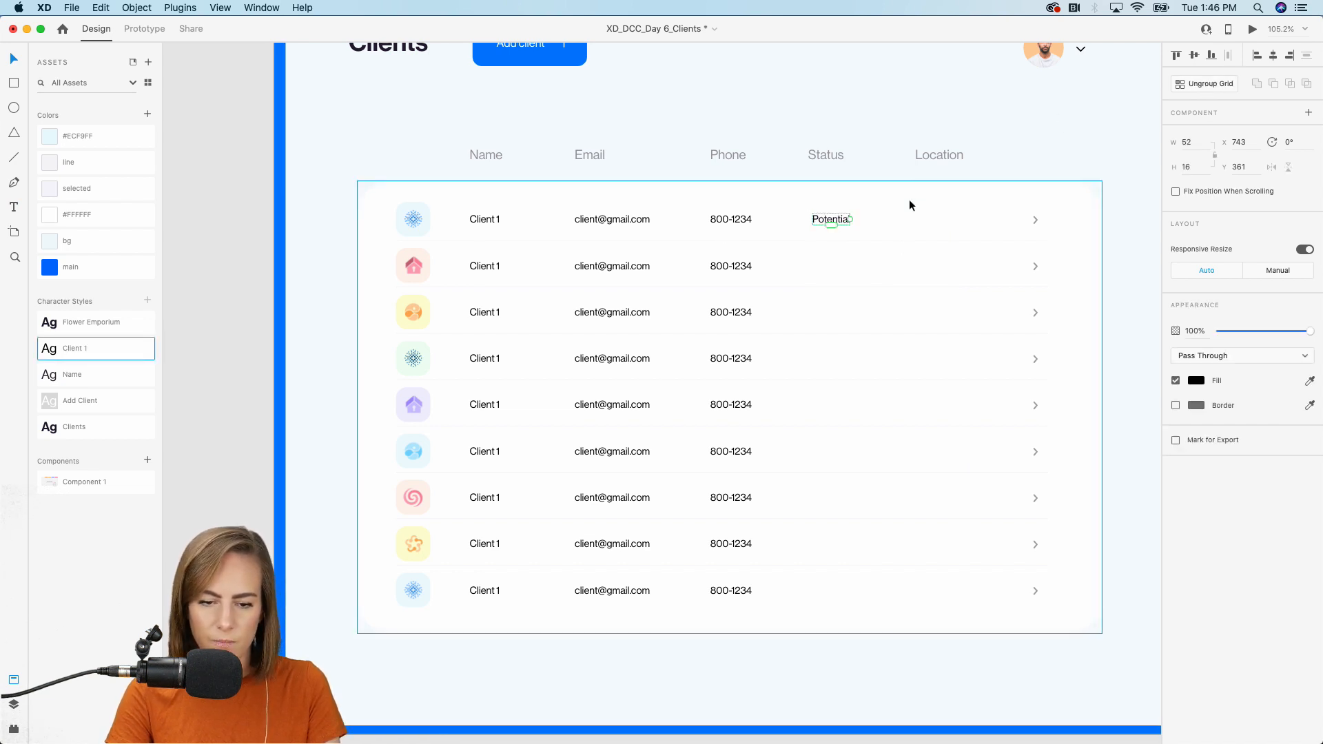
left_click_drag(832, 227, 832, 287)
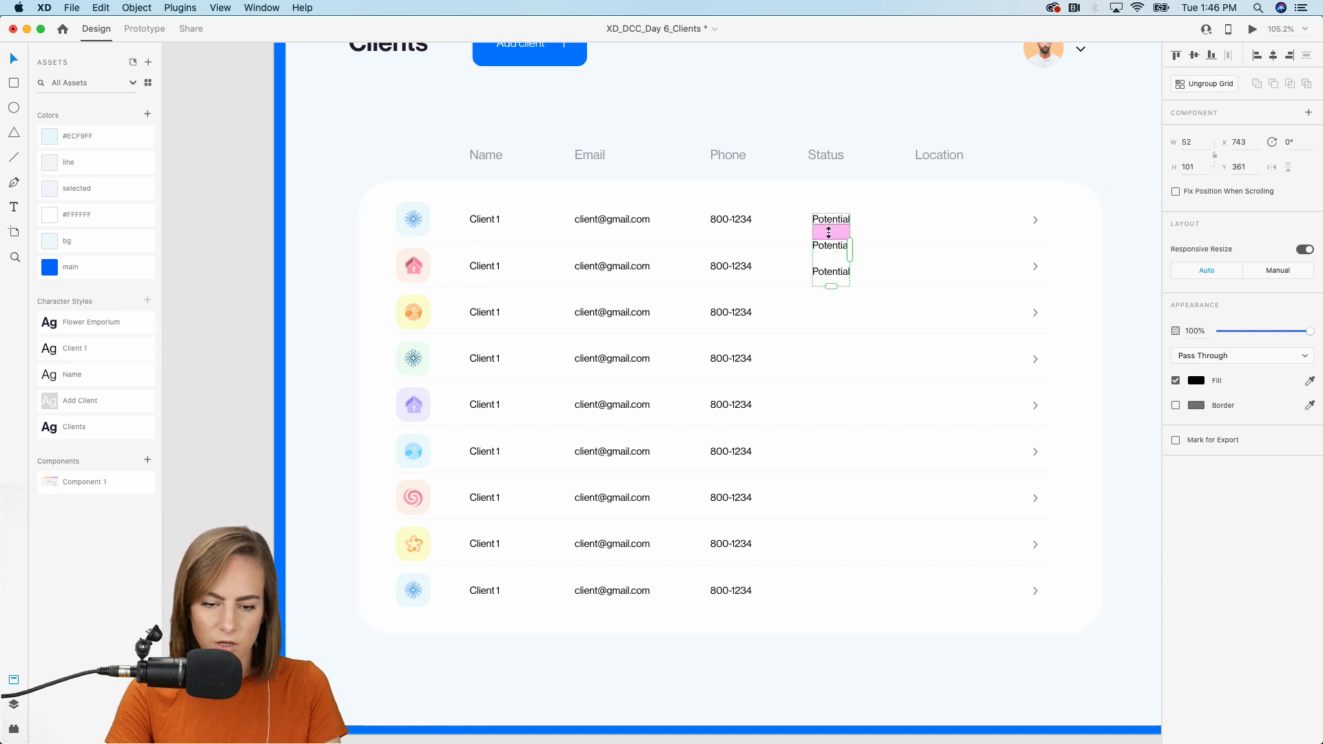
left_click_drag(832, 235, 832, 254)
left_click_drag(830, 326, 830, 592)
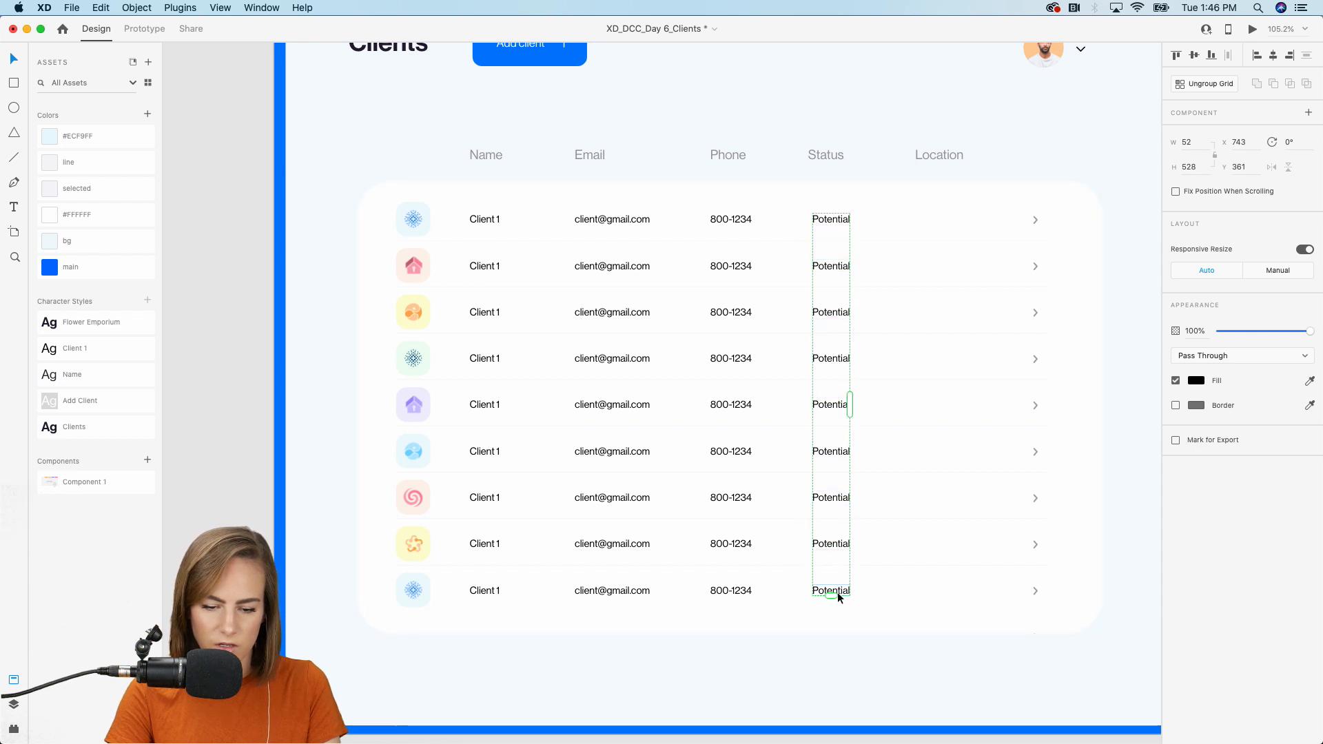
left_click(914, 615)
scroll(919, 615, "right", 5)
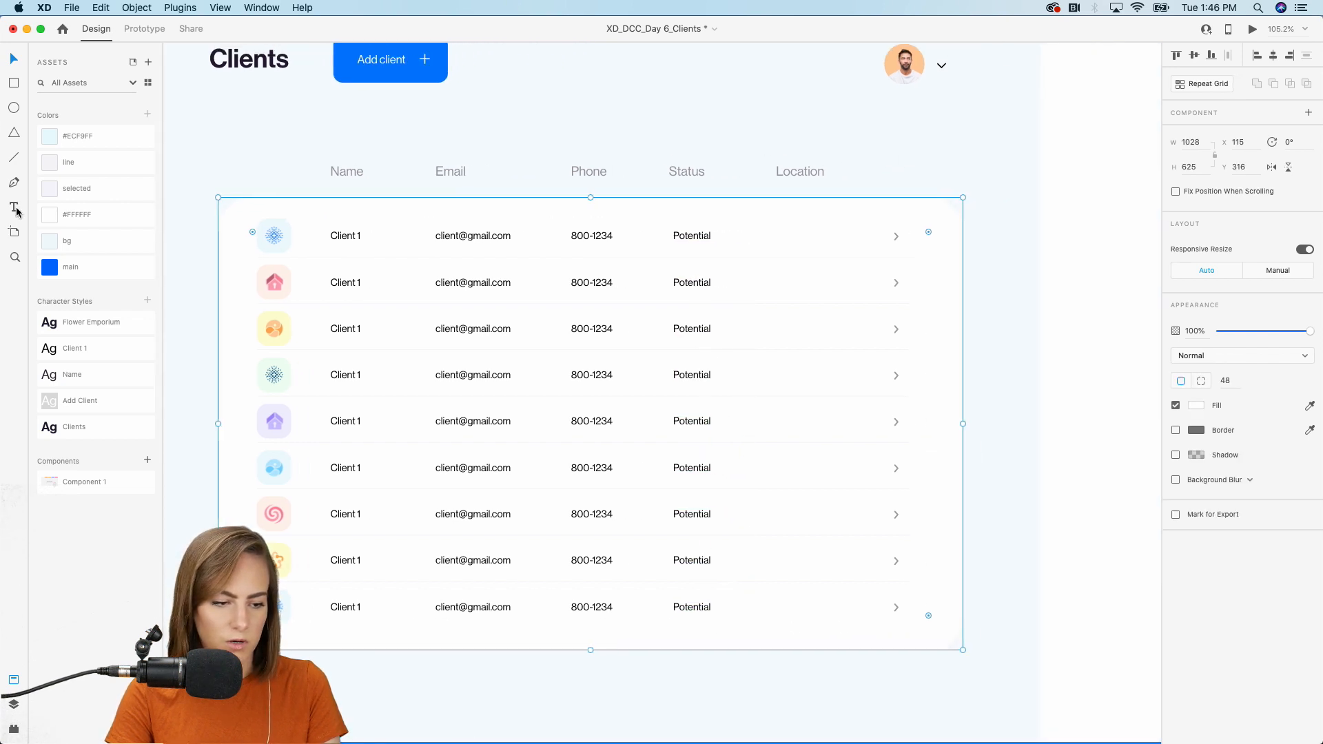
left_click_drag(756, 230, 878, 285)
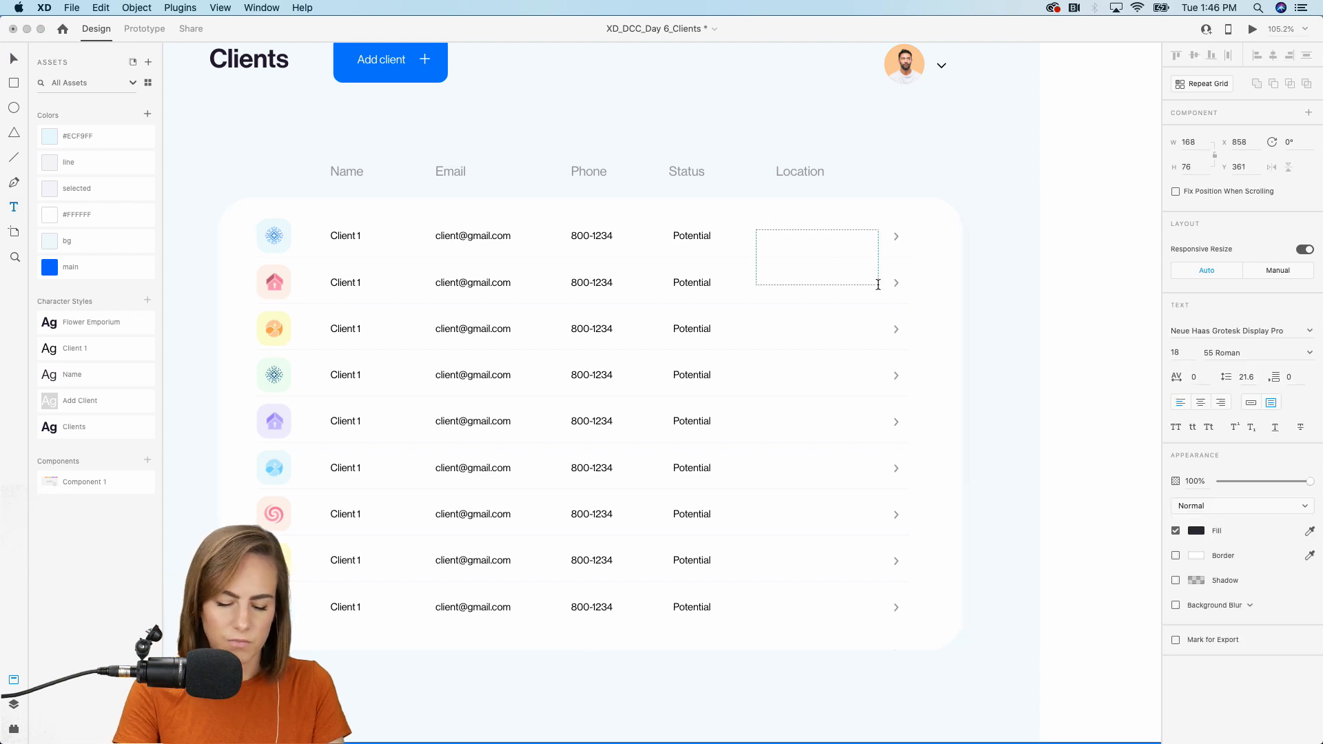
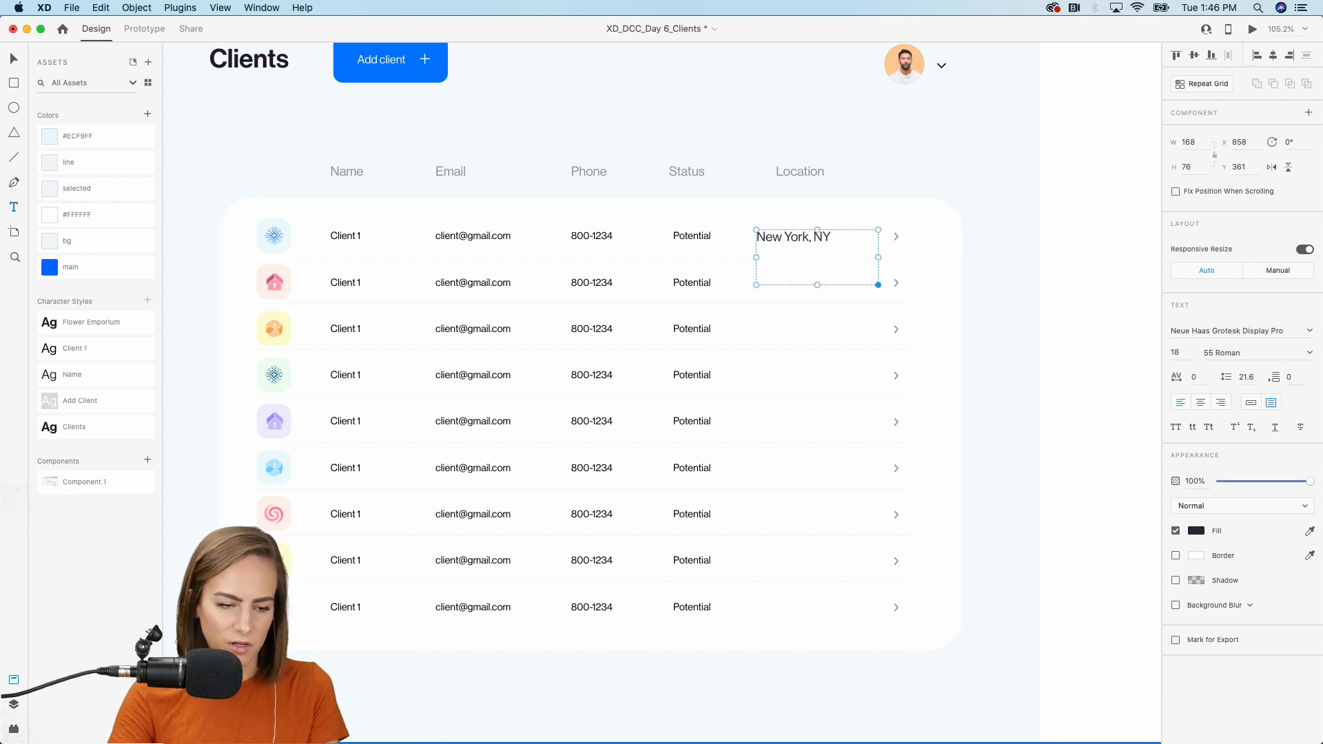
Make the 'New York, NY' text auto width with Client 1 style, aligned under Location.
left_click(1165, 318)
left_click(1251, 404)
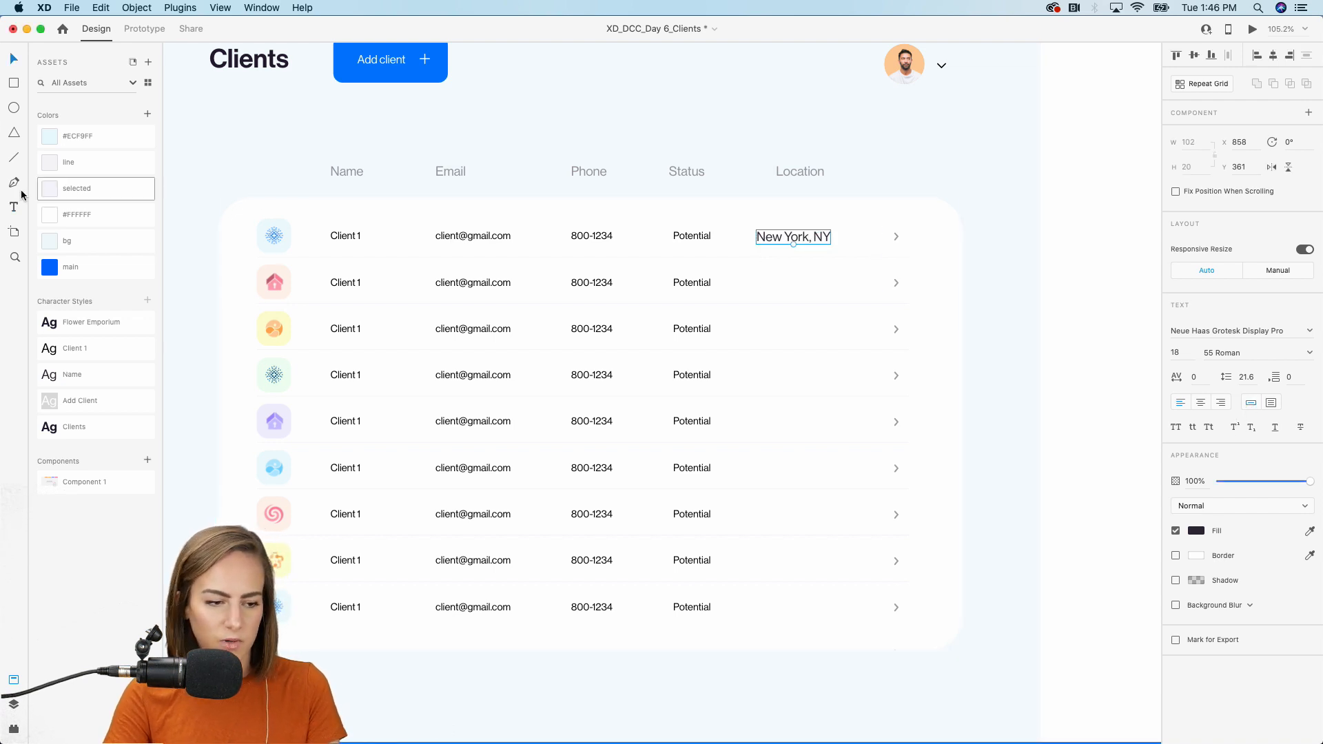
left_click(89, 346)
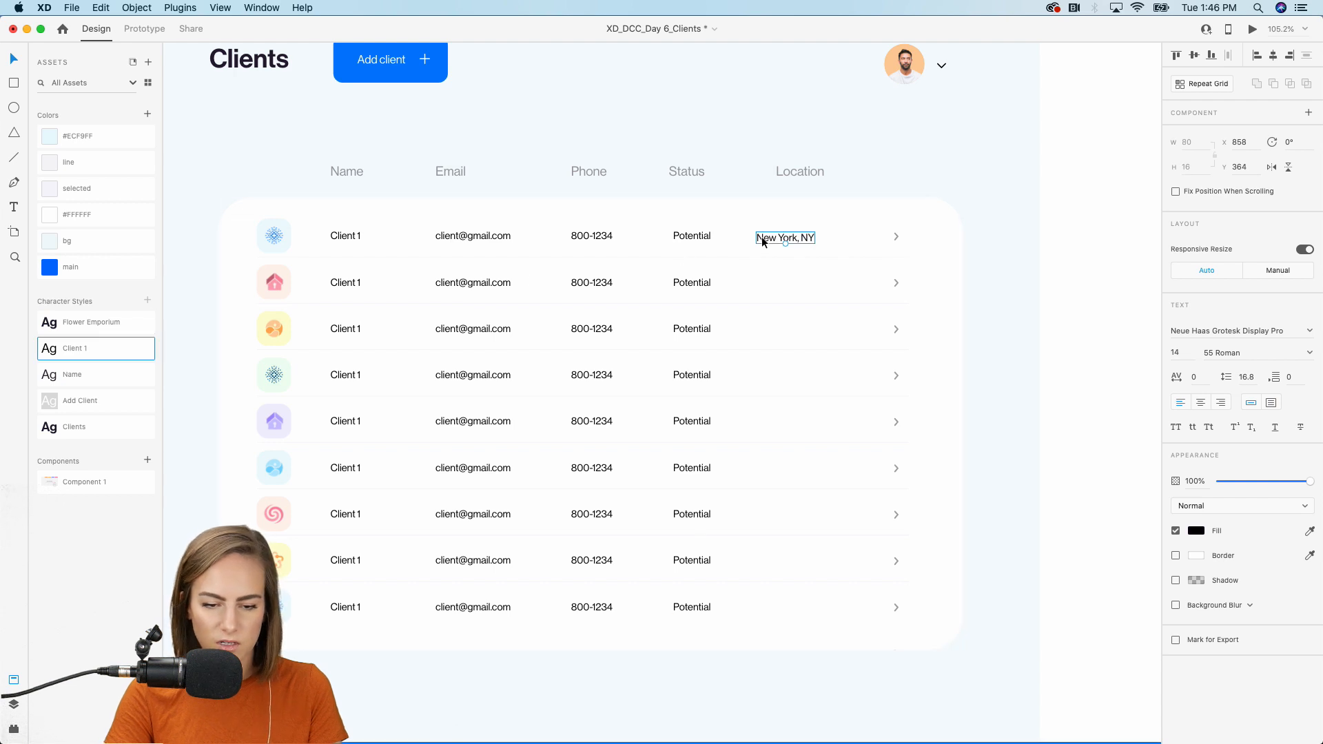
left_click_drag(765, 236, 797, 265)
Repeat the 'New York, NY' location down all nine client rows.
left_click(1201, 86)
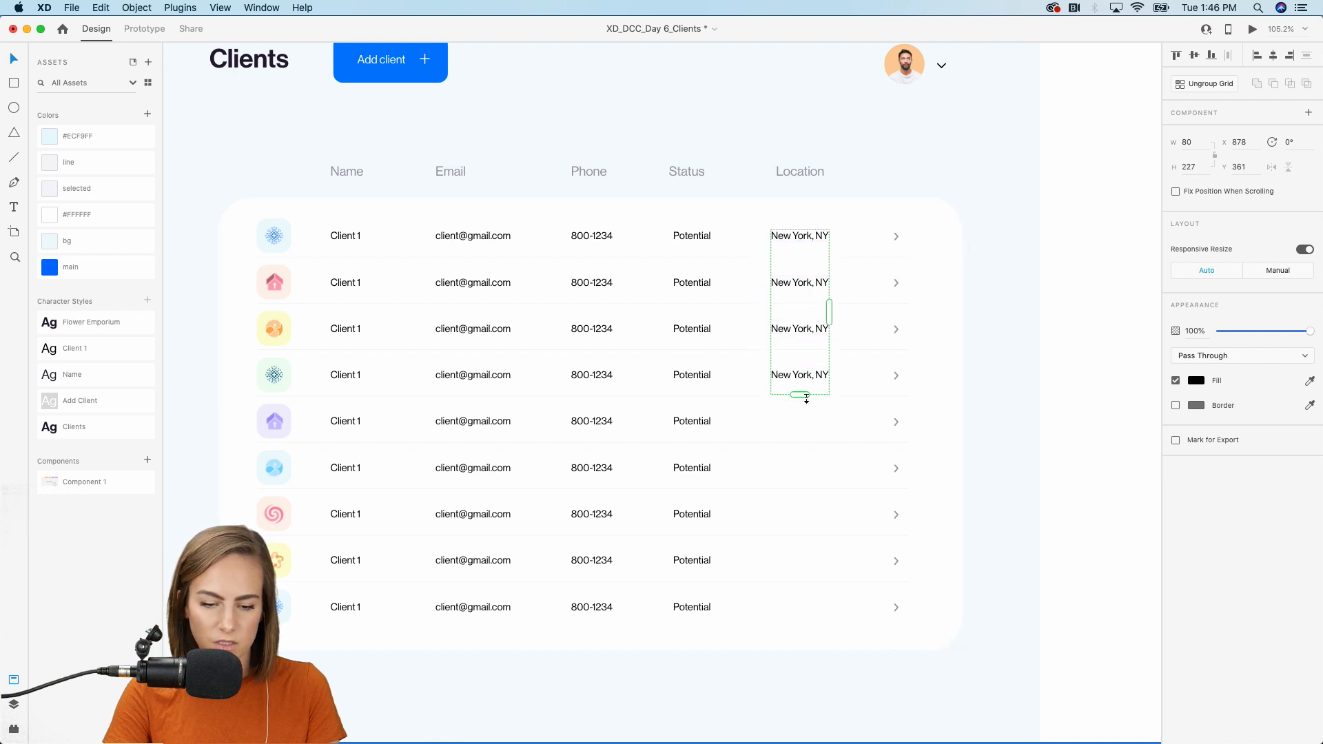
left_click_drag(806, 399, 805, 618)
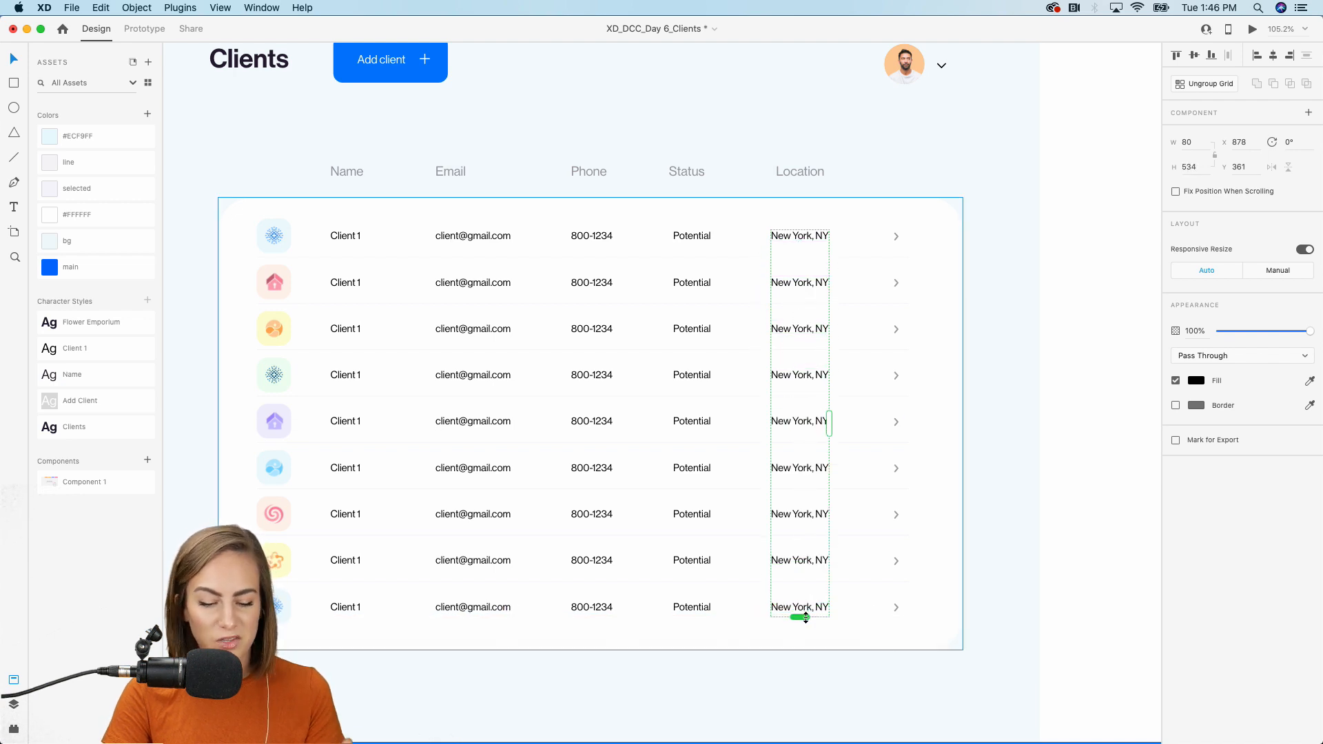
left_click(1058, 579)
scroll(1058, 581, "down", 3)
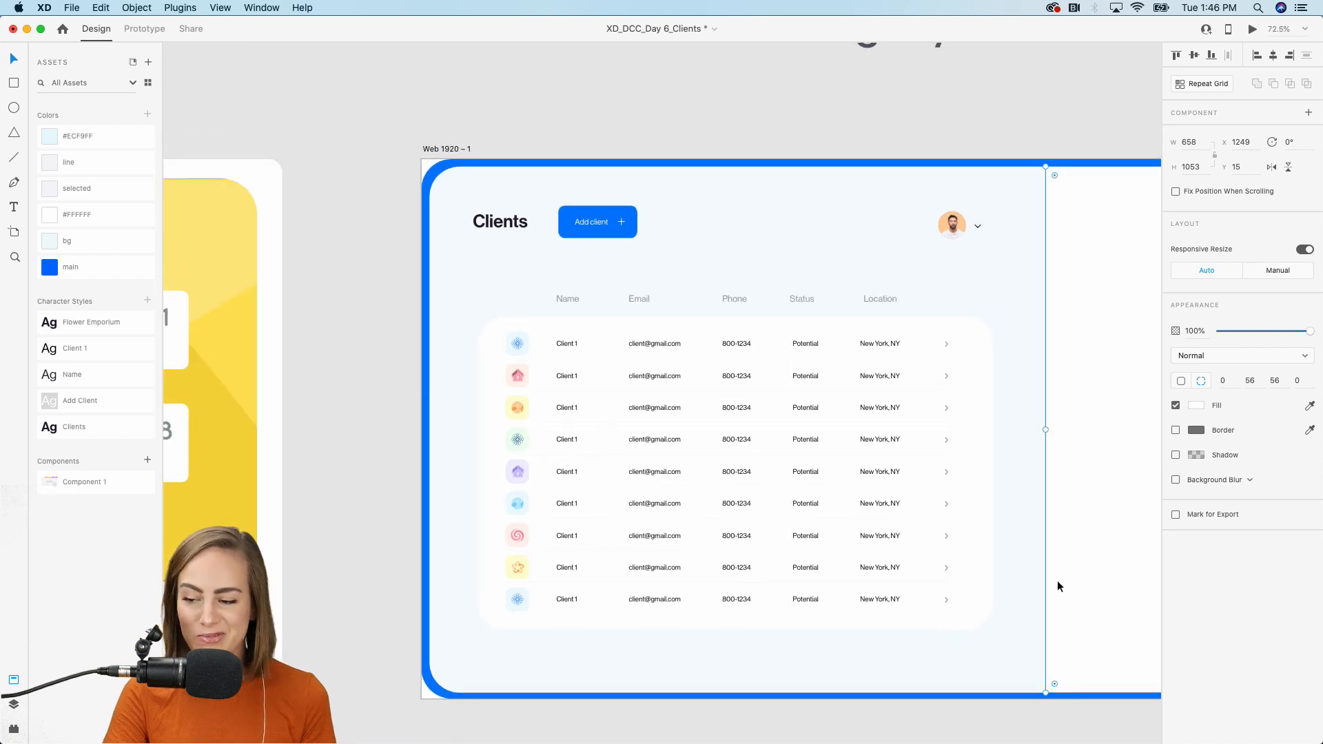
Copy the 01–05 page numbers from the Assets artboard and place them below the client table.
scroll(1057, 580, "down", 5)
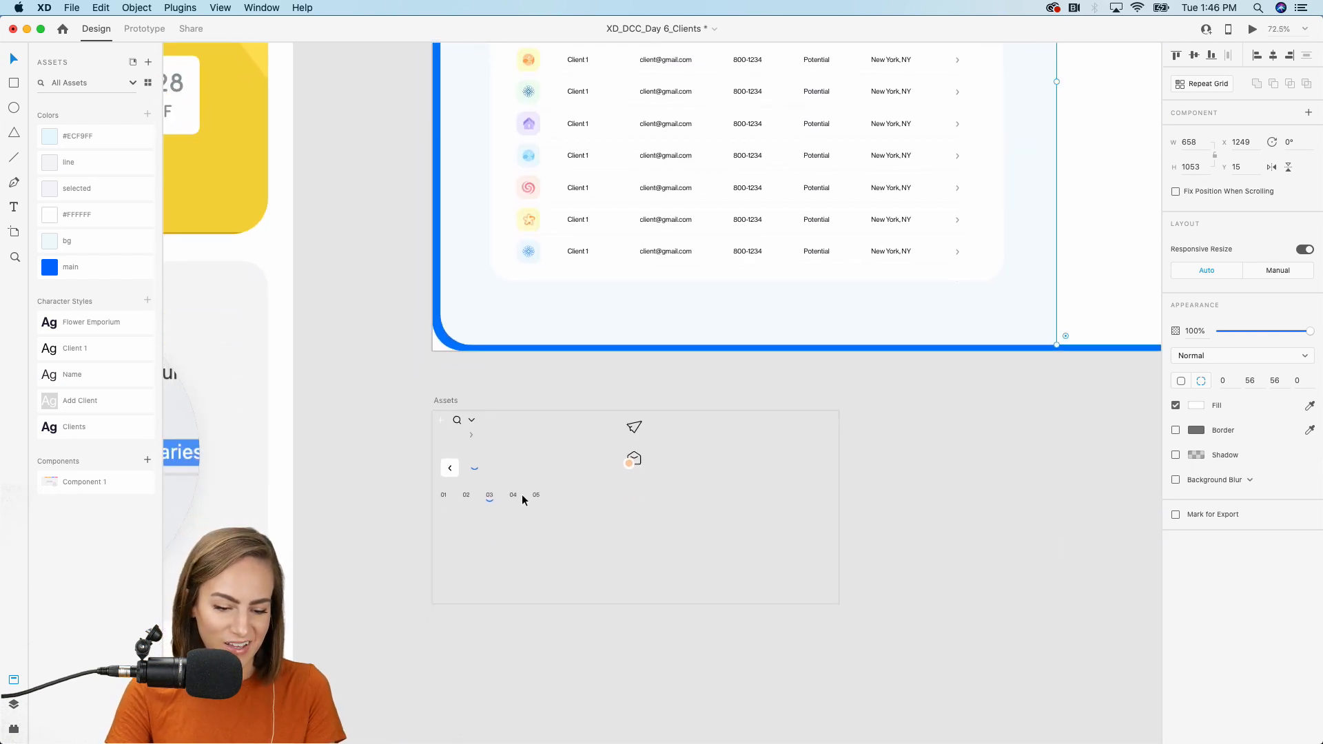
left_click(517, 494)
key("super+c")
scroll(693, 326, "up", 5)
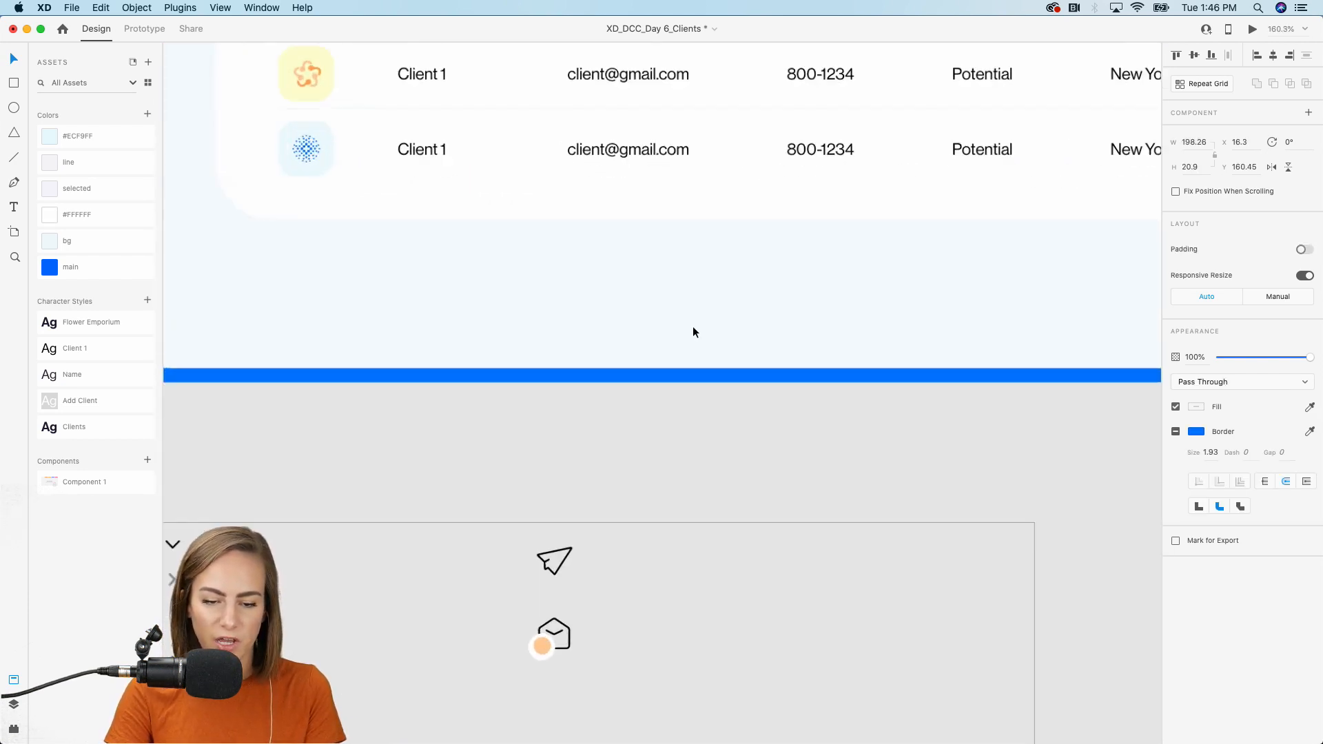
scroll(692, 325, "up", 1)
left_click(745, 330)
key("super+v")
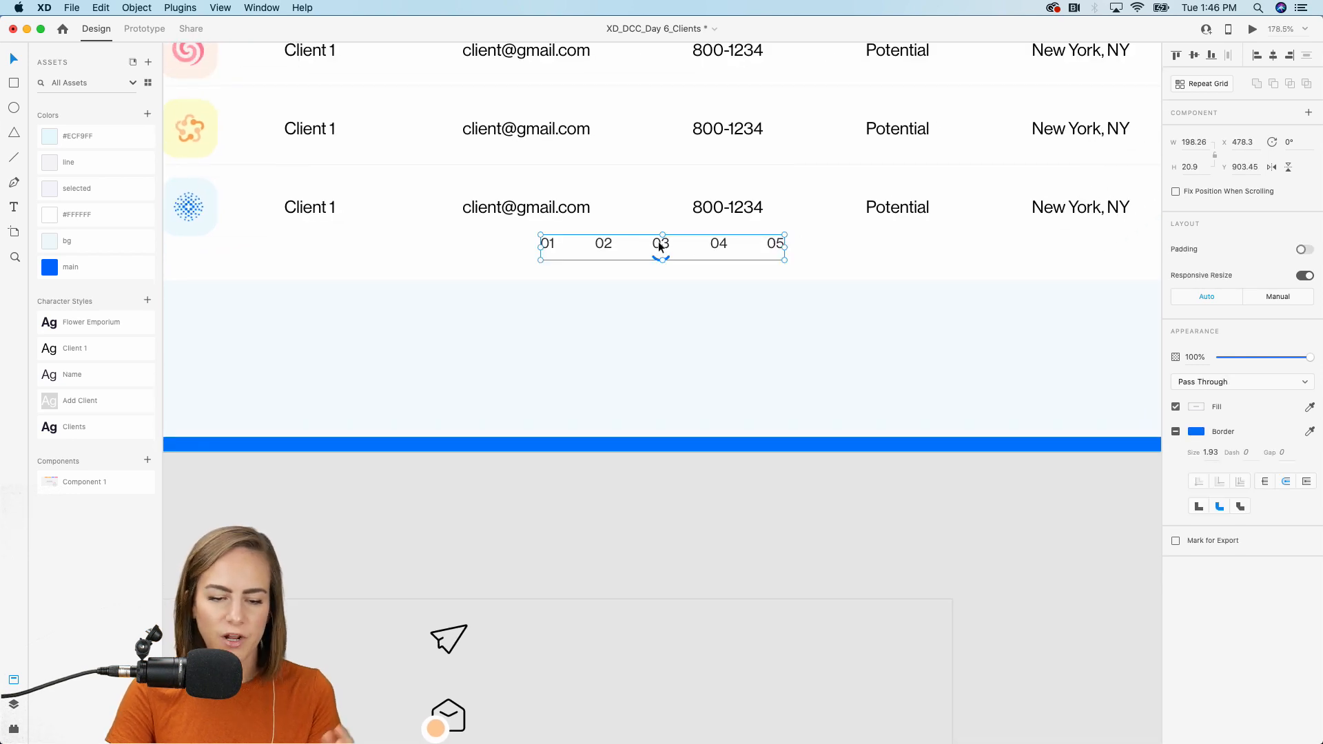
left_click_drag(659, 241, 692, 358)
scroll(675, 359, "down", 5)
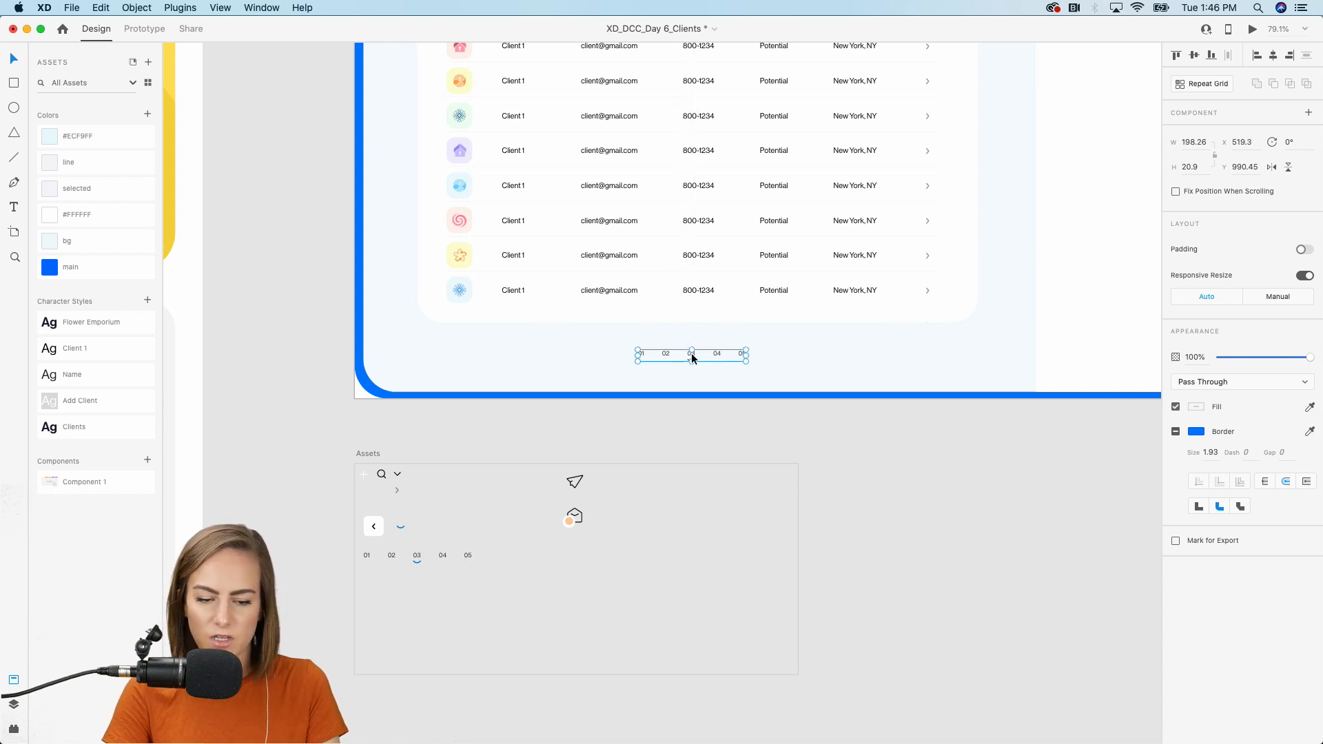
left_click(477, 511)
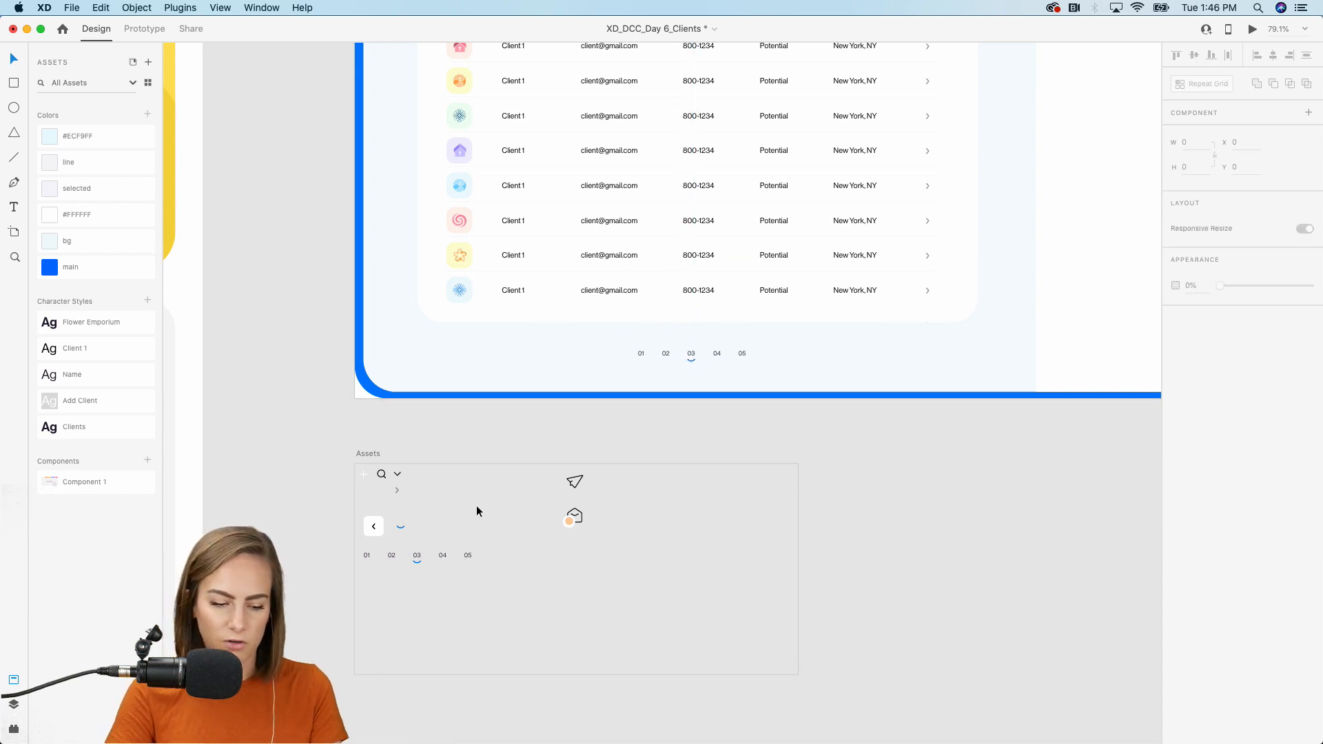
Paste the previous-page arrow square from the assets beside page 01.
left_click(377, 535)
scroll(647, 337, "up", 10)
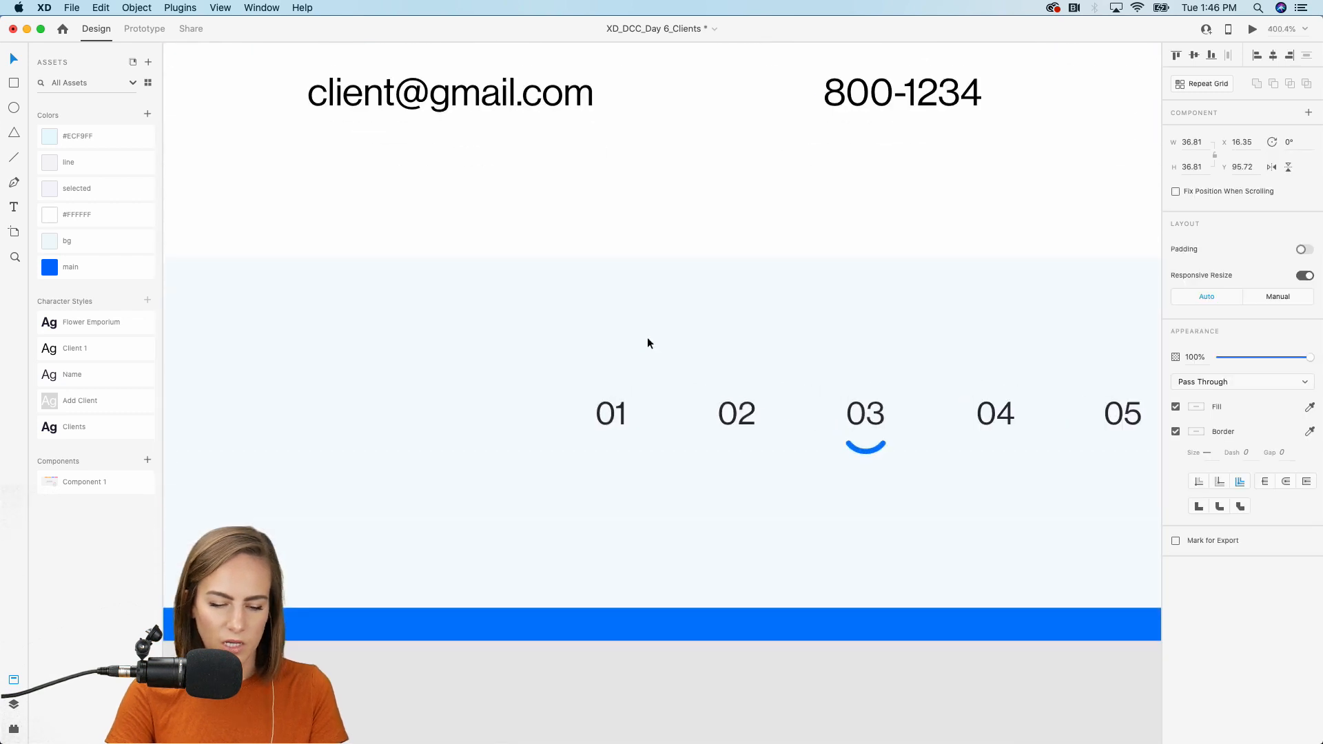
key("super+v")
left_click_drag(665, 402, 1057, 406)
scroll(1058, 407, "down", 5)
scroll(925, 418, "right", 2)
Move an arrow copy right of 05 and flip it horizontally to point right.
left_click_drag(924, 418, 1098, 418)
left_click(1273, 167)
scroll(925, 267, "down", 10)
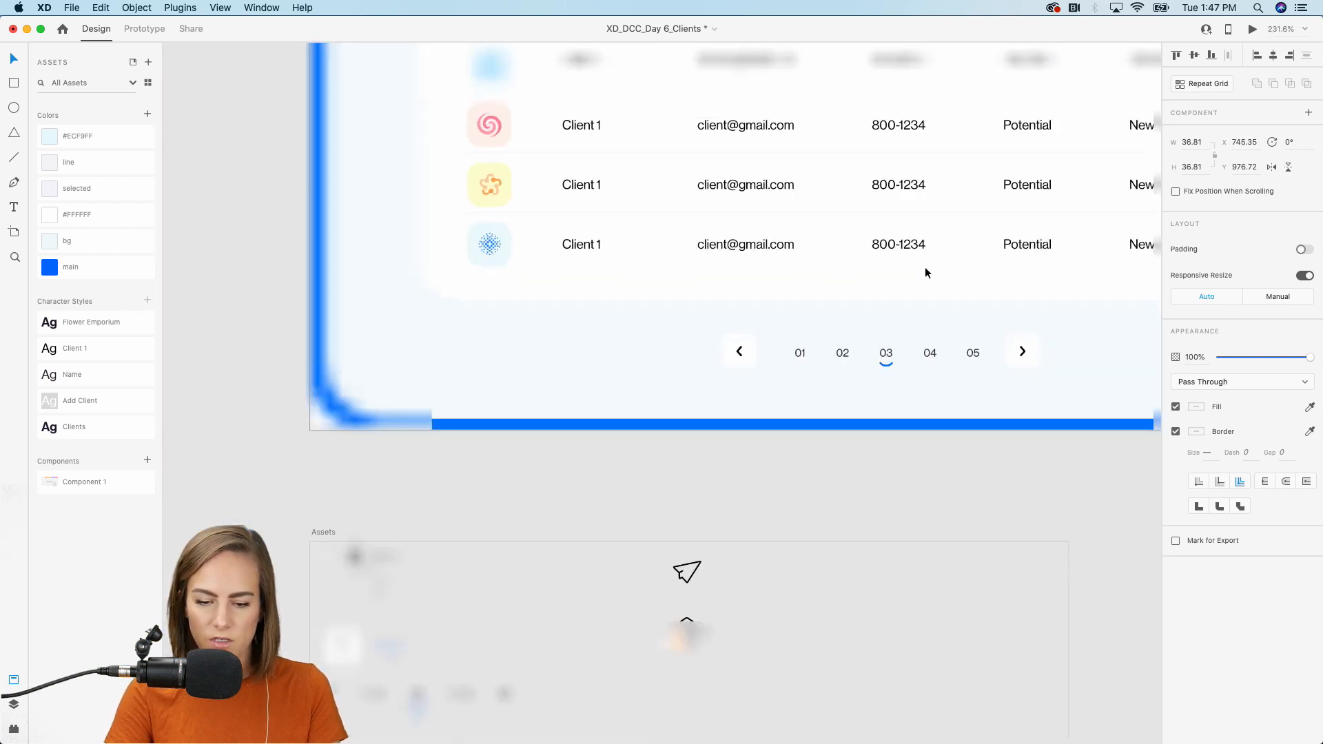
scroll(925, 267, "up", 2)
scroll(925, 267, "right", 3)
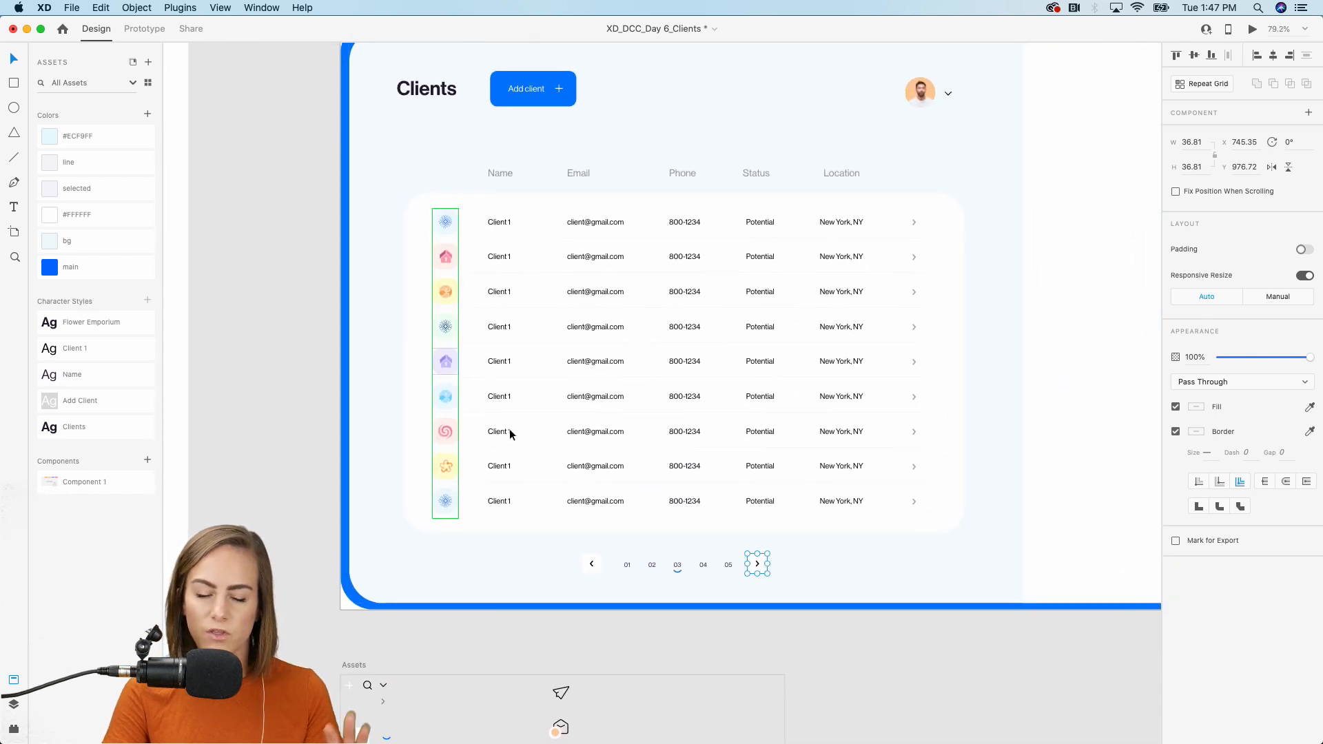
scroll(735, 253, "up", 2)
scroll(734, 253, "right", 2)
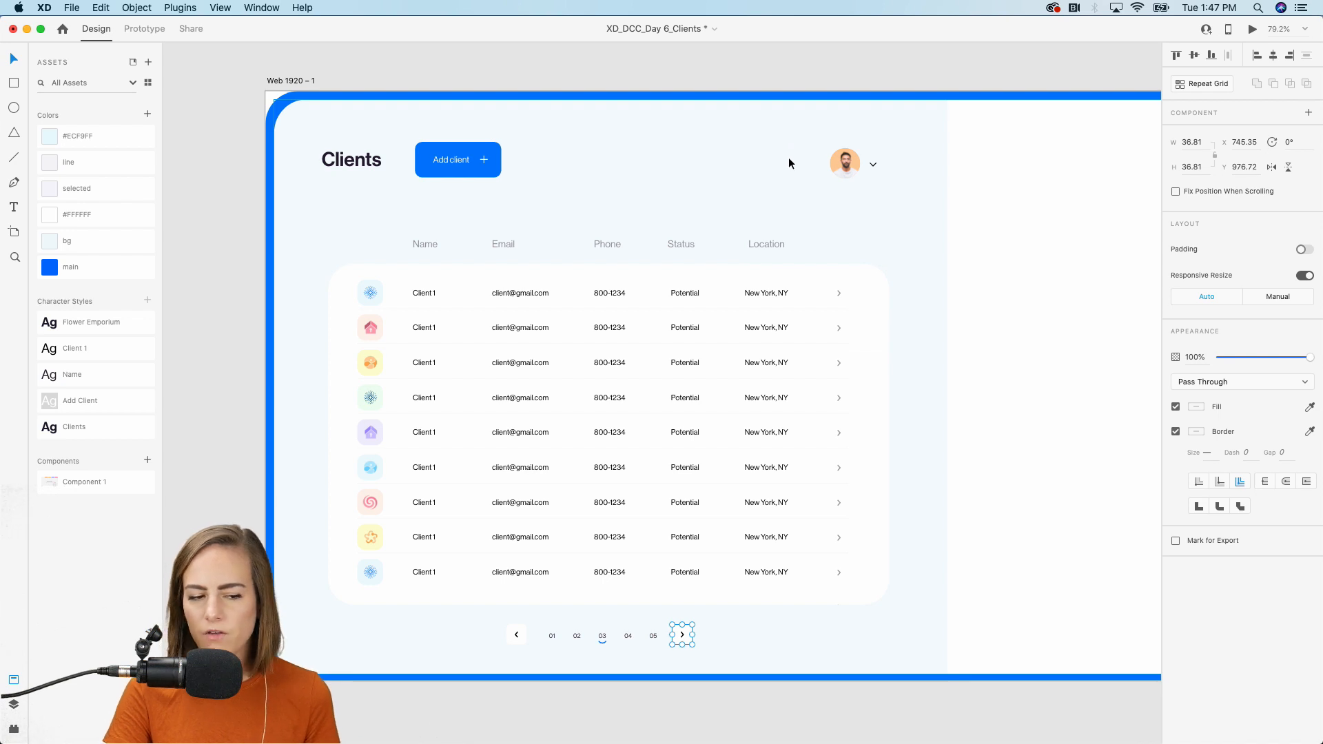
scroll(789, 161, "right", 3)
scroll(789, 162, "down", 5)
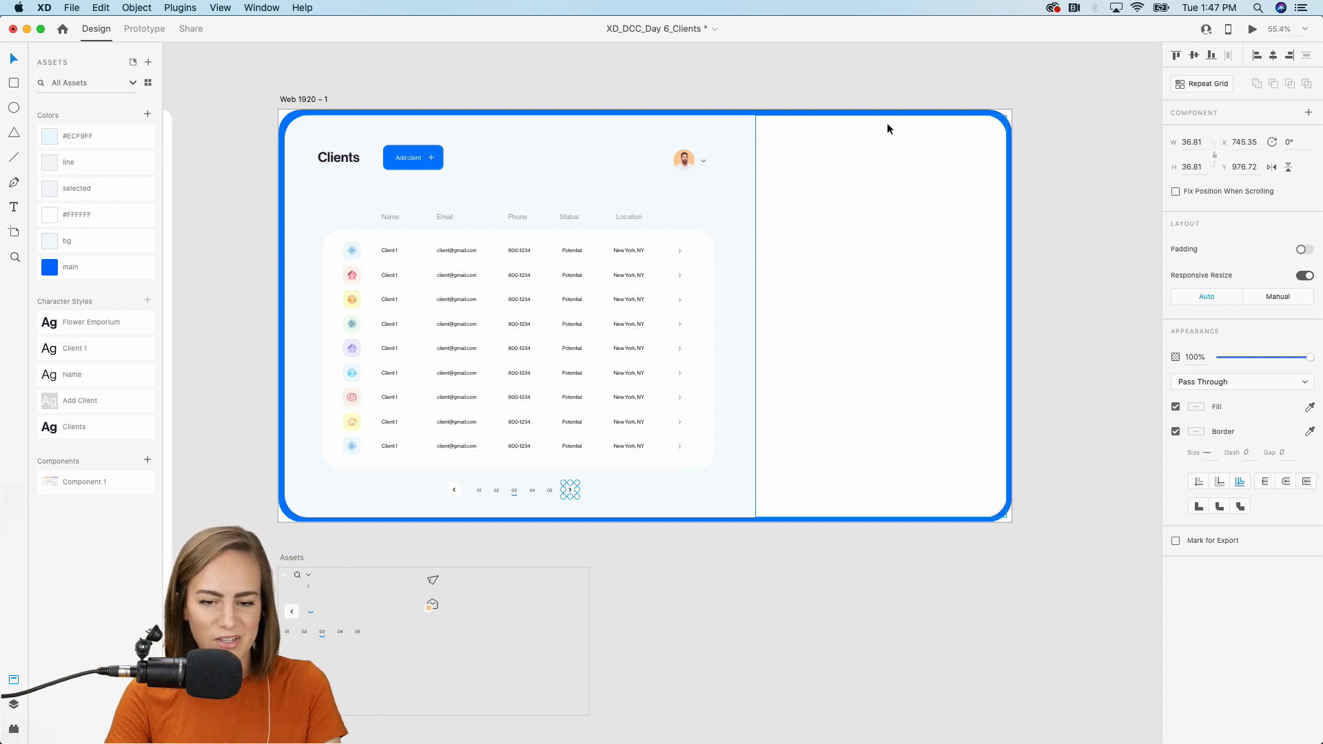
Duplicate the Clients title into the right panel with the Flower Emporium character style.
left_click(904, 93)
scroll(904, 94, "up", 3)
scroll(904, 96, "left", 2)
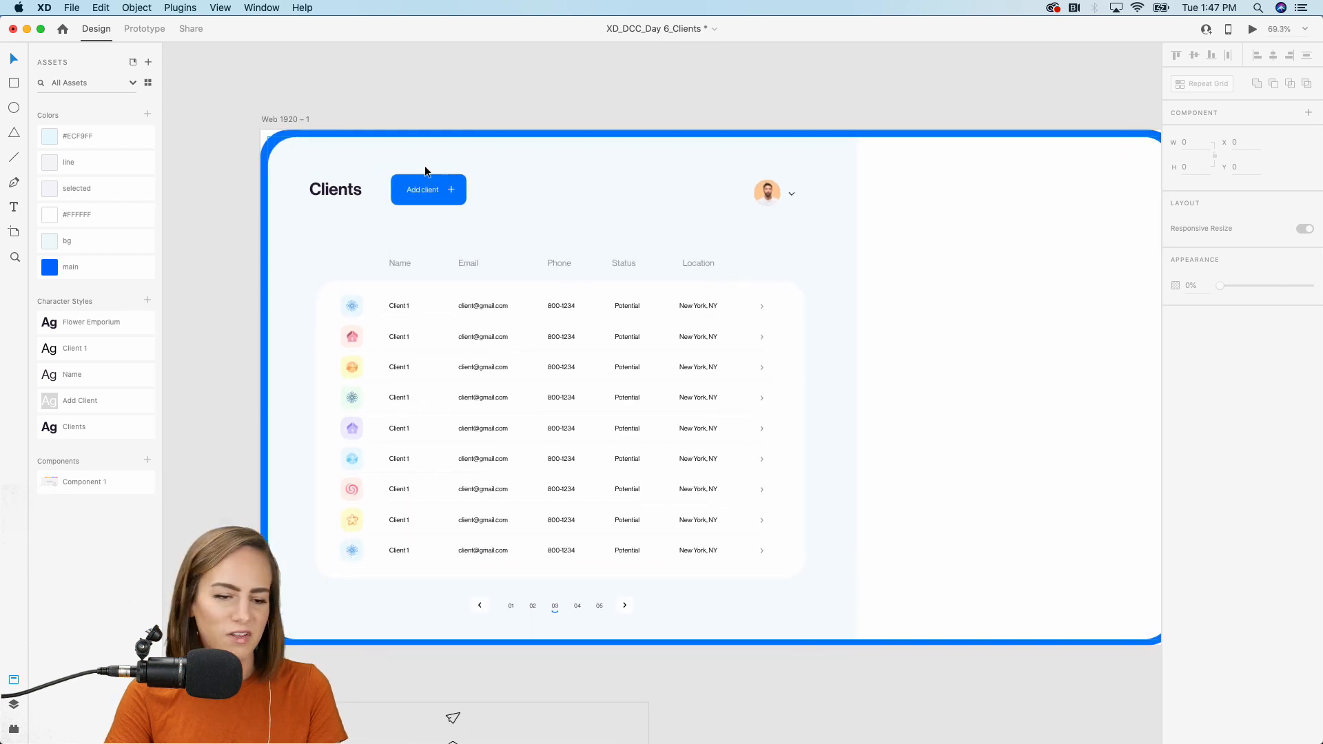
left_click(328, 190)
left_click_drag(329, 190, 918, 208)
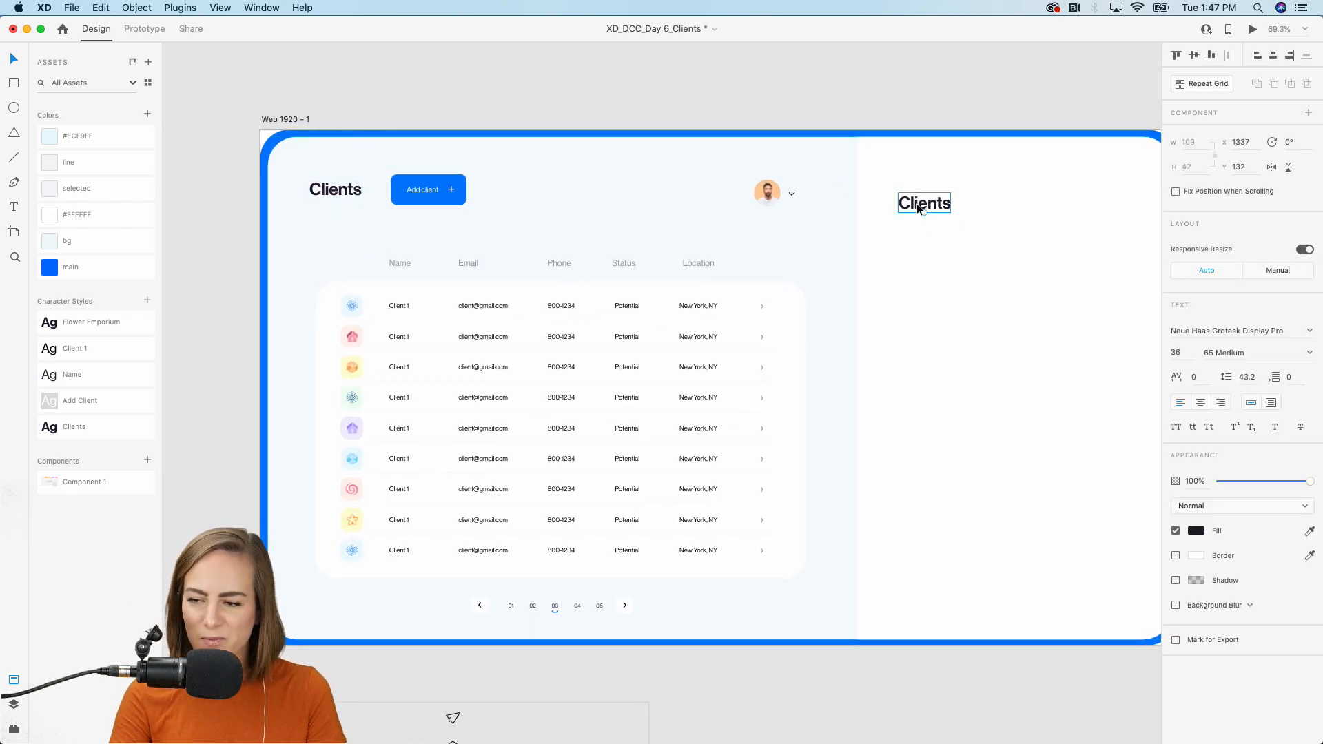
left_click(110, 332)
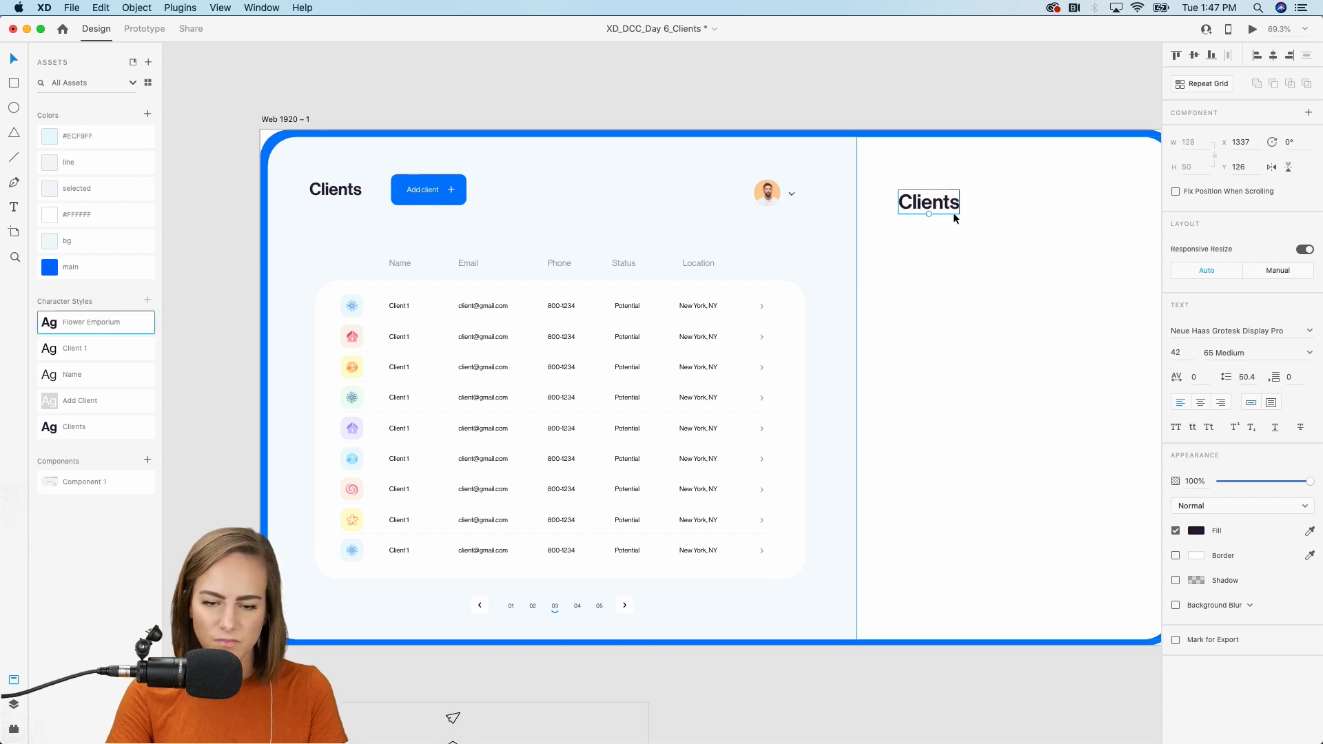
Retype the copied title as 'Flower Emporium' and move it up toward the panel top.
double_click(954, 214)
key("super+a")
type("F")
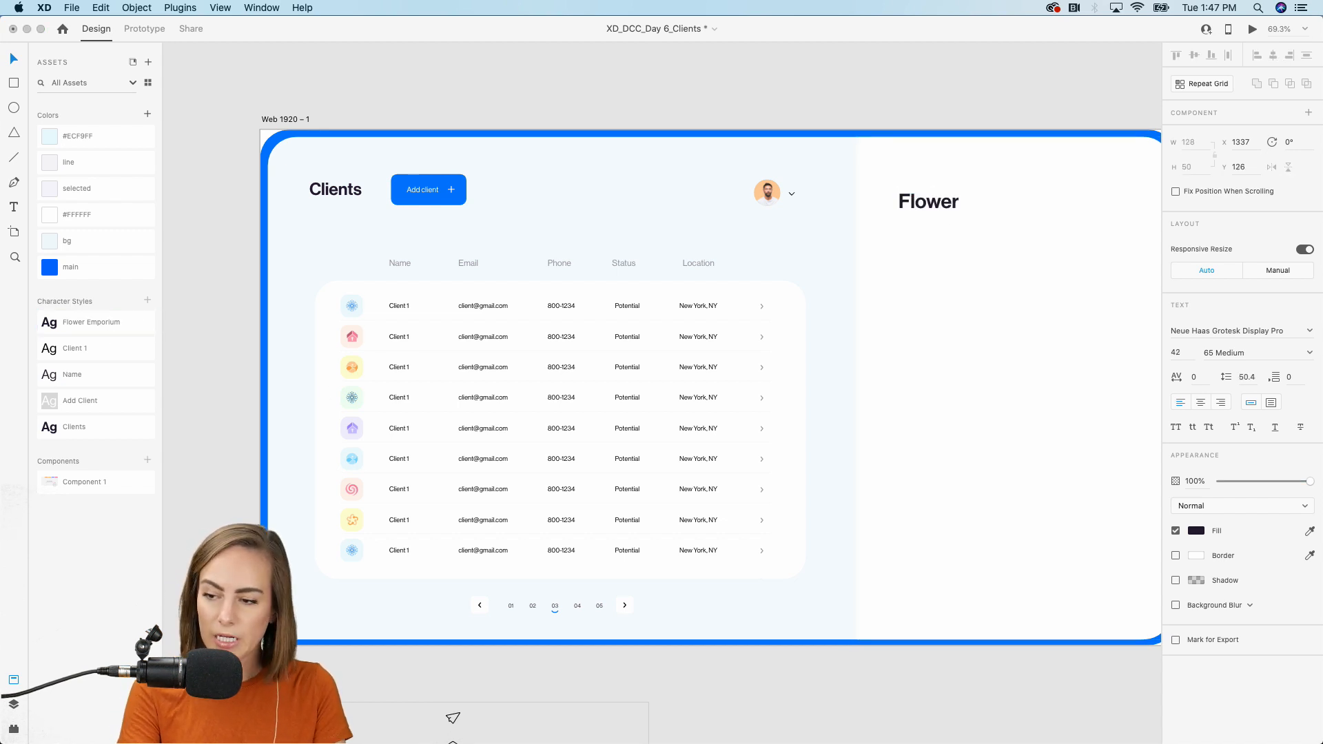
type("lower Emp")
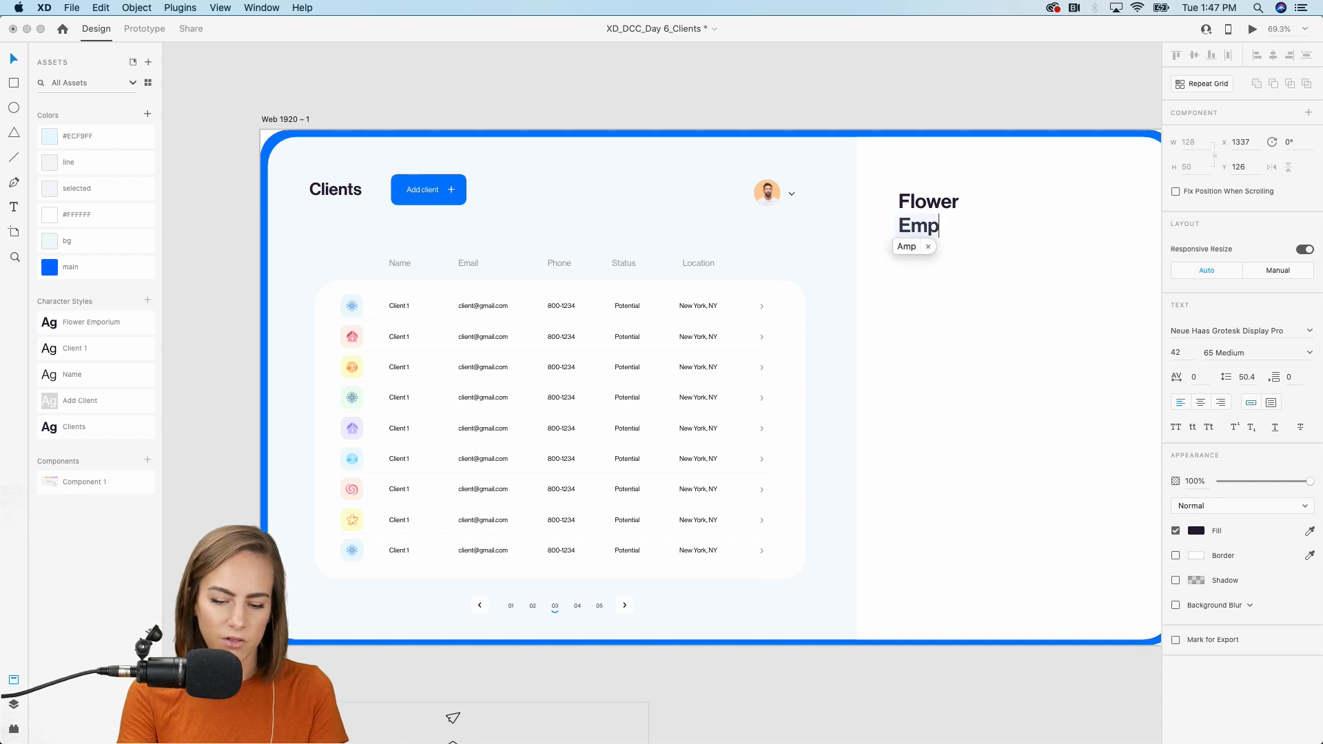
type("o")
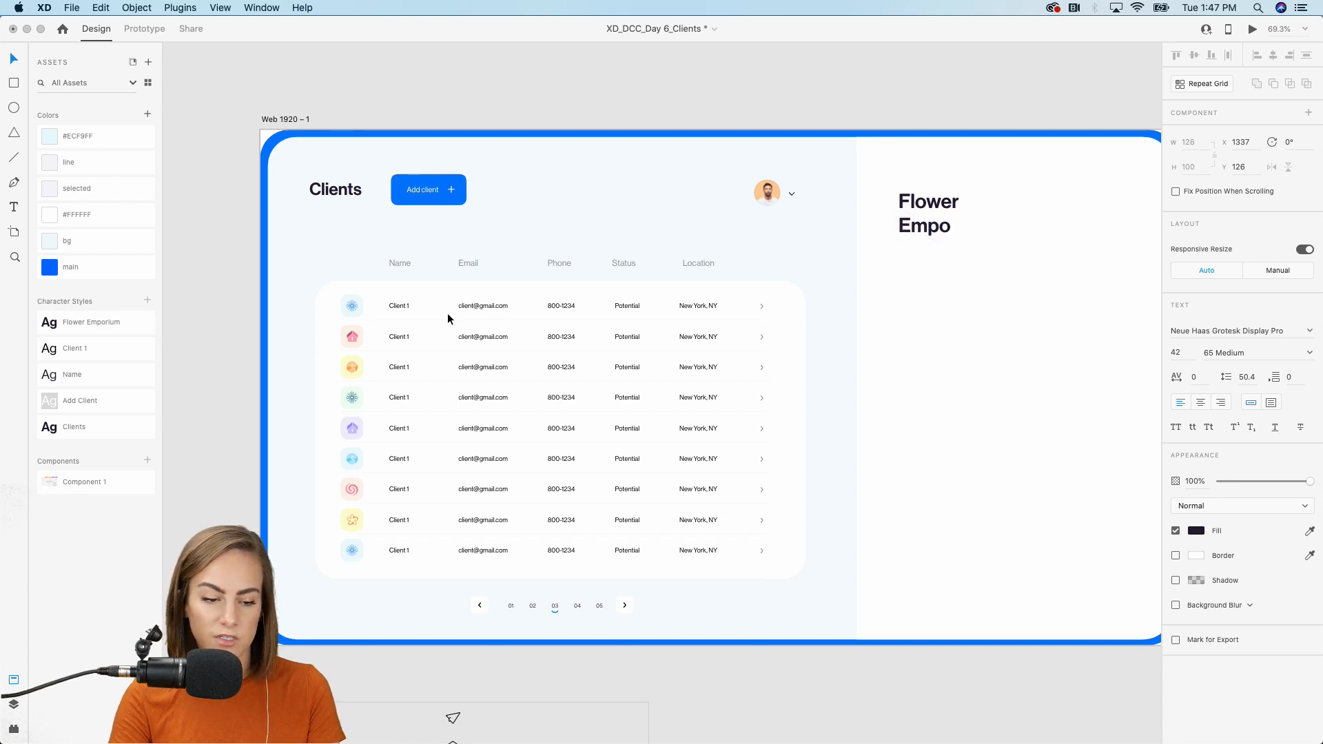
type("rium")
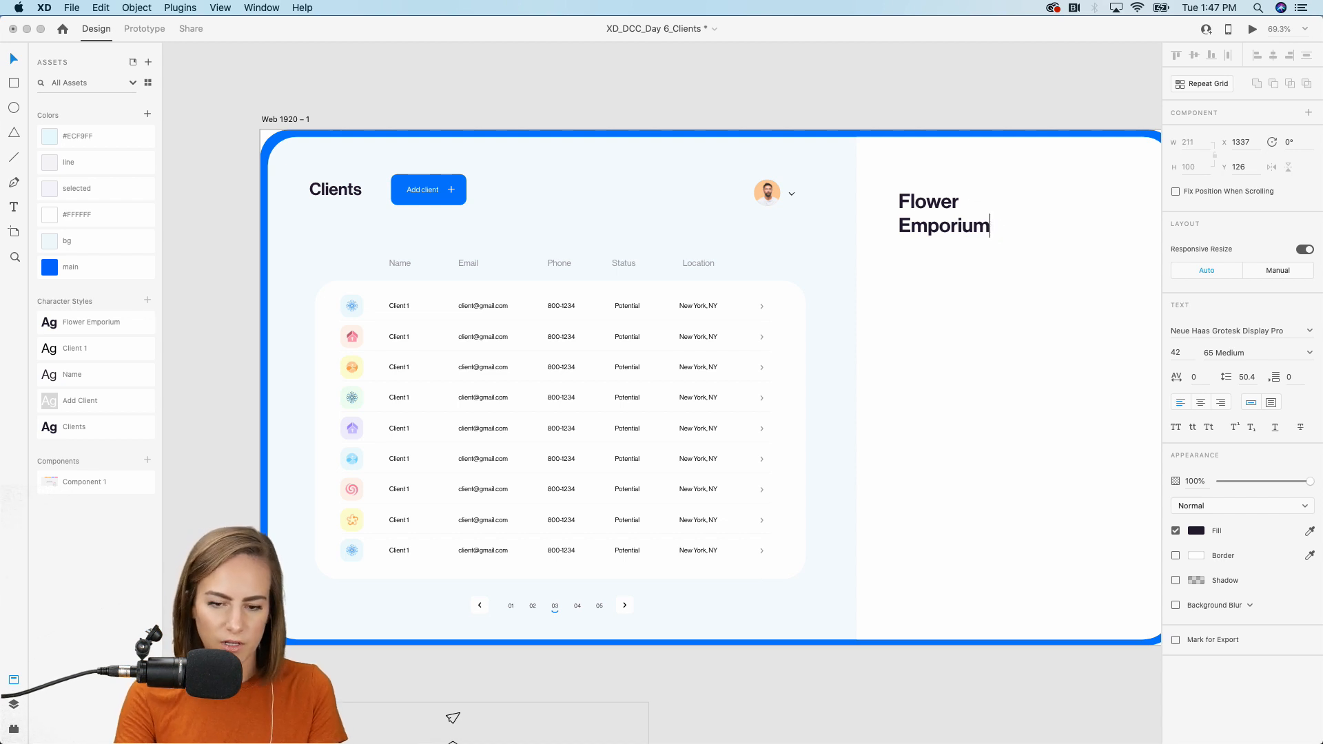
key("Escape")
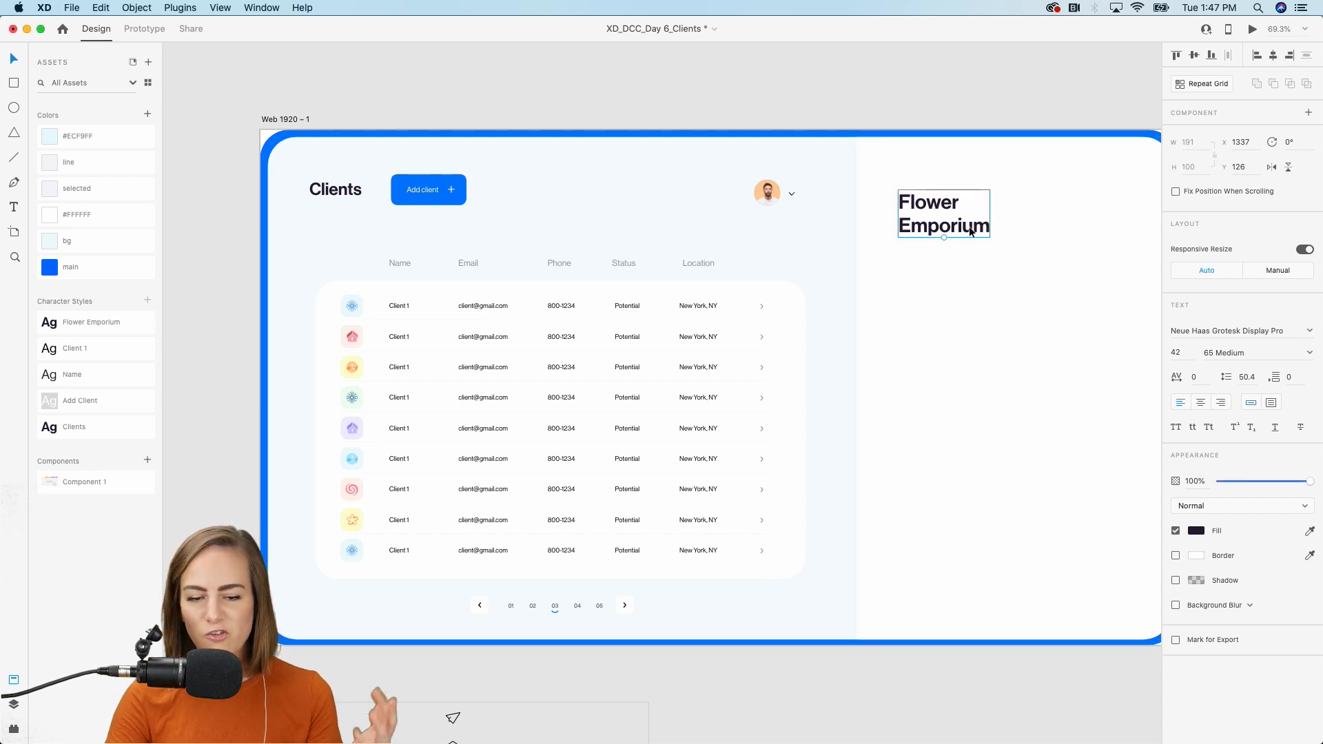
left_click_drag(972, 228, 974, 214)
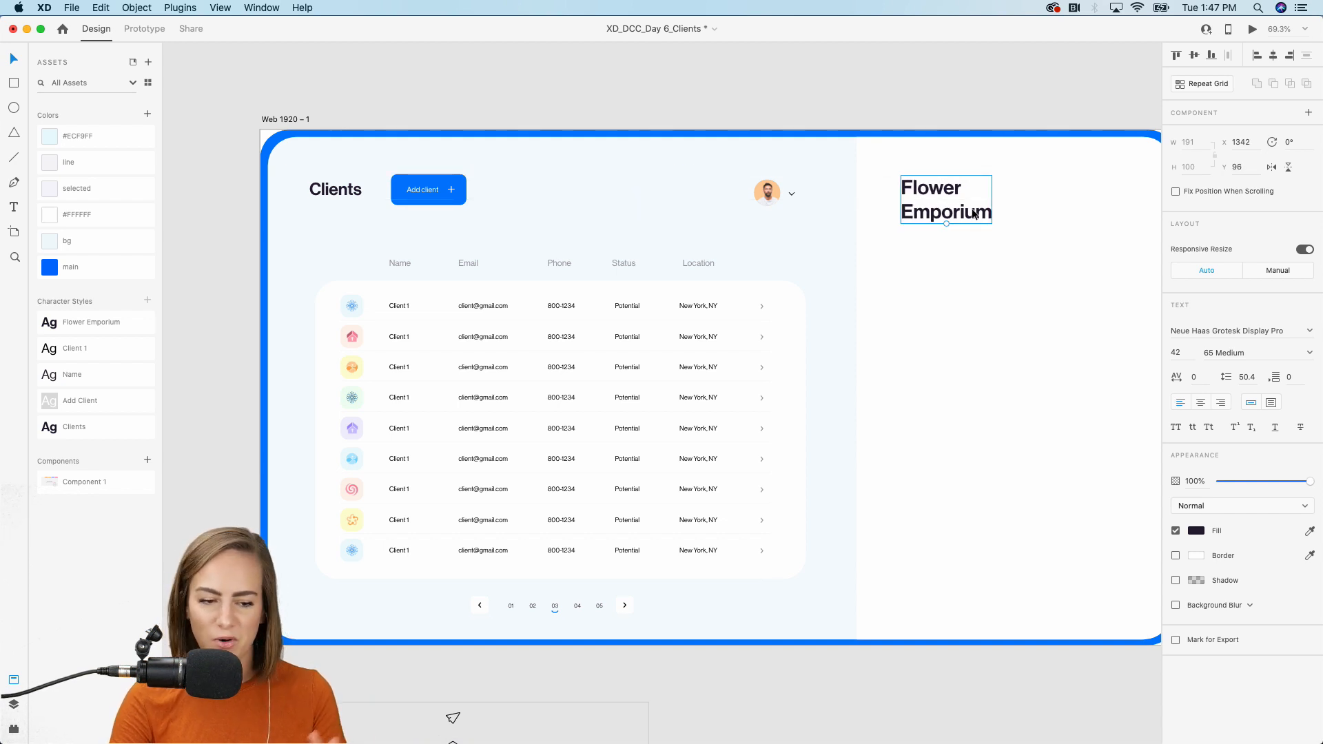
left_click(94, 343)
left_click(95, 324)
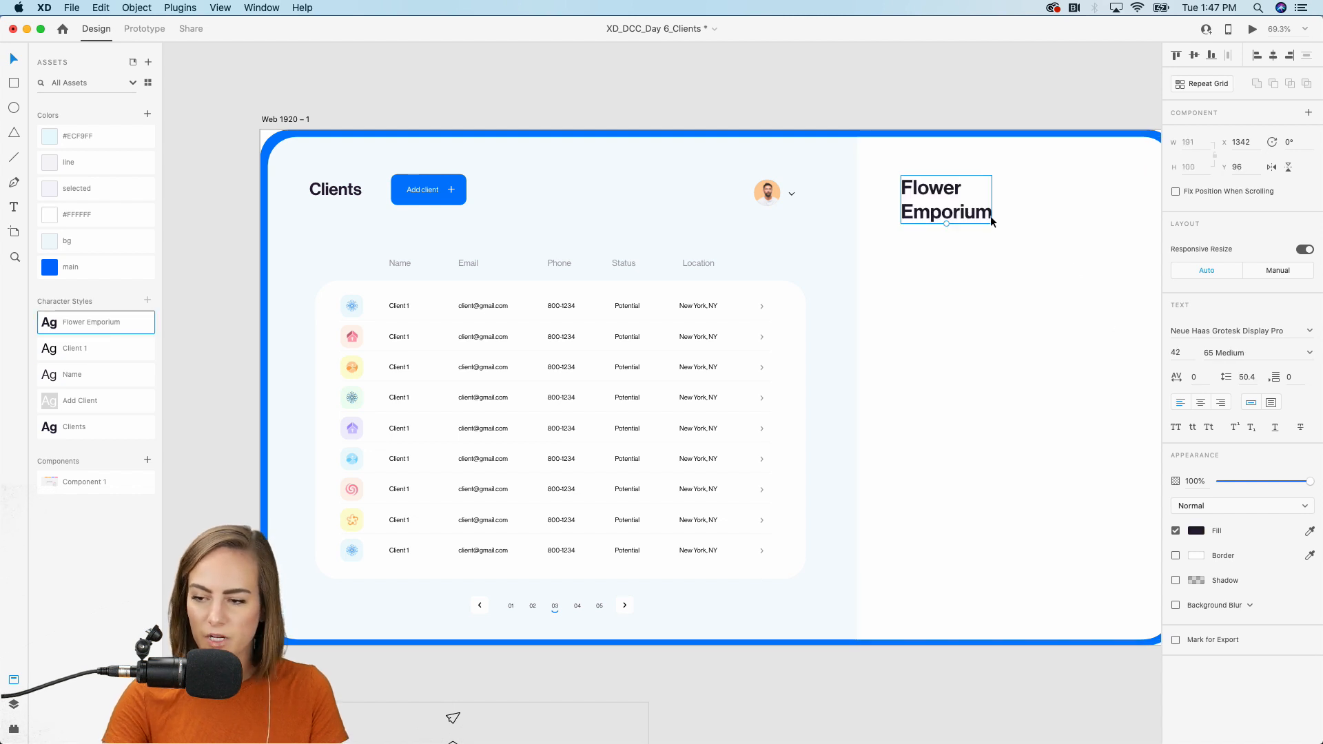
scroll(990, 216, "up", 2)
scroll(990, 216, "up", 3)
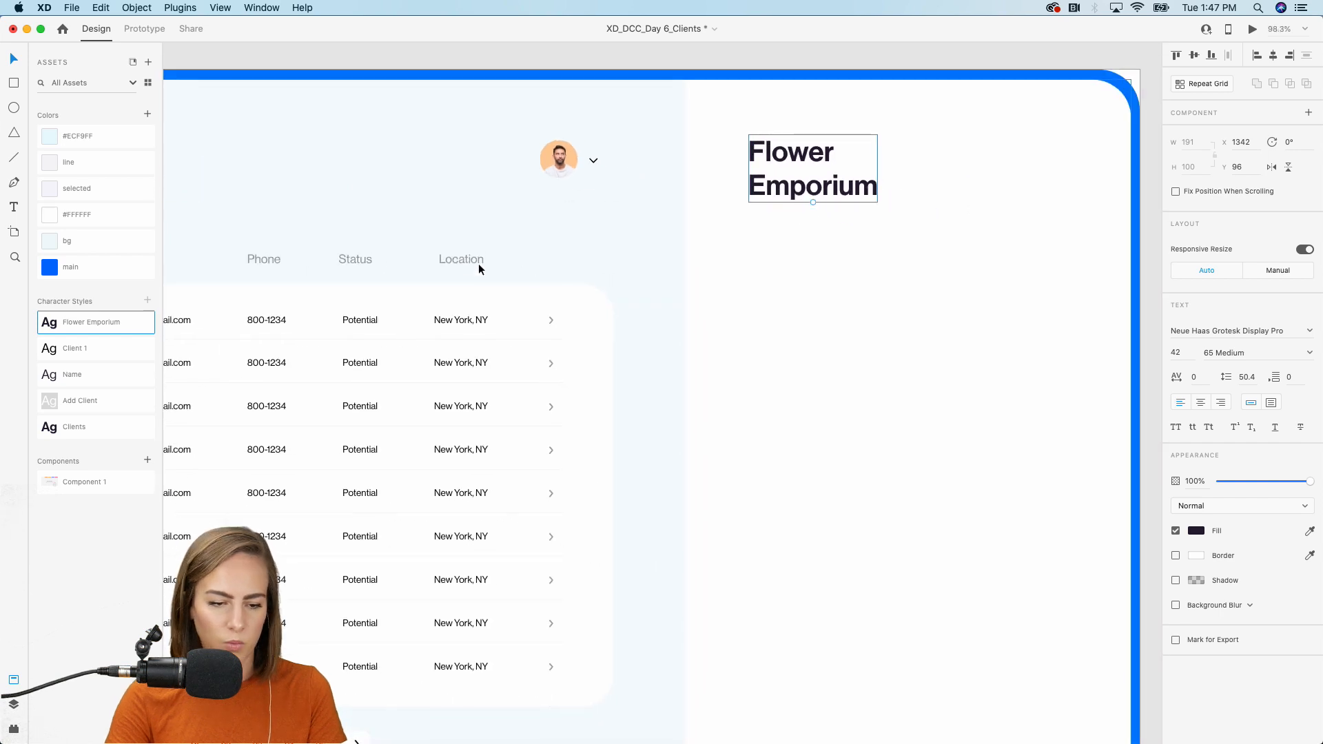
Duplicate the Location header into the detail panel and retype it as 'Past Meetings'.
left_click(460, 260)
key("super+d")
left_click_drag(460, 260, 771, 296)
double_click(771, 298)
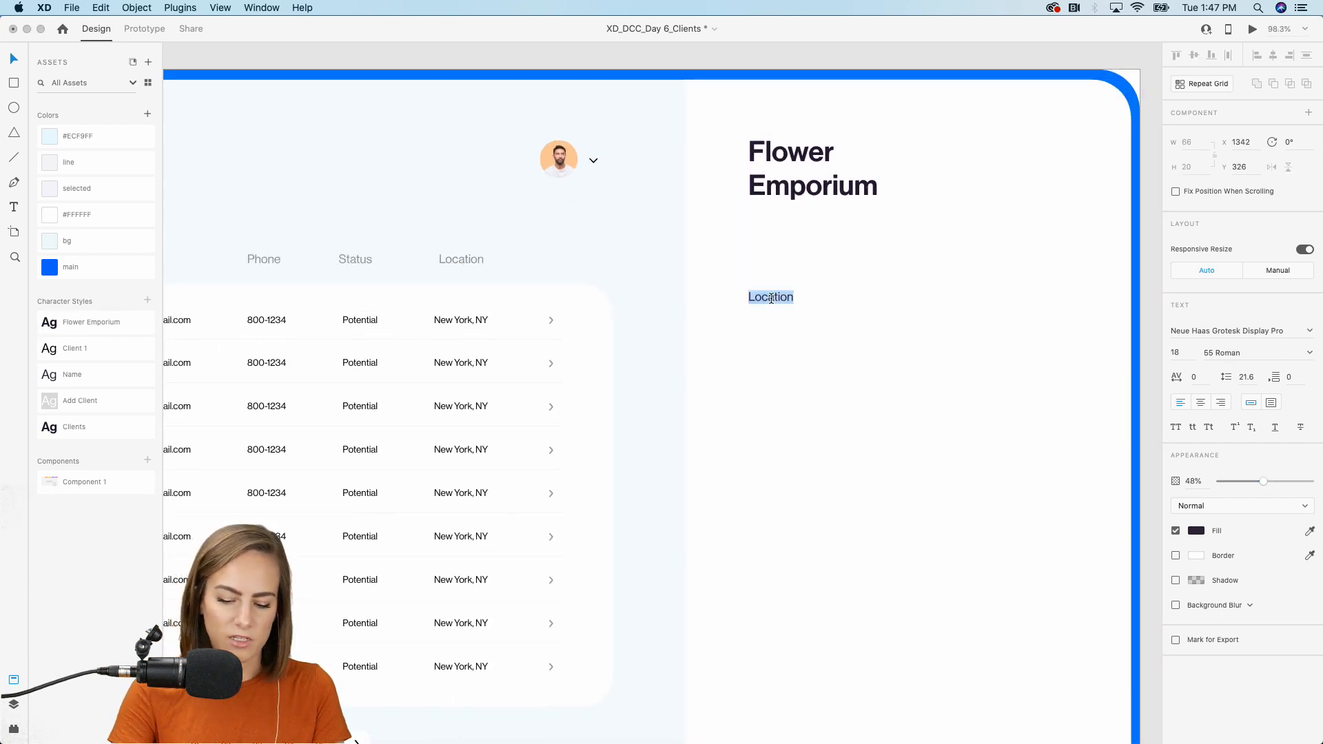
type("Past Meetings")
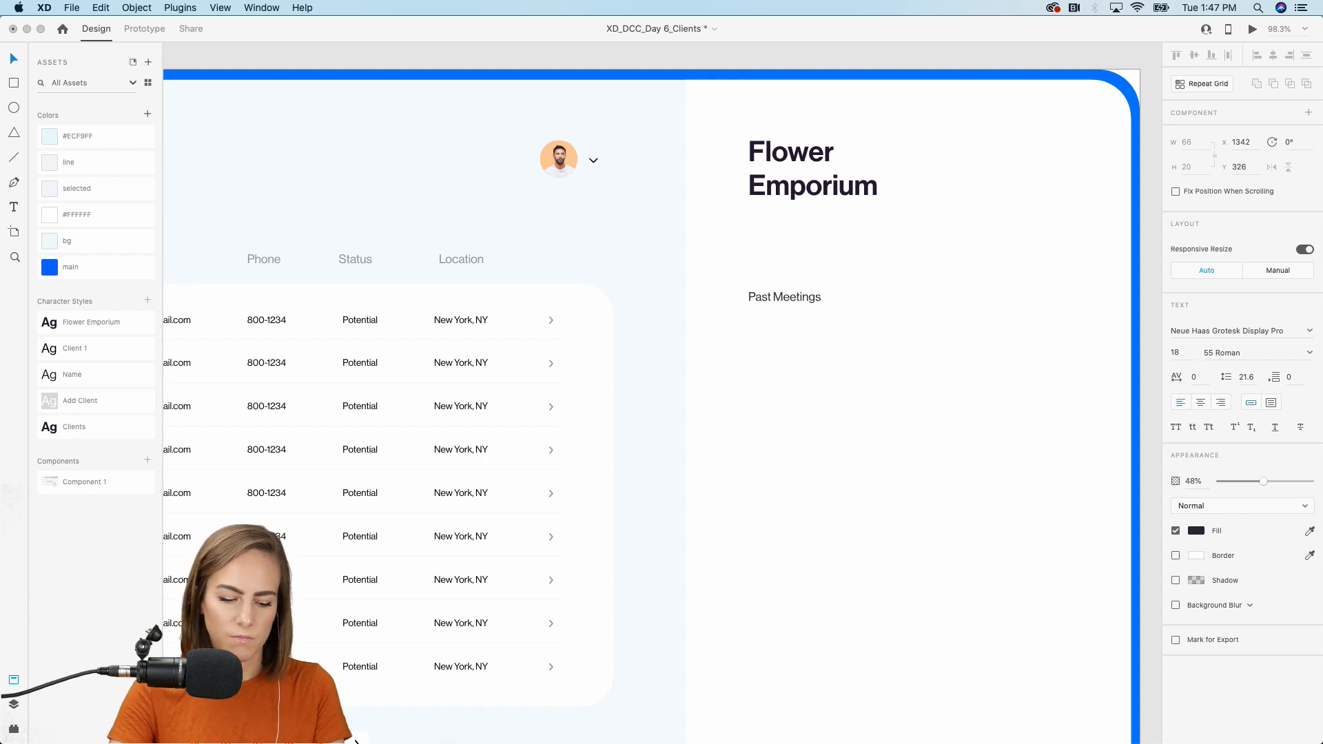
key("Escape")
Duplicate Past Meetings to its right and retype it as 'Notes'.
key("super+d")
left_click_drag(781, 300, 970, 296)
double_click(970, 296)
type("Notes")
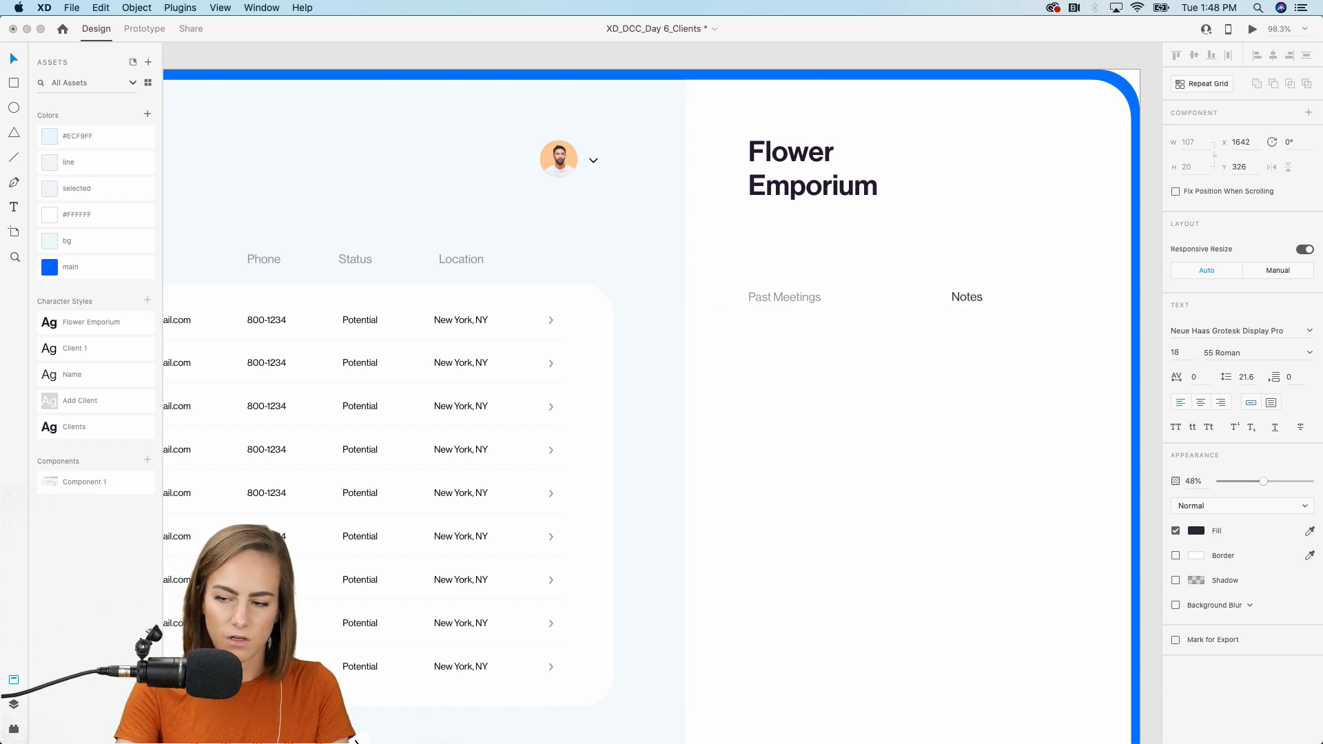
key("Escape")
Paste the paper-plane and envelope icons beside the Flower Emporium title.
scroll(854, 361, "down", 3)
scroll(855, 361, "down", 5)
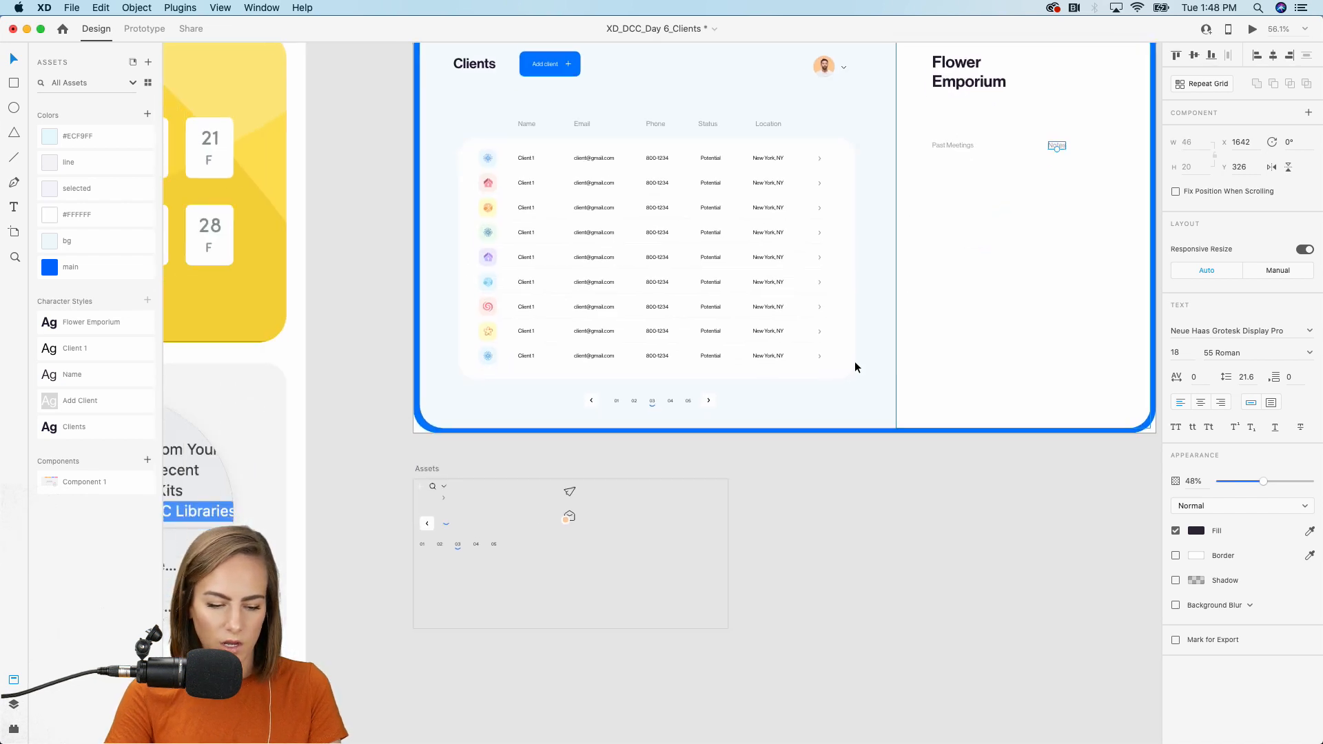
scroll(610, 527, "up", 5)
left_click_drag(610, 527, 535, 414)
scroll(536, 414, "up", 3)
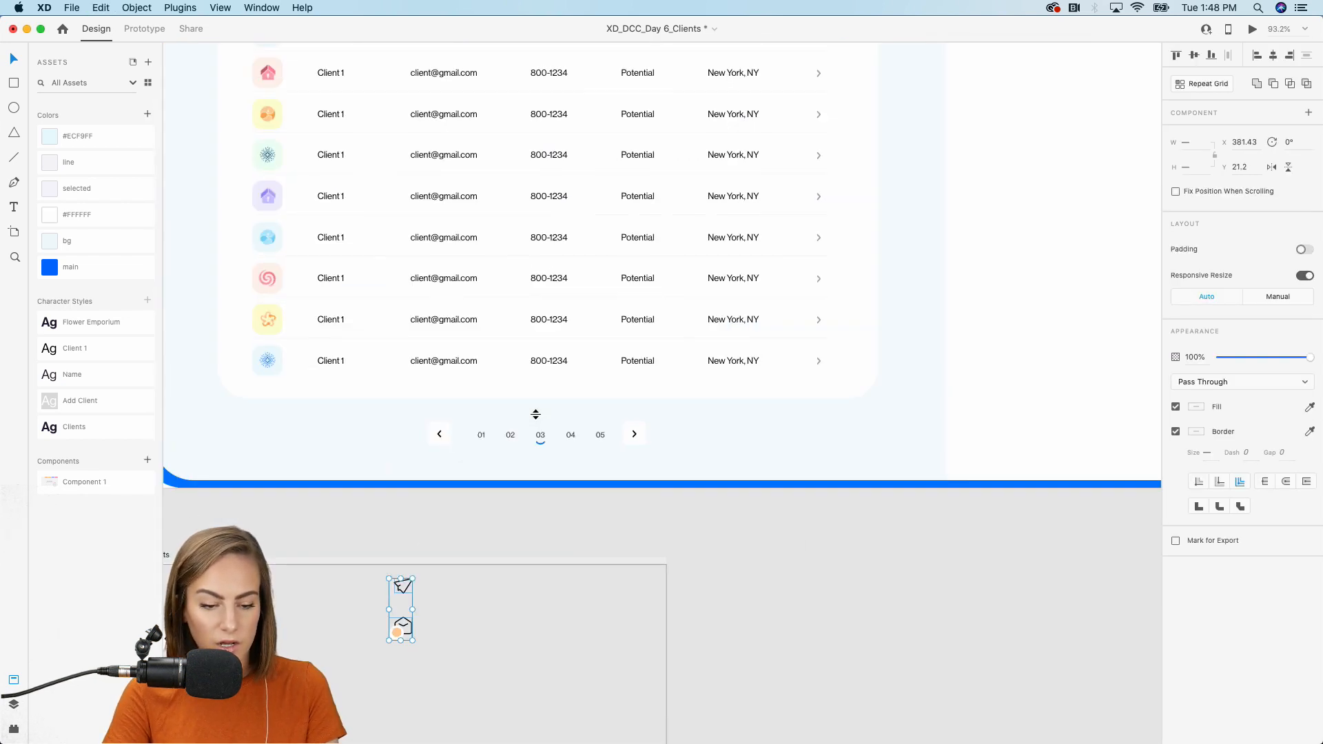
scroll(536, 414, "up", 5)
scroll(537, 415, "right", 5)
scroll(917, 279, "up", 5)
key("cmd+v")
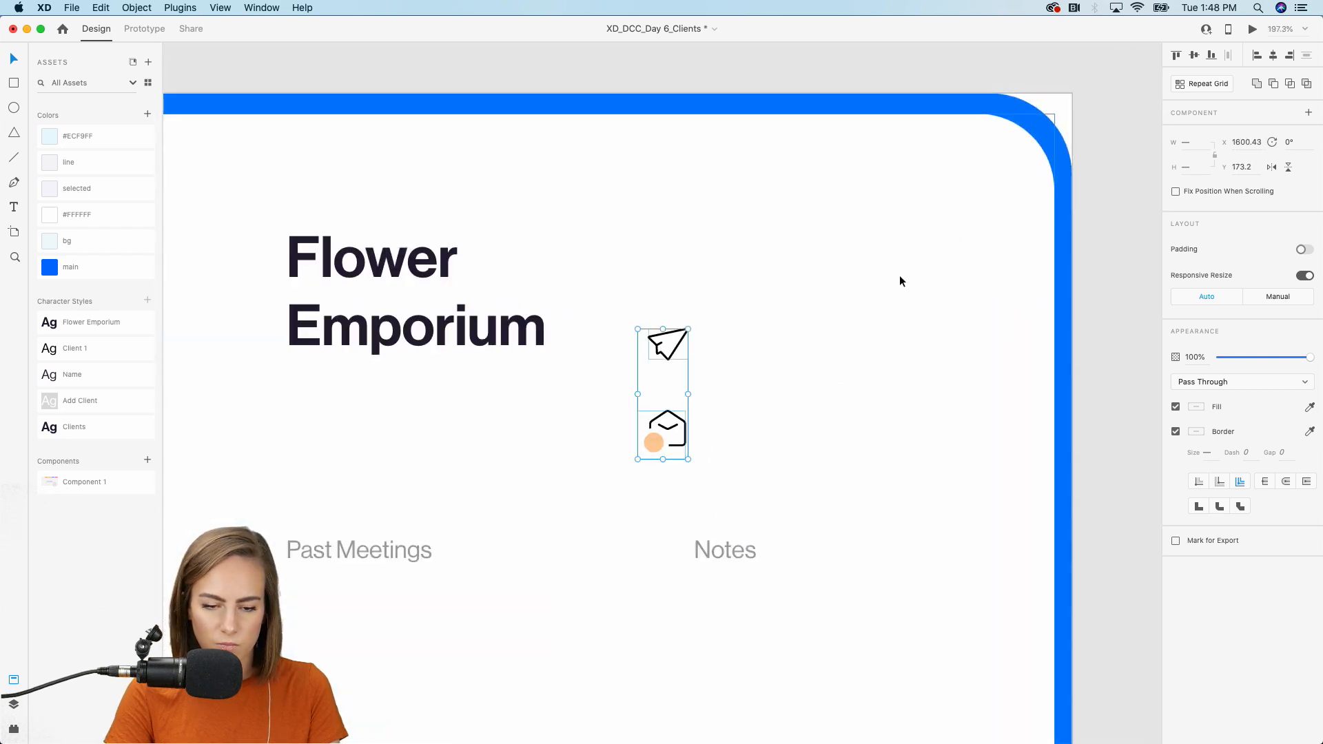
left_click_drag(668, 353, 921, 256)
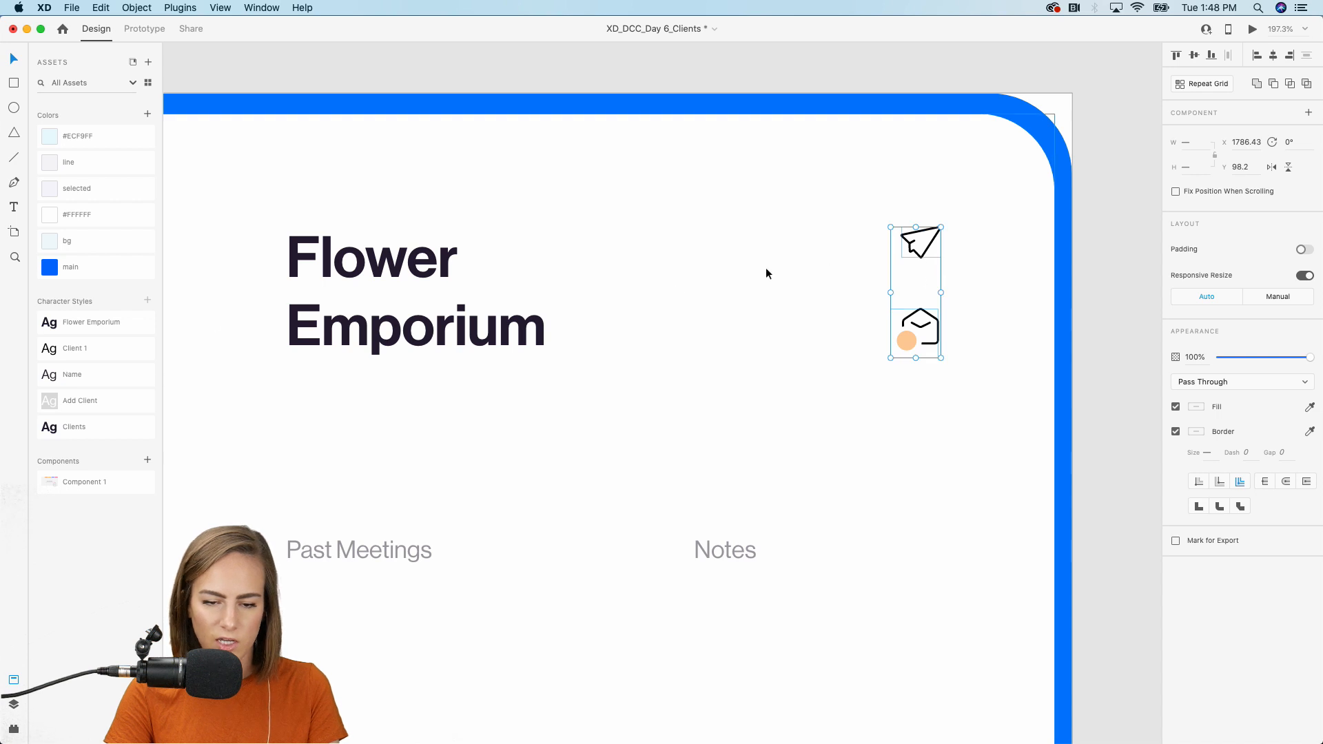
left_click(979, 279)
double_click(919, 254)
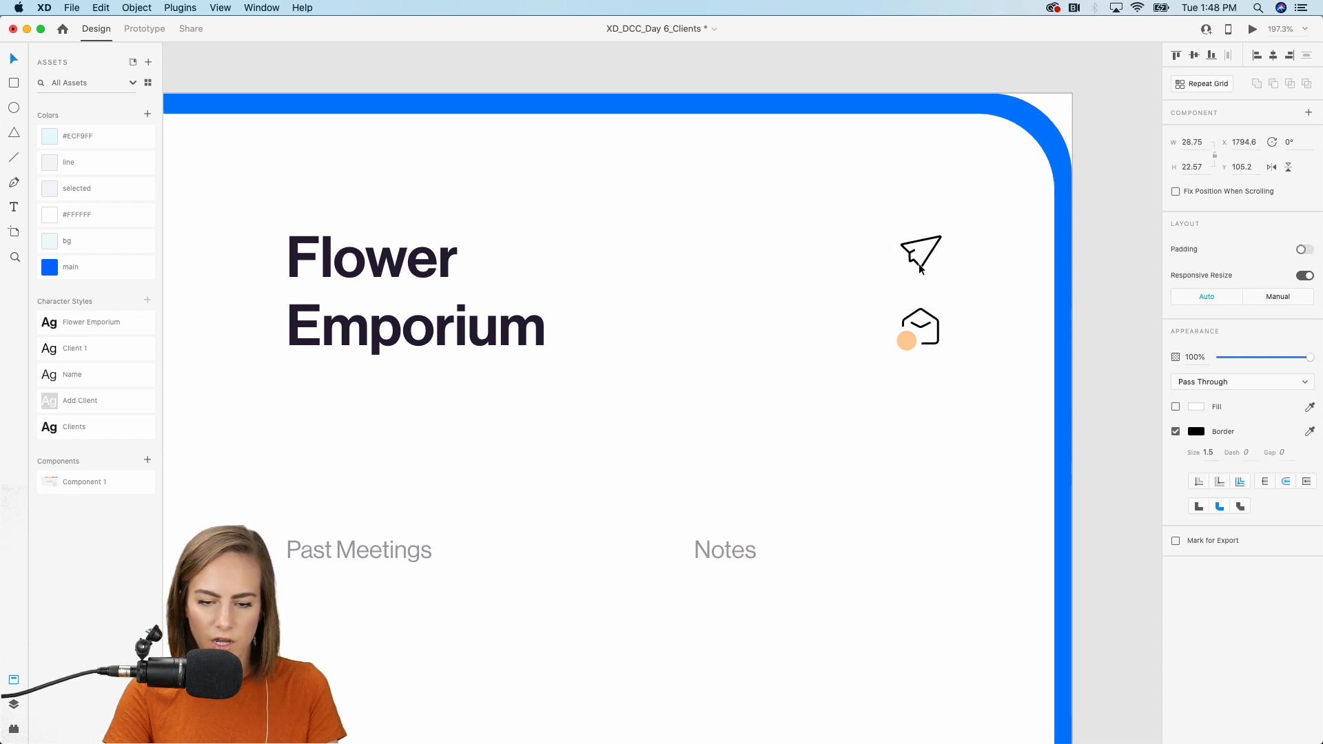
left_click(772, 376)
scroll(772, 377, "down", 5)
scroll(772, 383, "down", 3)
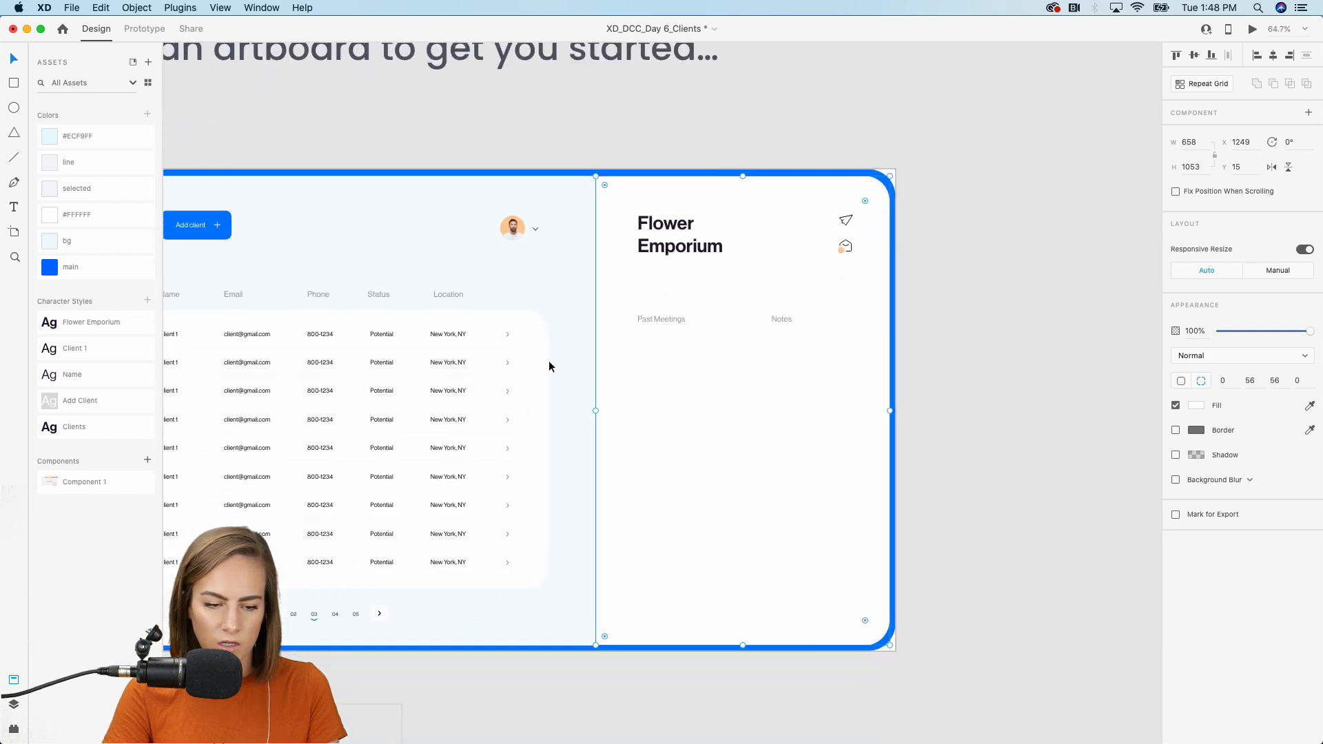
Copy the table's chevron and row-line repeat grids into the detail panel.
left_click(509, 341)
left_click(508, 336)
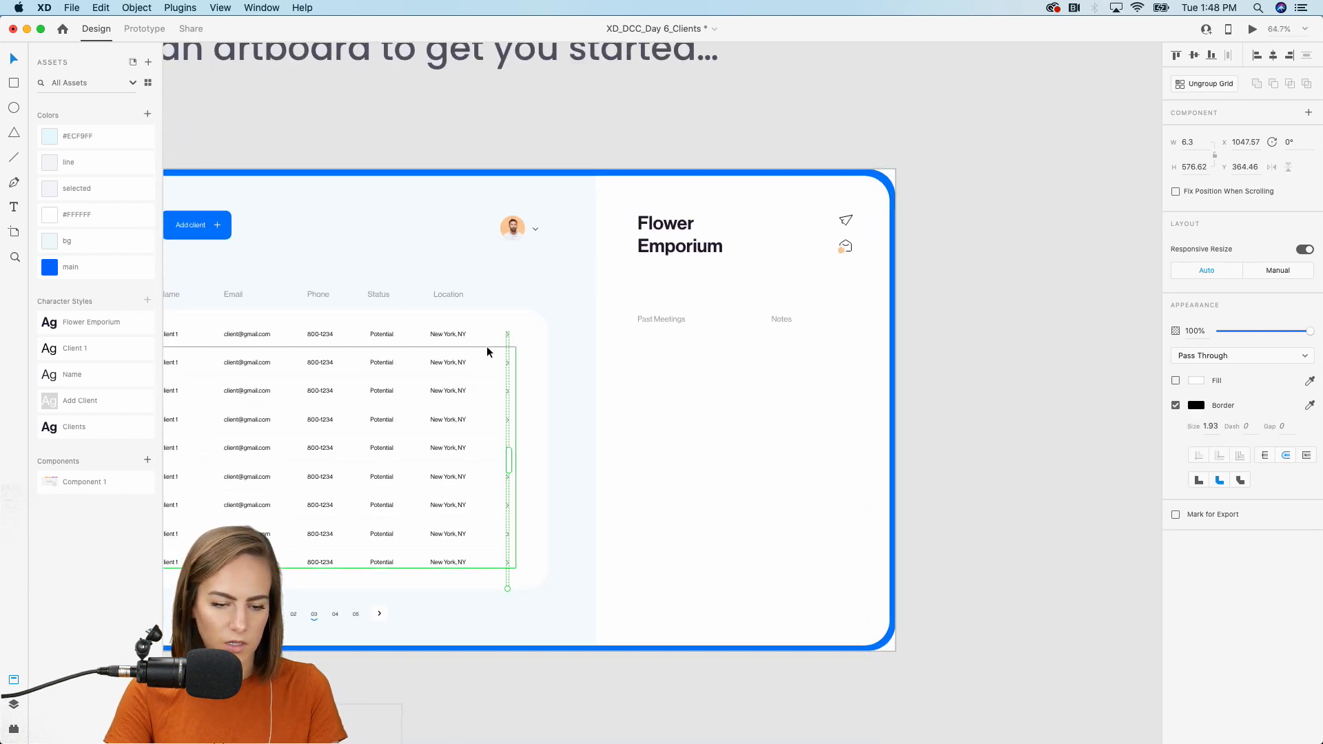
left_click(486, 346, "shift")
key("super+c")
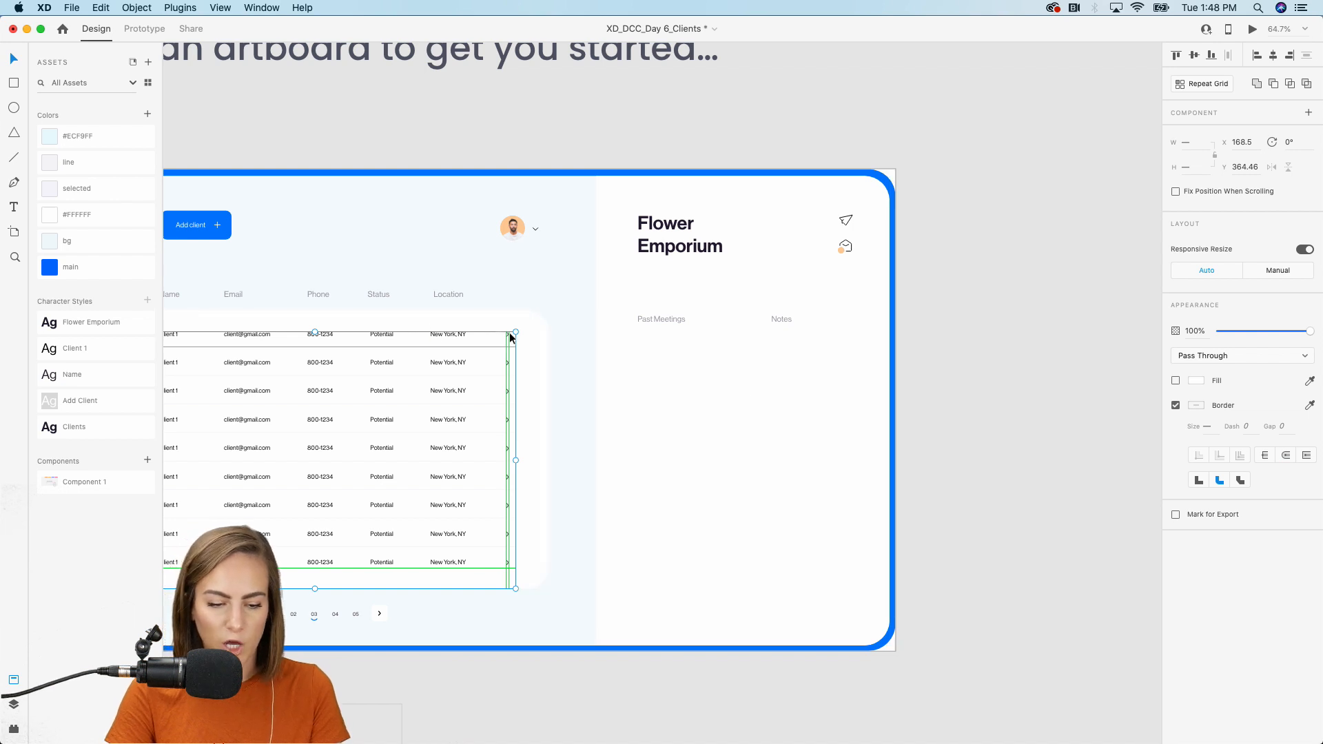
left_click_drag(507, 338, 852, 347)
Position the row list under Past Meetings and narrow it to fit the panel.
left_click(838, 326)
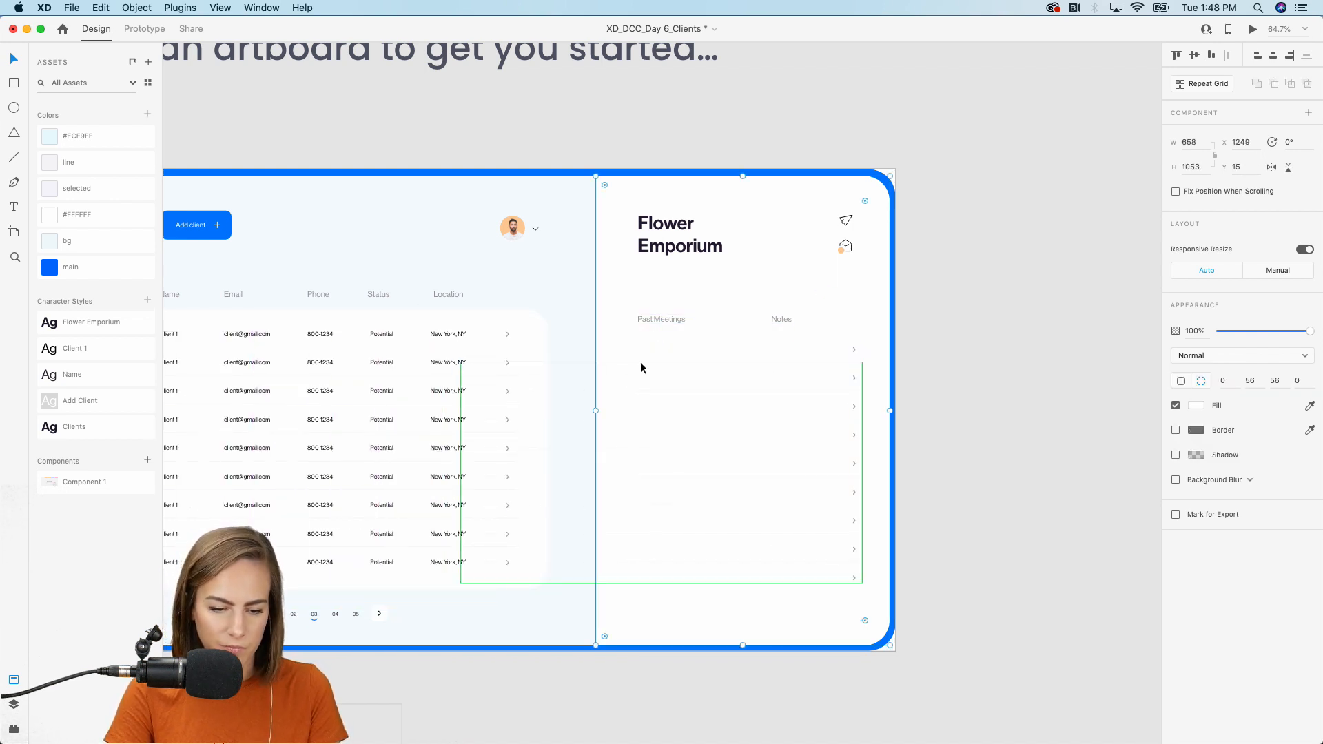
left_click_drag(640, 362, 816, 359)
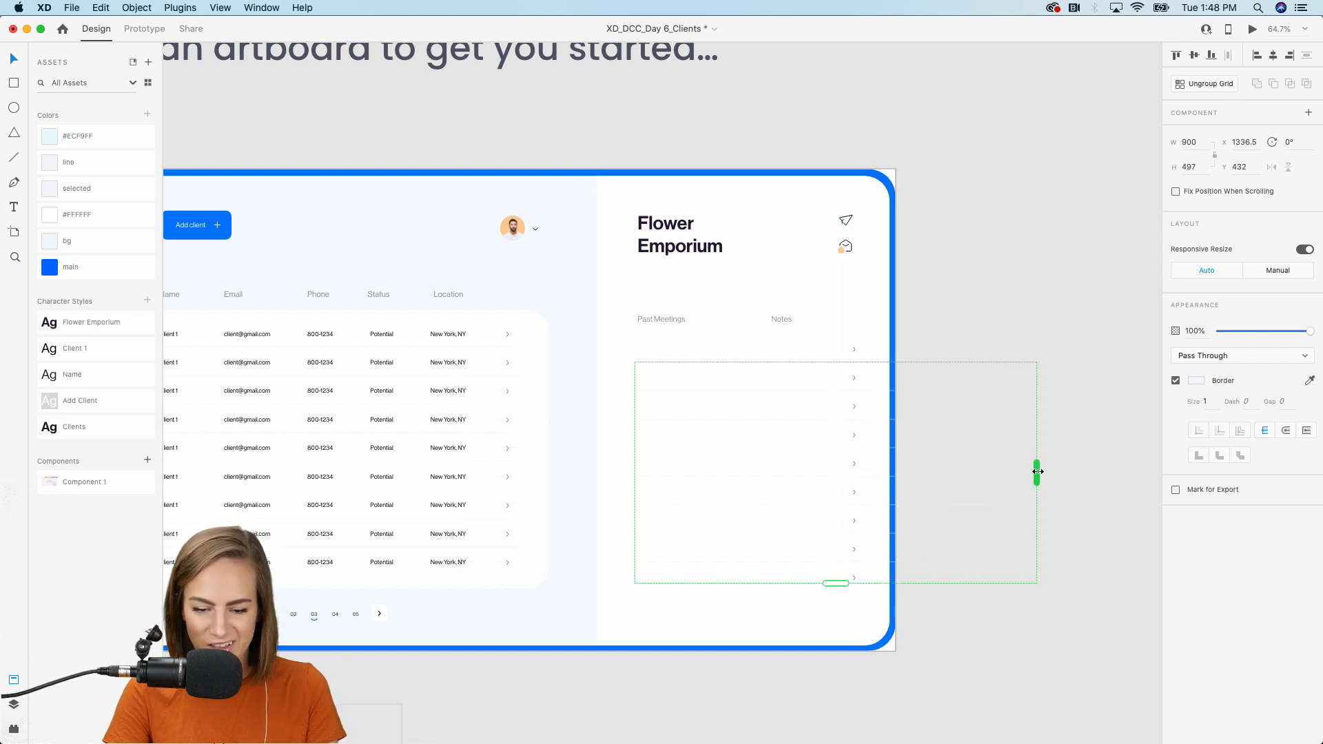
left_click_drag(1038, 472, 861, 468)
left_click(1023, 334)
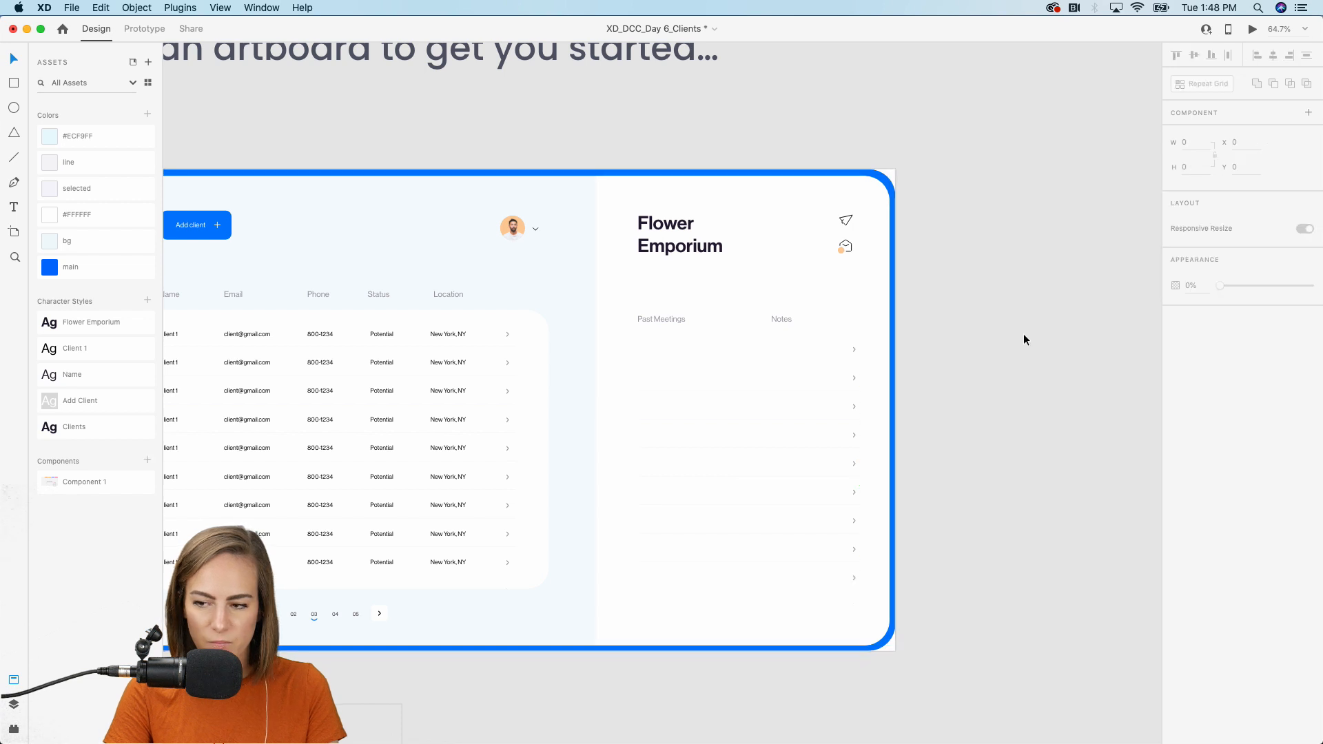
Move the Past Meetings and Notes headings down slightly.
scroll(771, 319, "up", 5)
left_click(770, 321)
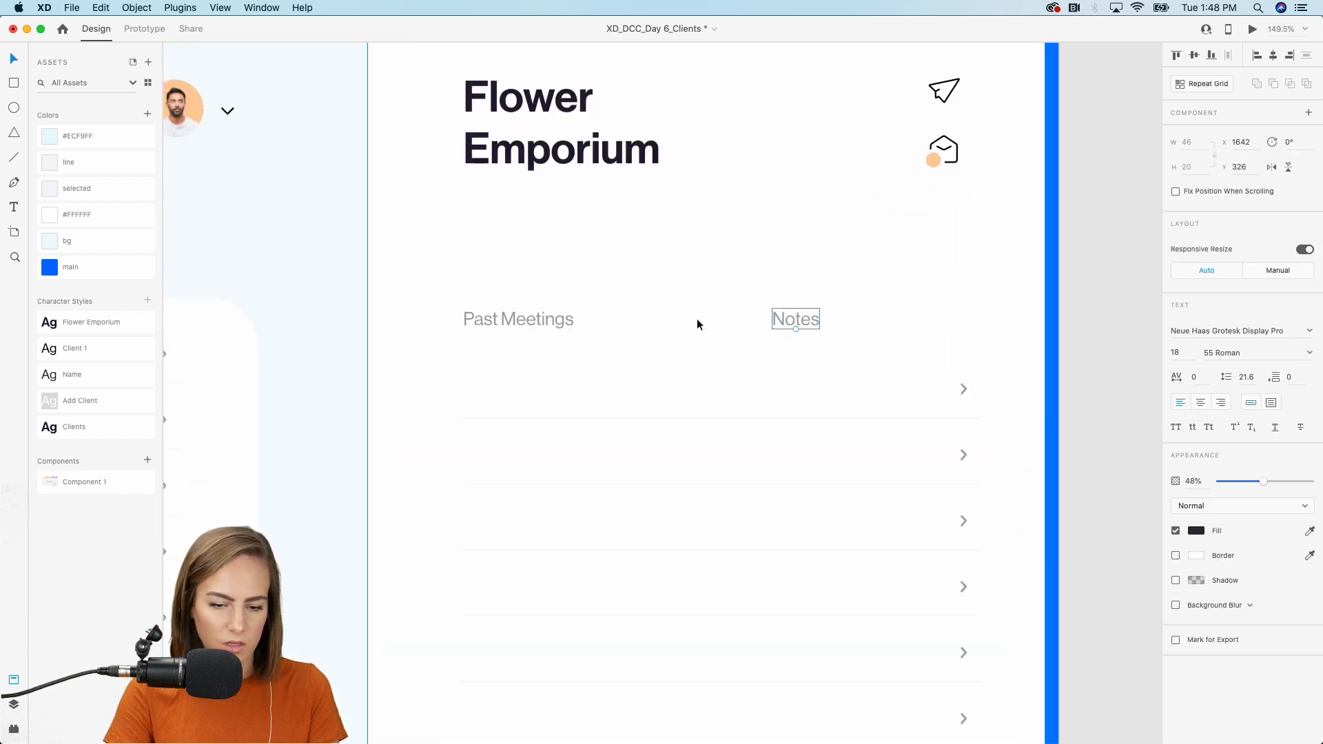
left_click(568, 320, "shift")
left_click_drag(567, 321, 556, 338)
Draw a borderless circle filled with the main blue below the Flower Emporium title.
left_click(604, 302)
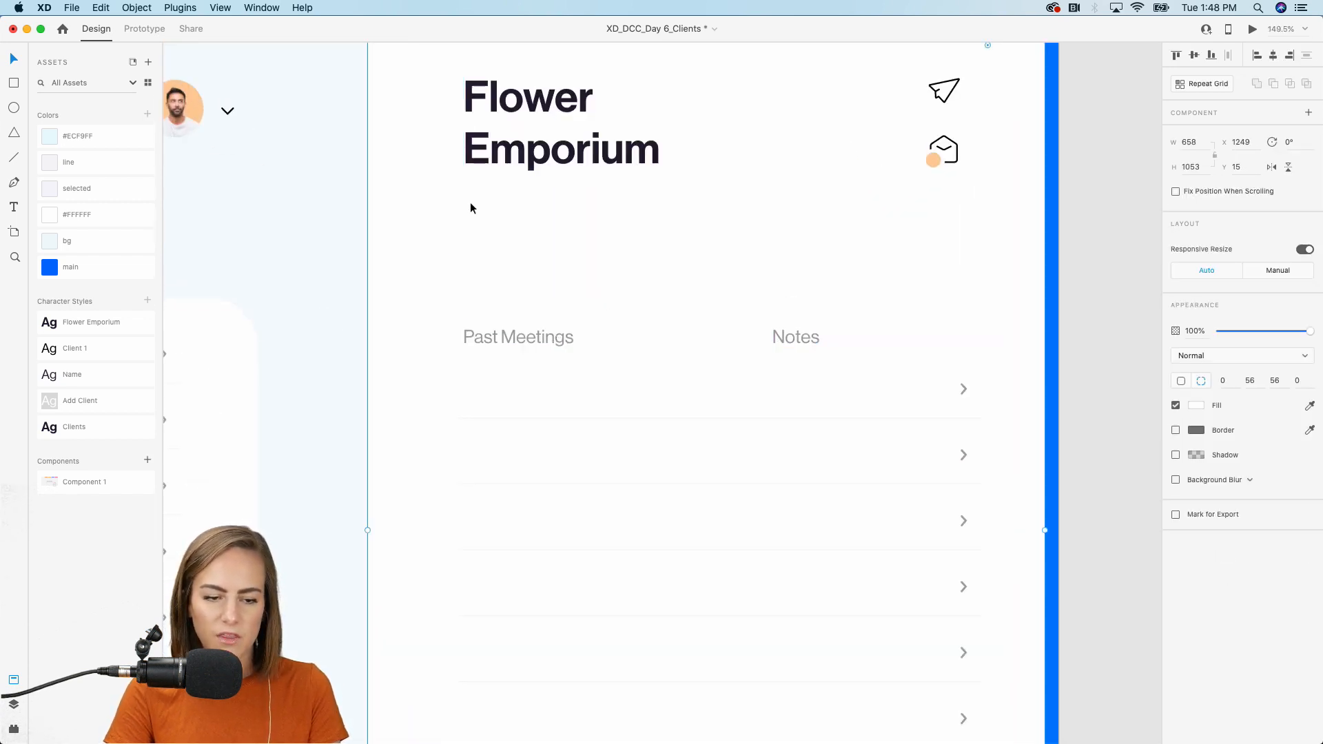
scroll(462, 185, "up", 5)
scroll(462, 185, "up", 3)
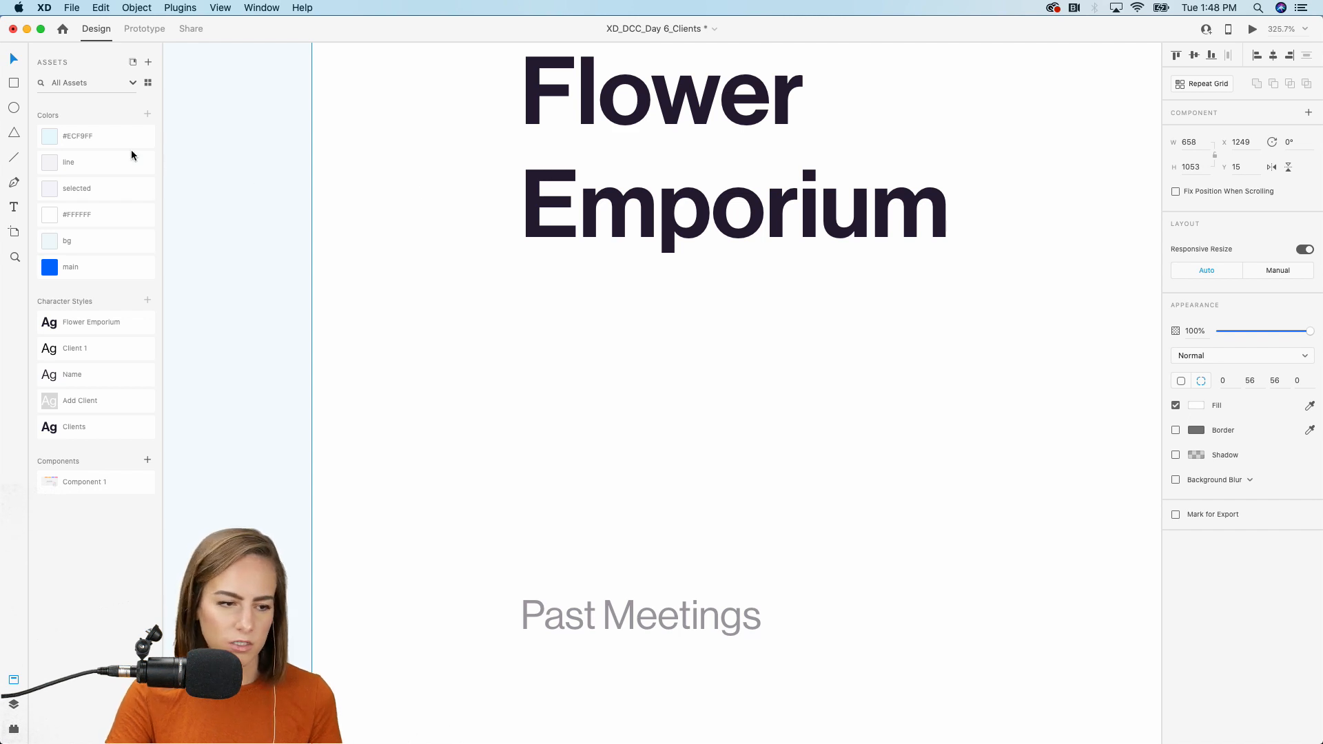
left_click(14, 108)
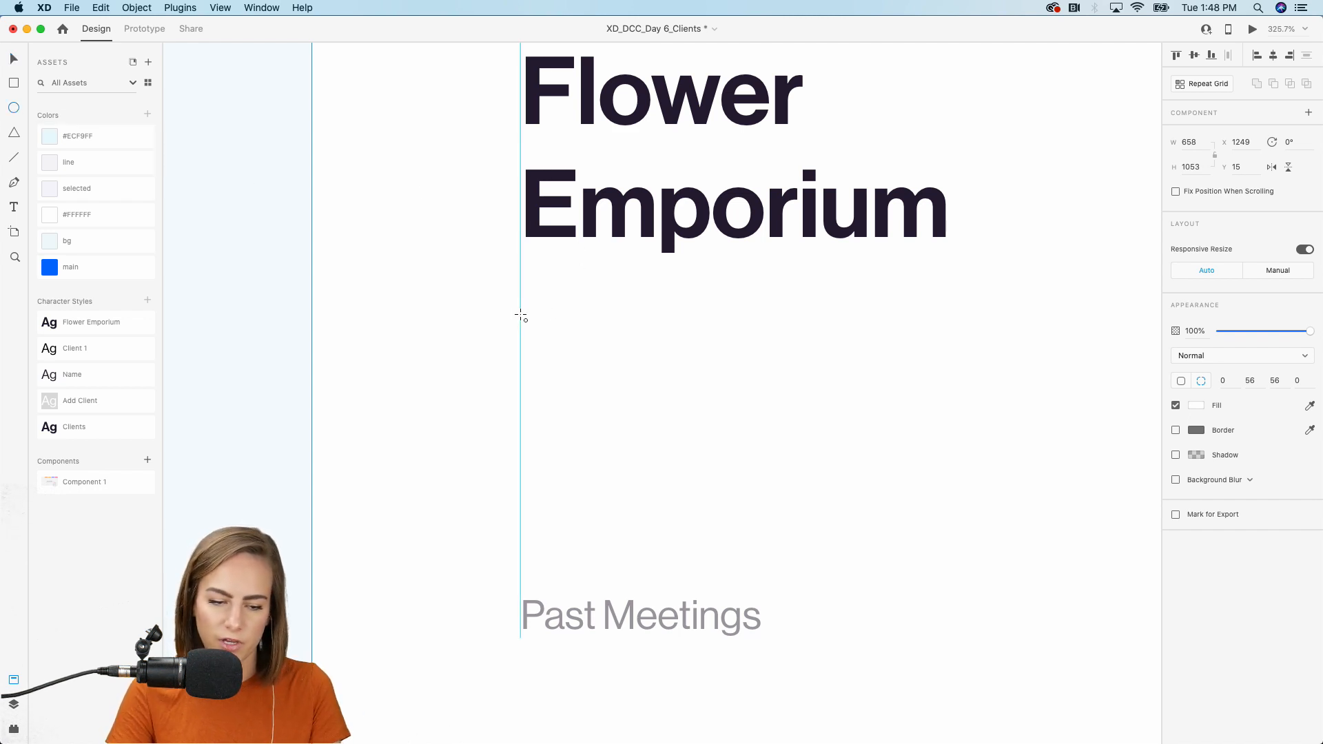
left_click_drag(523, 317, 629, 408)
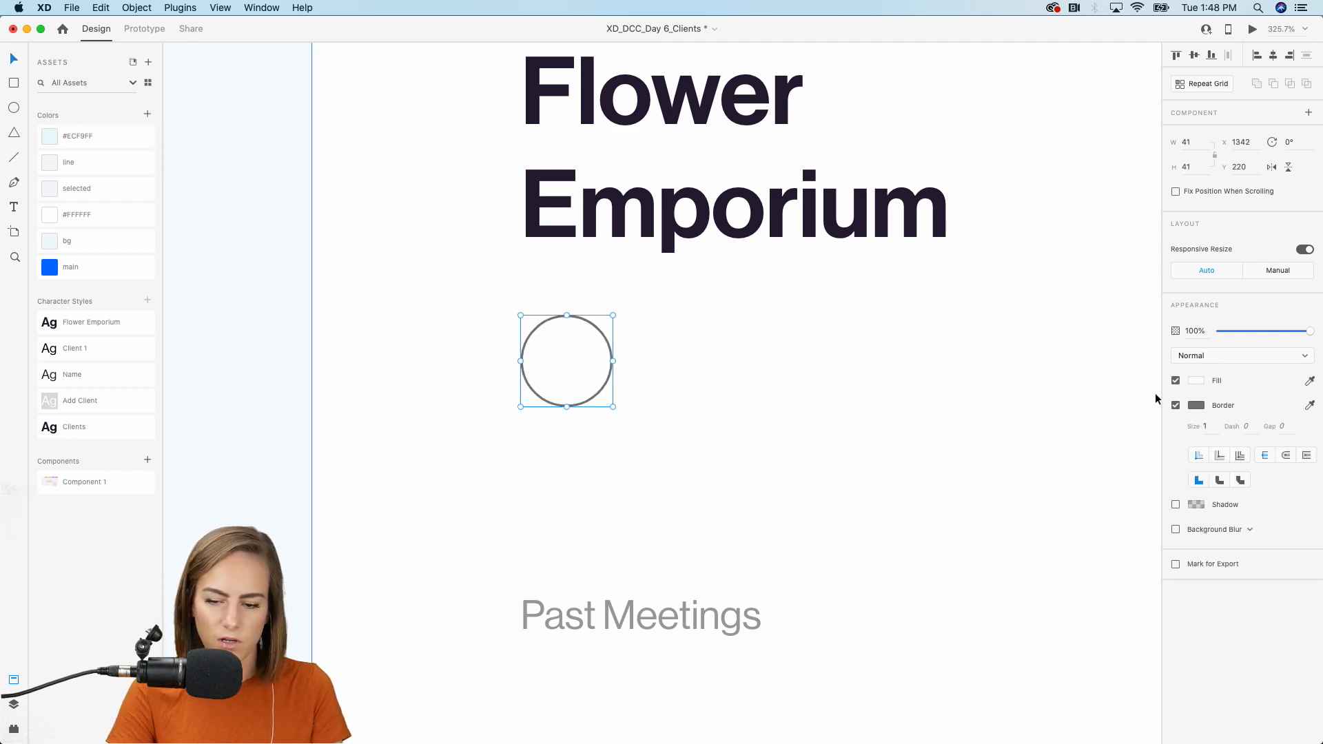
left_click(1177, 406)
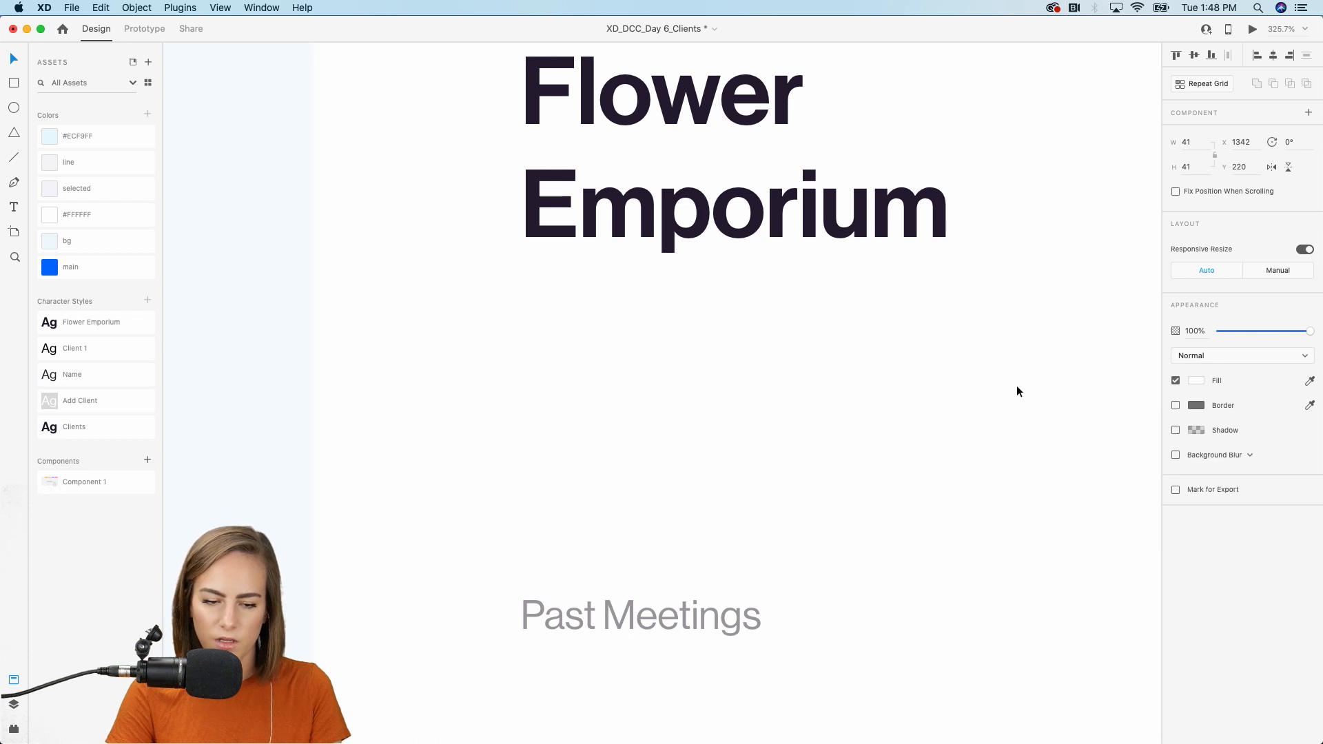
left_click(76, 267)
scroll(548, 411, "up", 5)
left_click_drag(558, 366, 559, 402)
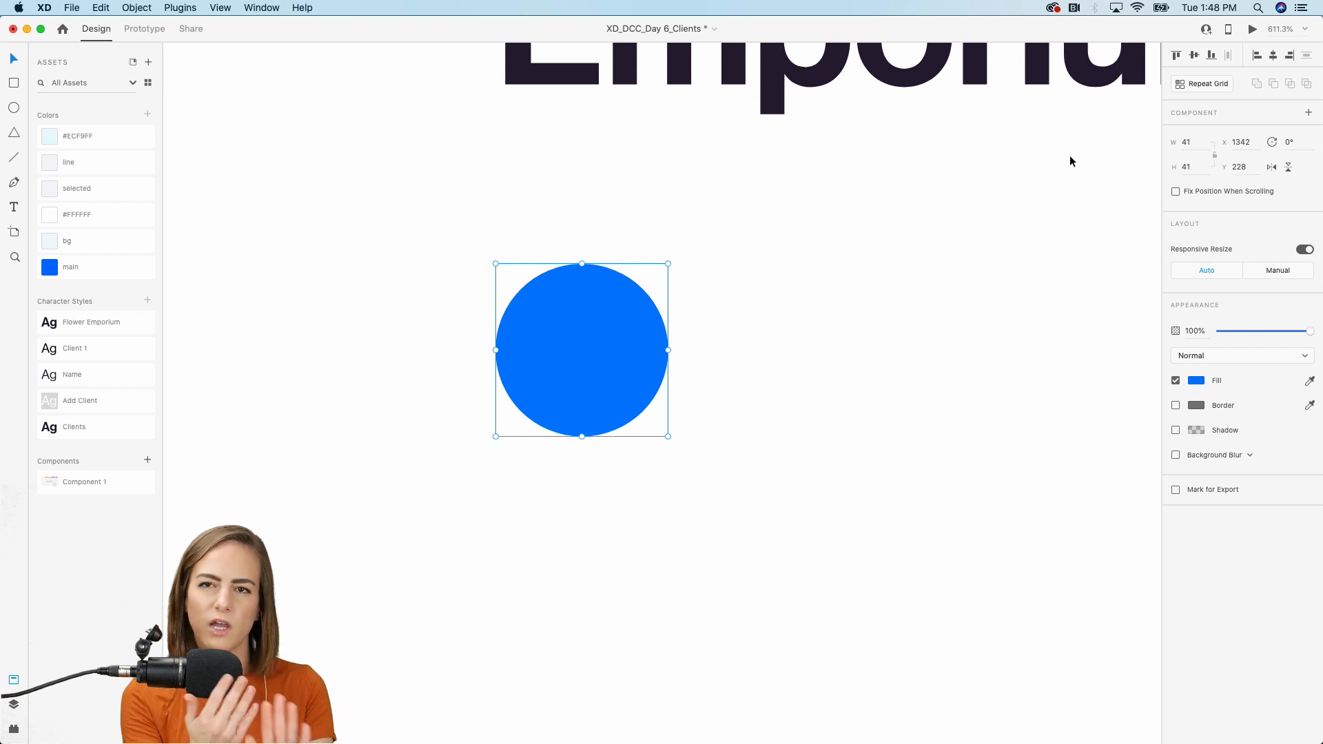
Repeat the circle into a row of five overlapping circles with negative spacing.
left_click(1221, 85)
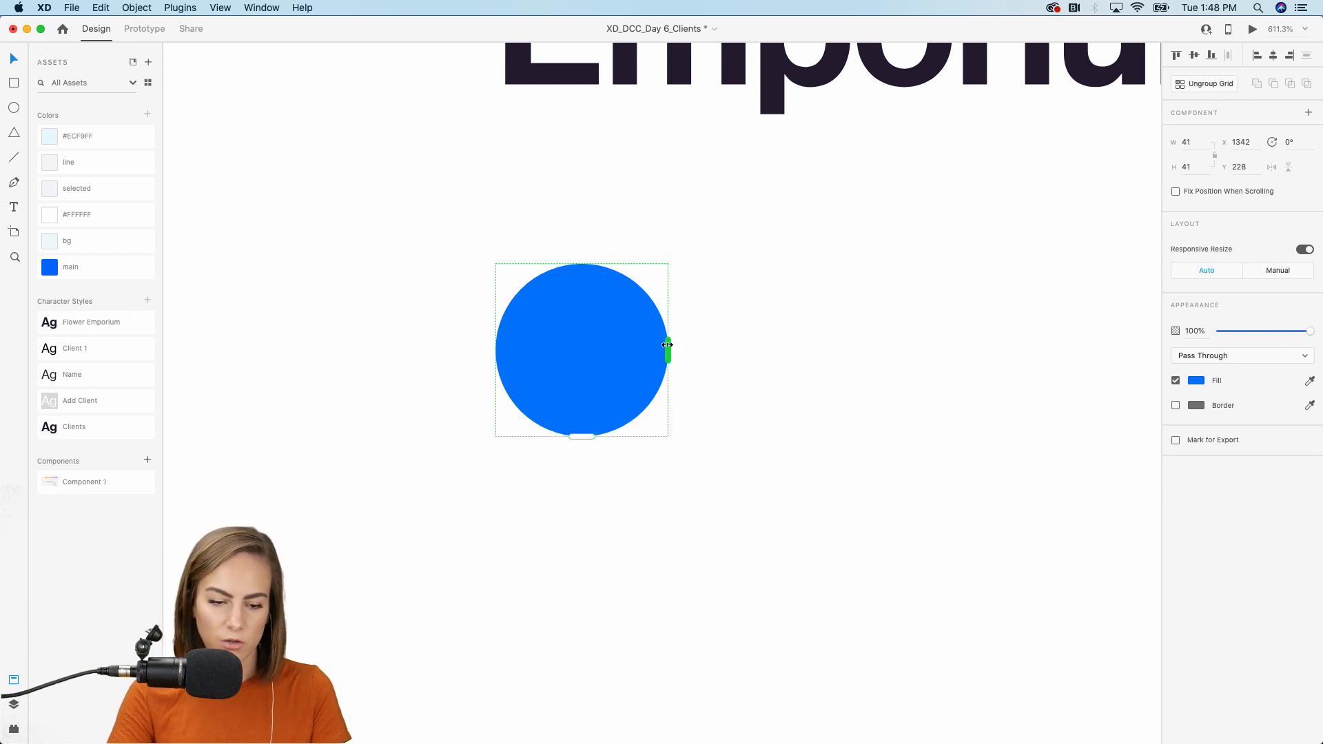
left_click_drag(667, 345, 921, 349)
left_click_drag(691, 369, 535, 375)
left_click_drag(759, 344, 996, 359)
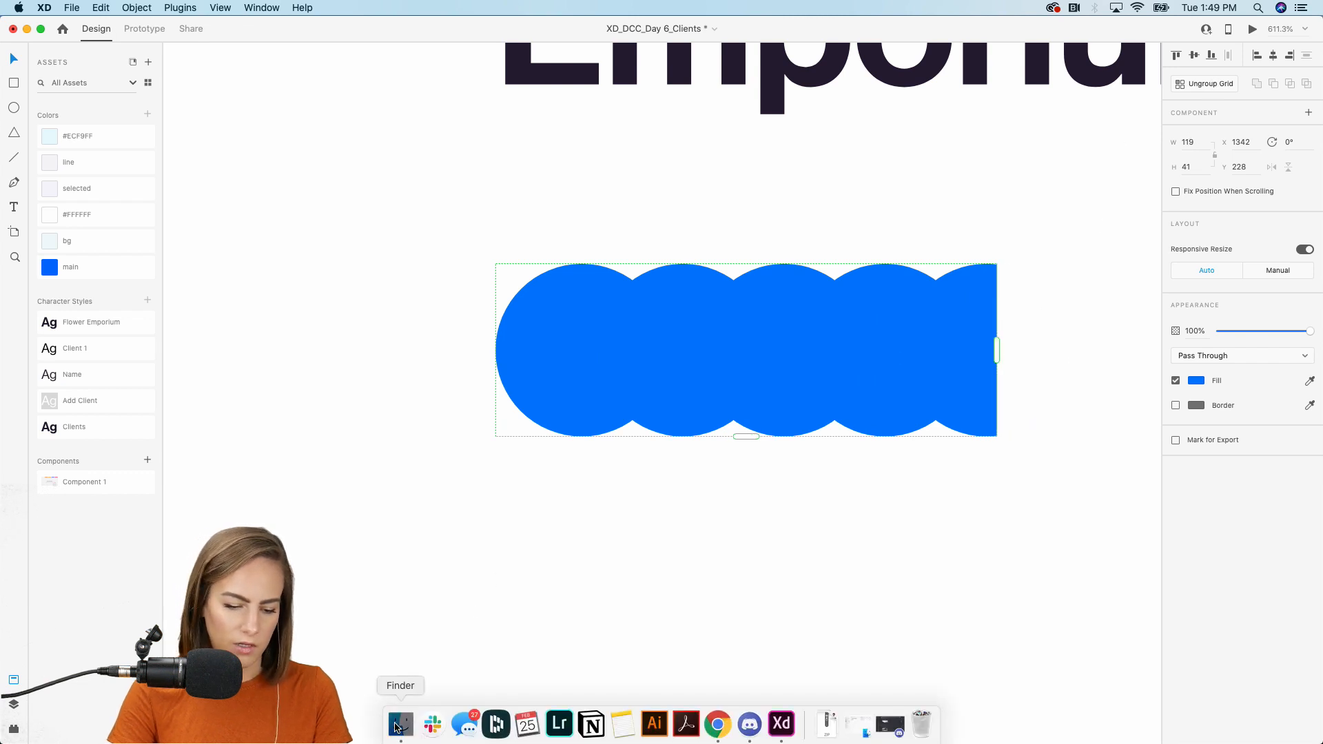
left_click(398, 725)
Drag the people photos from day 6 > People > Colored backgrounds onto the avatar circles.
left_click(620, 262)
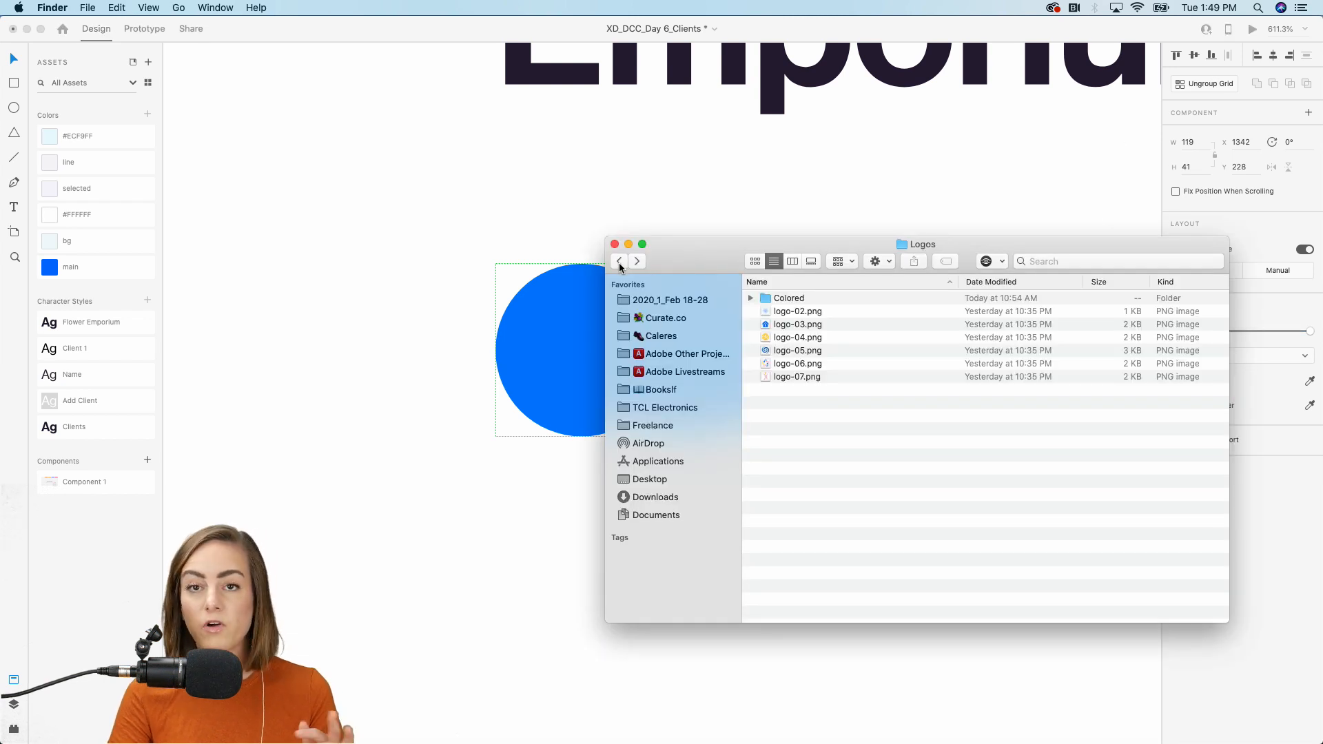
left_click(620, 262)
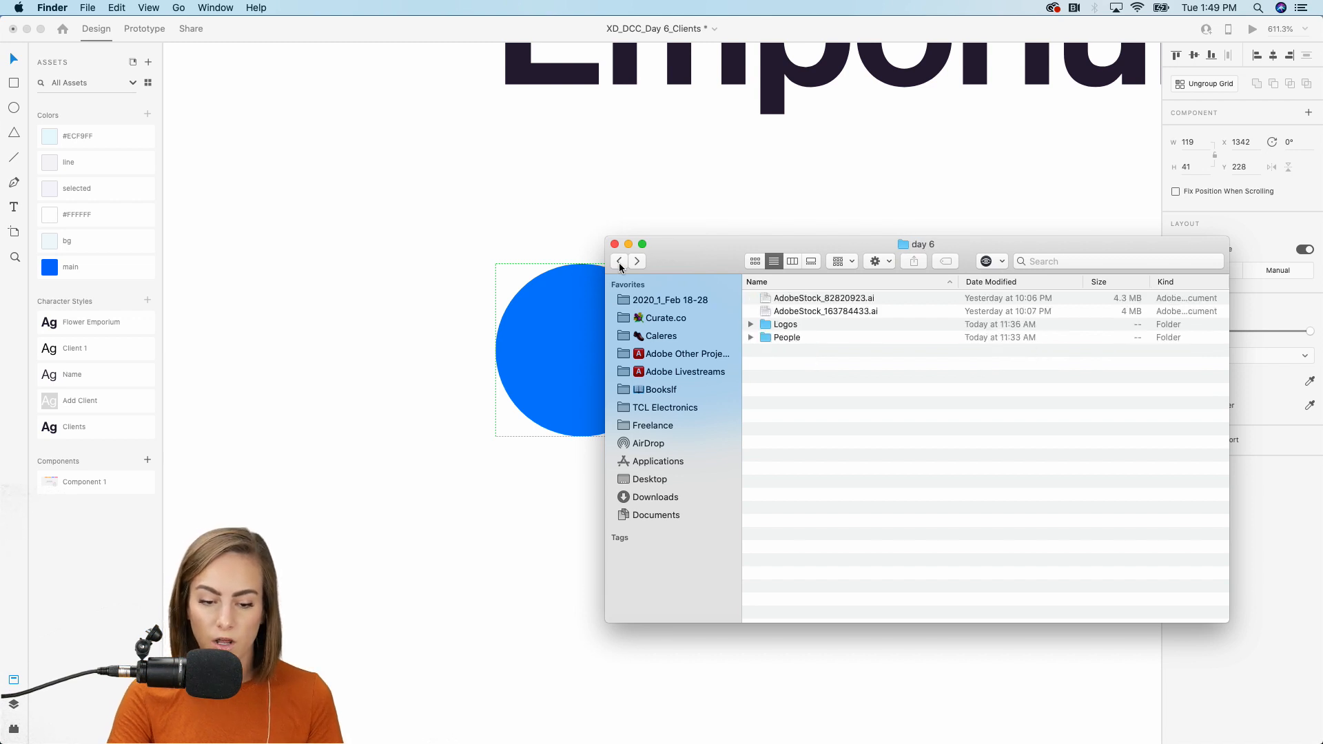
double_click(779, 340)
left_click_drag(710, 260, 1002, 252)
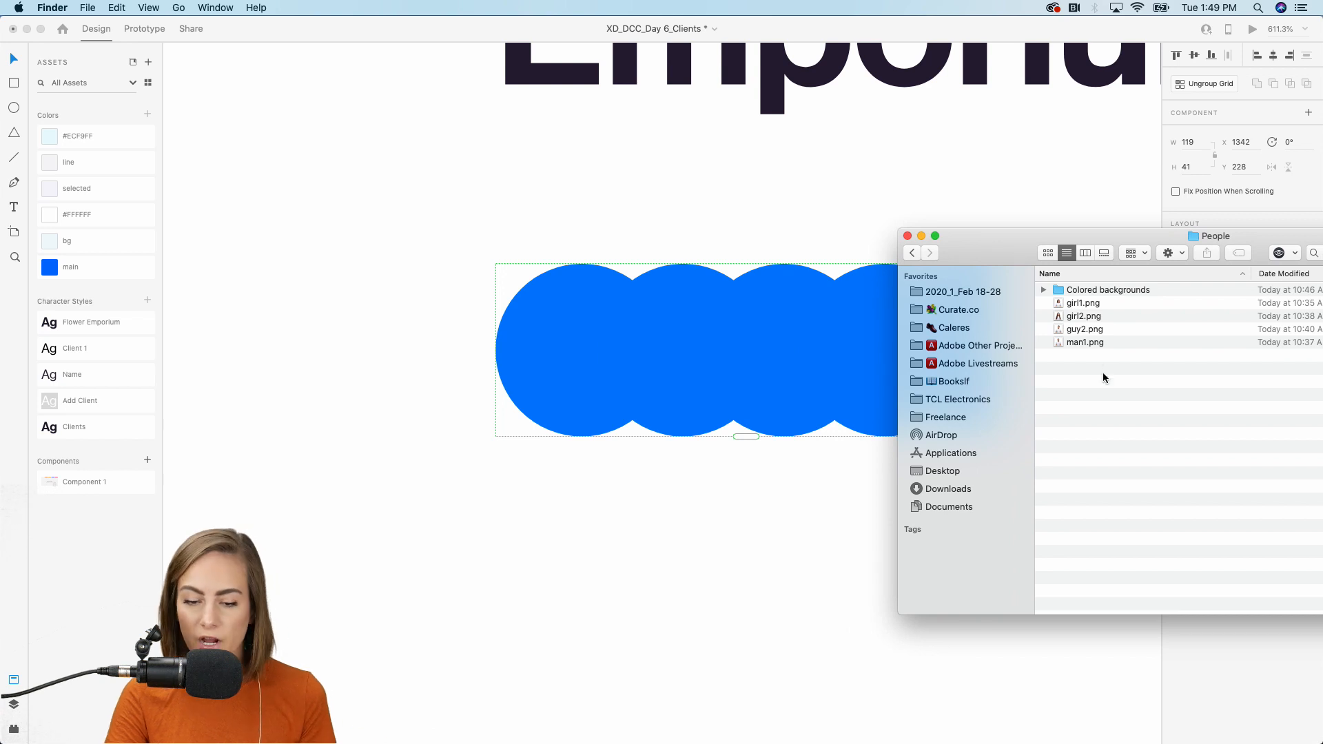
left_click_drag(1109, 387, 1078, 306)
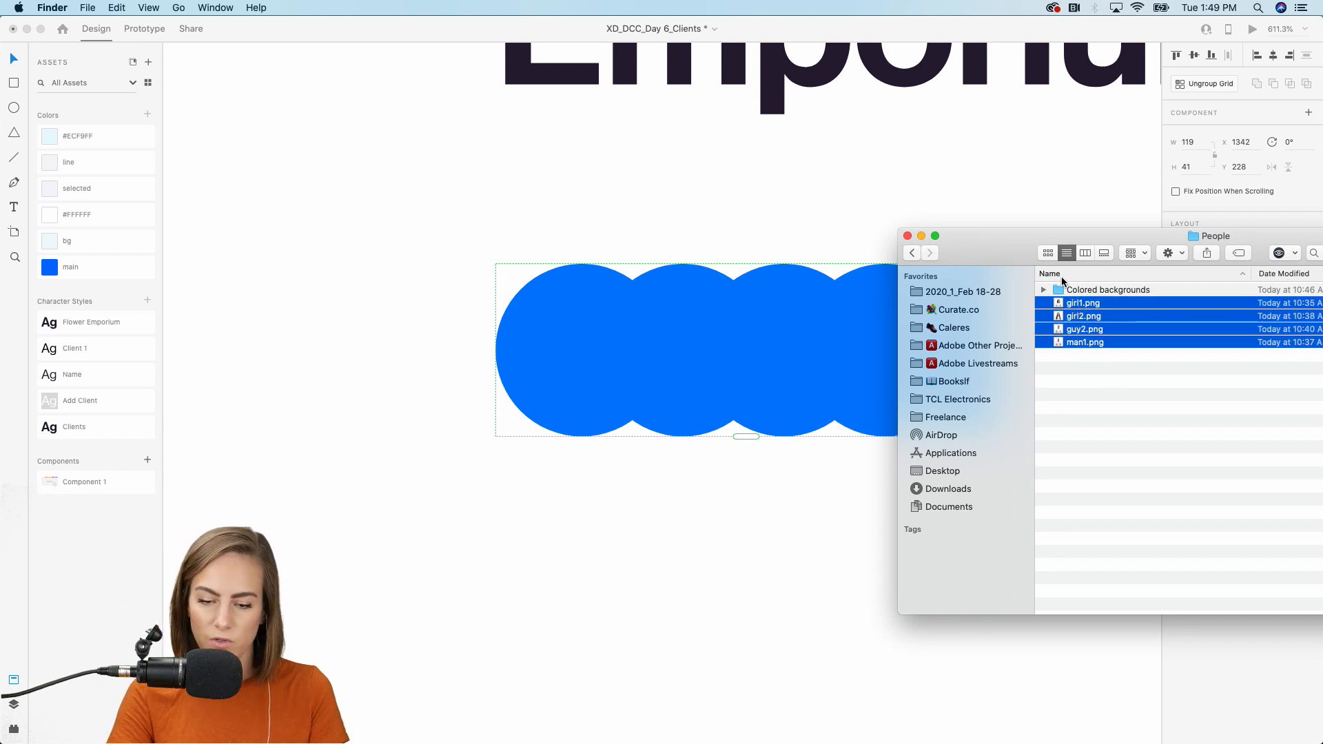
double_click(1076, 290)
left_click_drag(1113, 359, 1087, 288)
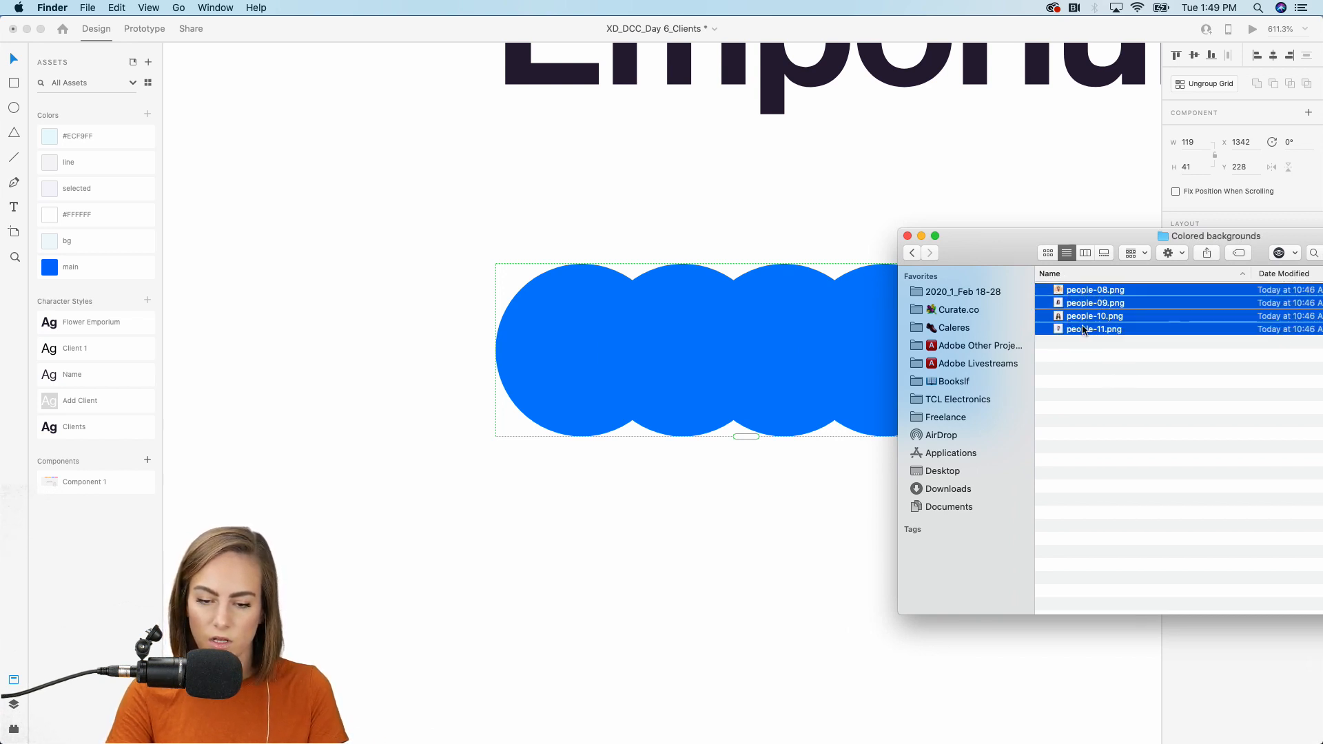
left_click_drag(1098, 369, 574, 320)
left_click(688, 233)
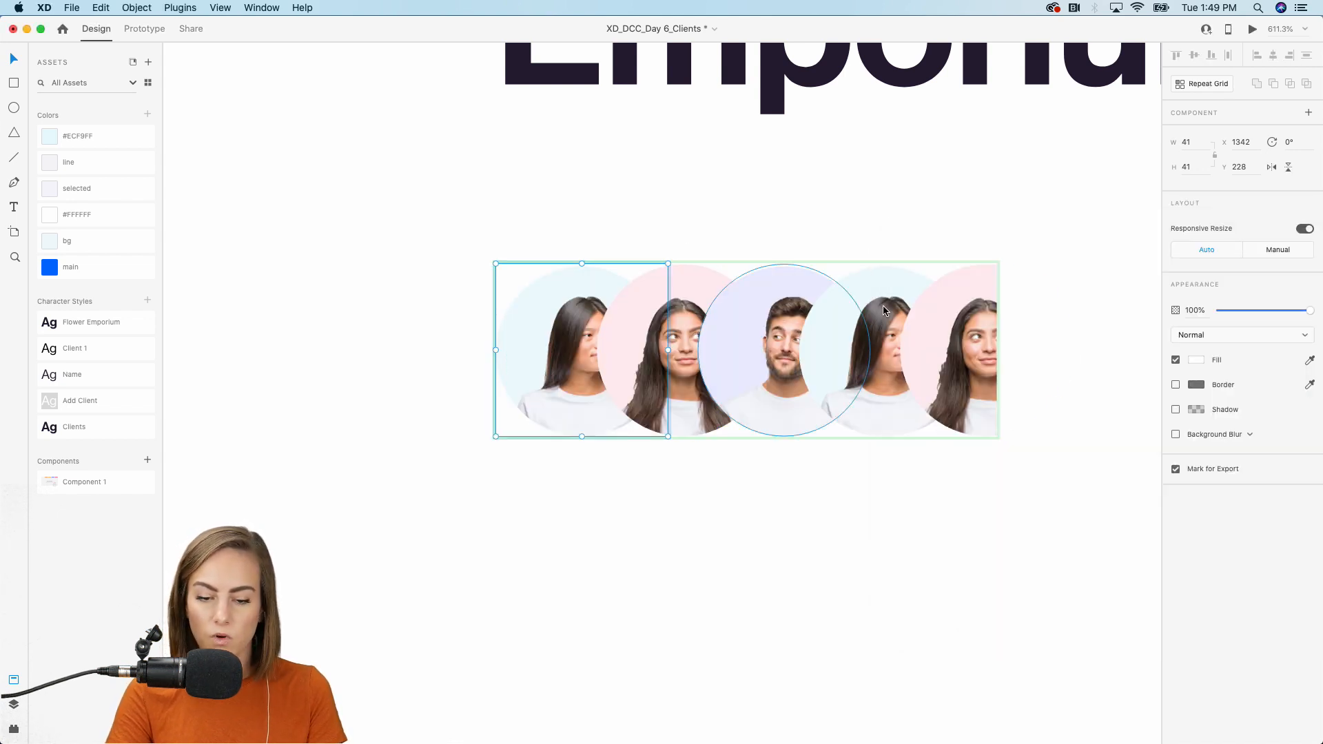
left_click(927, 322)
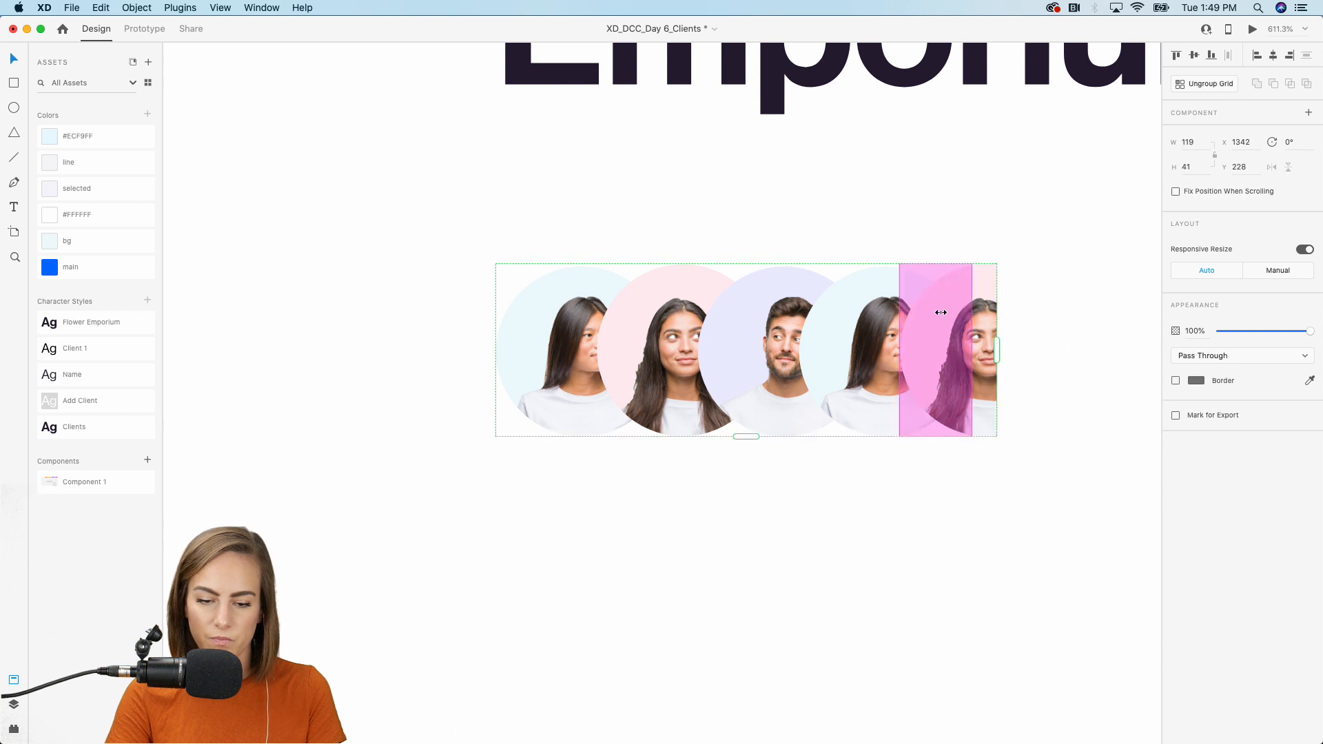
Ungroup the avatar grid and delete the fifth circle.
right_click(940, 312)
left_click(991, 433)
left_click(948, 370)
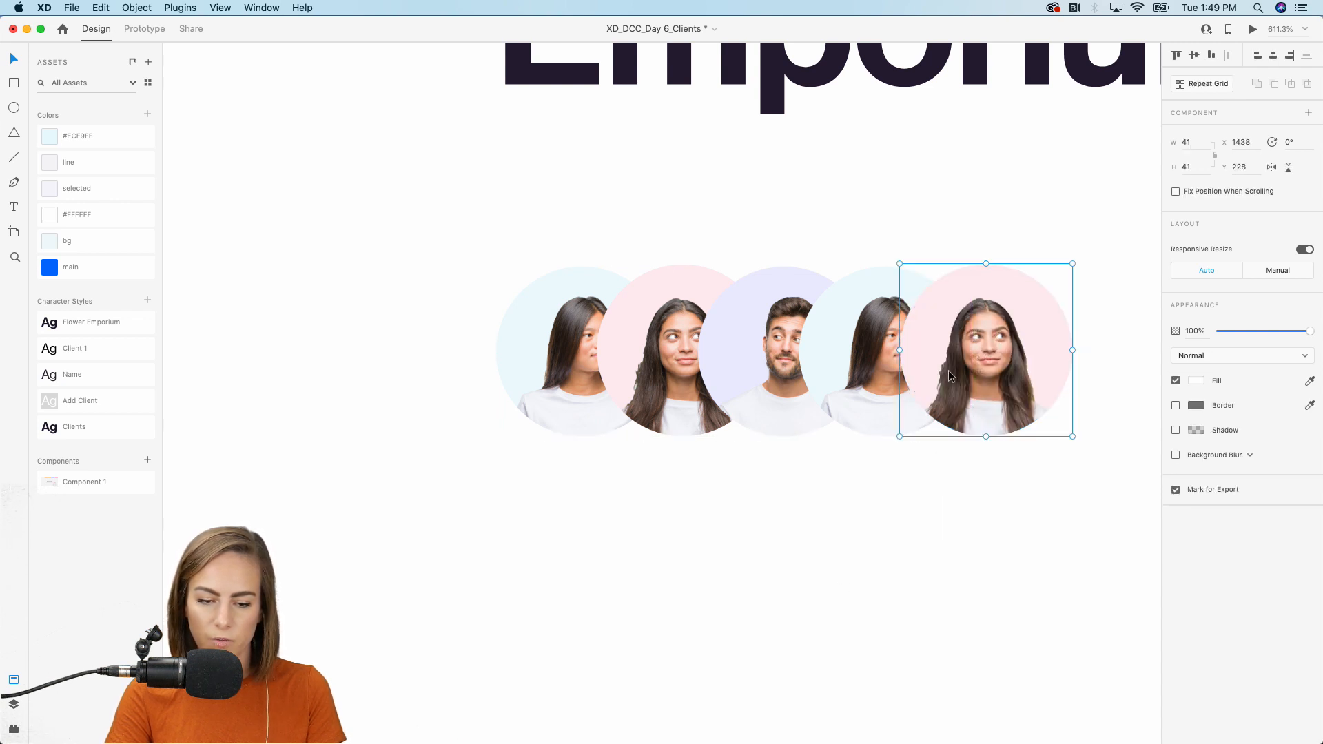
key("Delete")
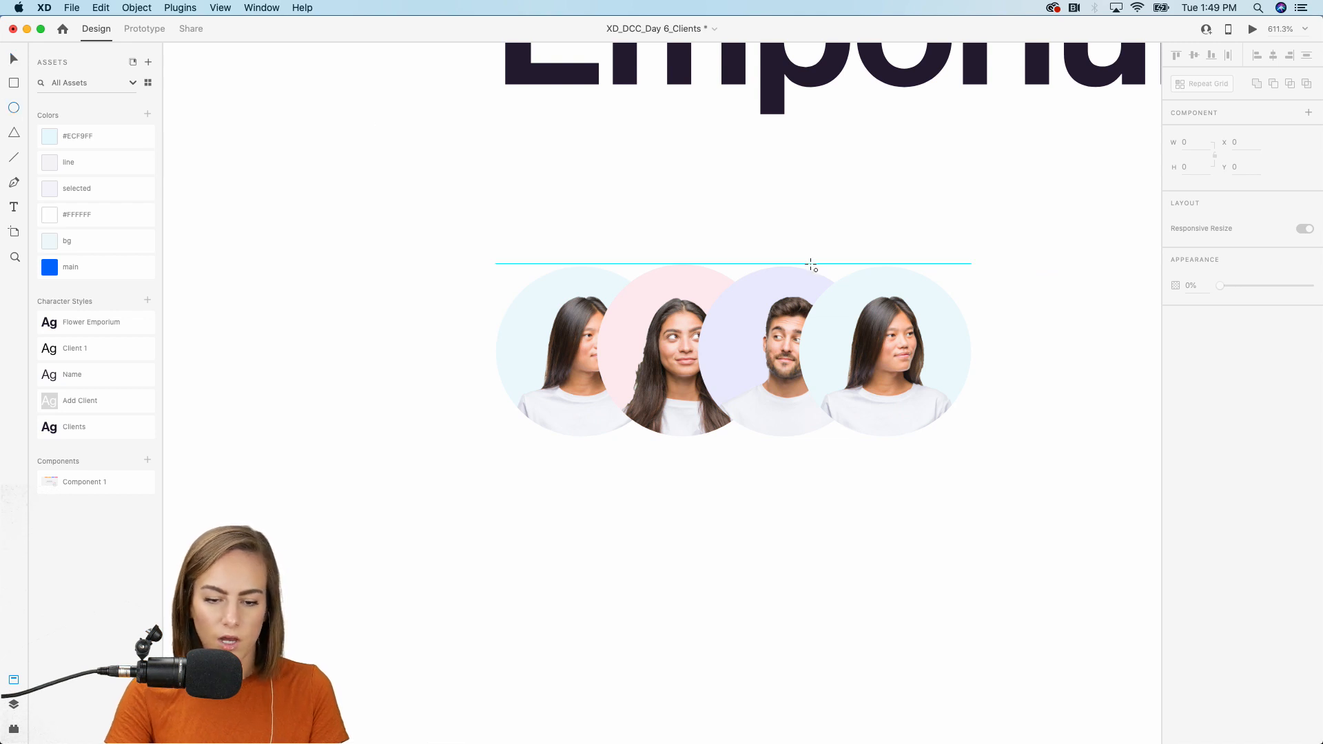
Draw a new circle at the fourth spot, borderless with a #ECF9FF fill.
left_click_drag(798, 264, 992, 441)
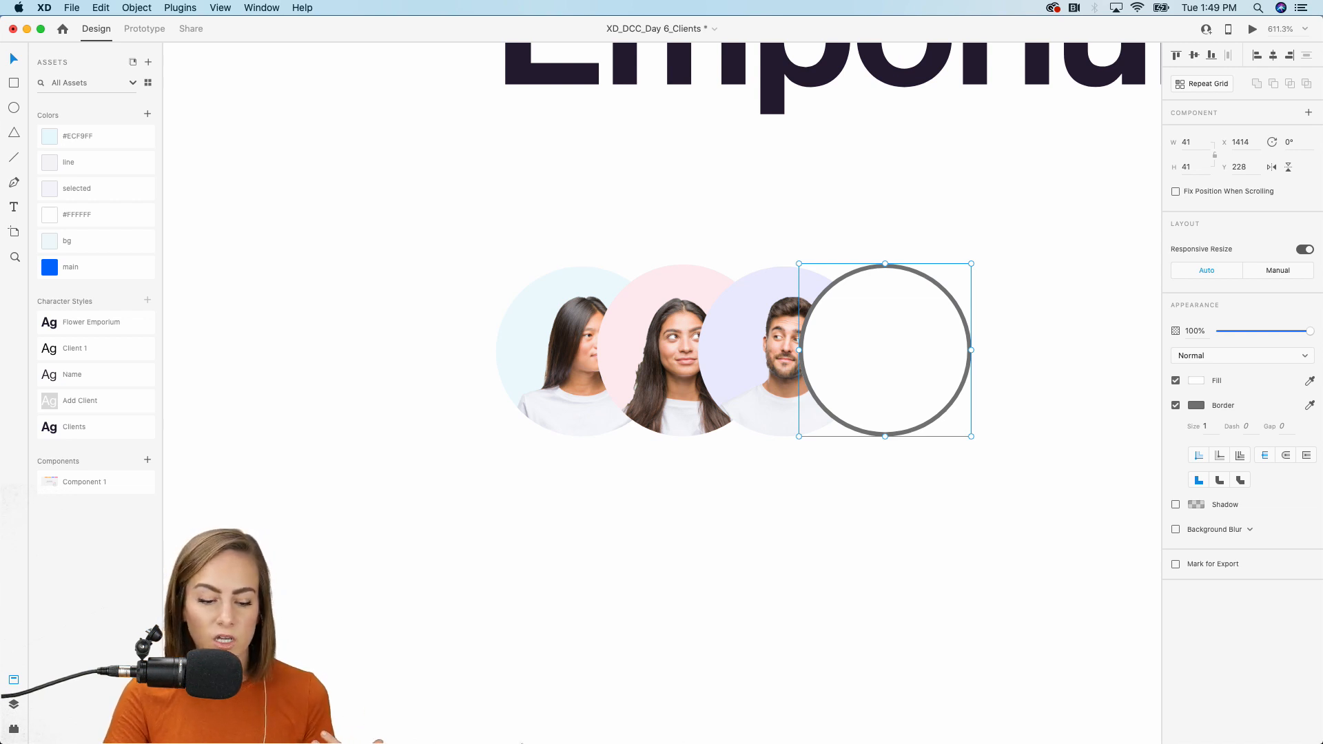
left_click(73, 5)
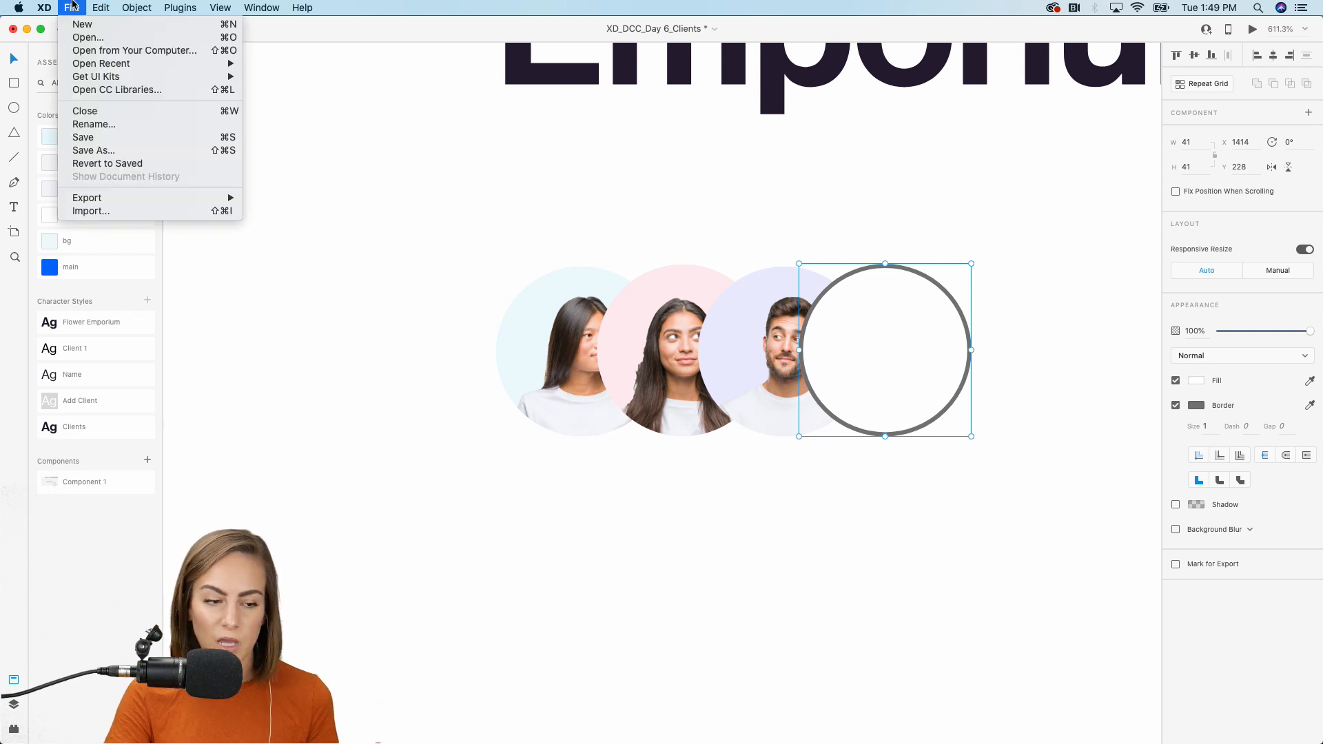
left_click(117, 90)
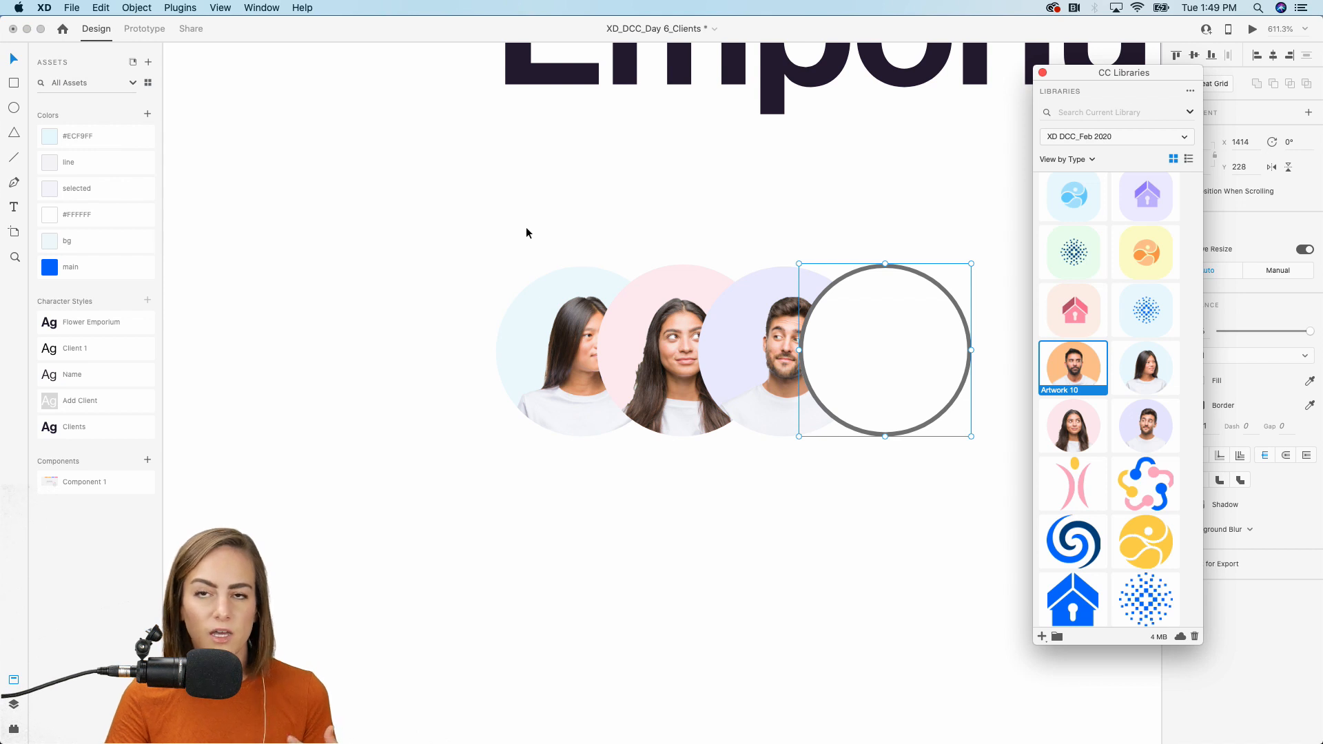
left_click(1043, 72)
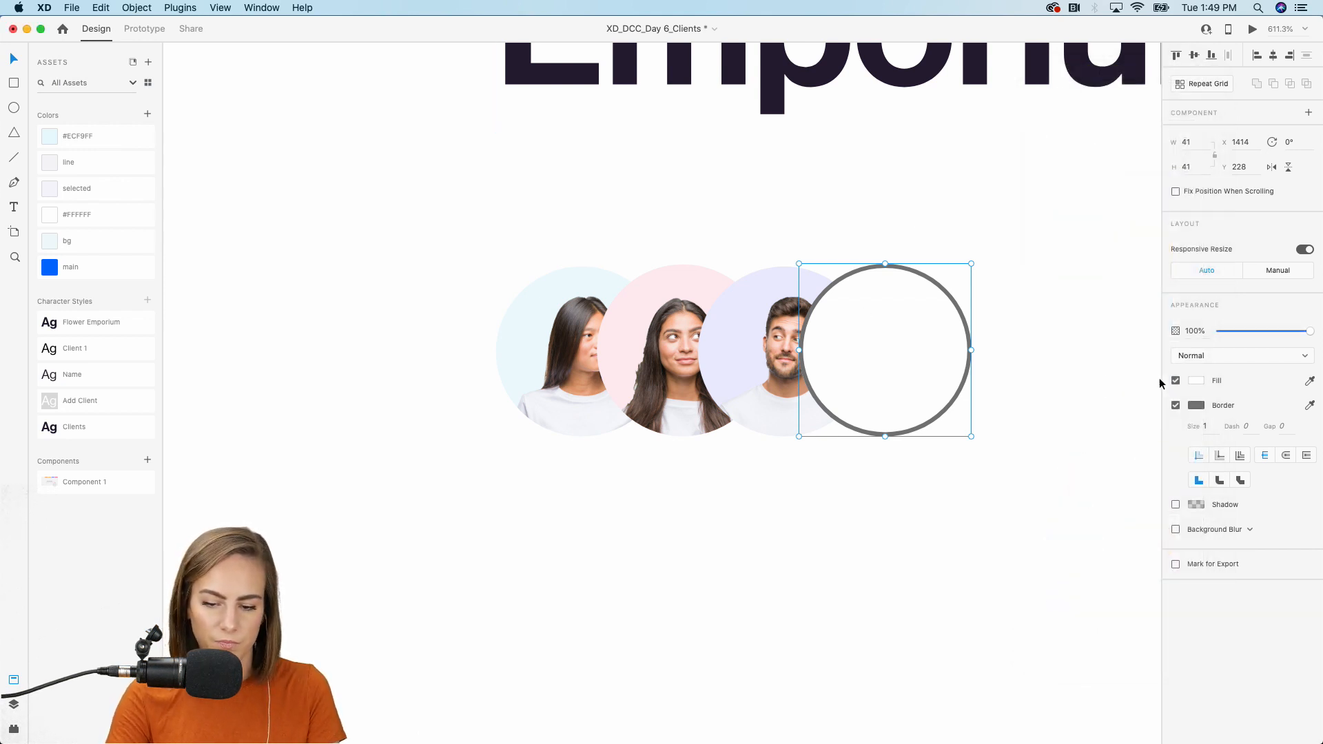
left_click(1176, 406)
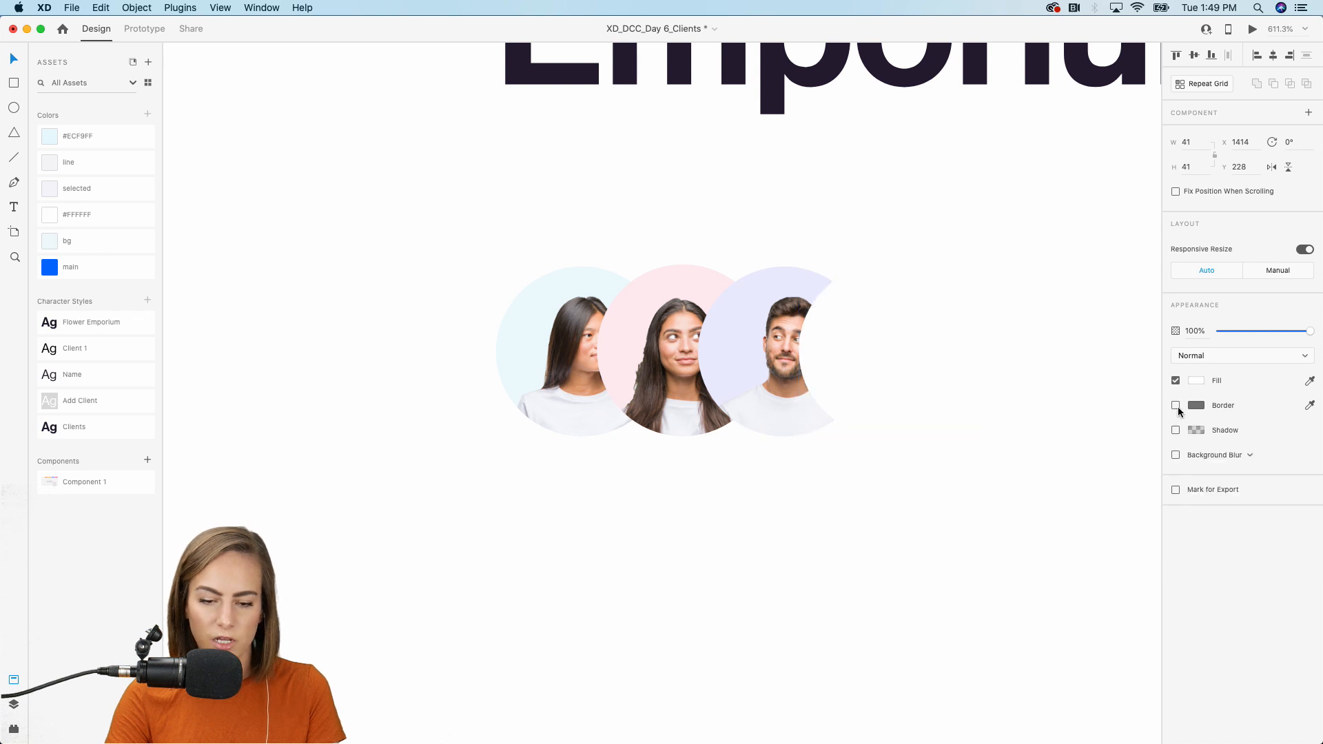
left_click(101, 139)
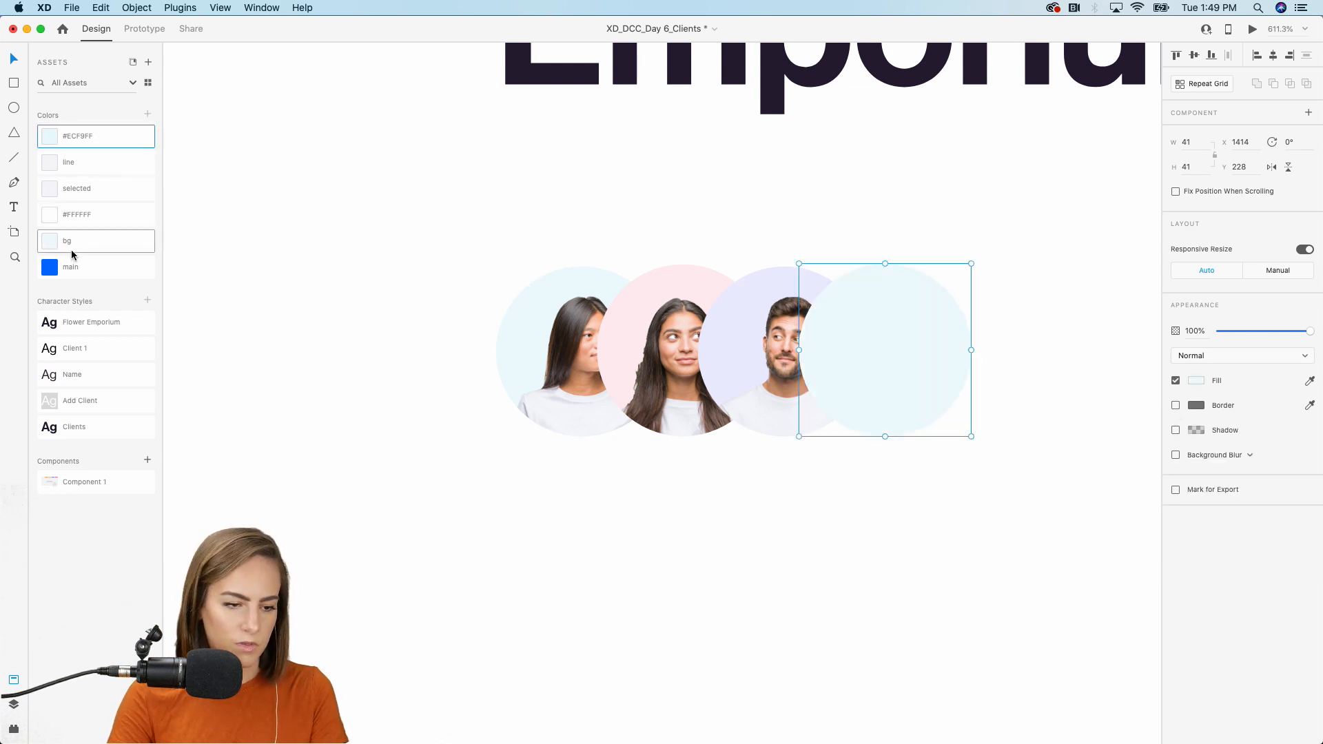
scroll(479, 251, "down", 10)
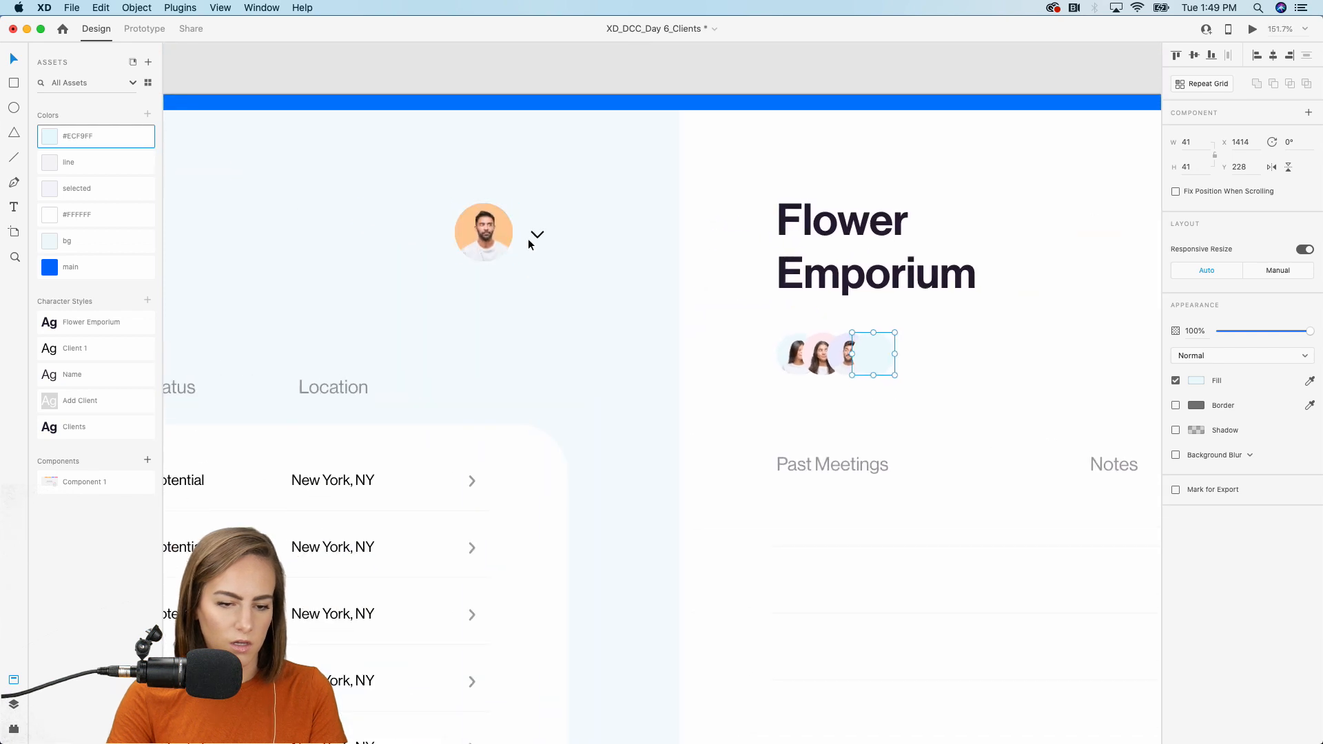
Centre the plus icon inside the light-blue circle and colour it with the main blue.
scroll(527, 241, "down", 5)
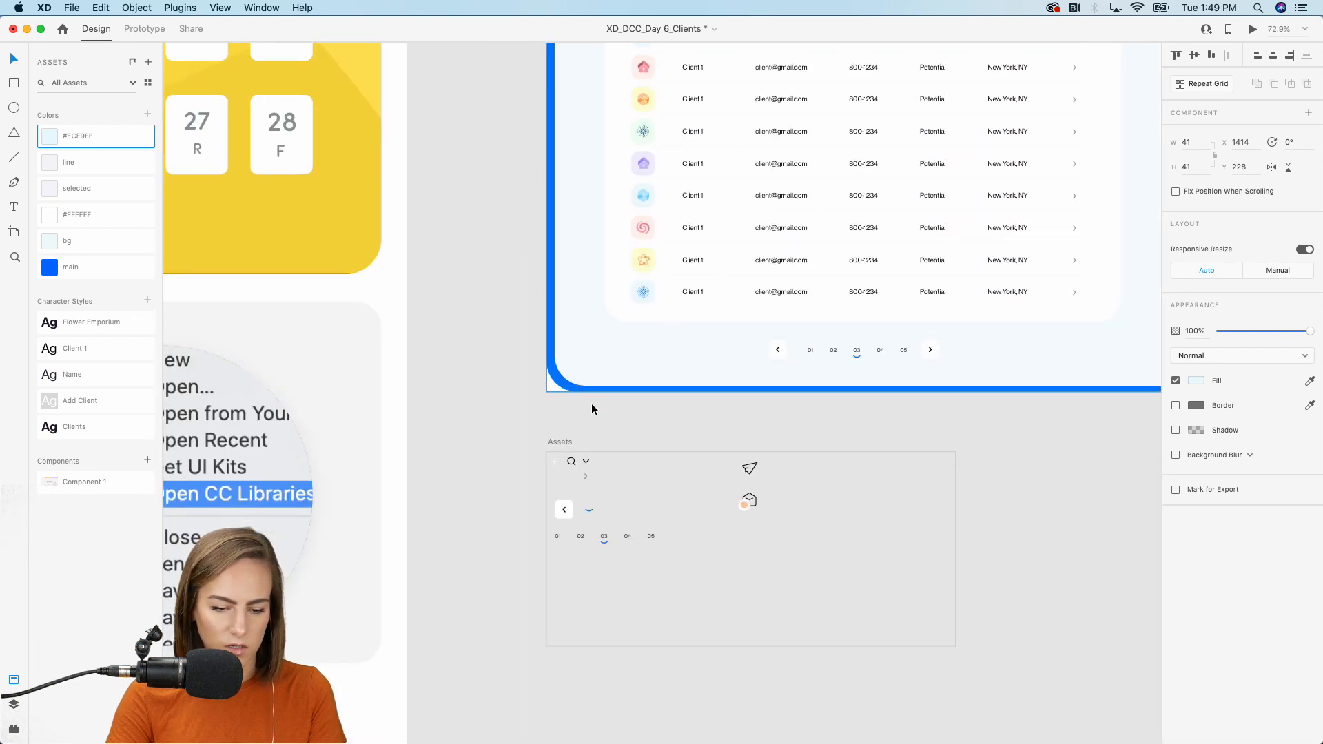
left_click(556, 465)
scroll(854, 362, "up", 5)
scroll(855, 362, "right", 5)
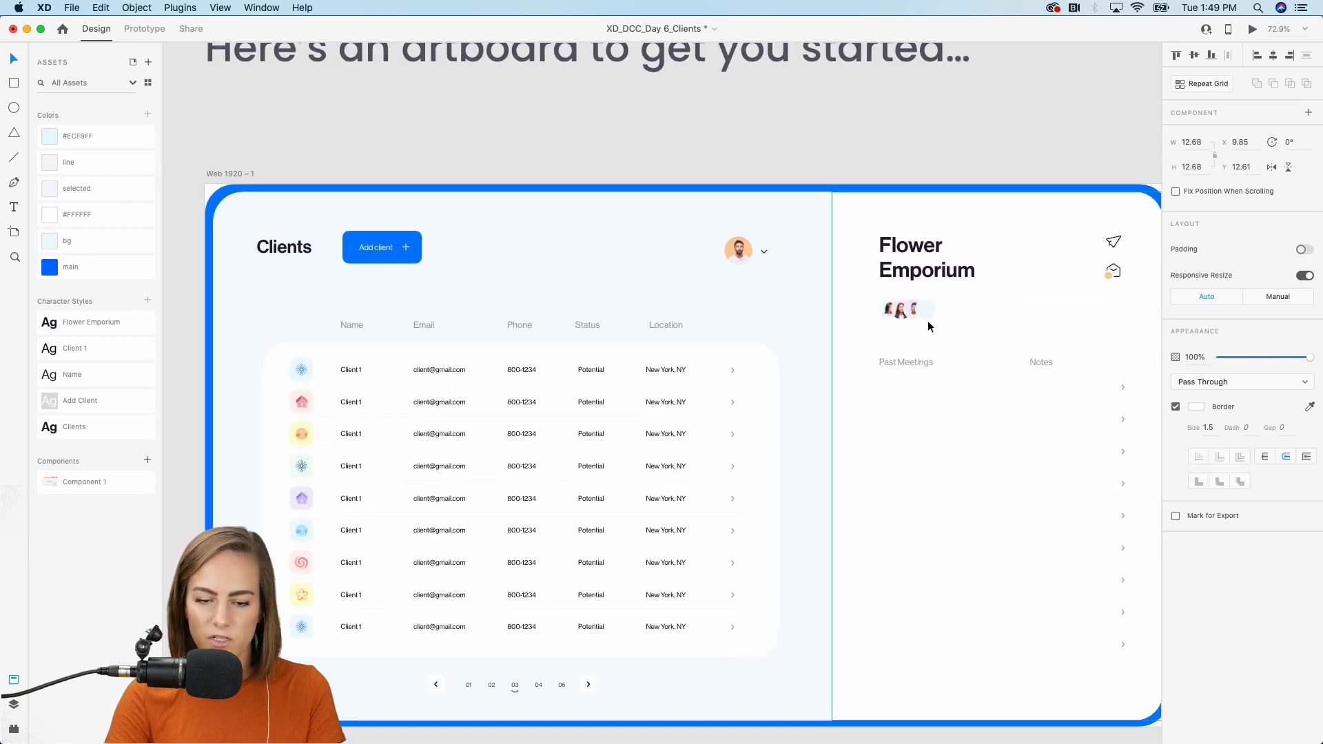
scroll(928, 321, "up", 5)
scroll(928, 320, "up", 10)
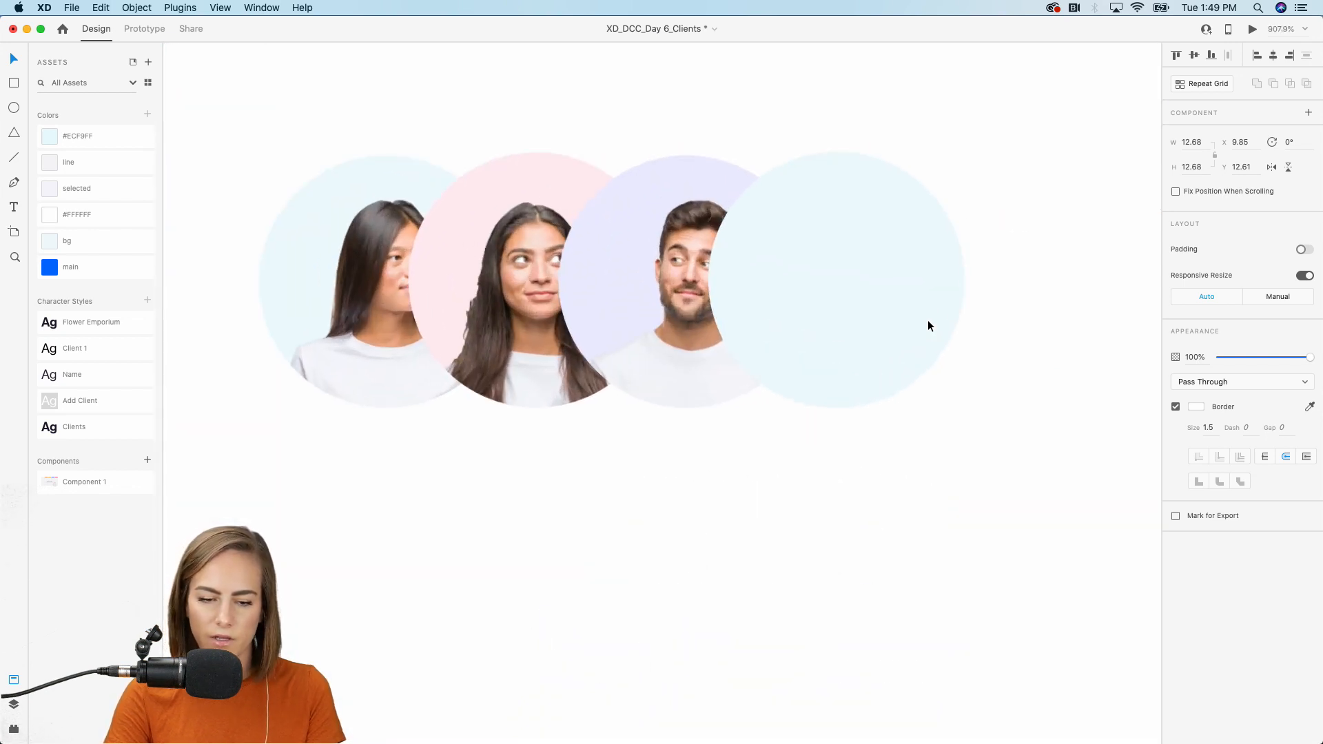
left_click_drag(878, 274, 839, 283)
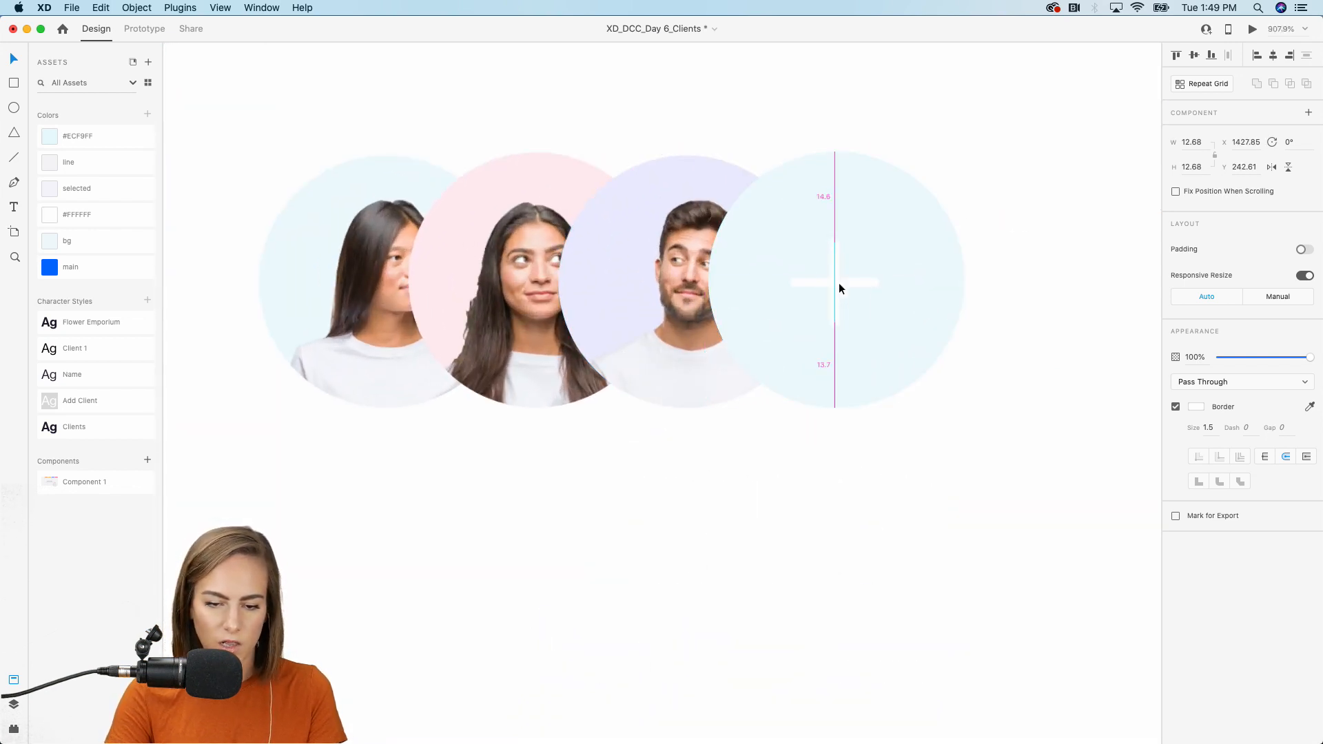
left_click(80, 271)
scroll(722, 402, "down", 12)
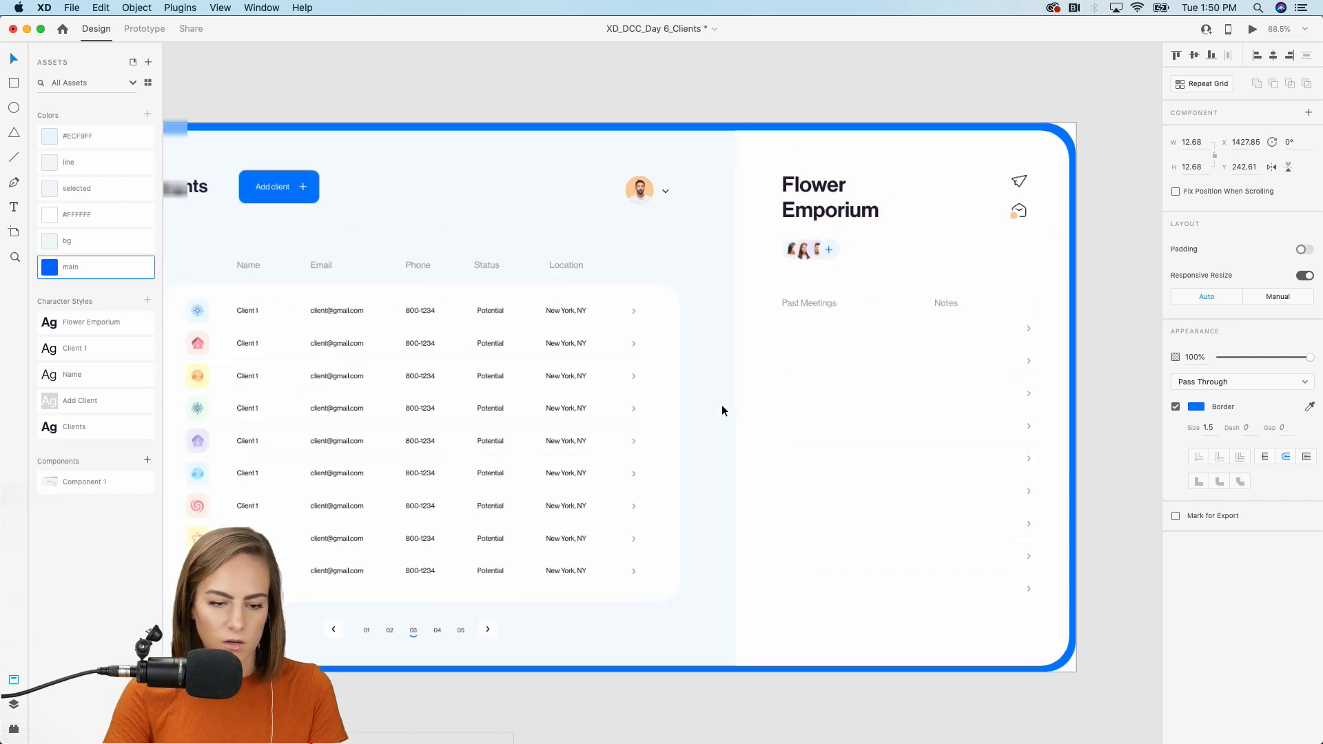
scroll(721, 404, "left", 2)
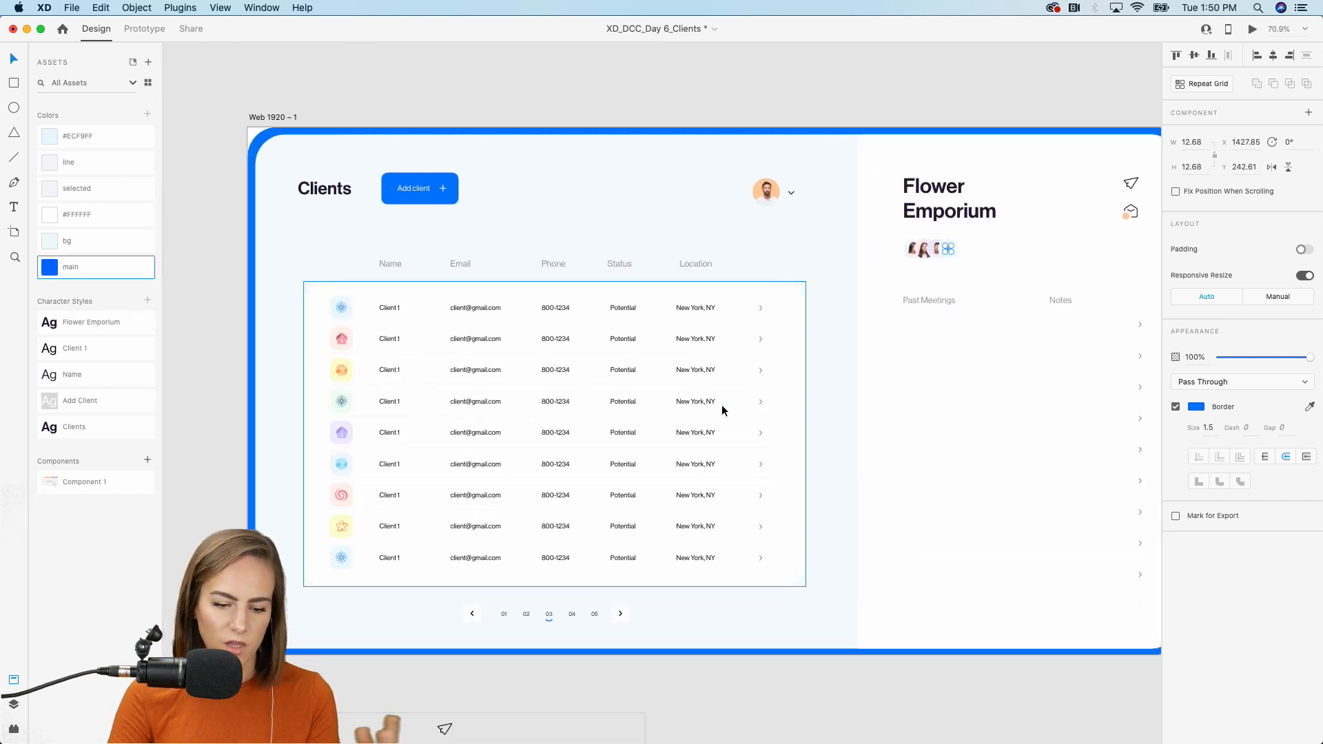
scroll(721, 408, "down", 1)
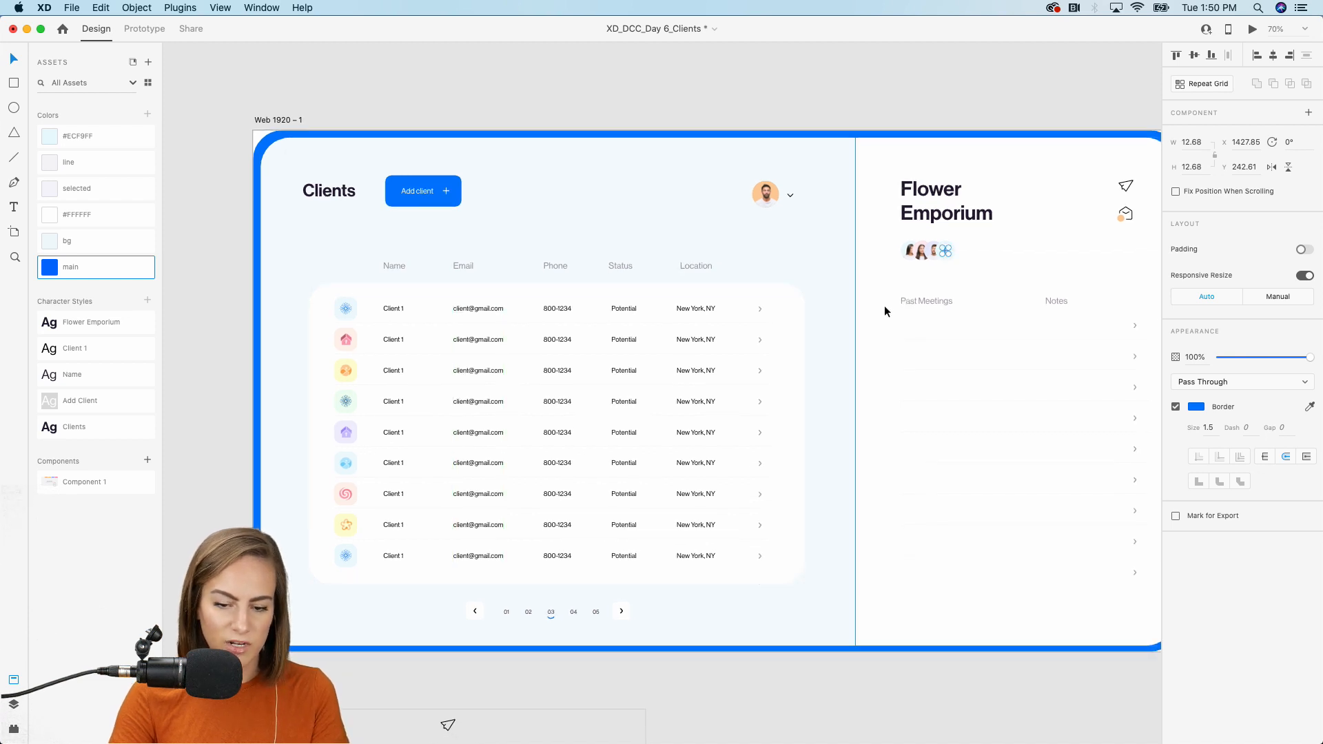
scroll(885, 306, "up", 4)
scroll(885, 307, "right", 3)
left_click(815, 296)
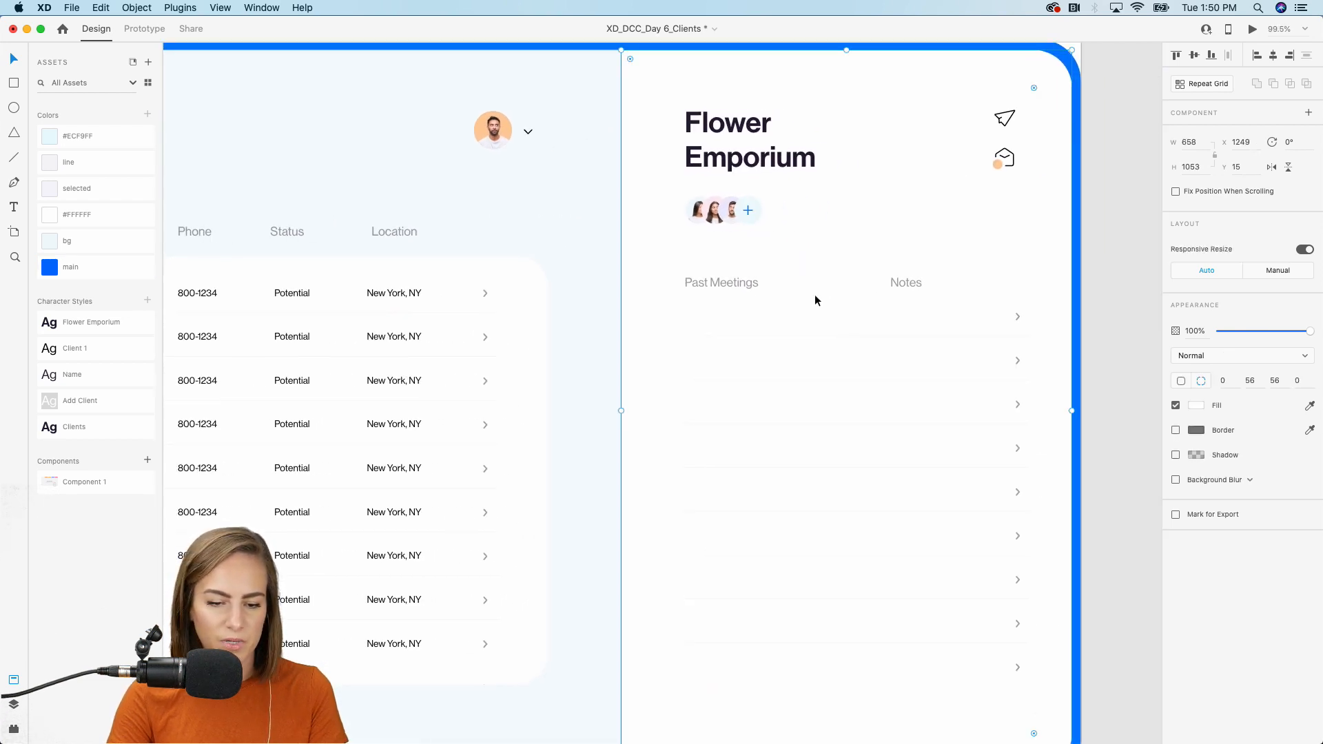
scroll(815, 295, "up", 2)
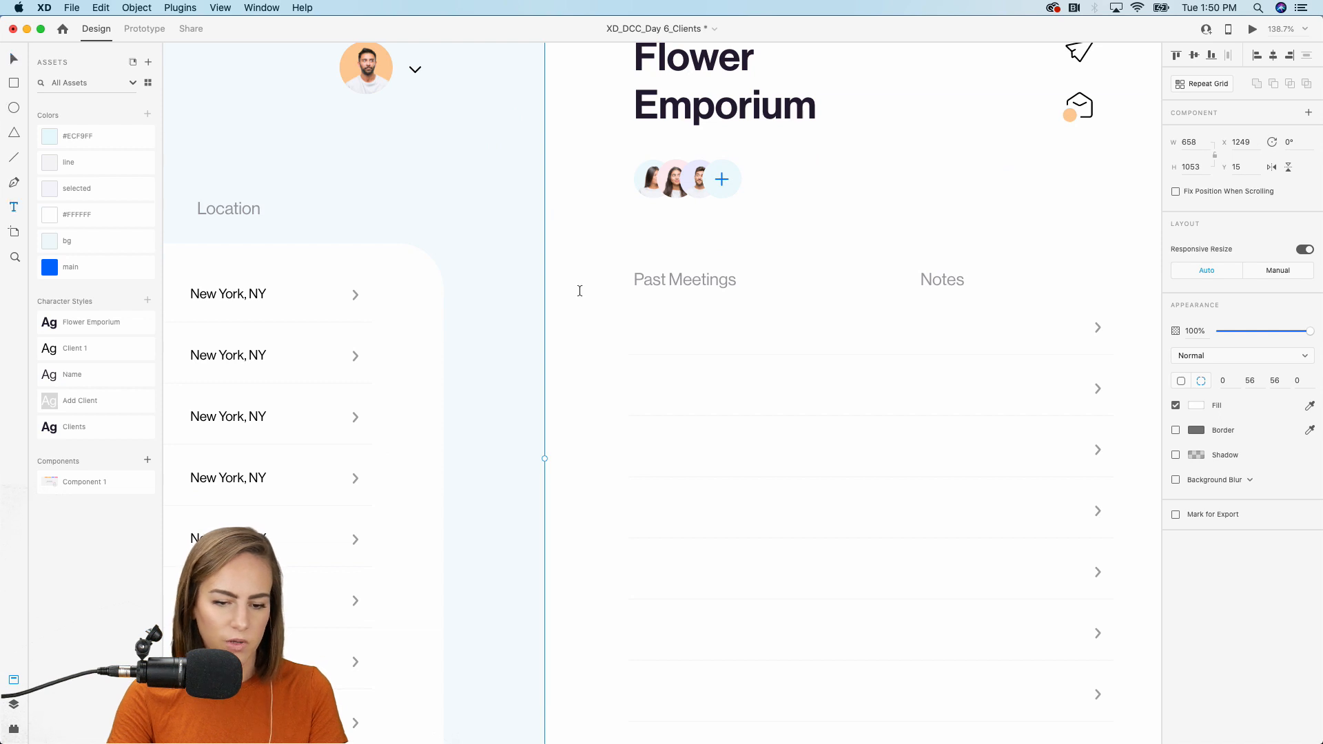
Add the date 'Feb 19, 2020' under Past Meetings in the Client 1 style.
left_click_drag(629, 315, 754, 356)
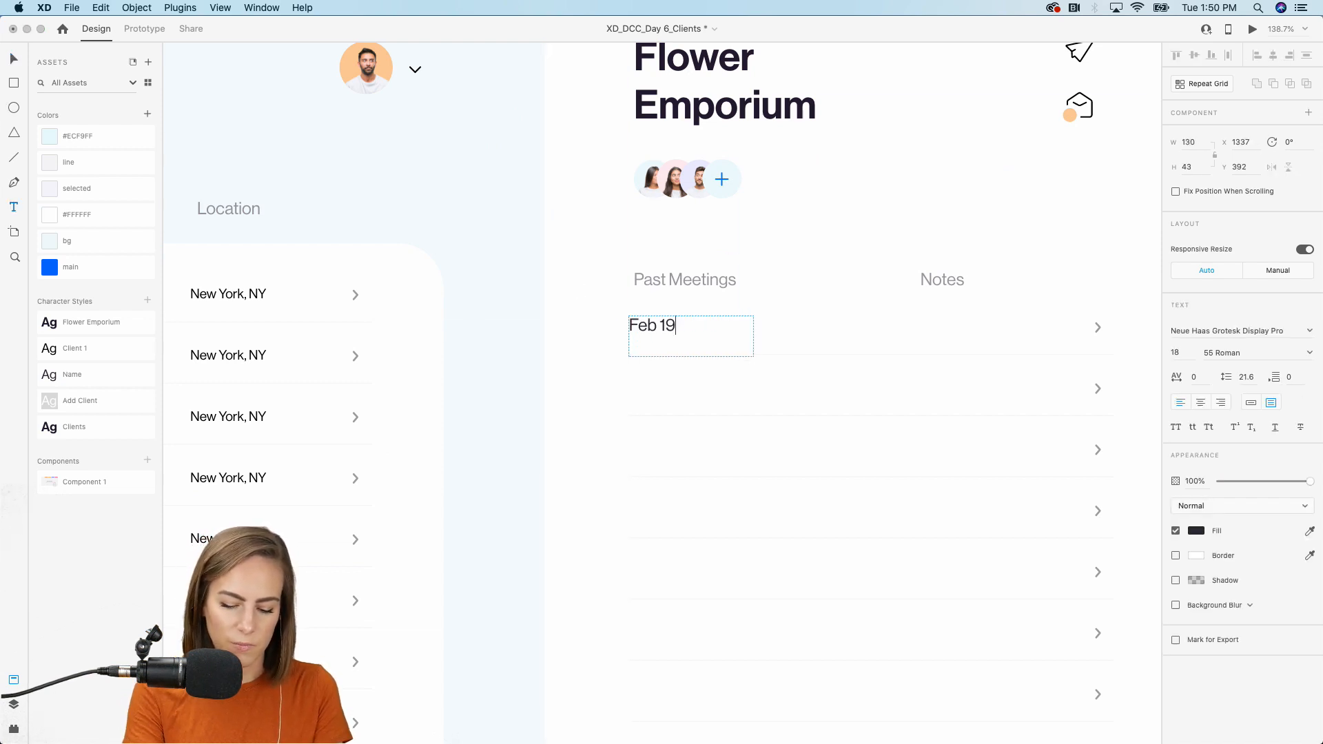
key("Escape")
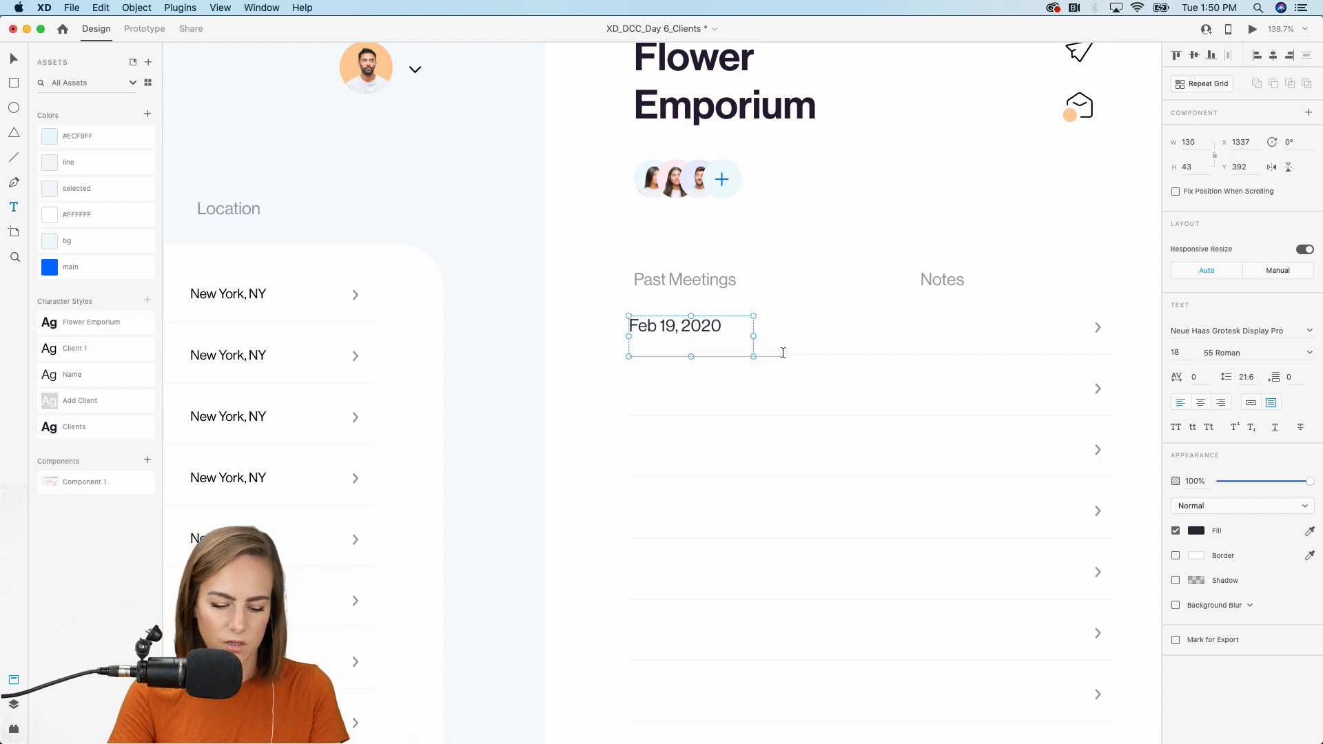
left_click(88, 348)
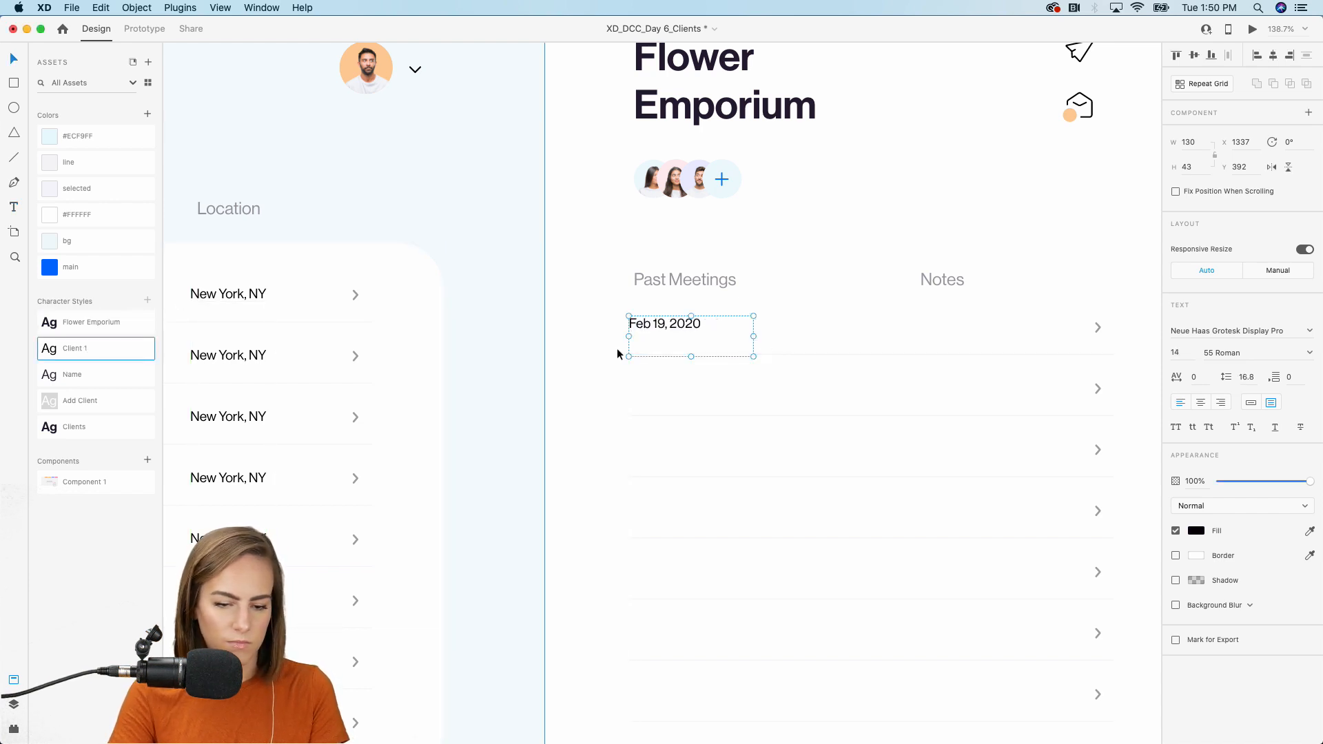
left_click_drag(669, 326, 675, 331)
Make the date a Repeat Grid extended down to nine rows.
scroll(675, 331, "down", 3)
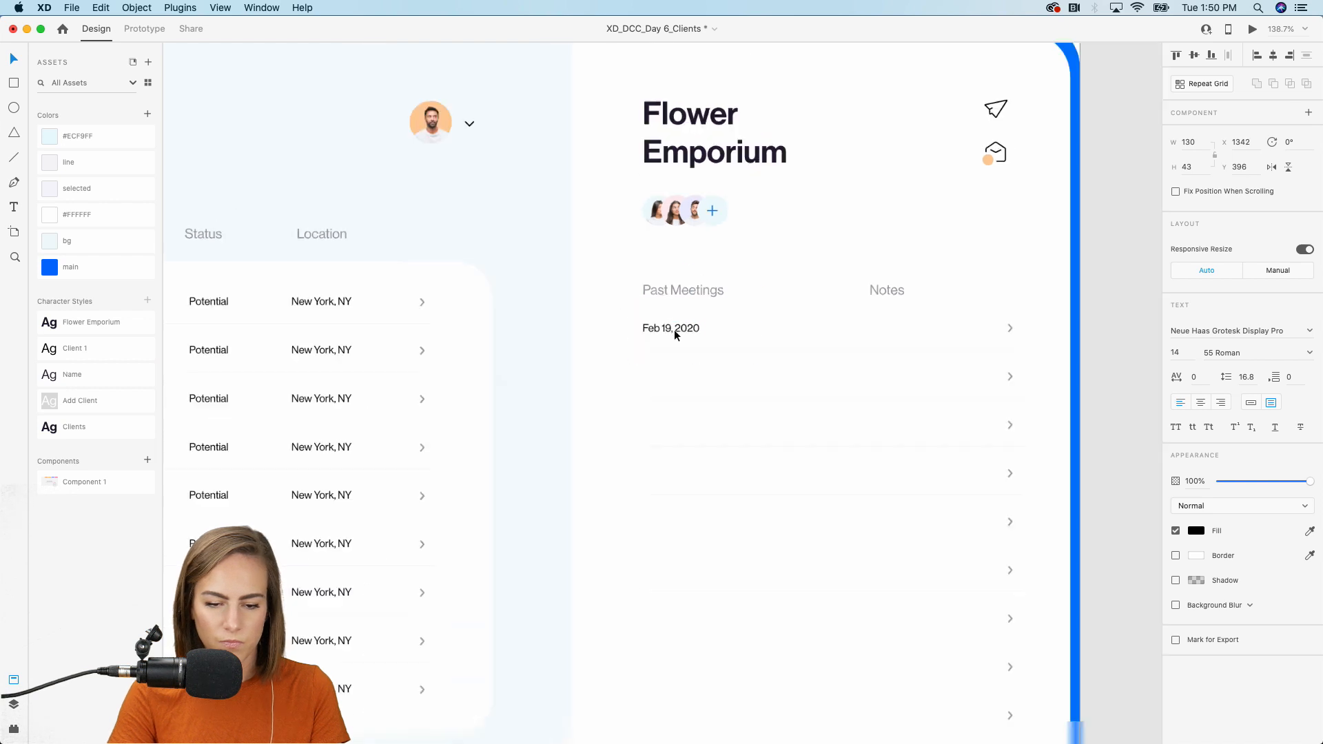
scroll(674, 329, "down", 5)
left_click(1226, 86)
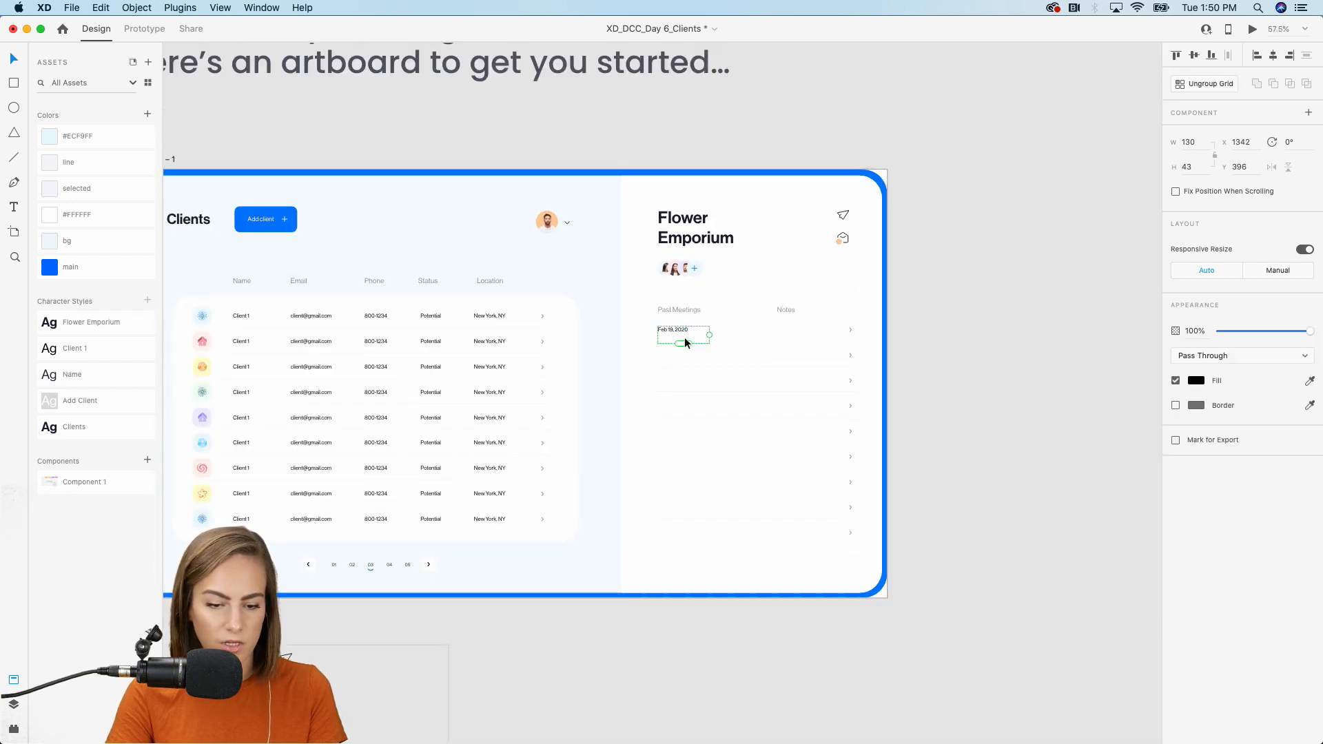
left_click_drag(684, 345, 686, 645)
scroll(676, 333, "up", 5)
left_click(1081, 367)
left_click(692, 329)
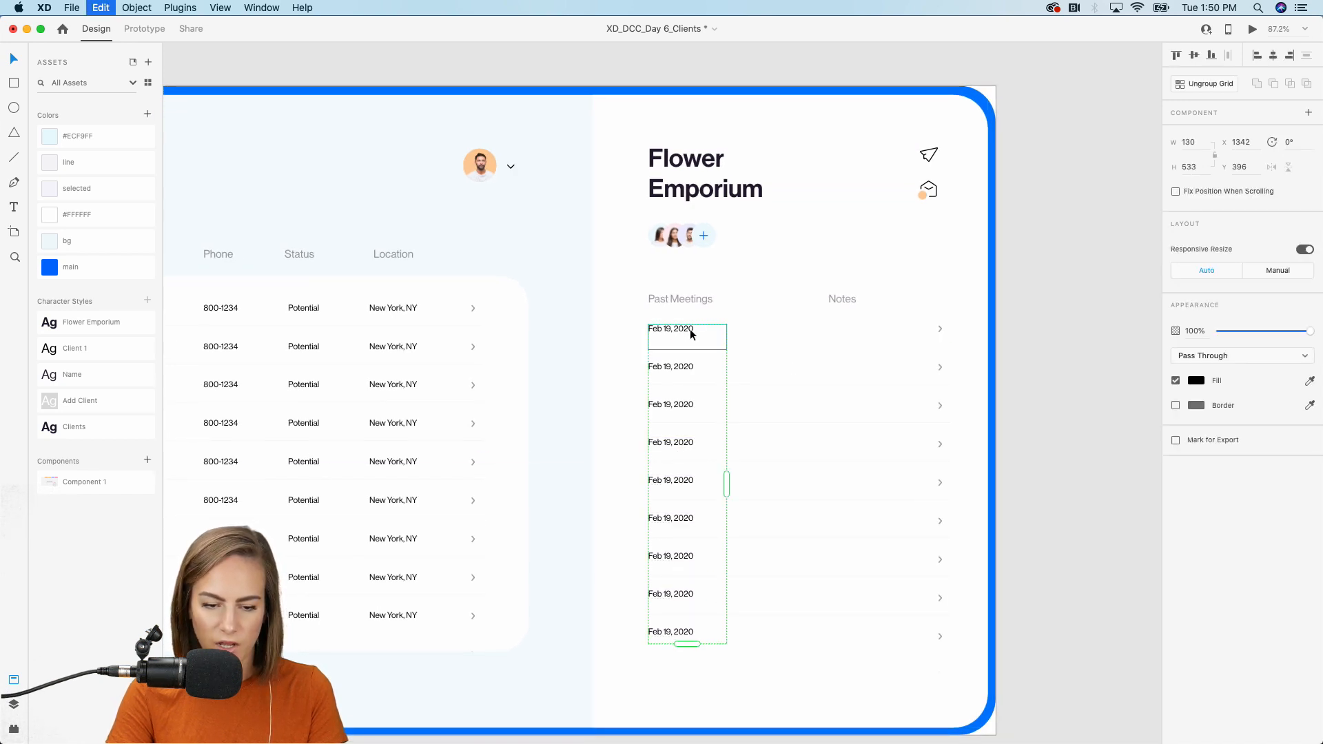
left_click(1045, 263)
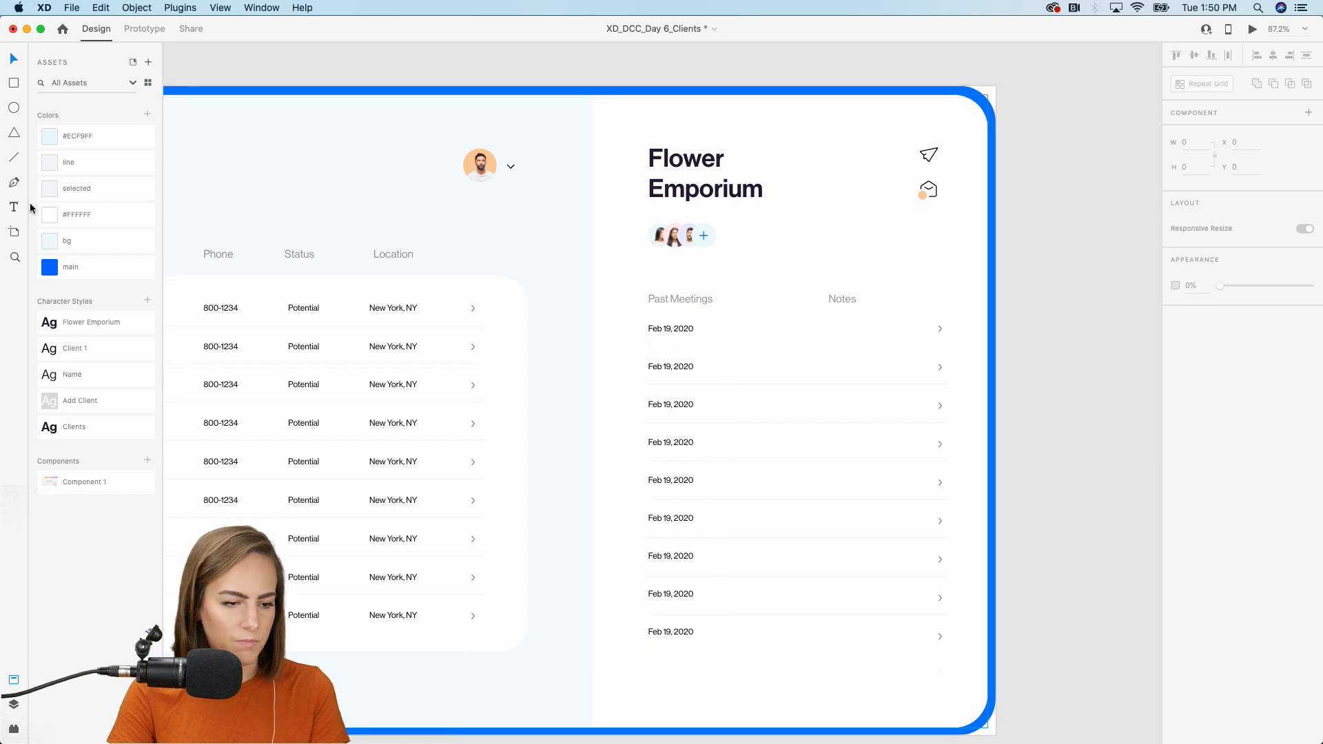
Add a one-line 'Misc note goes here' text in Client 1 style, placed in the Notes column.
key("t")
left_click_drag(760, 324, 847, 366)
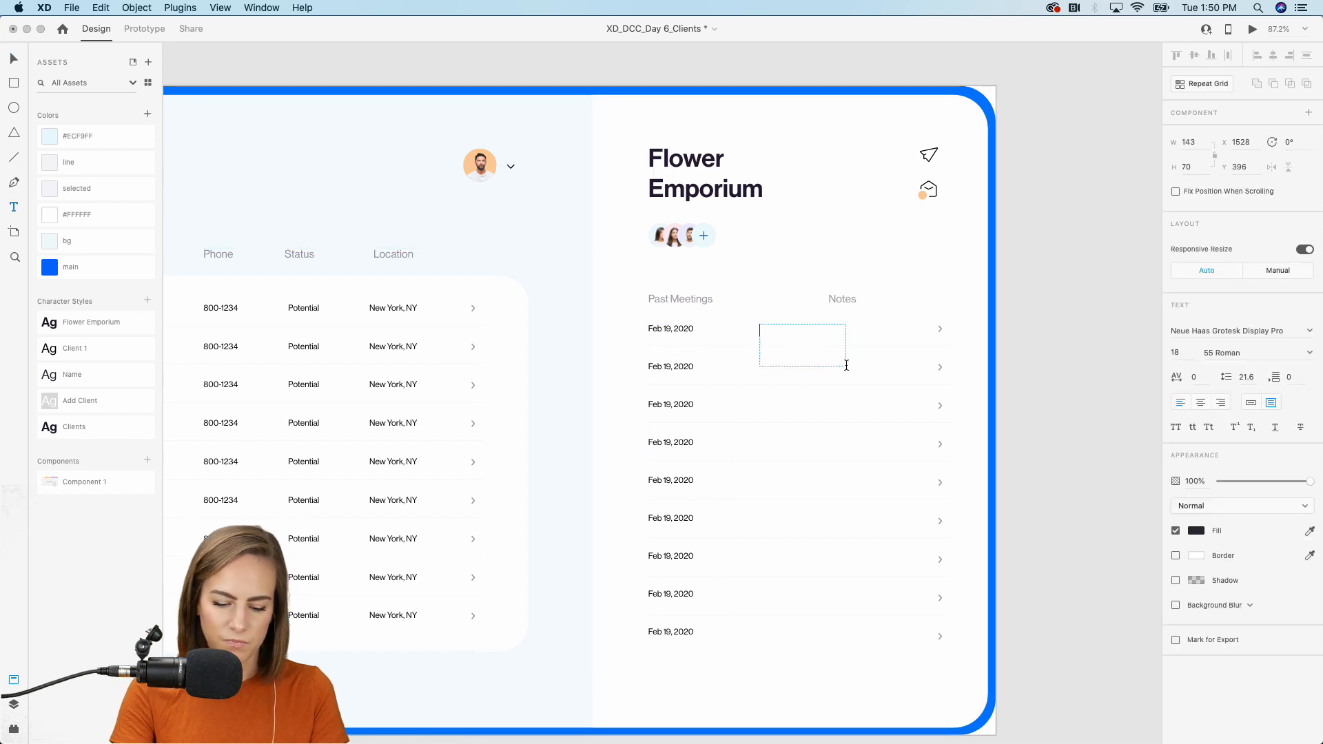
type("Misc note goes ")
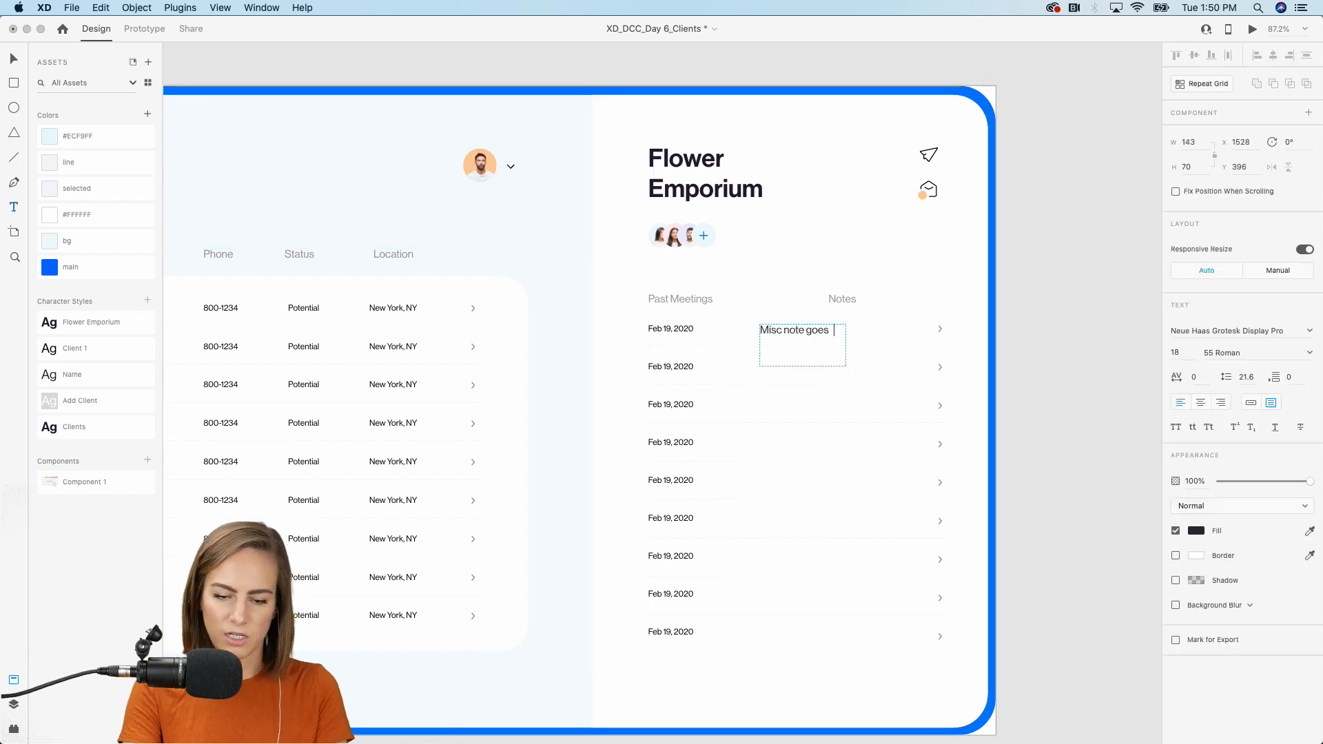
type("here")
key("Escape")
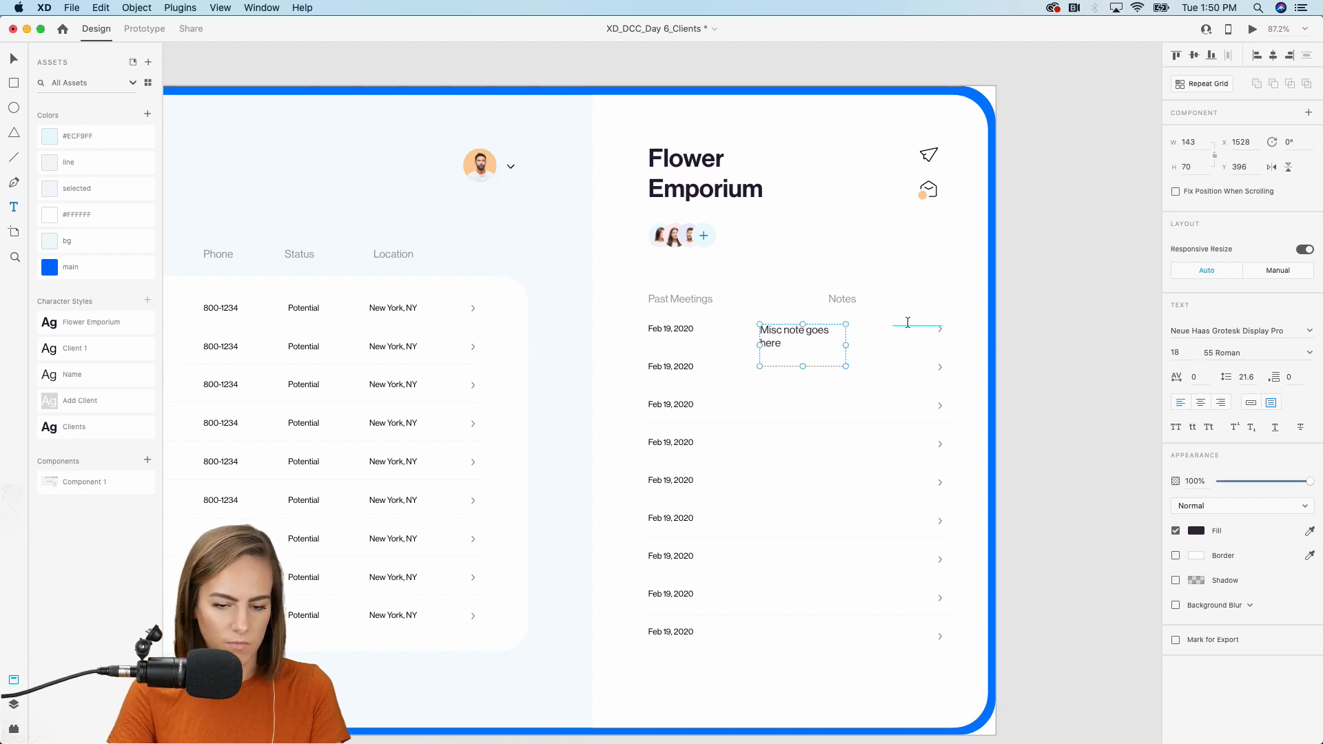
left_click_drag(846, 345, 876, 347)
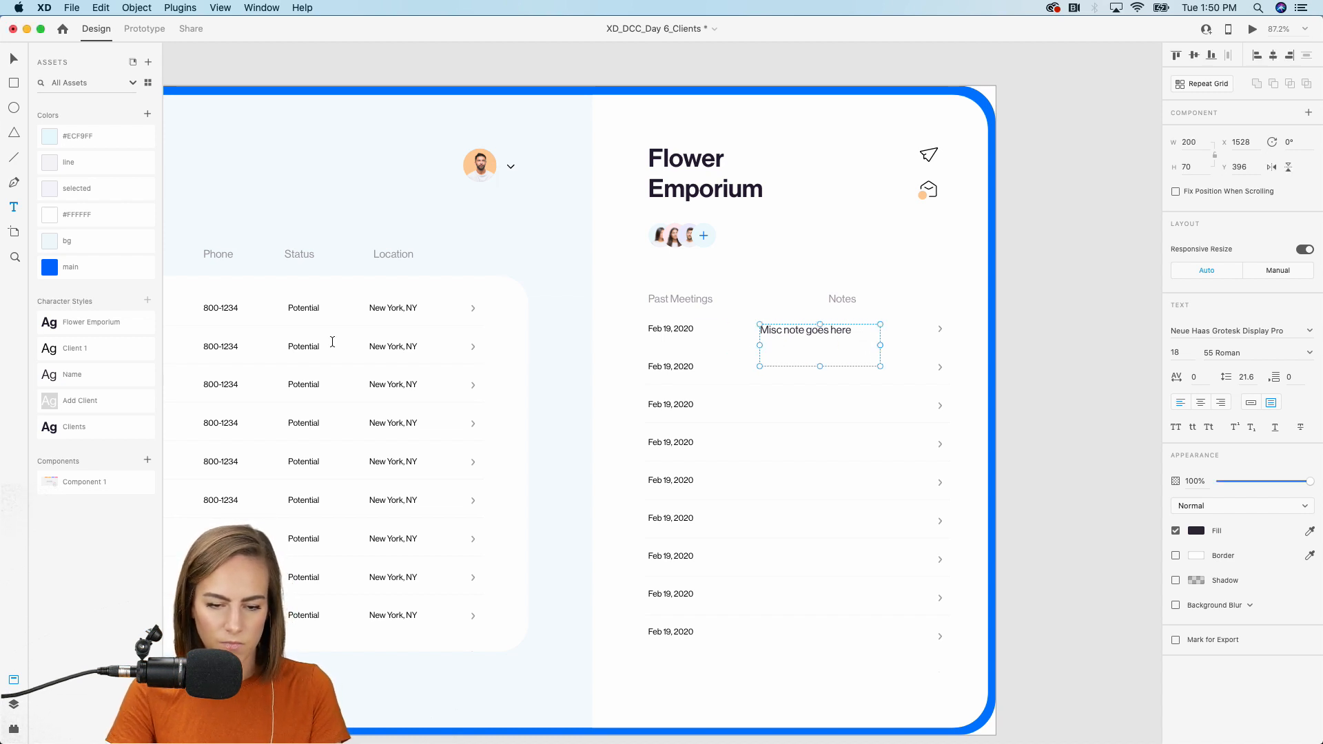
left_click(106, 349)
key("v")
left_click_drag(793, 329, 866, 624)
Repeat the note with tighter spacing across nine rows, aligned left with the Notes header.
key("super+r")
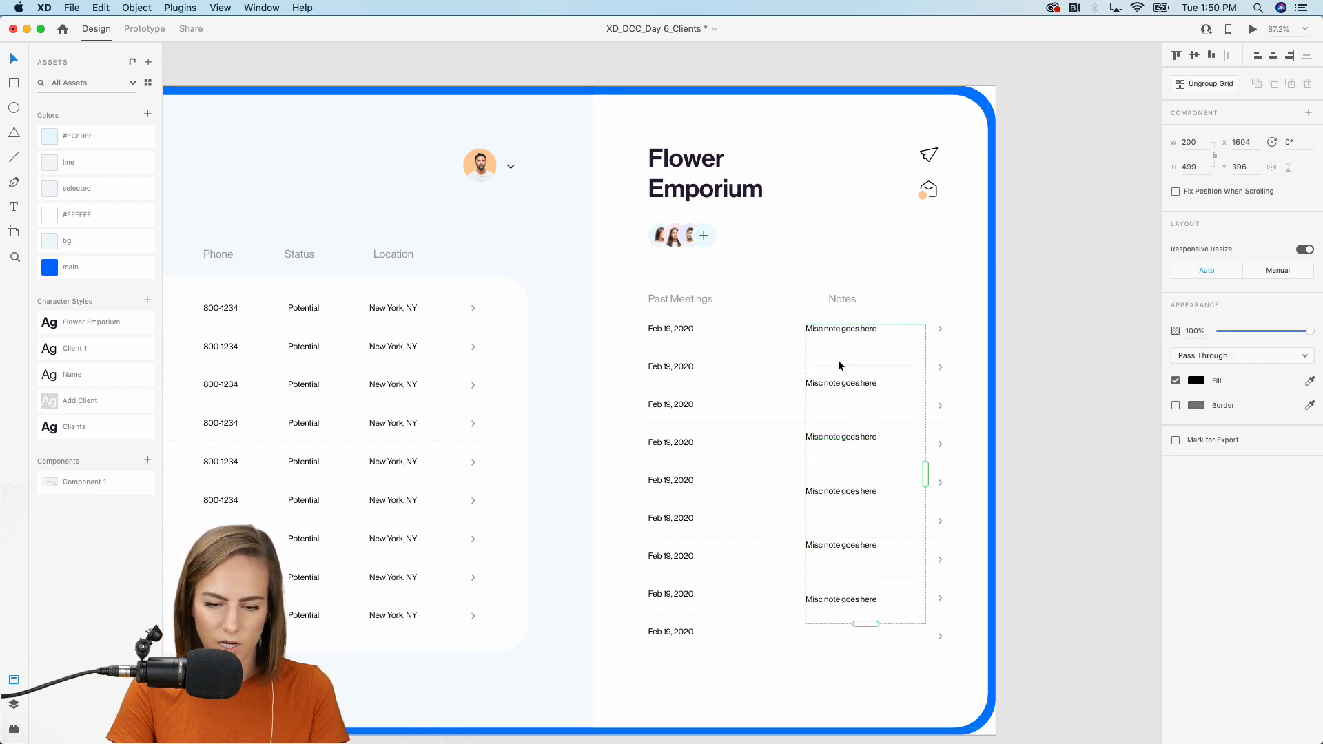
left_click_drag(833, 364, 826, 335)
left_click_drag(862, 541, 866, 648)
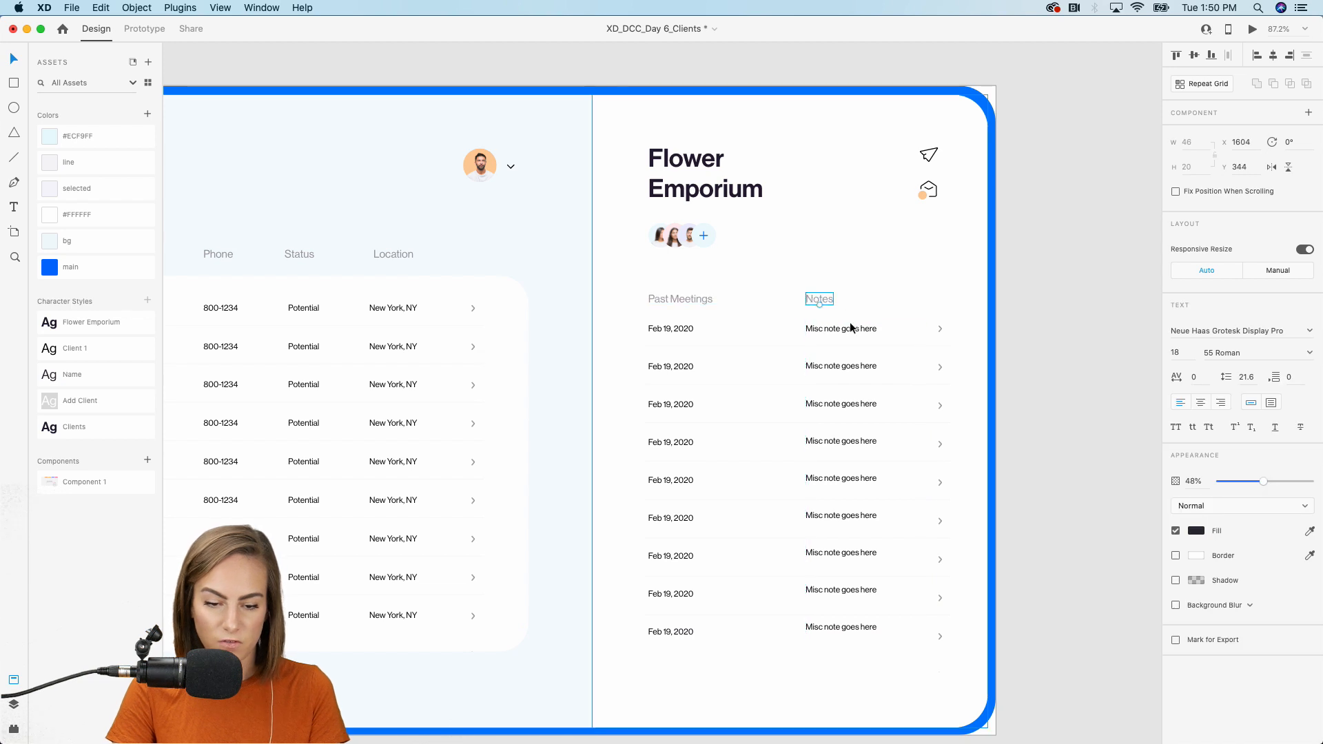
left_click(836, 300, "shift")
left_click_drag(857, 331, 838, 329)
Deselect everything and zoom out to view the whole client organizer design.
left_click(1057, 329)
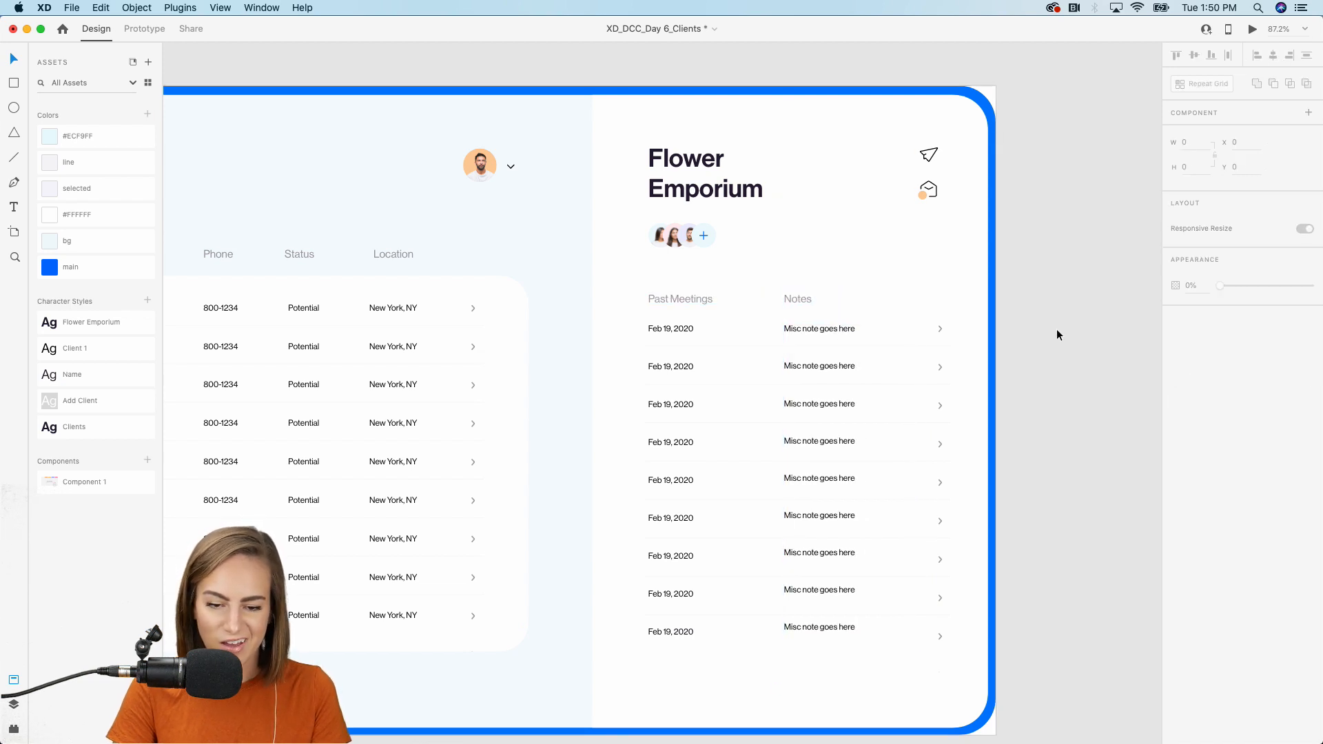
scroll(1056, 329, "down", 5)
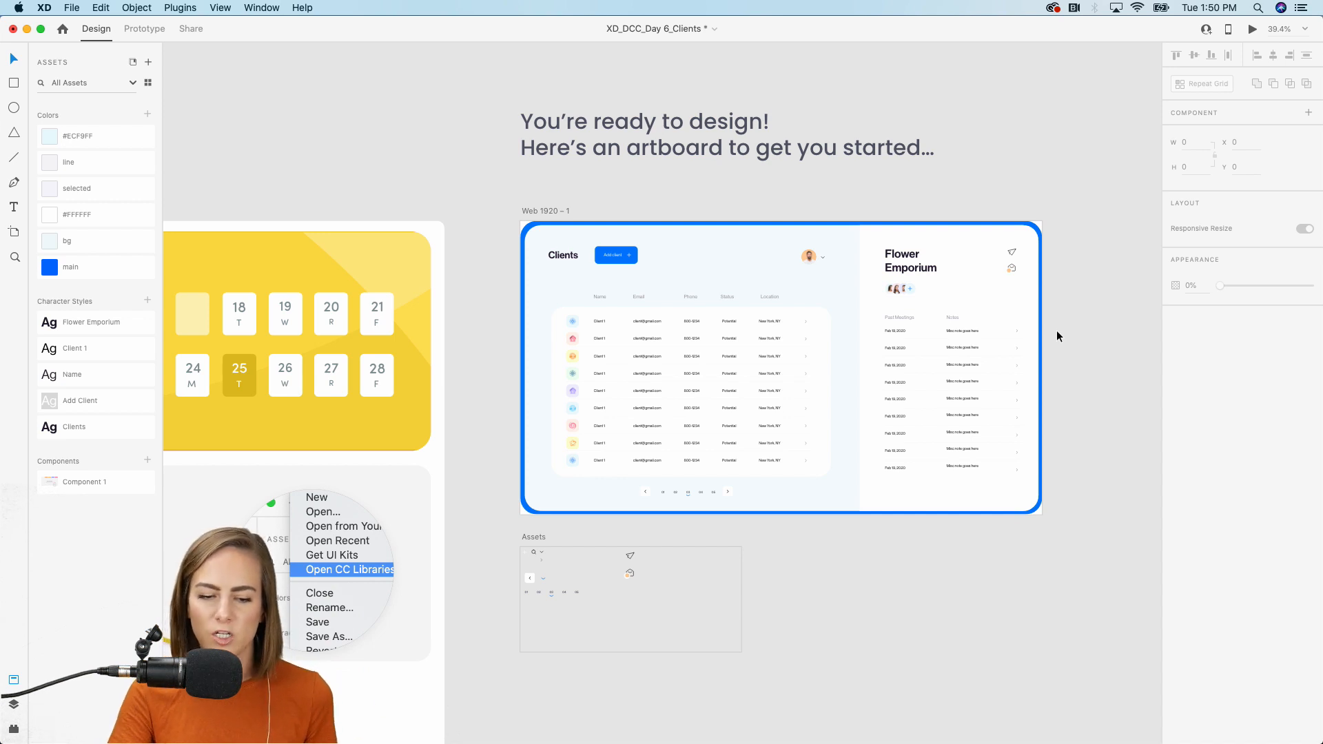
scroll(1057, 329, "up", 3)
scroll(1056, 329, "left", 3)
scroll(1056, 329, "up", 1)
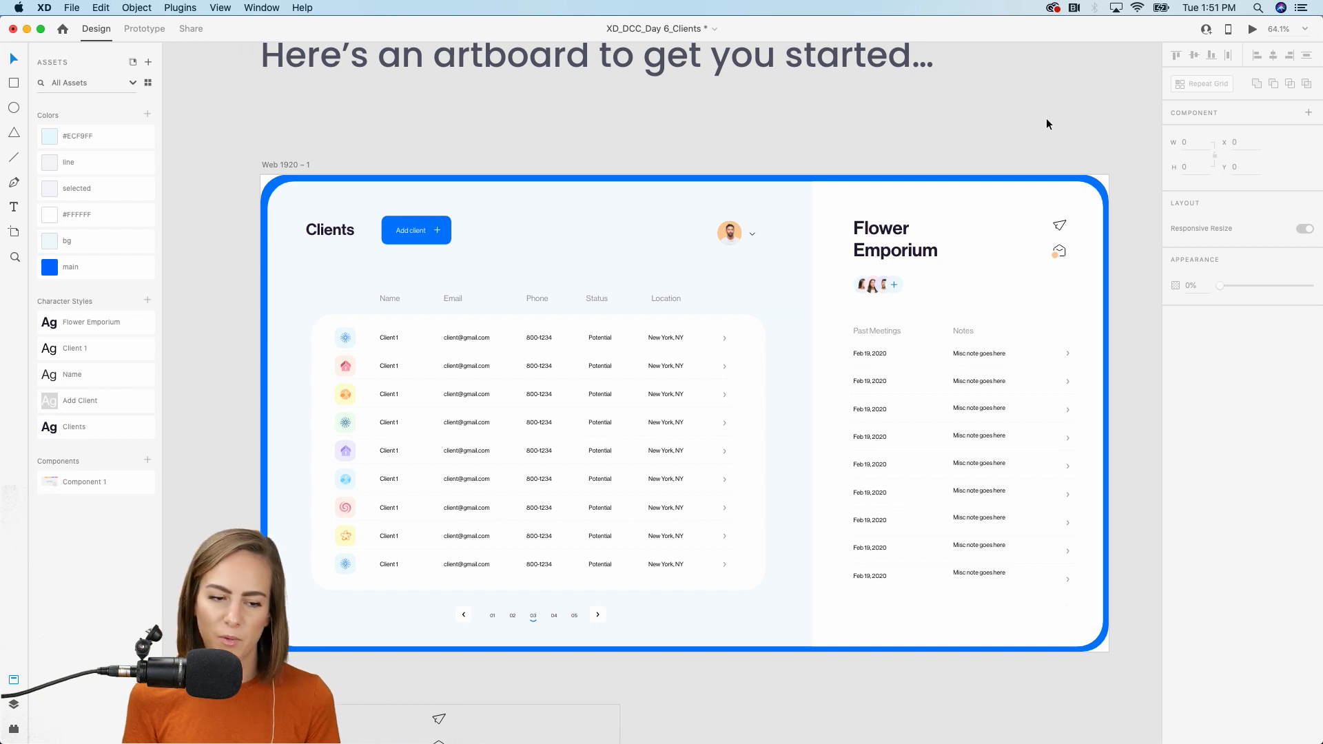
left_click(71, 8)
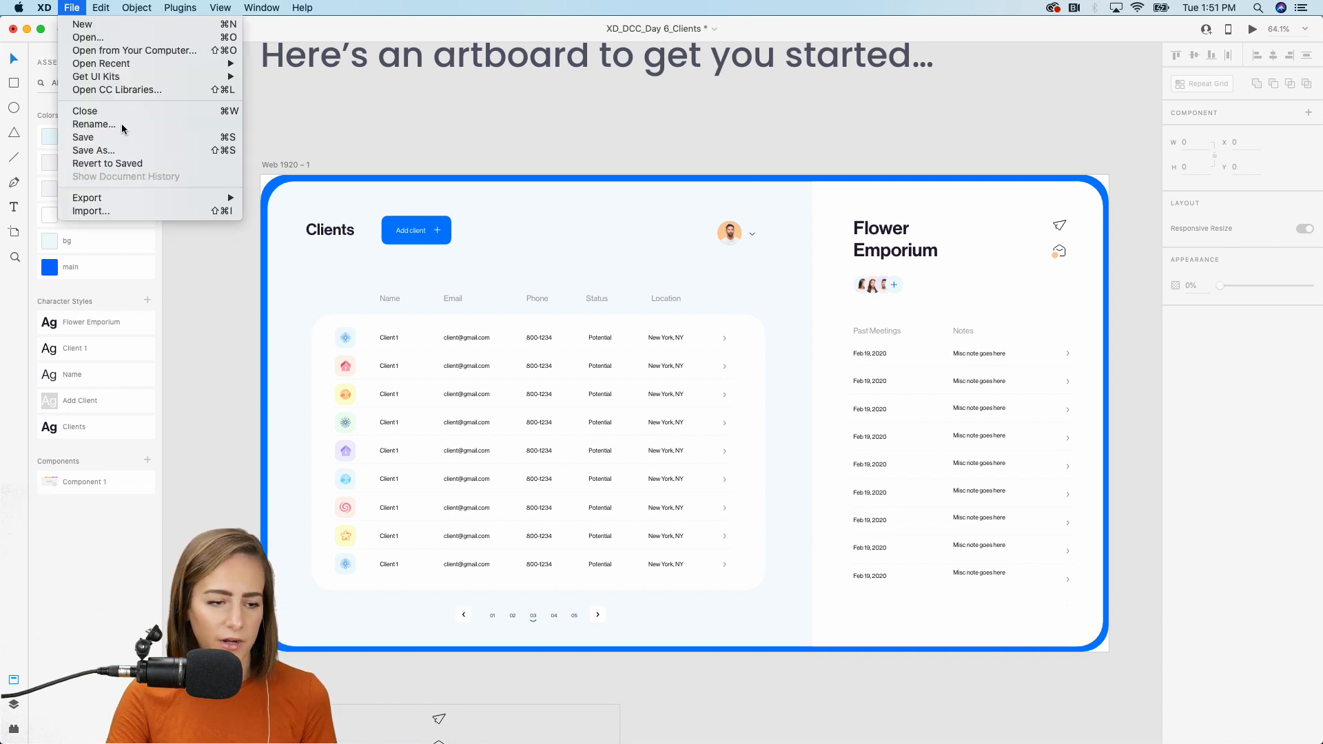
left_click(390, 108)
left_click(401, 727)
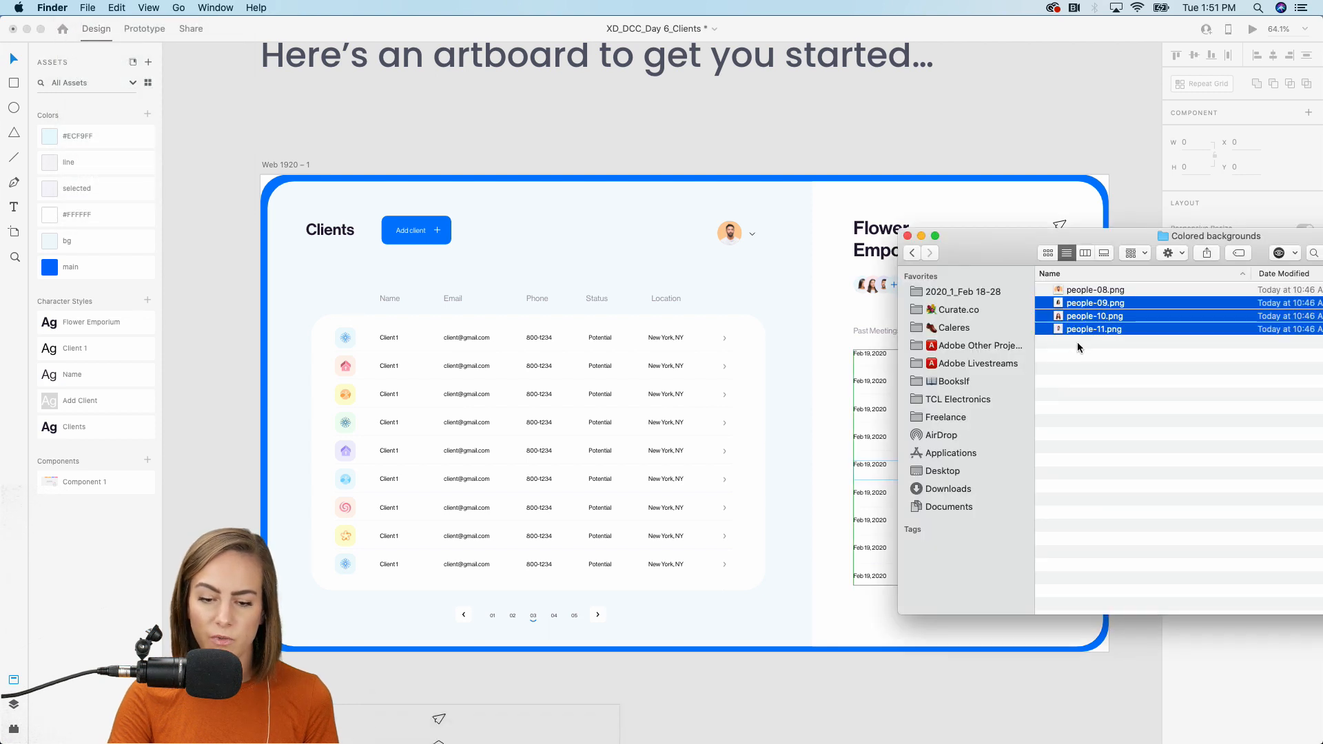
left_click(1085, 163)
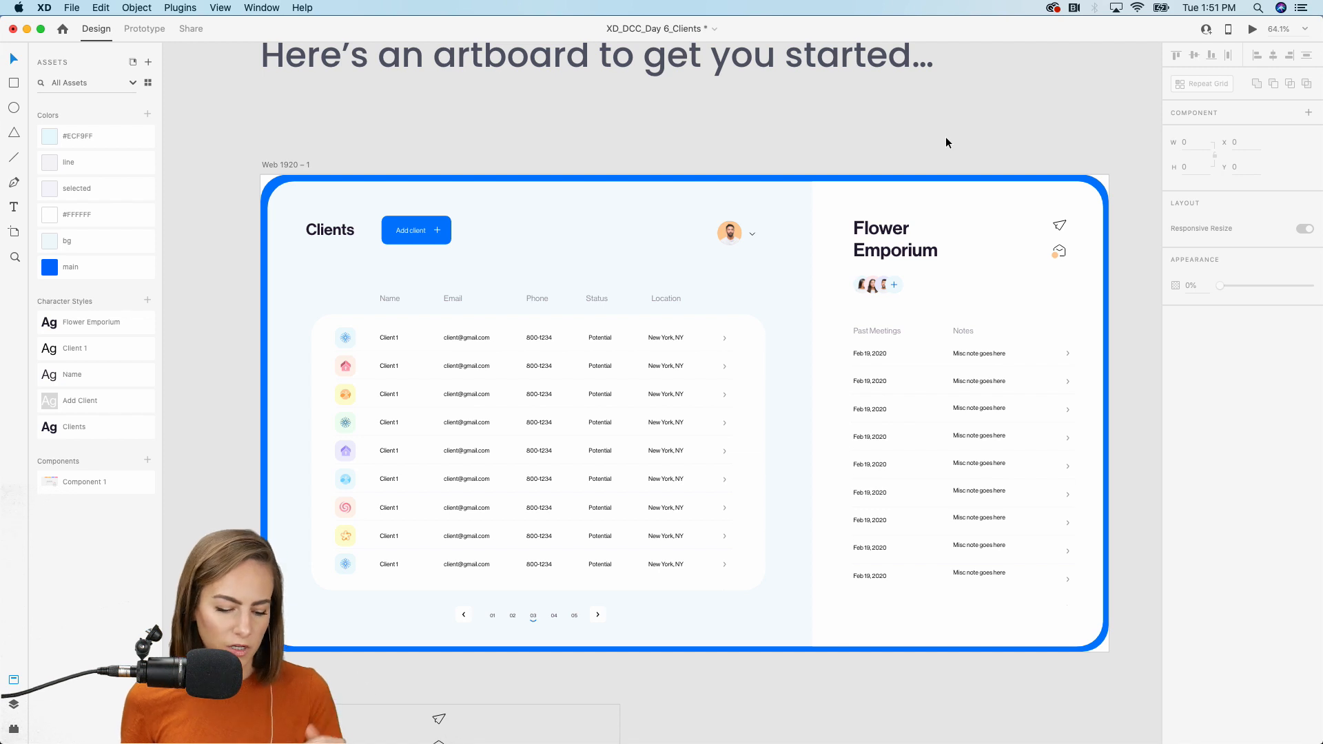
Save the design with Cmd+S and switch to the Behance page in Chrome.
key("super+s")
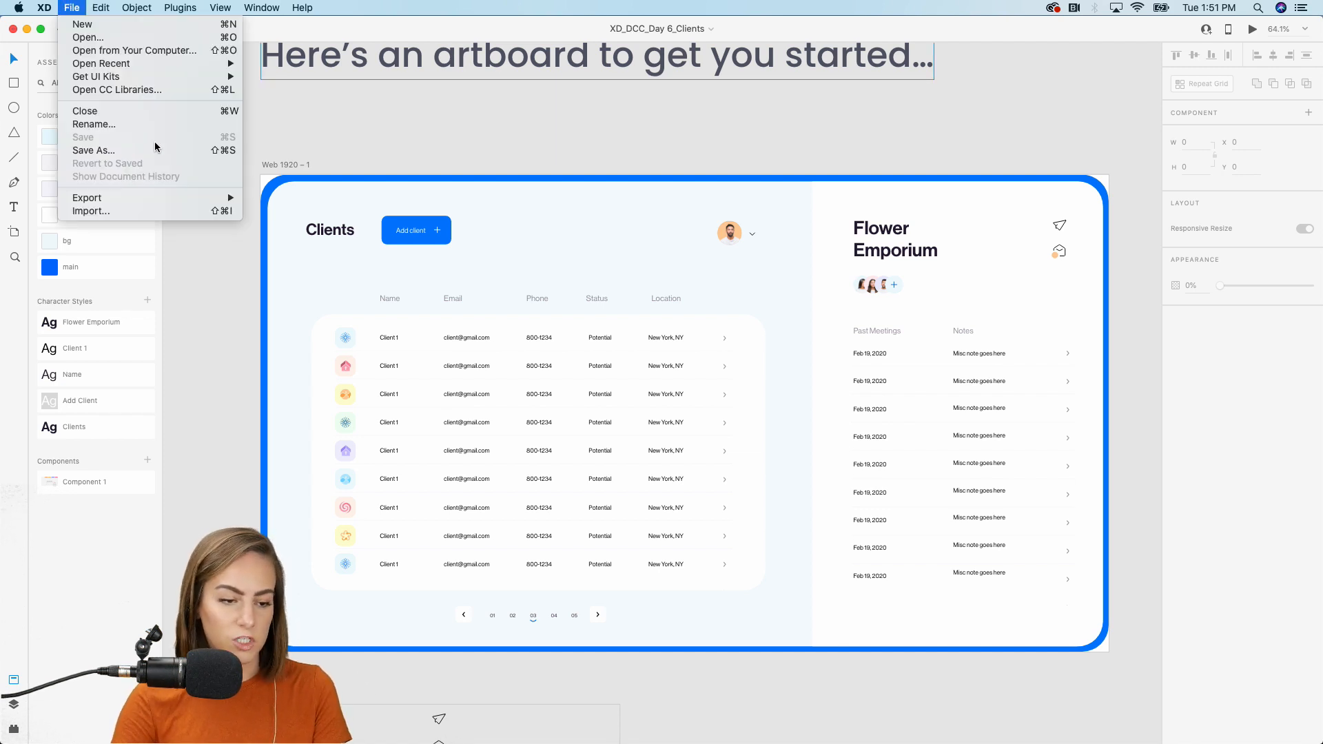
mouse_move(178, 197)
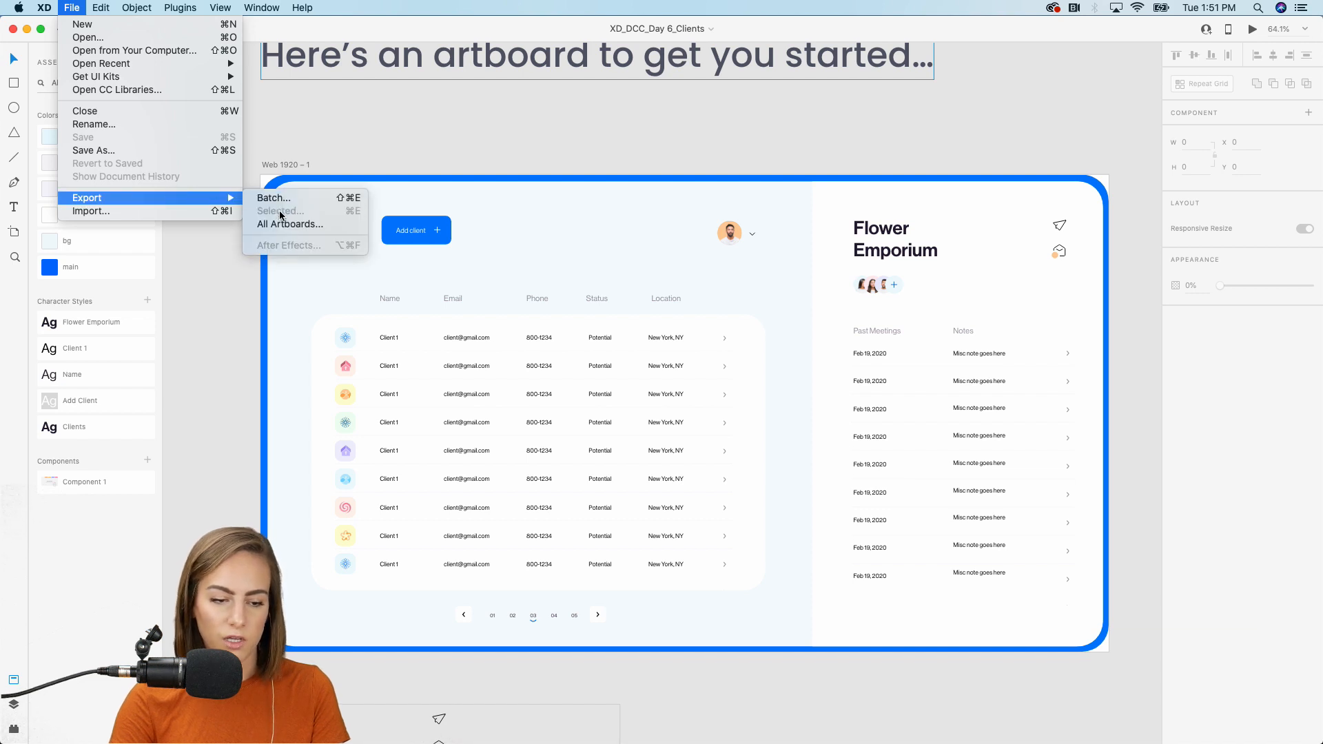
left_click(281, 167)
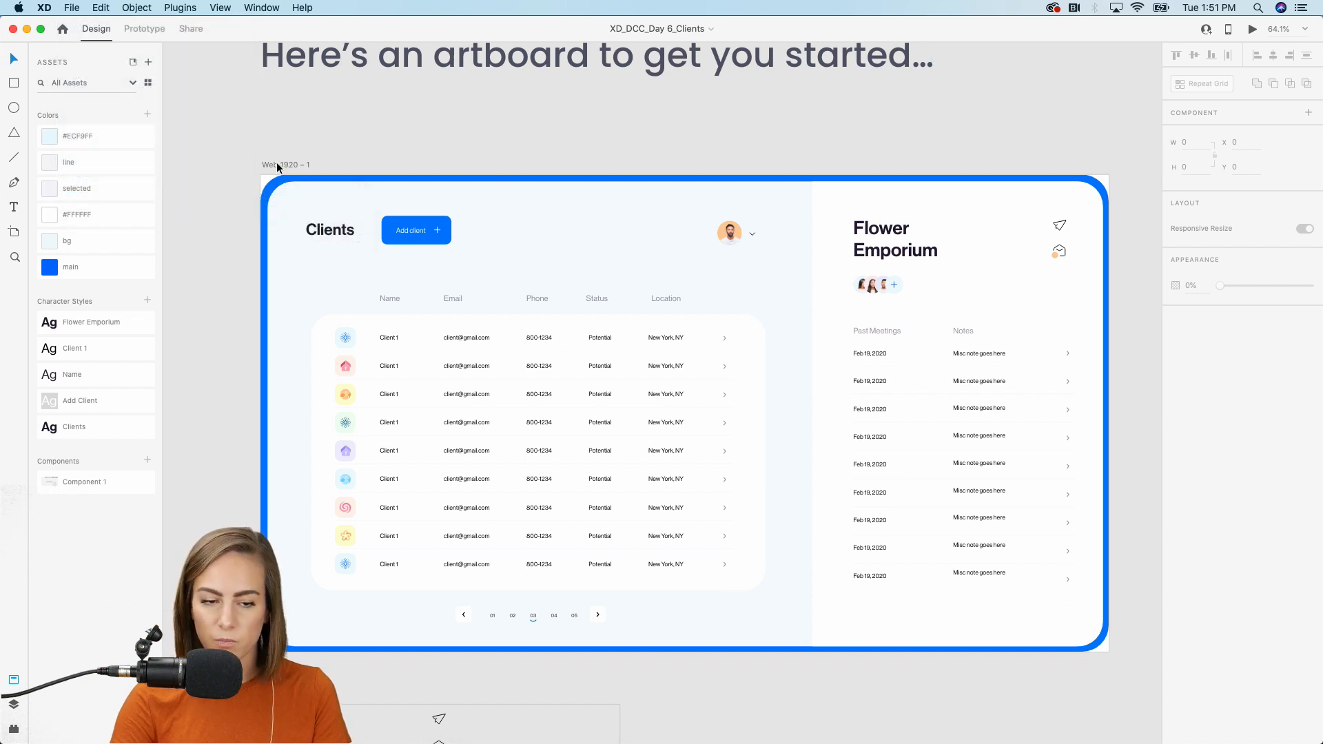
left_click(718, 727)
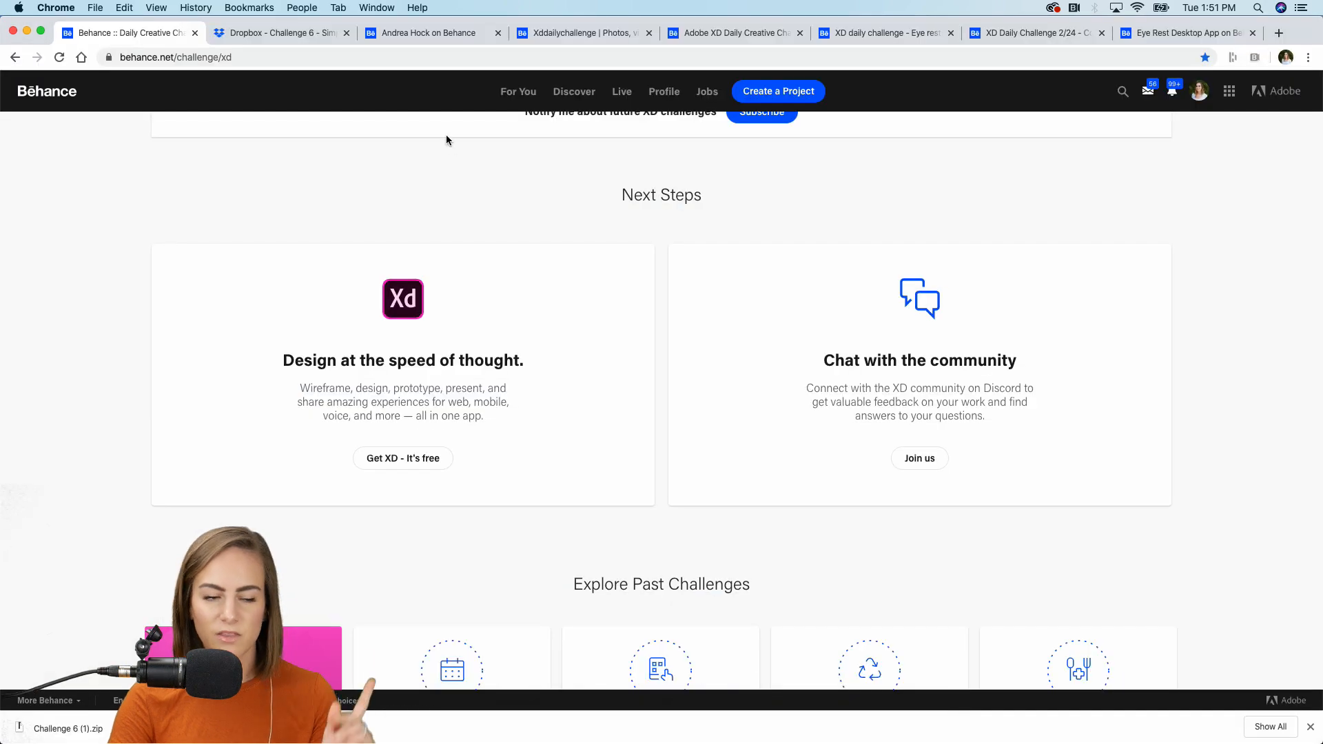
Open the first project on the Behance profile in the project editor.
left_click(435, 33)
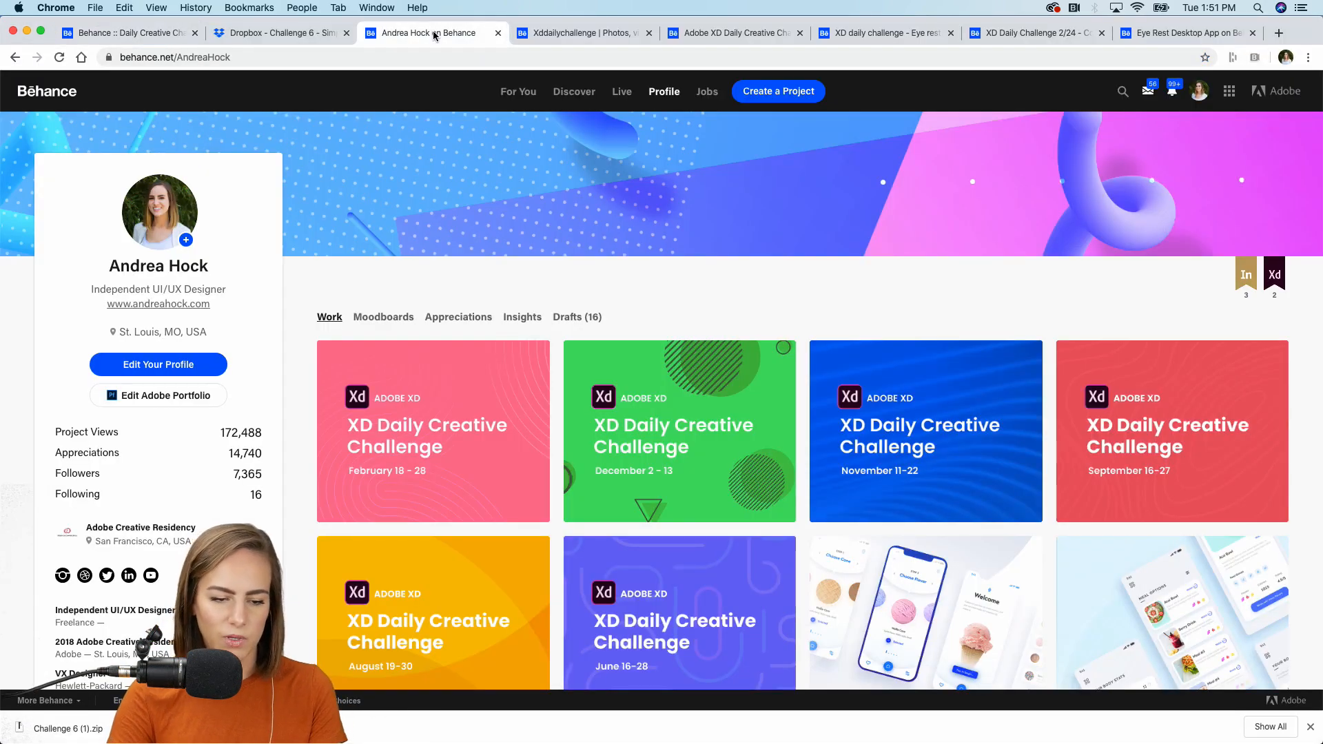
left_click(349, 362)
left_click(348, 391)
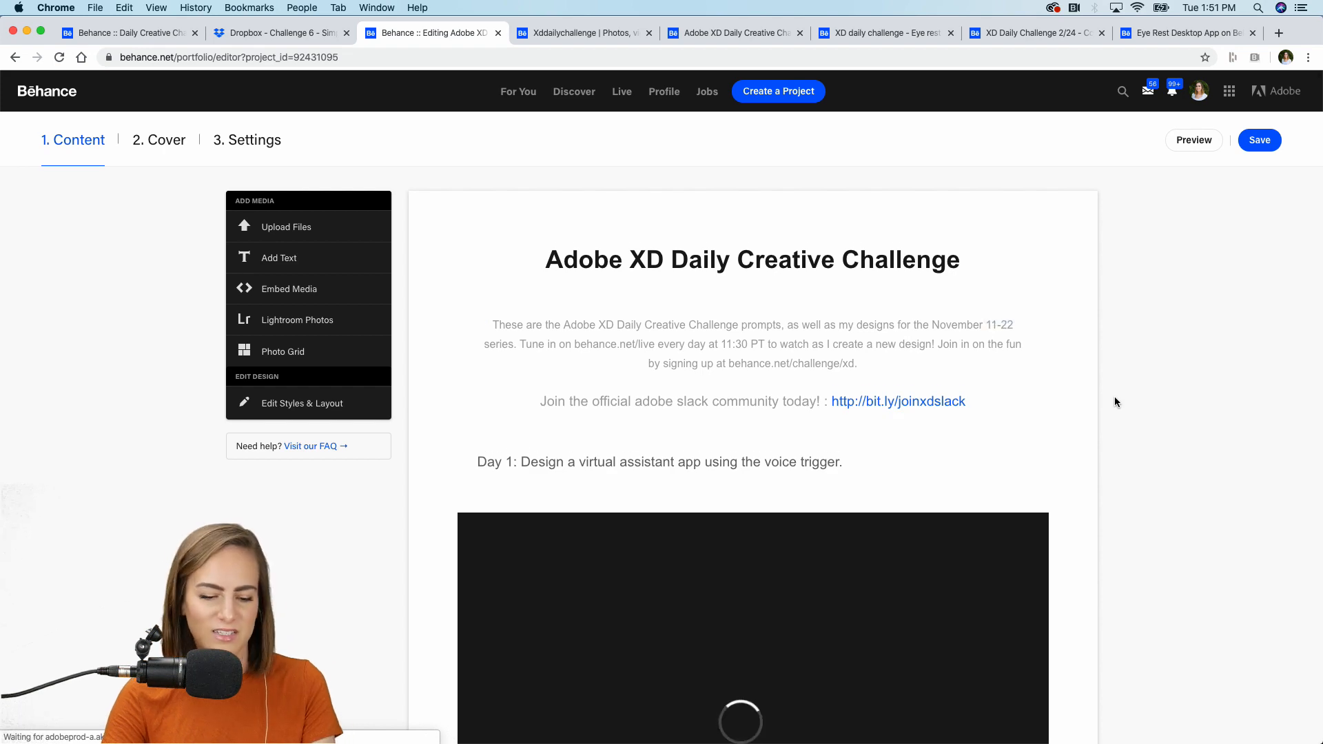
scroll(1115, 396, "down", 20)
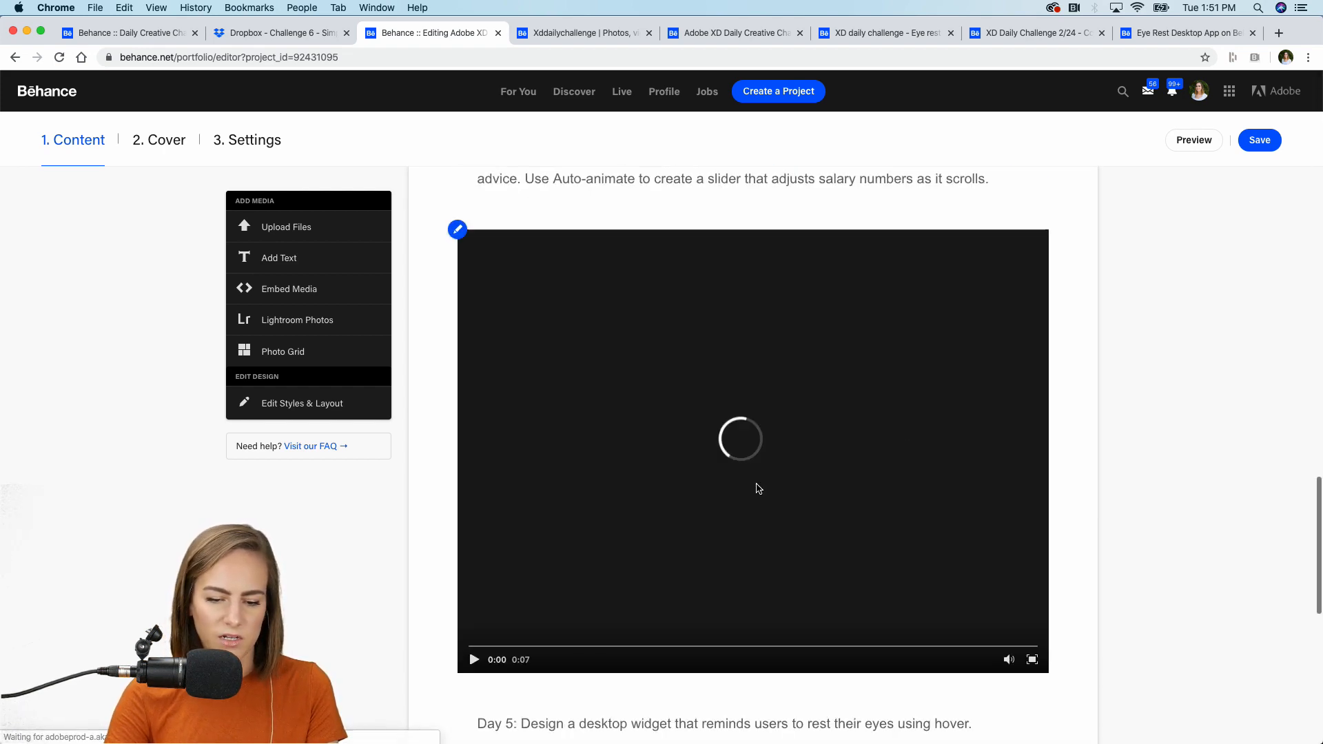
Save the project's Discoverability settings, then save the edited project.
left_click(240, 144)
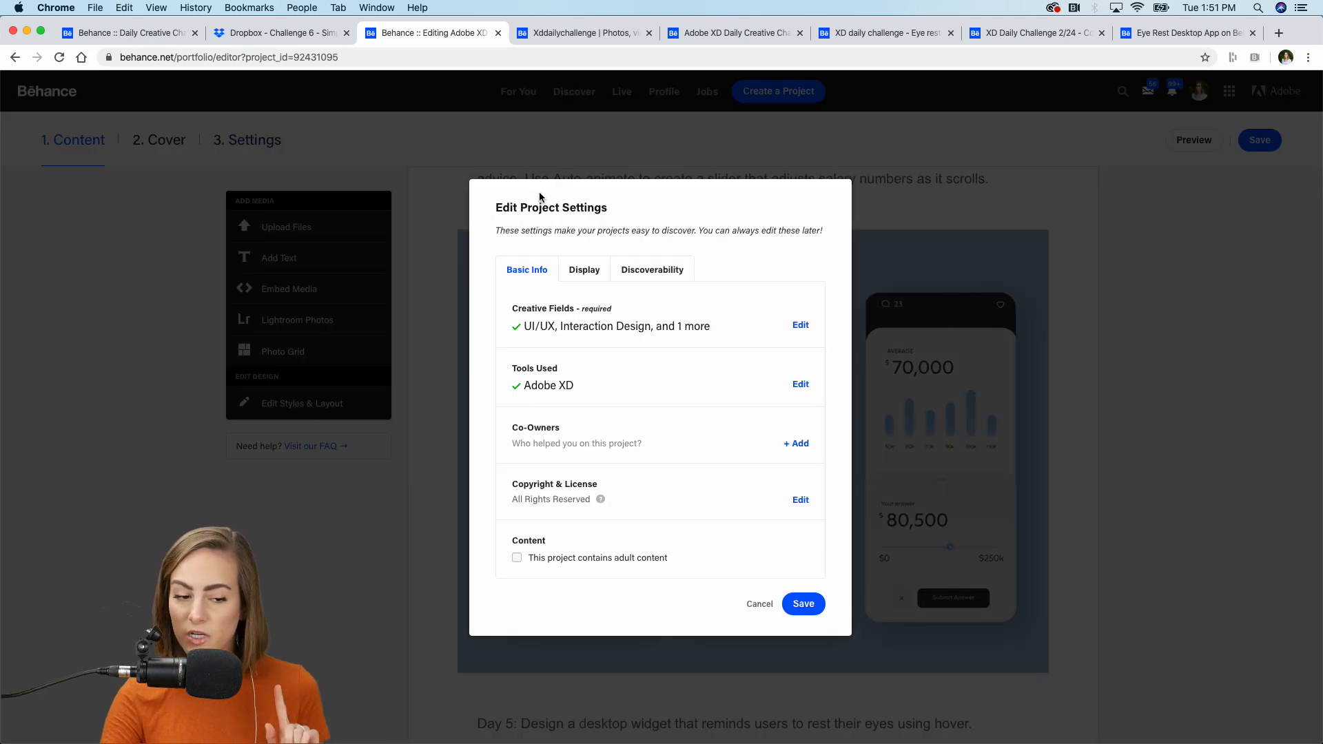
left_click(635, 277)
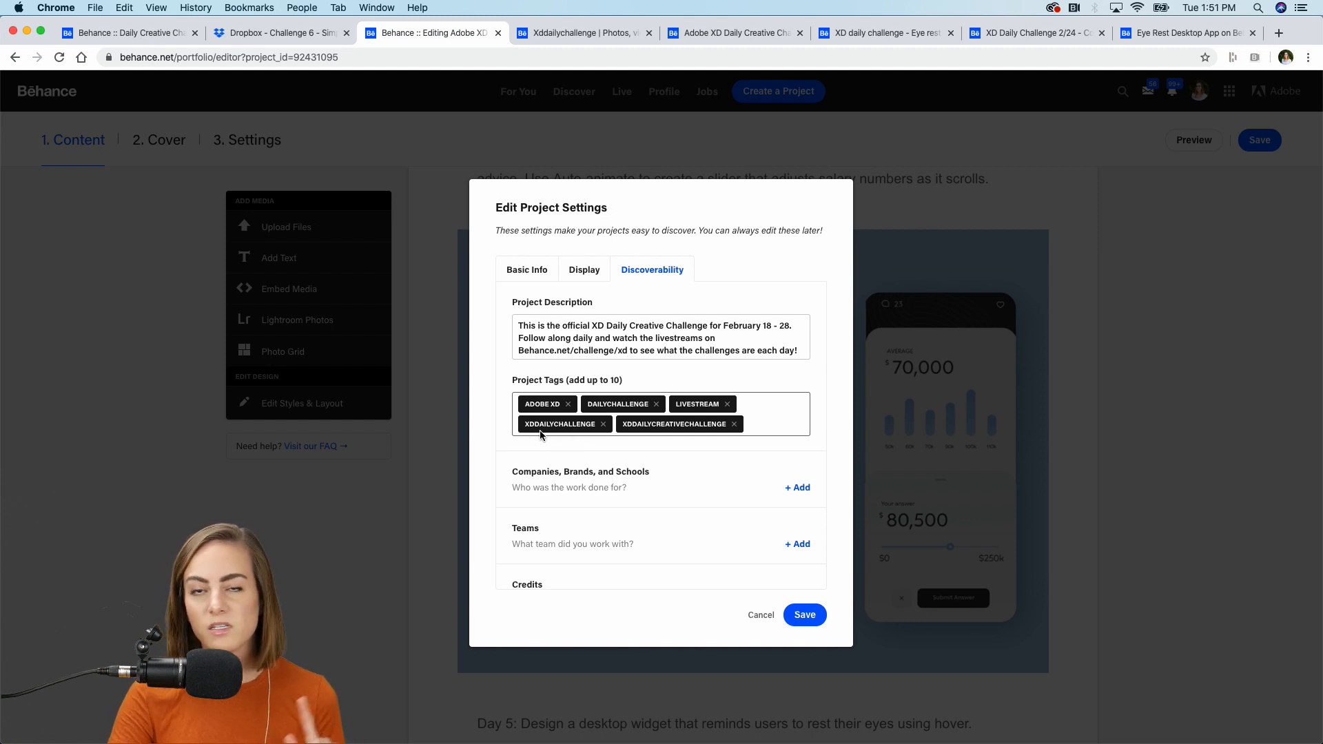
left_click(805, 615)
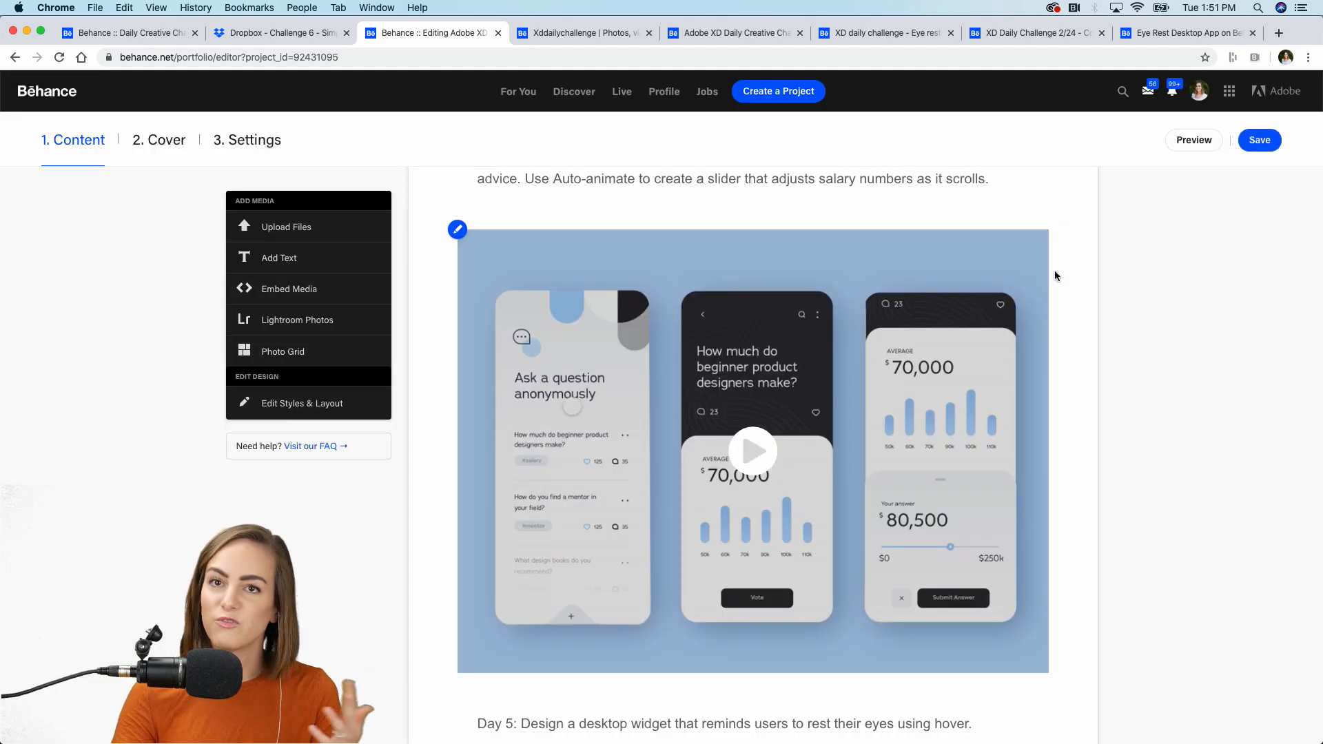
left_click(1259, 141)
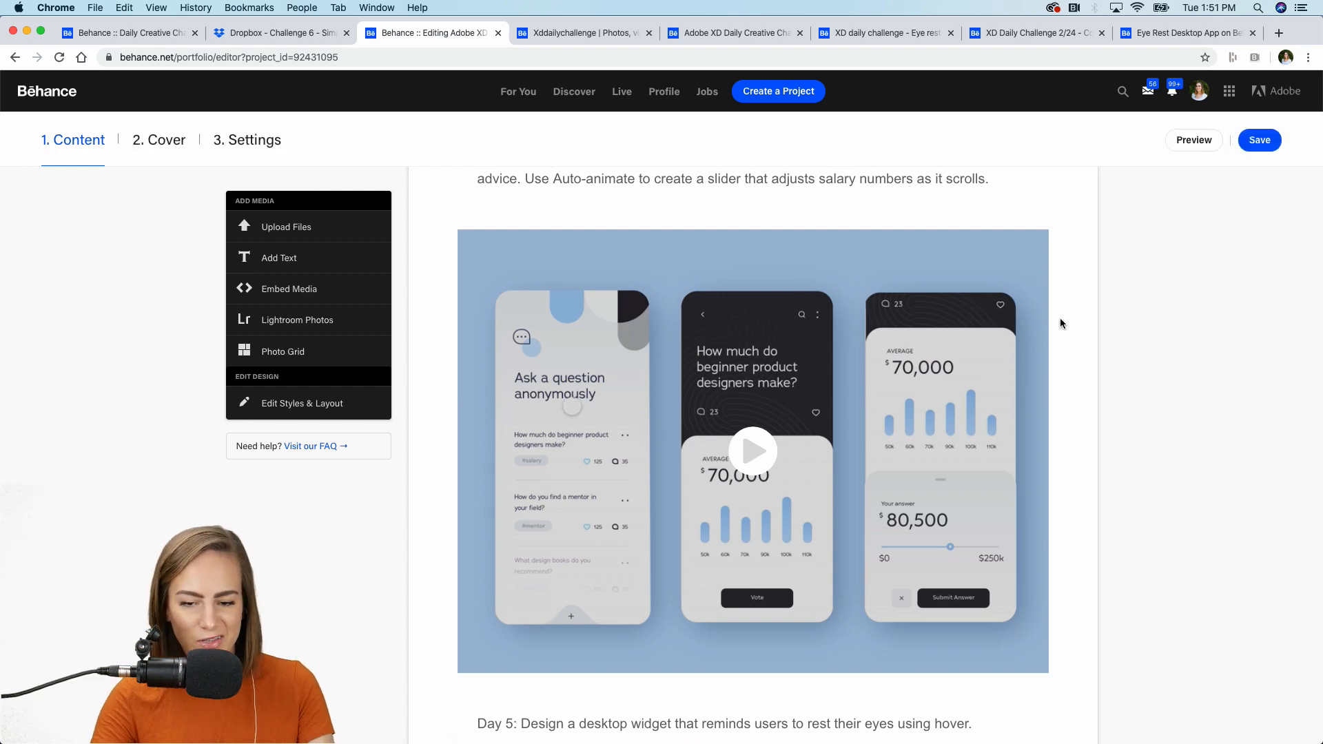
Reload the xddailychallenge search results and open the newest project in a new tab.
left_click(567, 35)
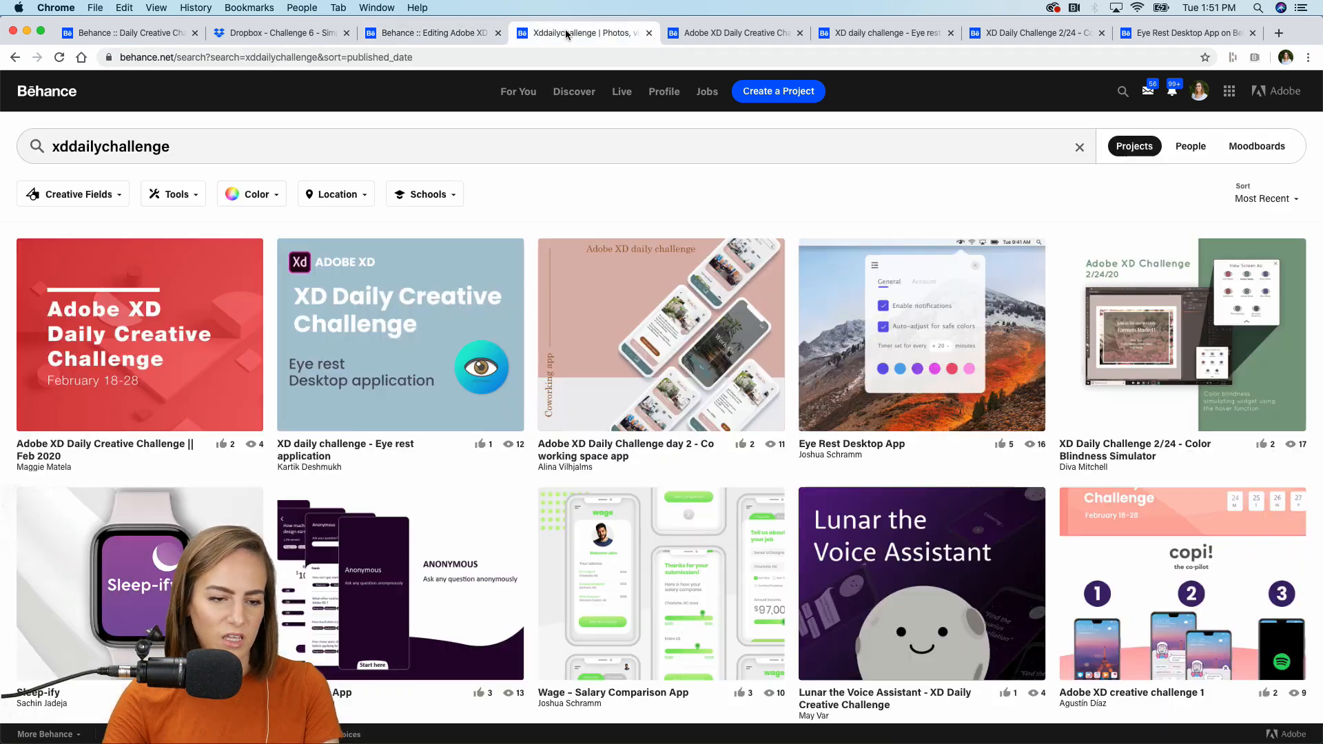
left_click(214, 151)
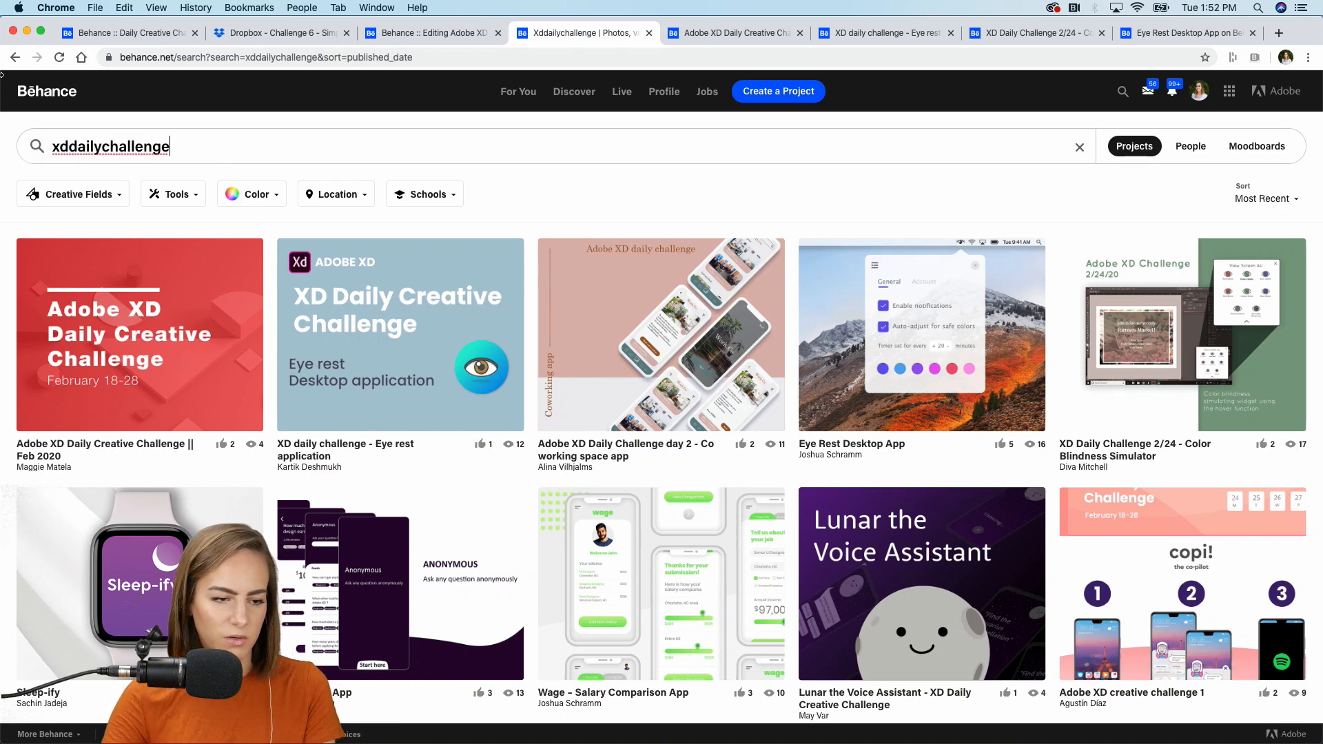
left_click(57, 60)
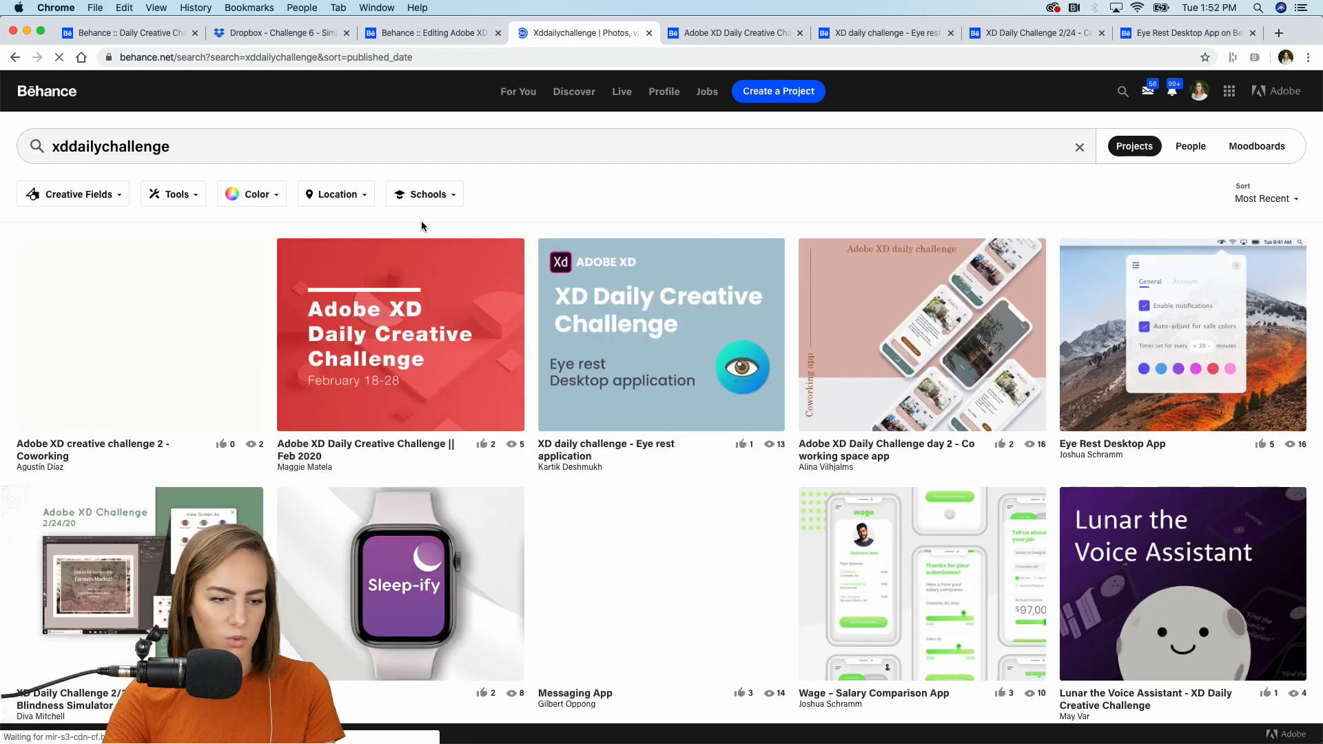
right_click(170, 304)
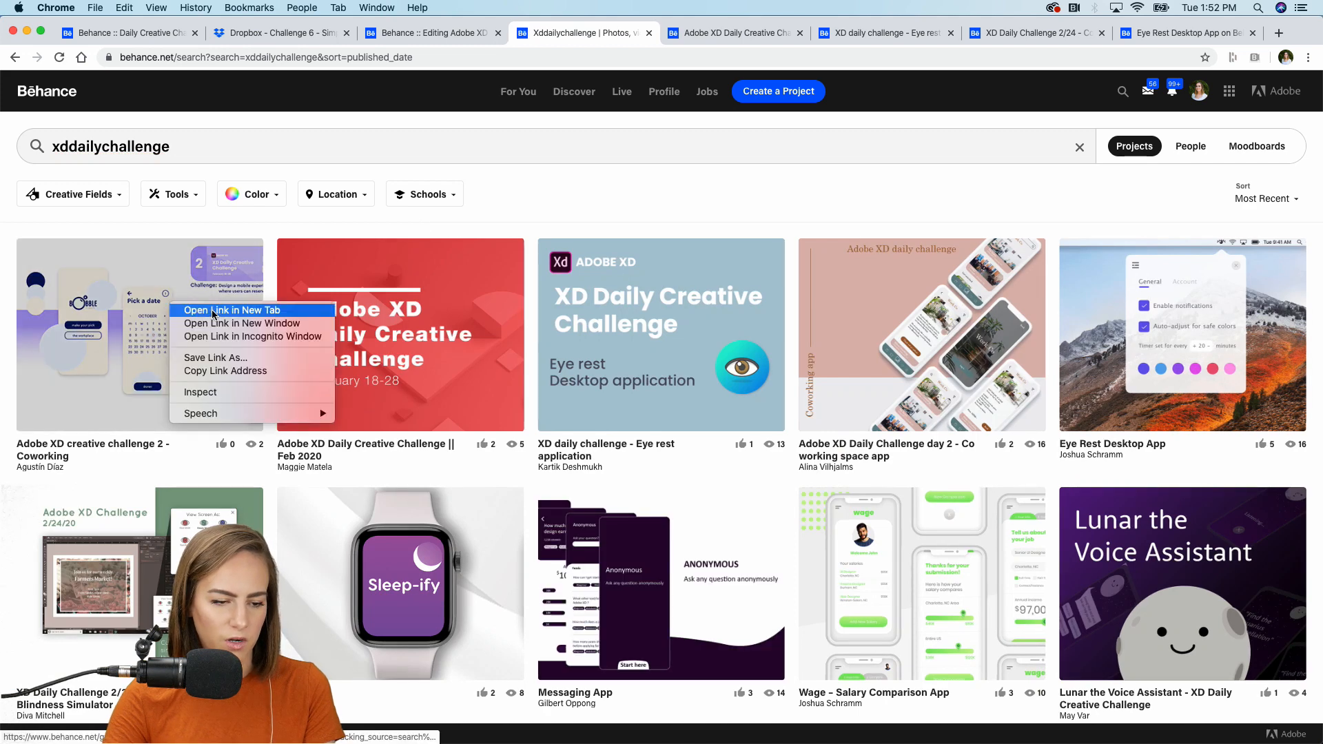
left_click(250, 310)
Scroll through the Adobe XD Daily Creative Challenge Feb 2020 project page.
left_click(768, 33)
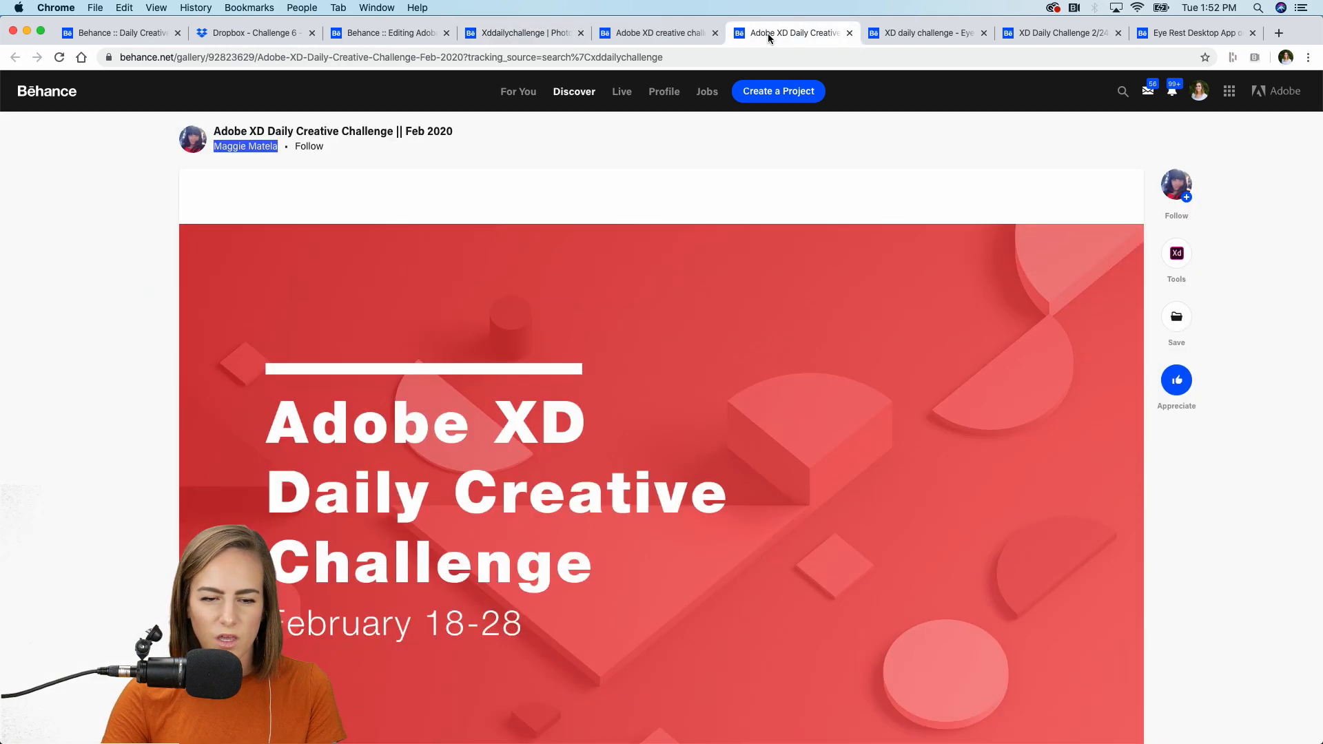
left_click(584, 152)
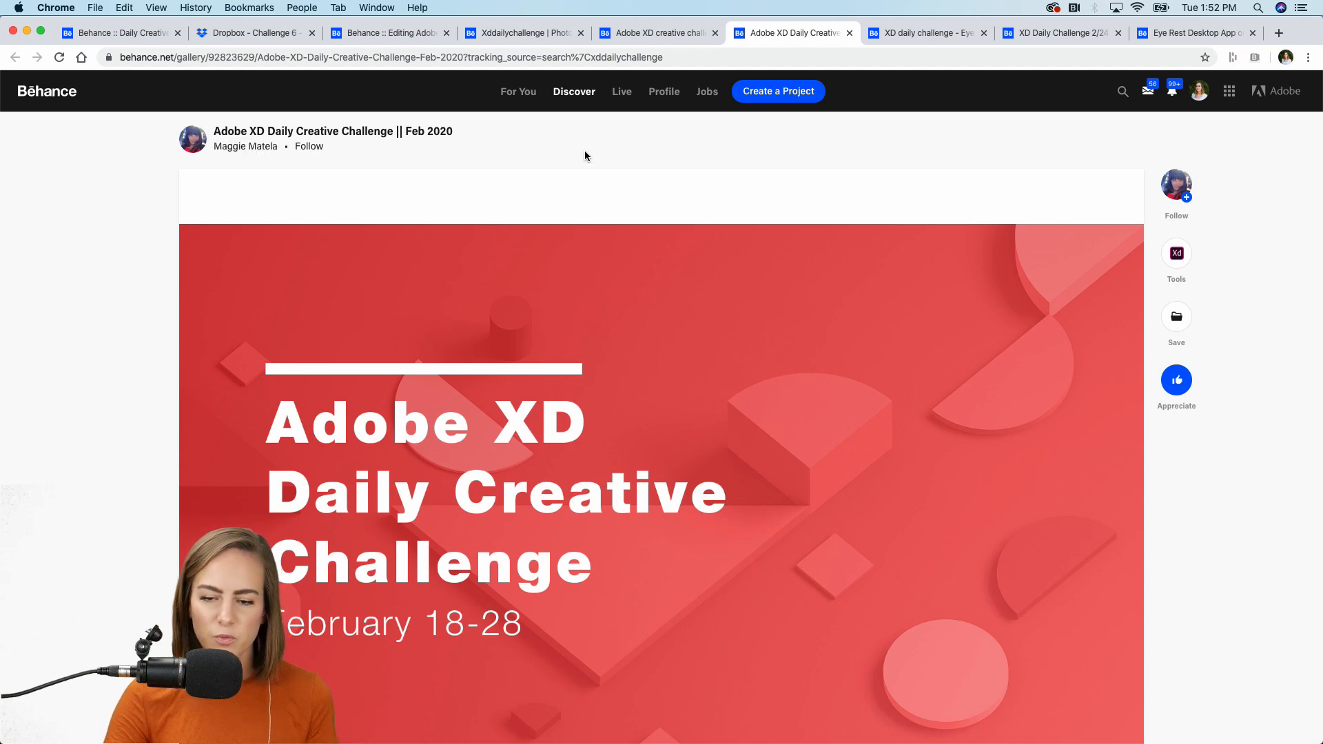
scroll(584, 152, "down", 1)
scroll(584, 156, "down", 1)
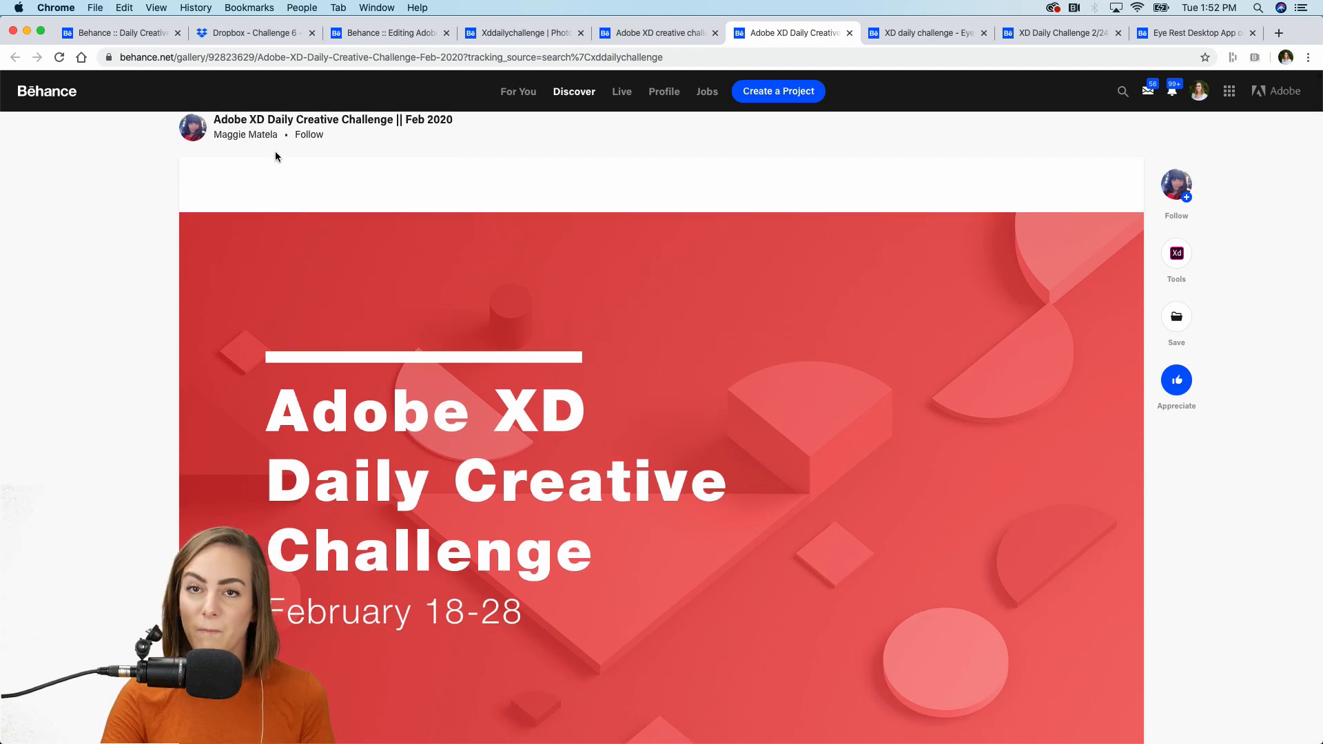
scroll(715, 282, "down", 5)
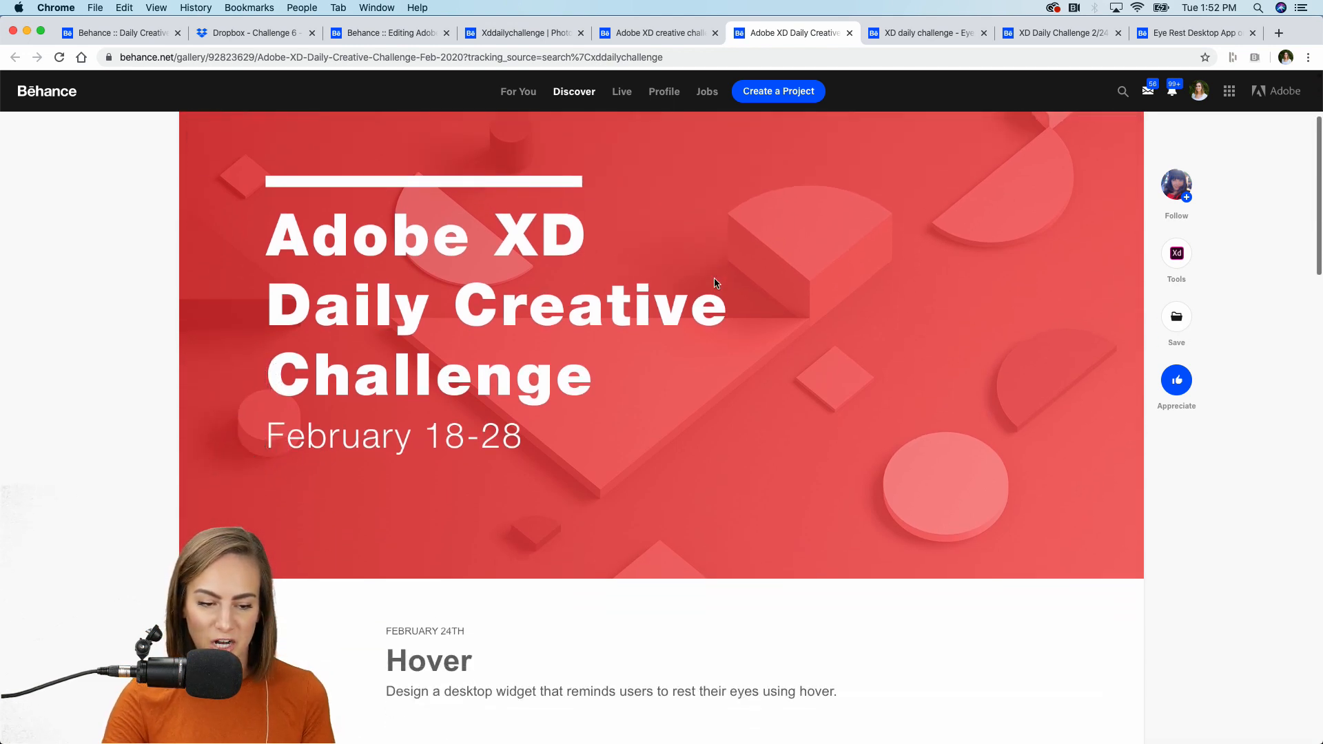
scroll(908, 338, "down", 4)
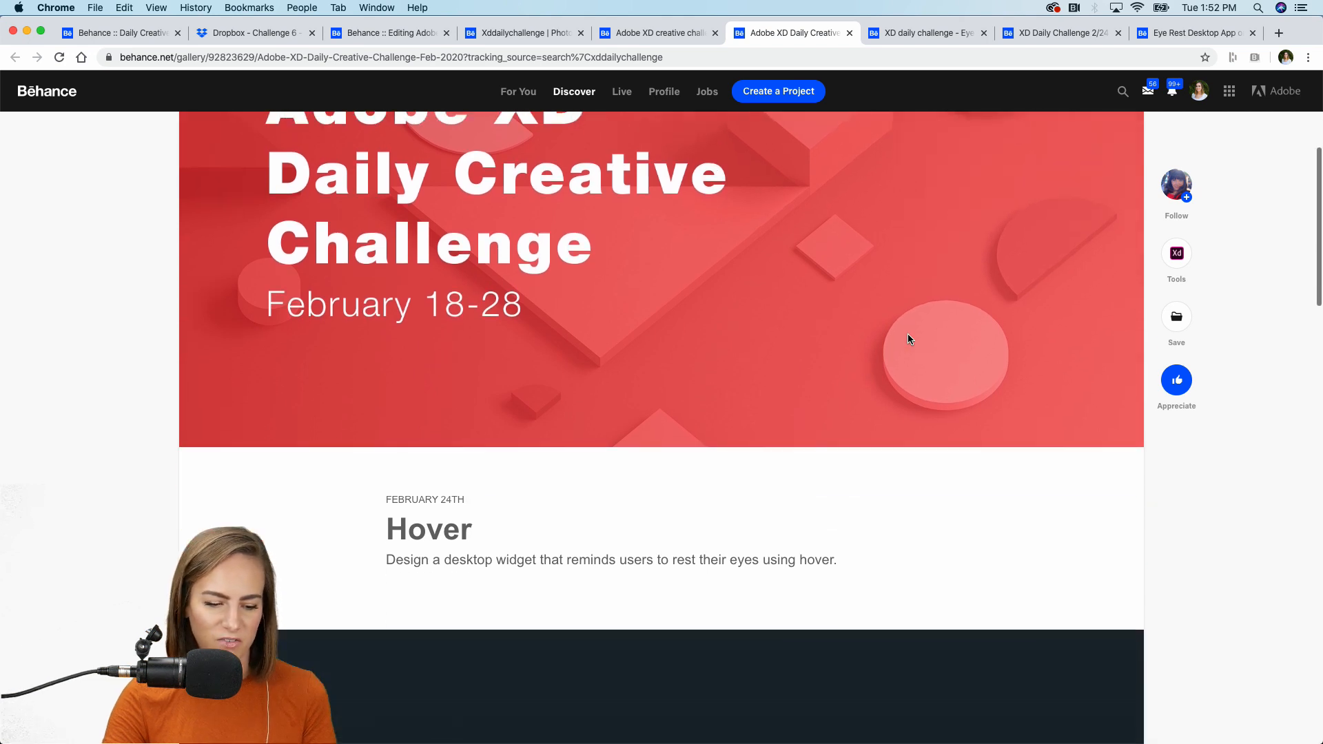
scroll(908, 339, "down", 15)
scroll(908, 339, "up", 8)
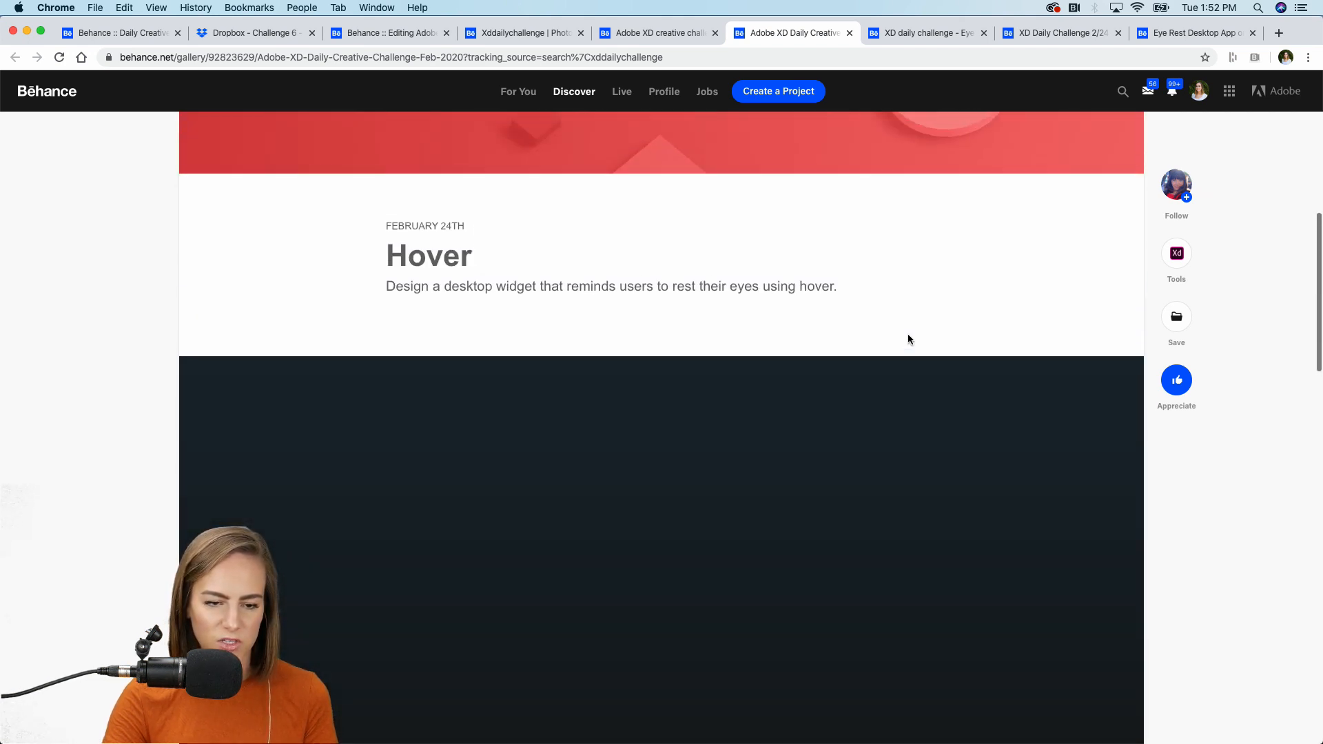
scroll(908, 339, "up", 1)
scroll(908, 337, "down", 10)
Watch the project's demo video full screen, then go to the Eye rest application project.
left_click(214, 400)
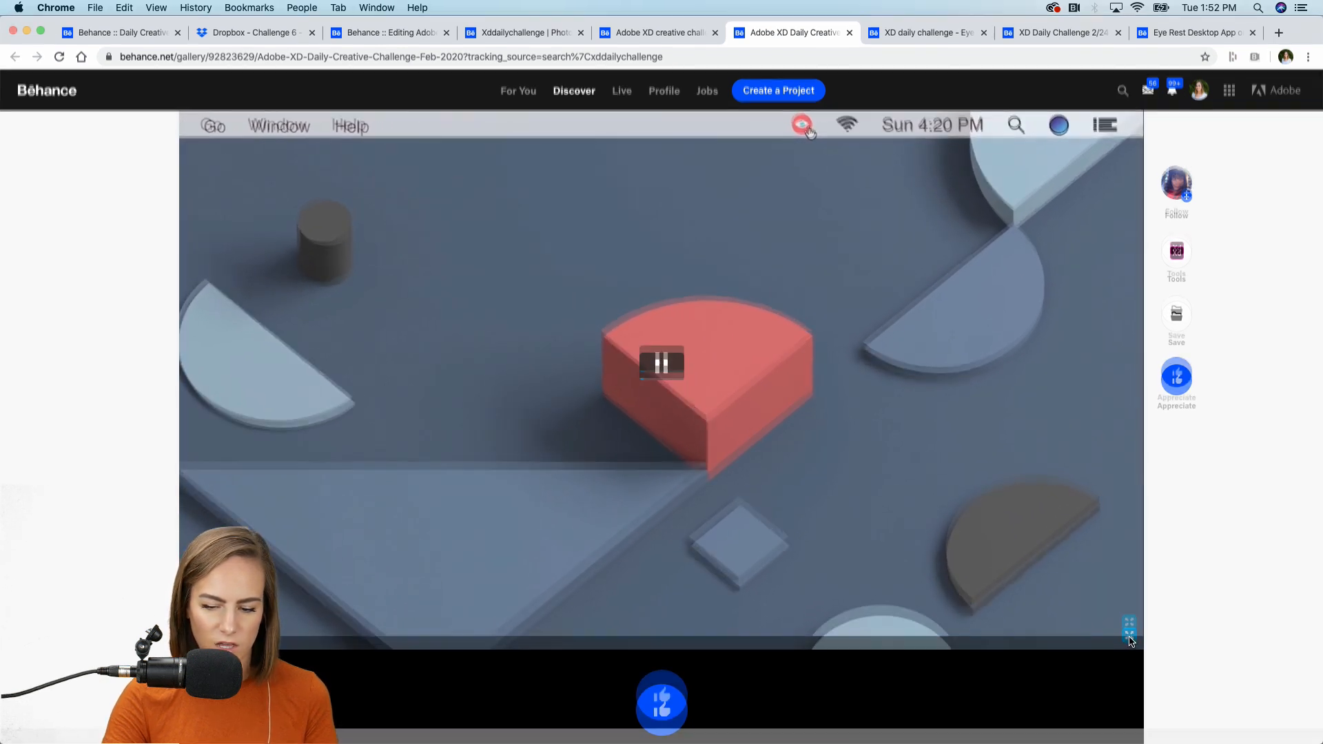
left_click(1130, 634)
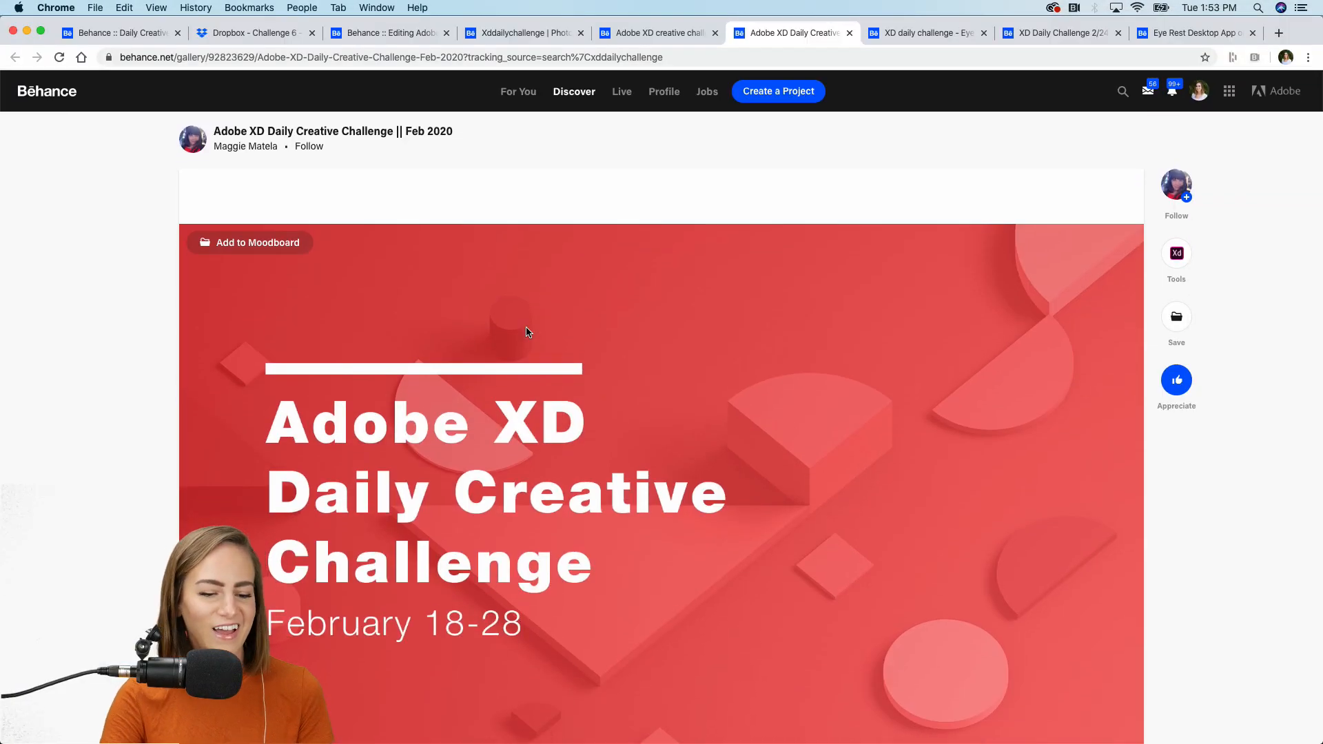
left_click(897, 28)
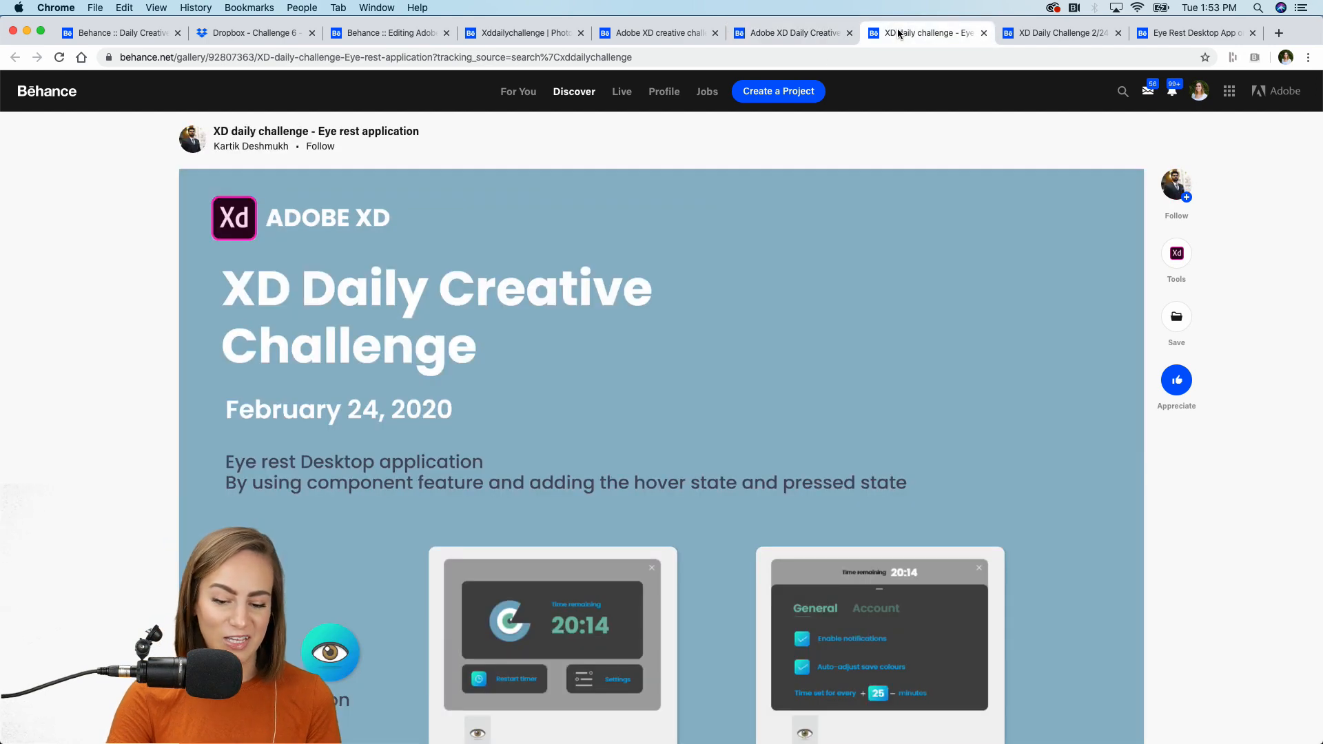
Scroll the 'XD Daily Challenge 2/24' project to its embedded widget demo and play it full screen.
left_click(1067, 40)
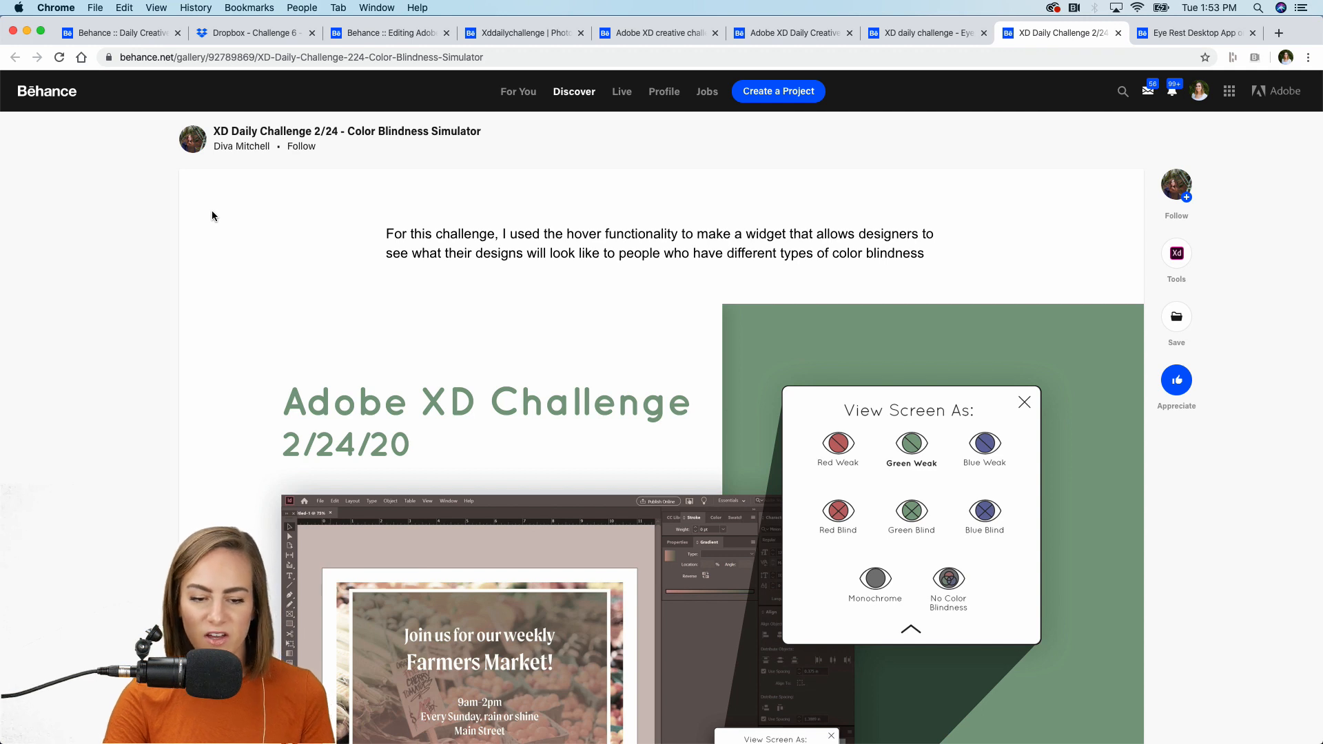
scroll(213, 216, "down", 3)
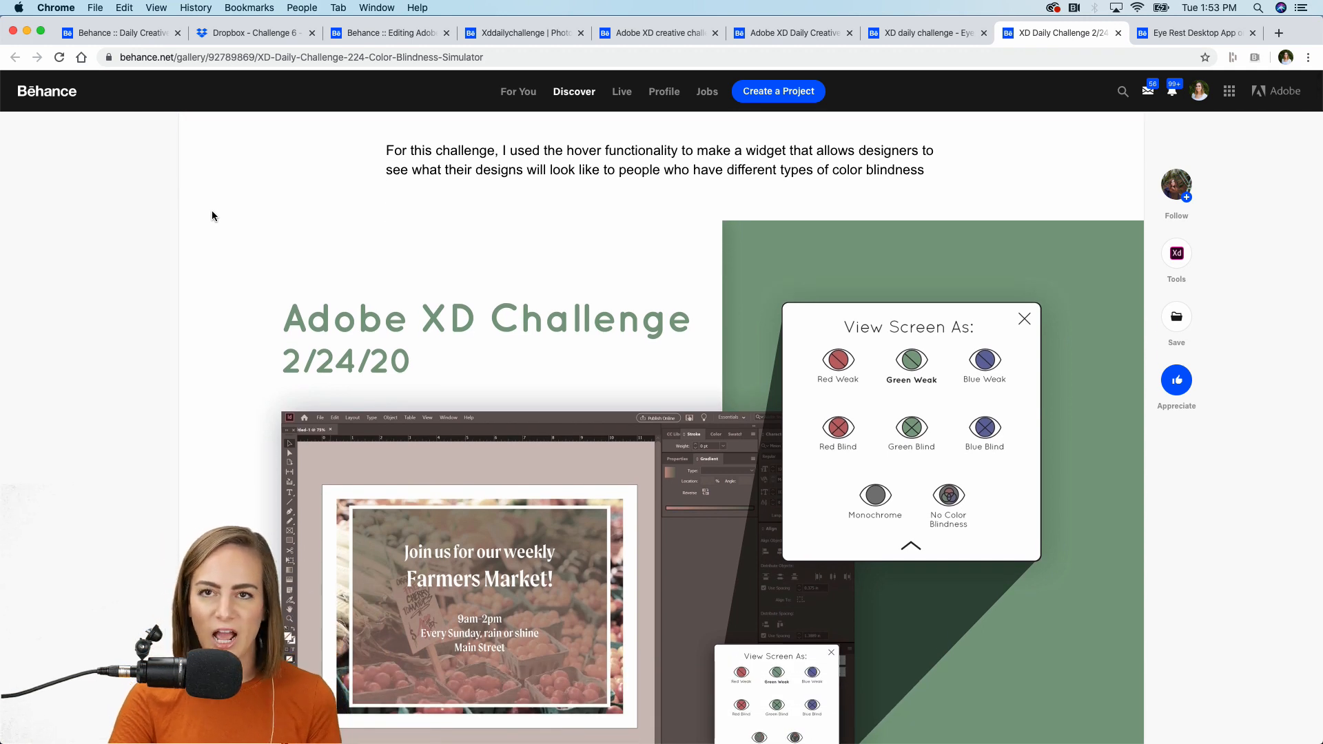
scroll(212, 215, "down", 1)
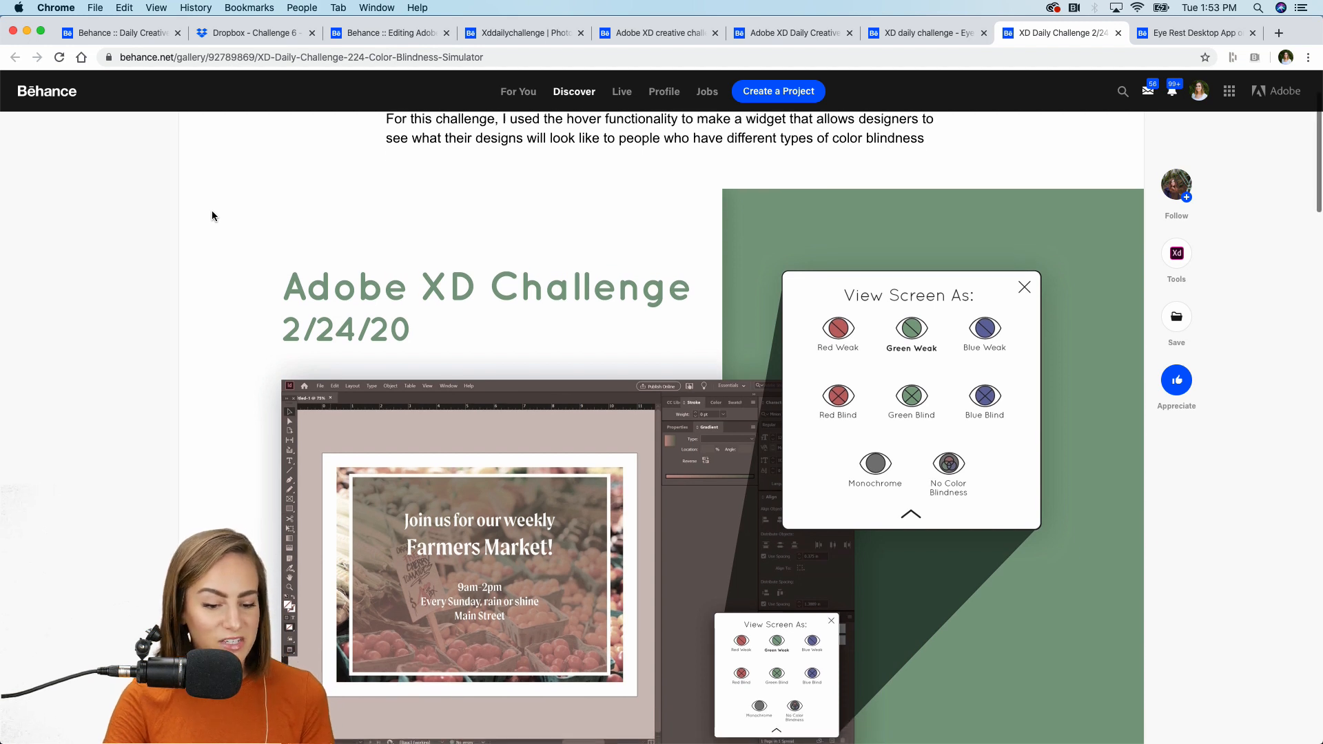
scroll(212, 216, "down", 1)
scroll(212, 216, "up", 2)
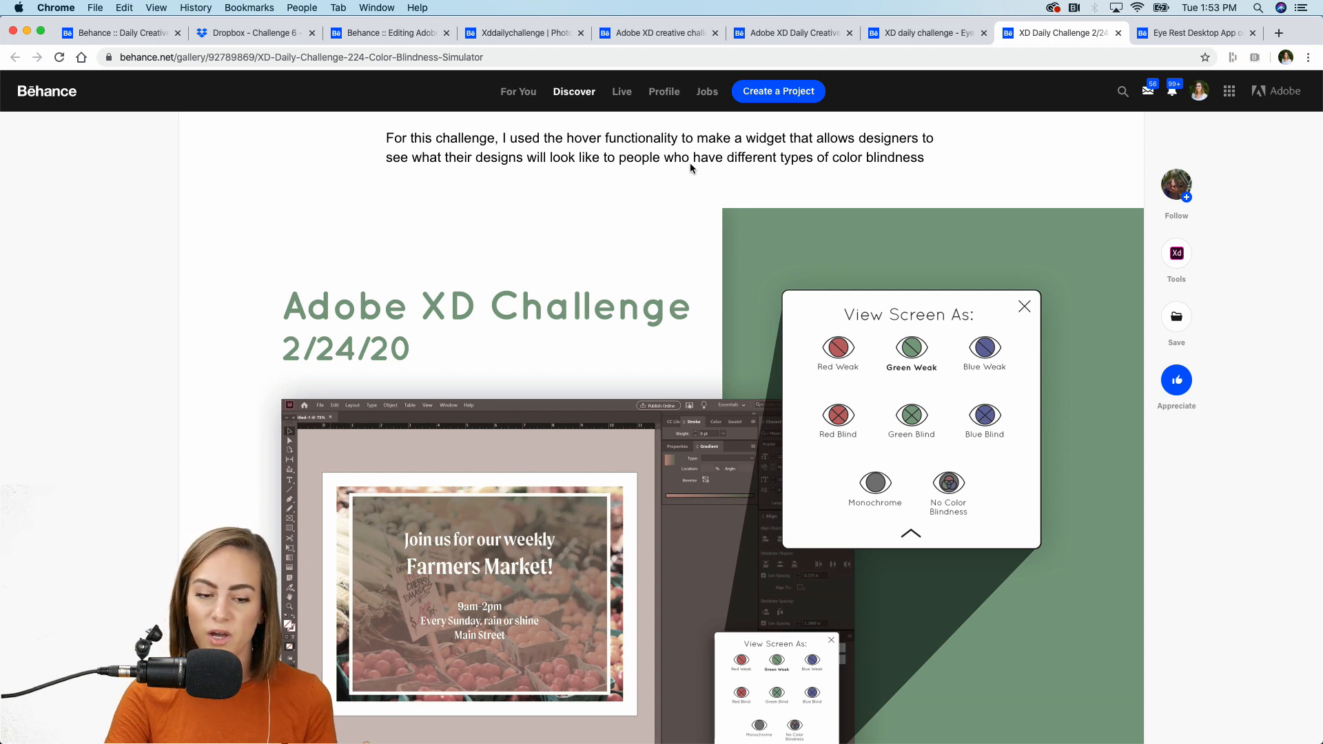
scroll(938, 165, "down", 10)
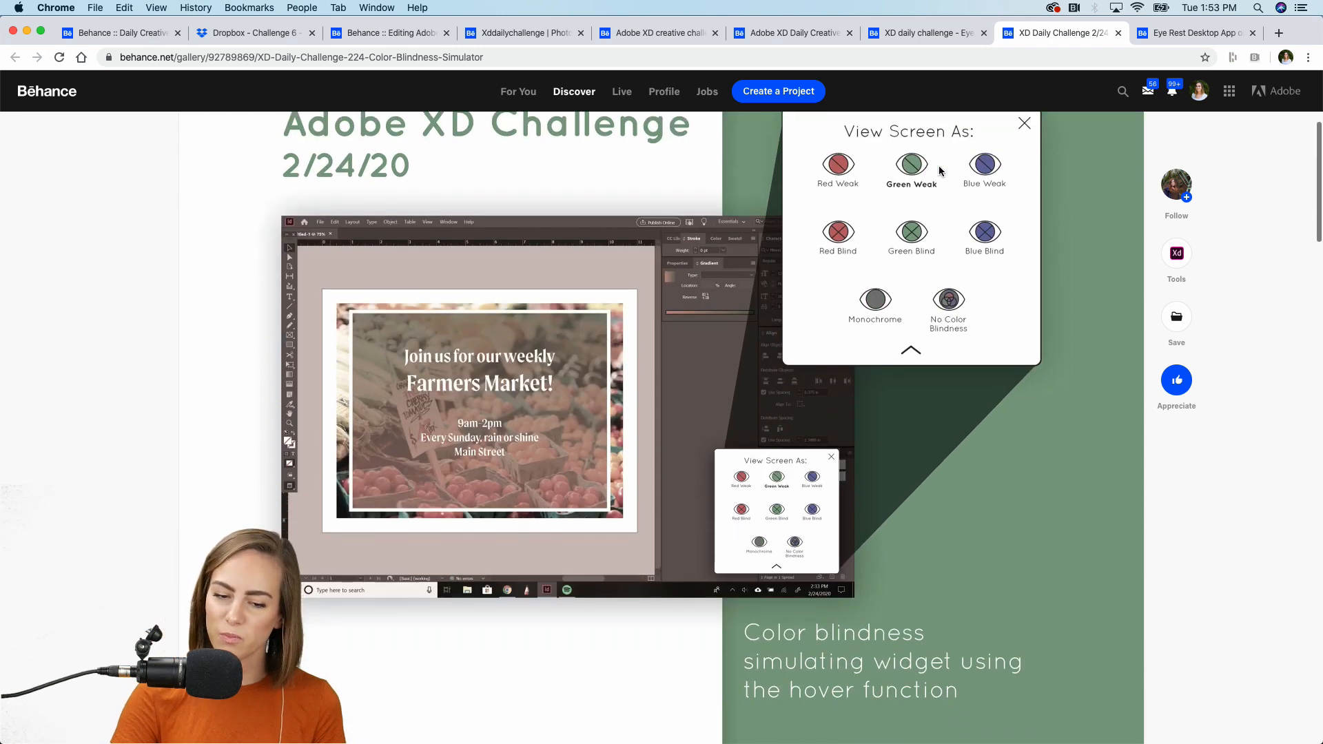
scroll(940, 170, "down", 8)
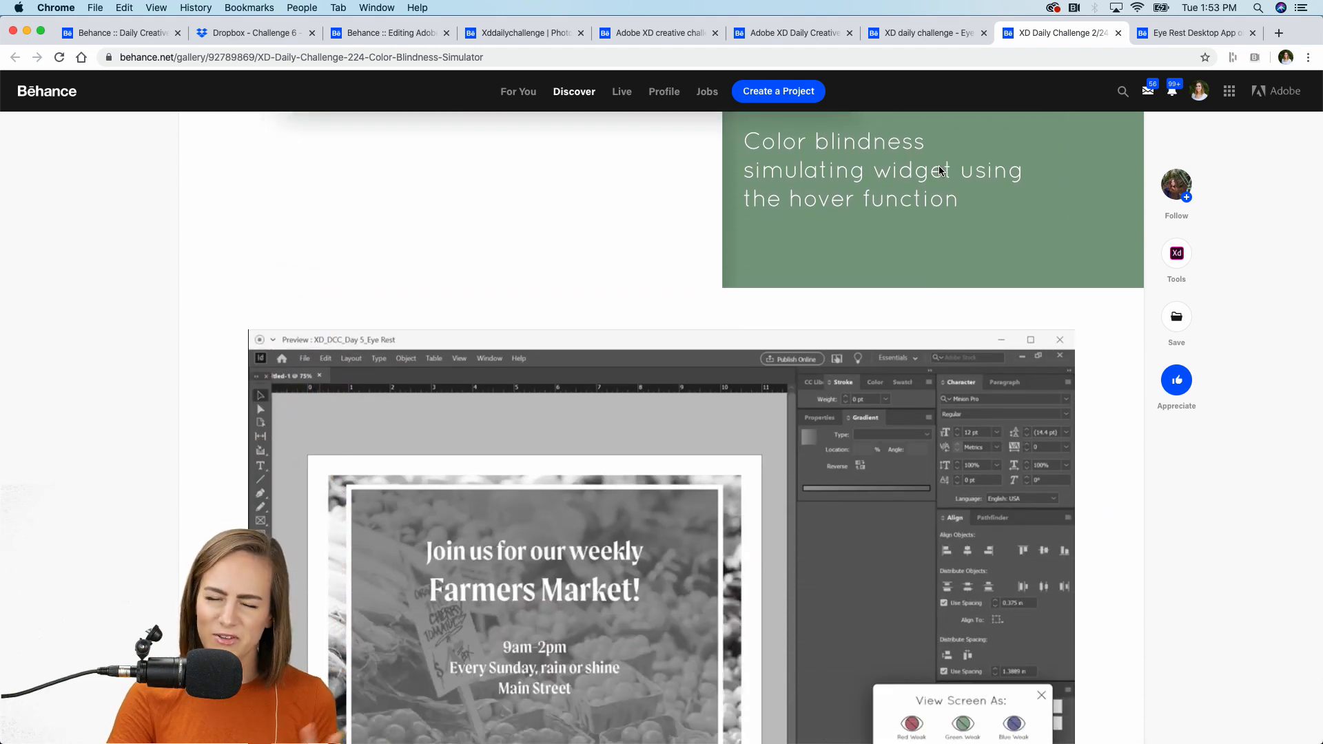
scroll(941, 170, "down", 3)
scroll(940, 170, "down", 8)
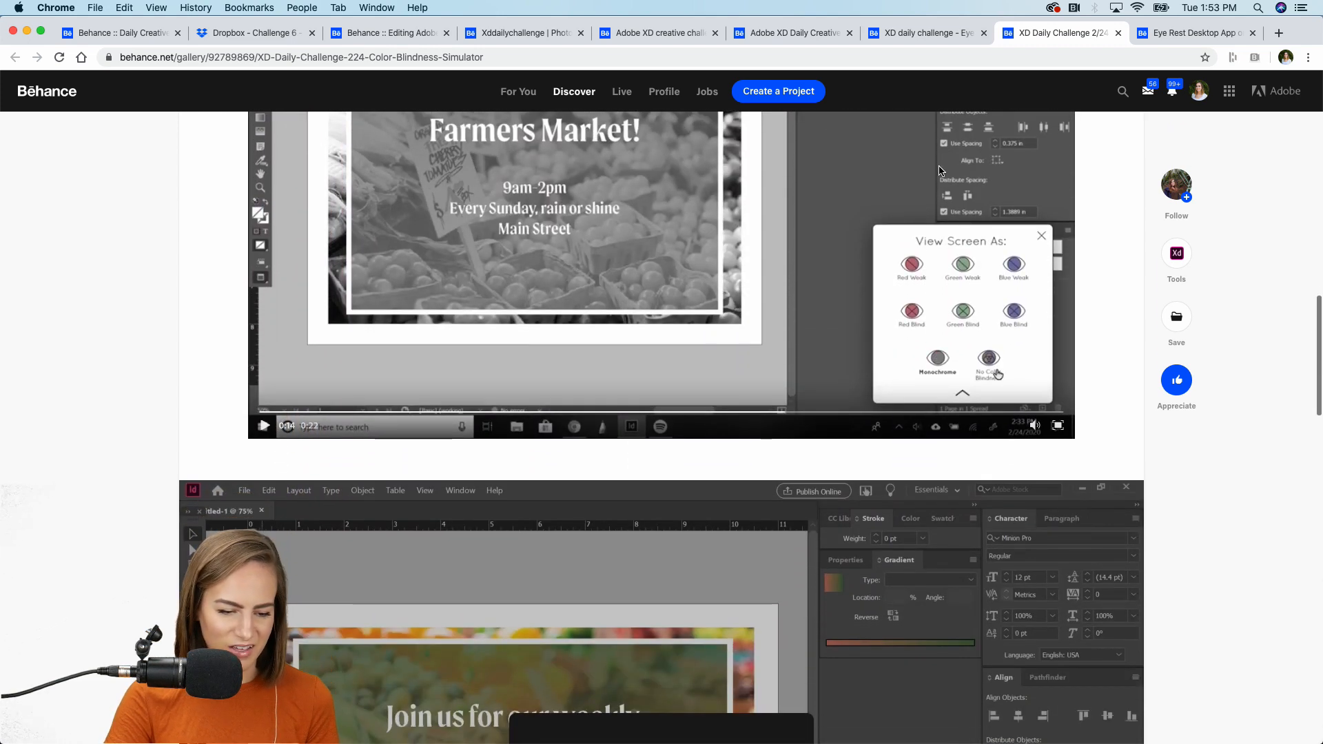
scroll(939, 170, "up", 4)
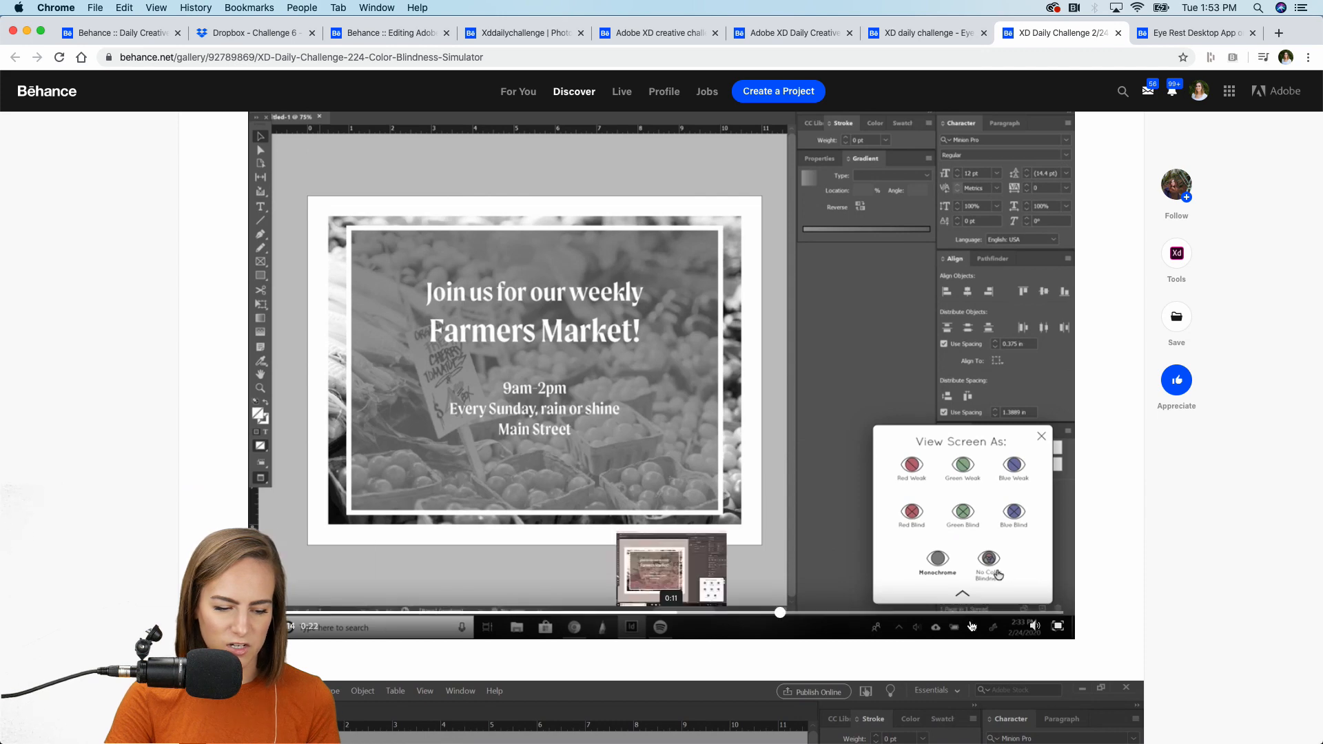
left_click(1058, 626)
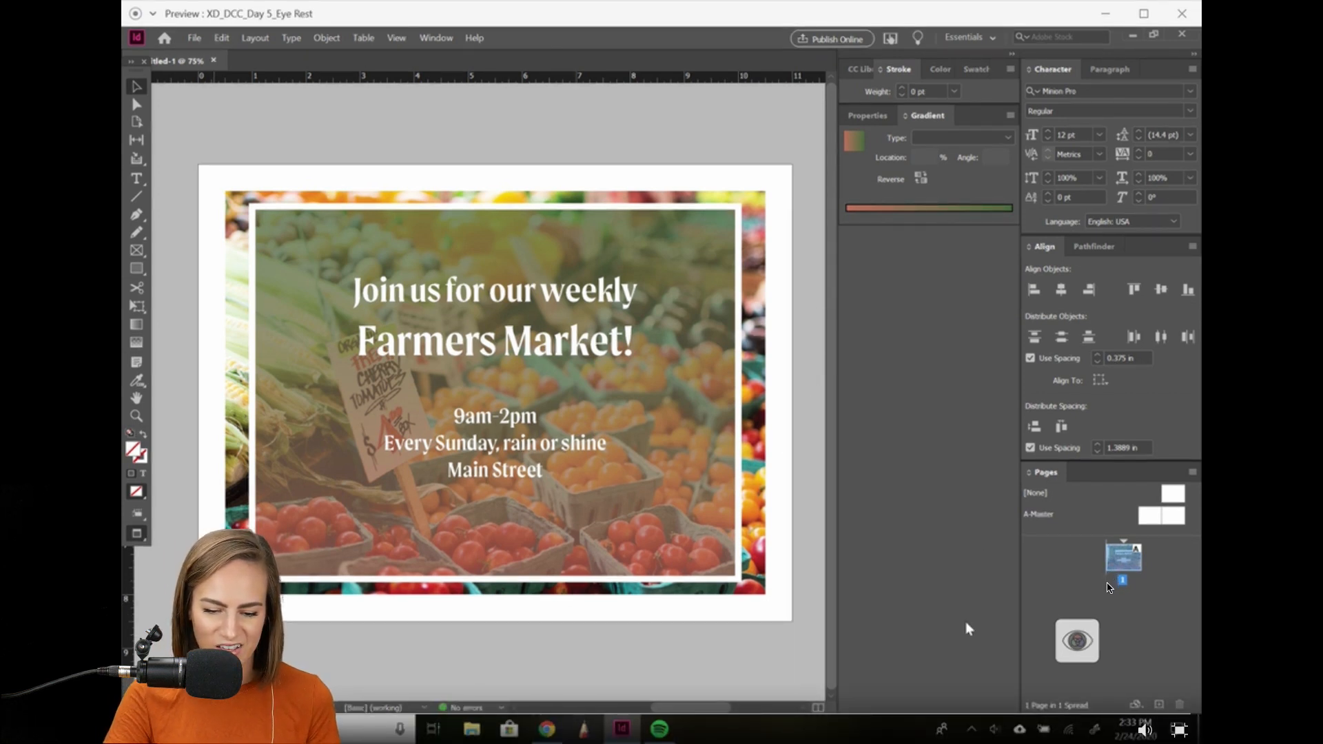
mouse_move(1085, 645)
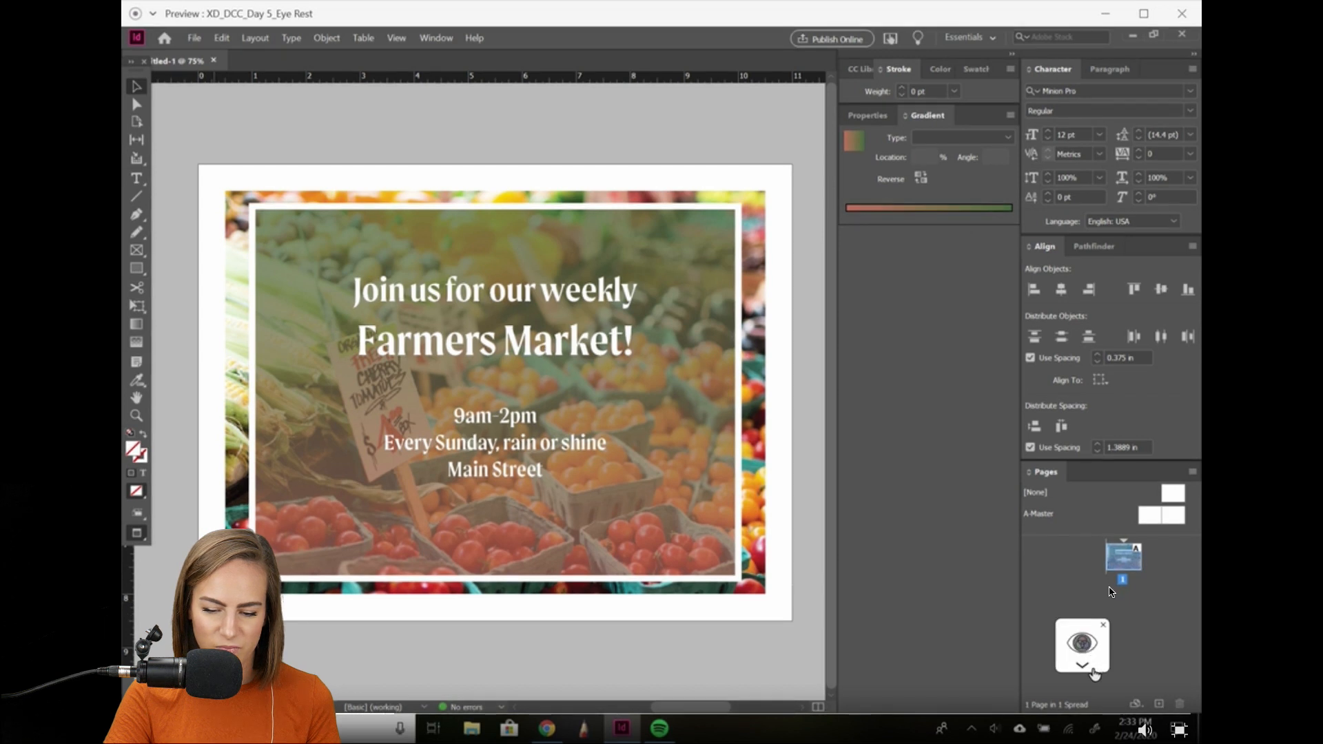
left_click(1093, 669)
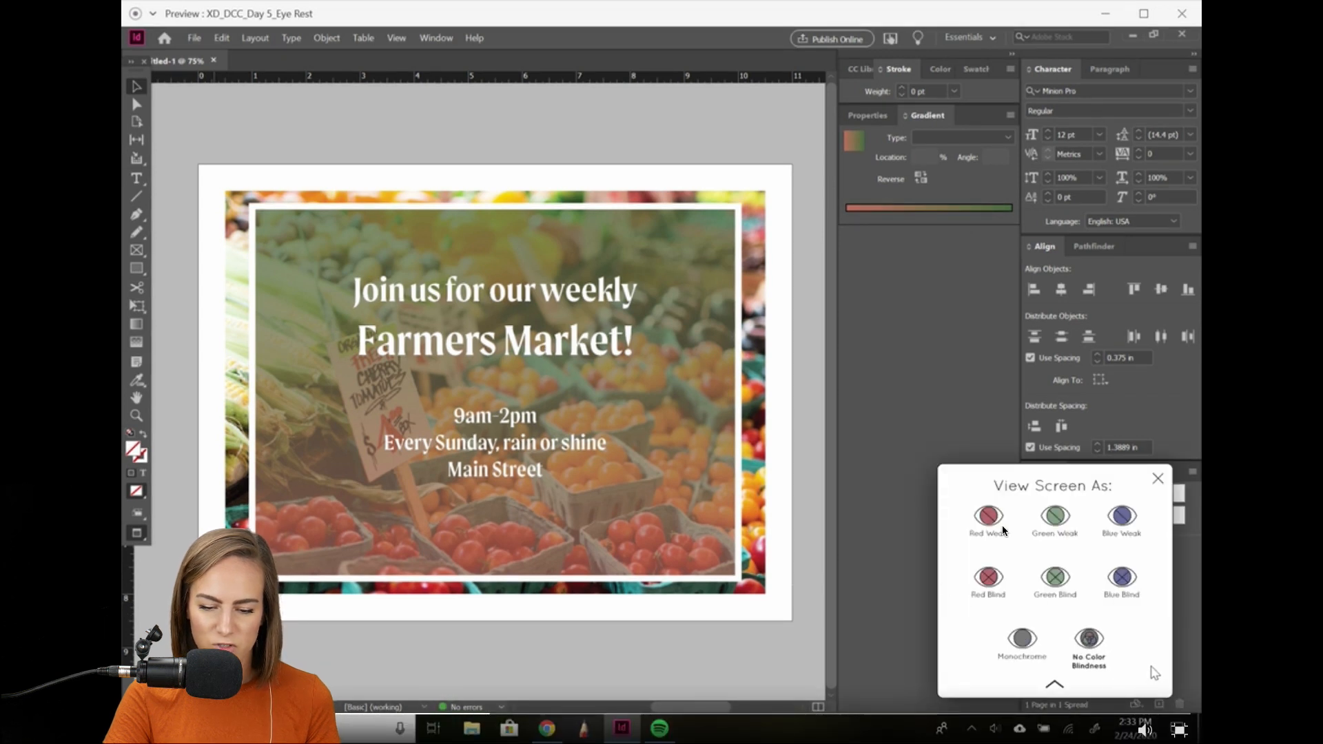
left_click(1065, 538)
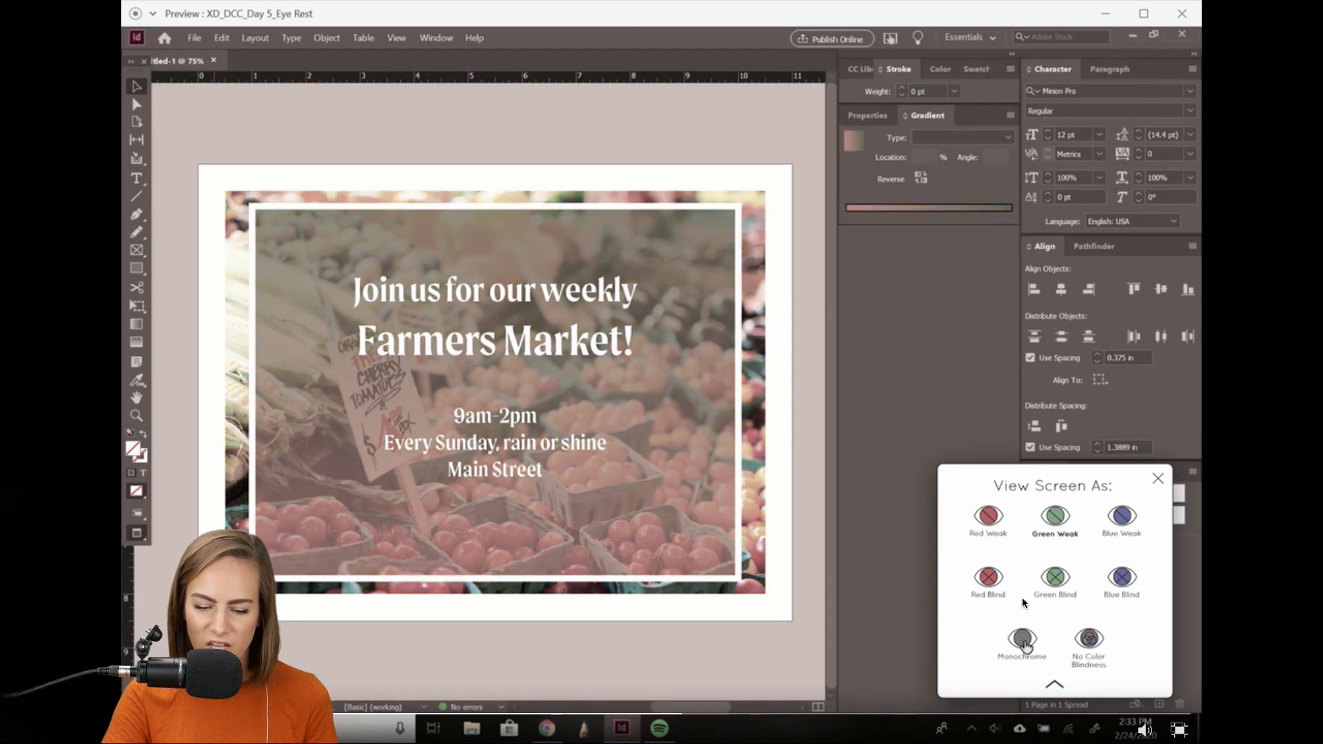
left_click(1021, 639)
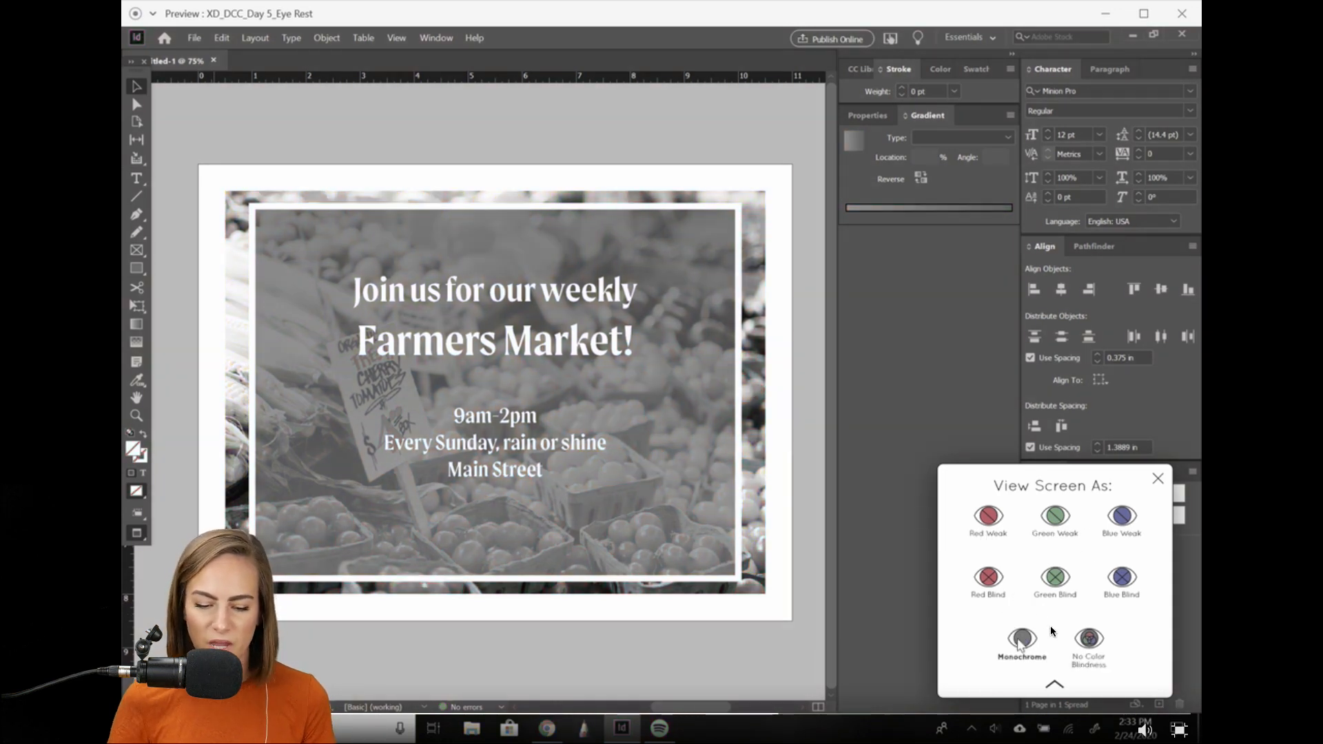
left_click(1101, 661)
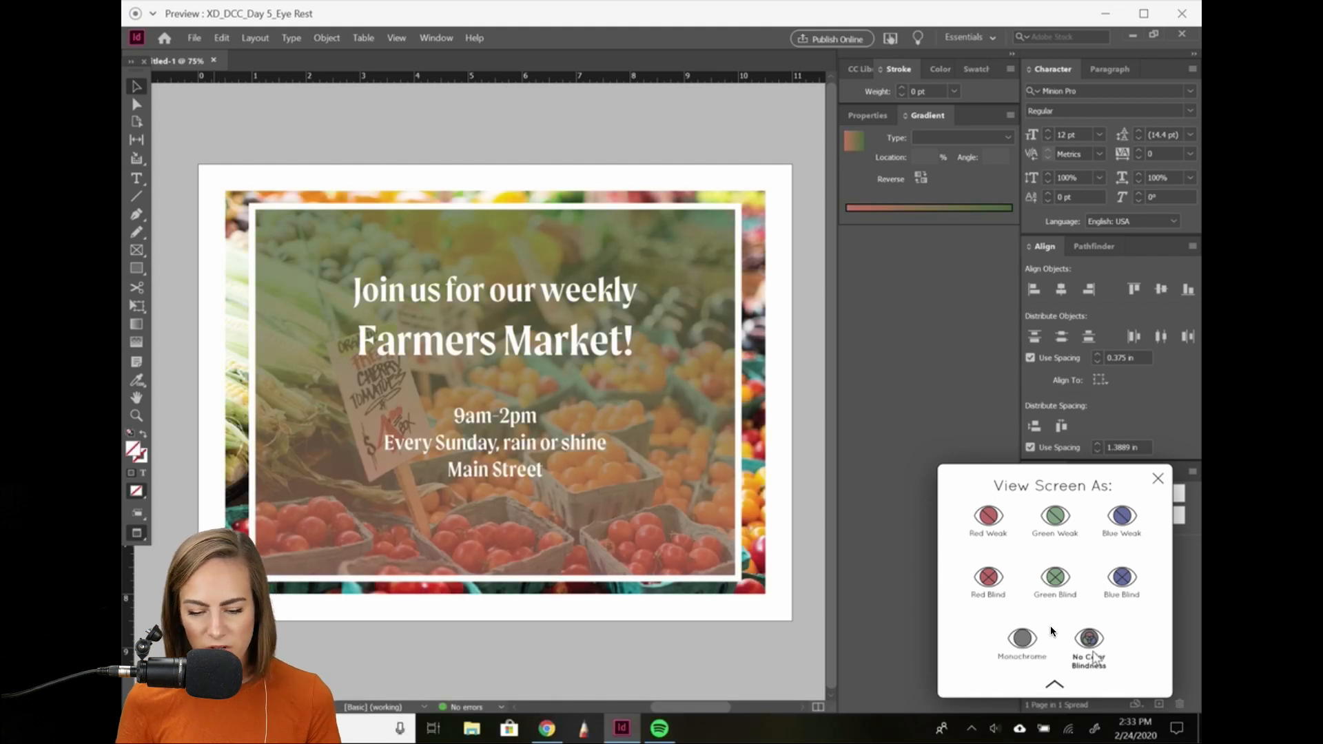
left_click(1056, 687)
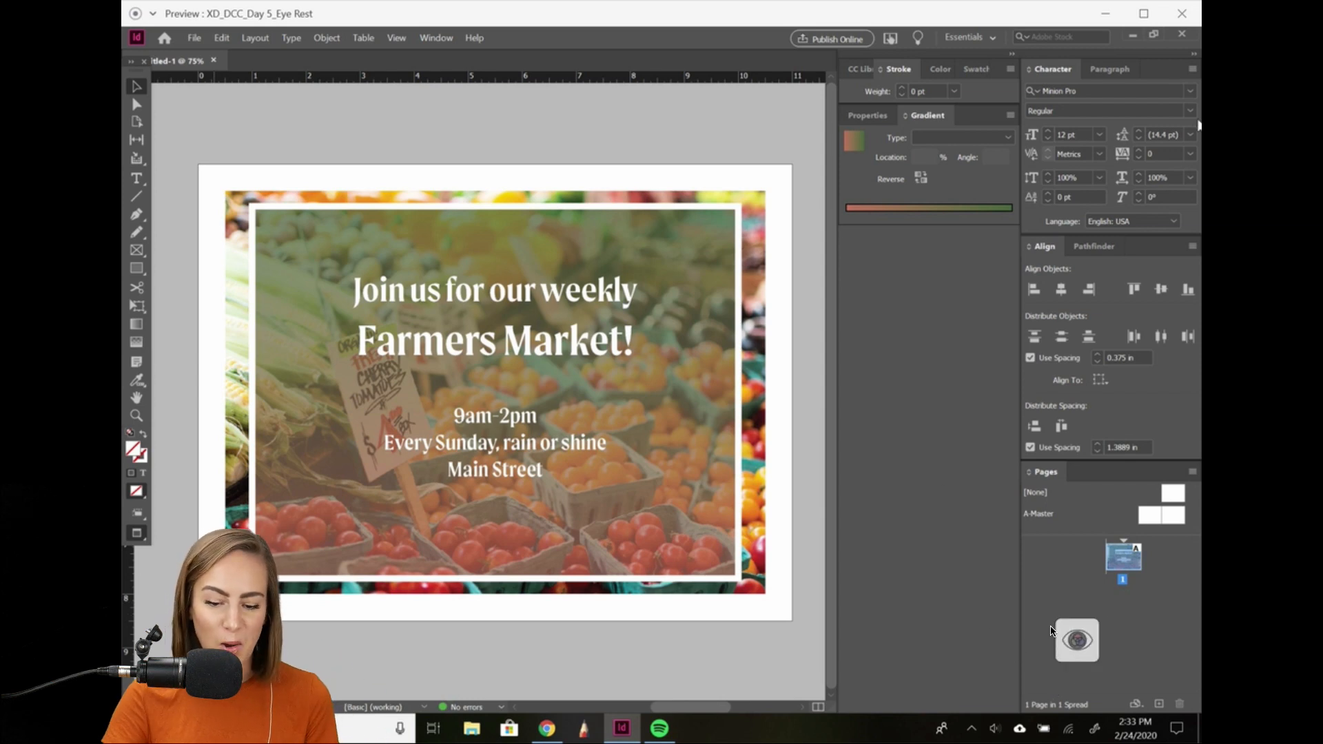
Exit full-screen playback and scroll back to the project's title and 'View Screen As' description.
key("Escape")
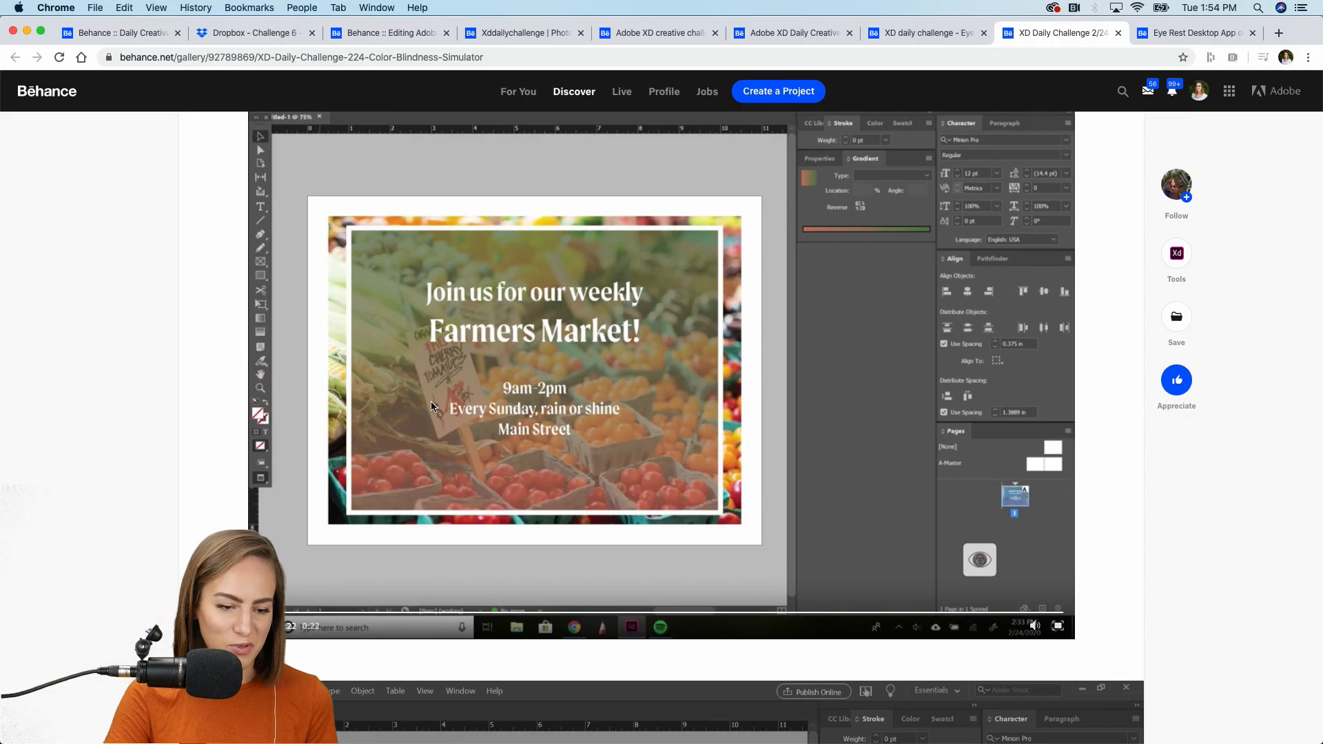
scroll(190, 448, "down", 7)
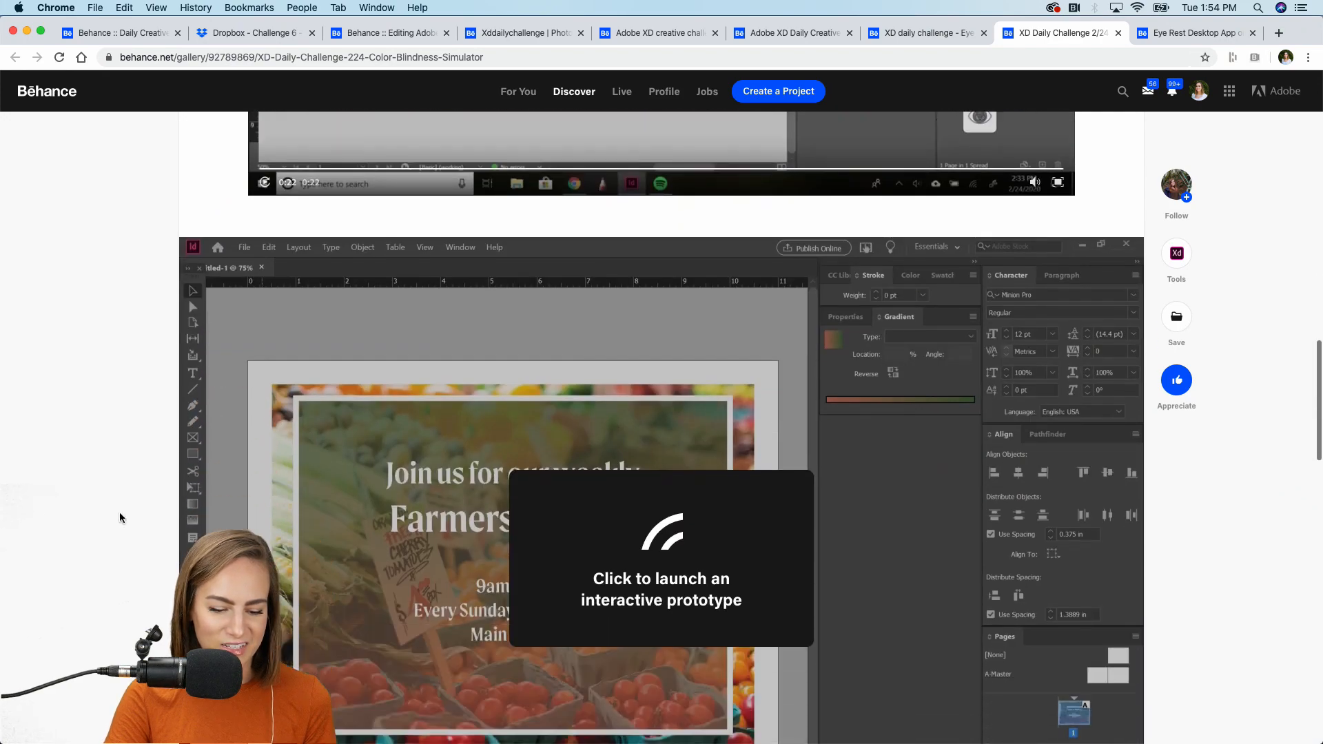
scroll(118, 512, "up", 15)
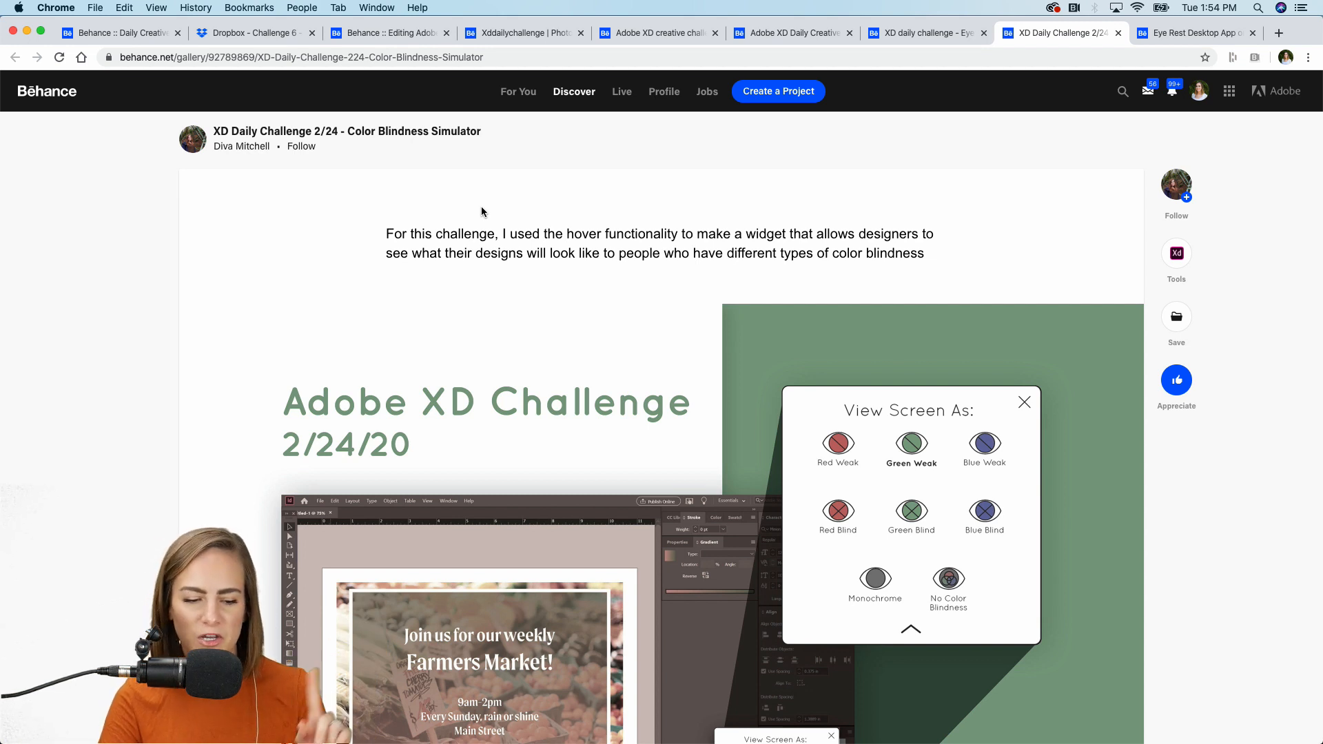
scroll(481, 211, "down", 3)
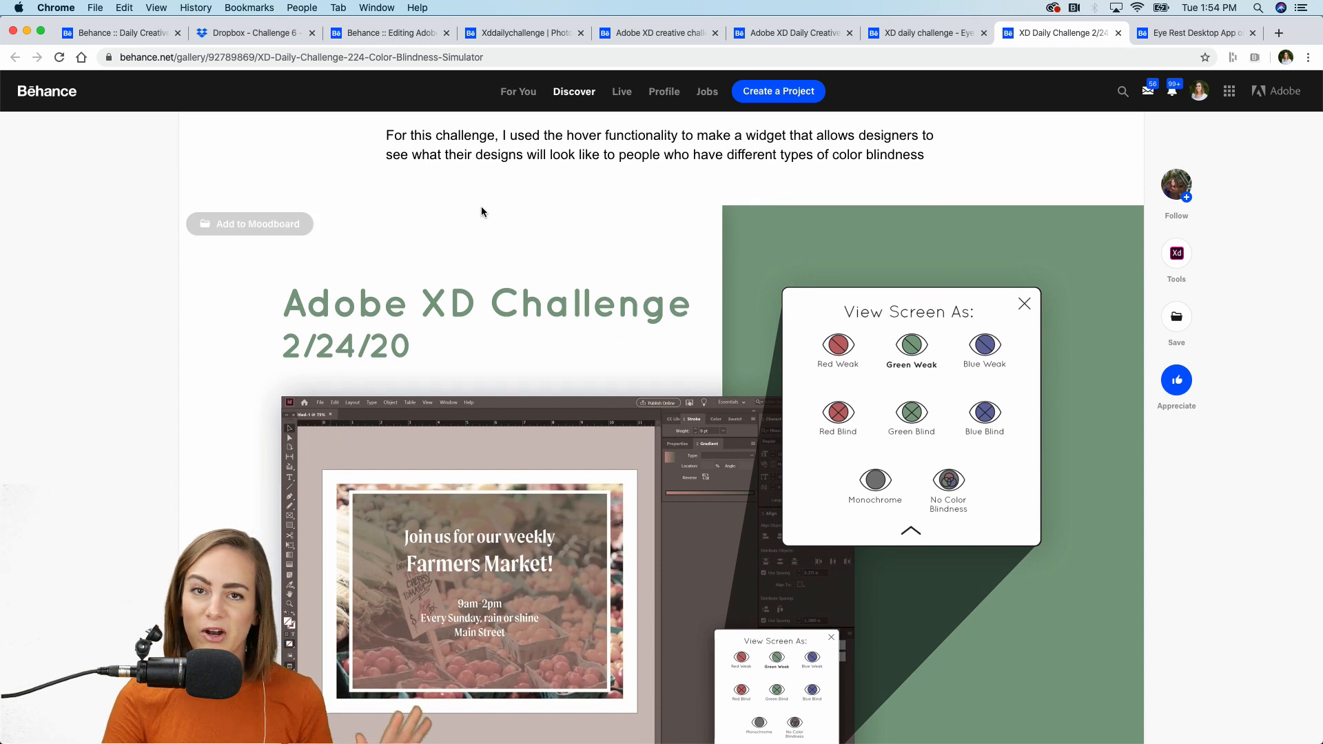